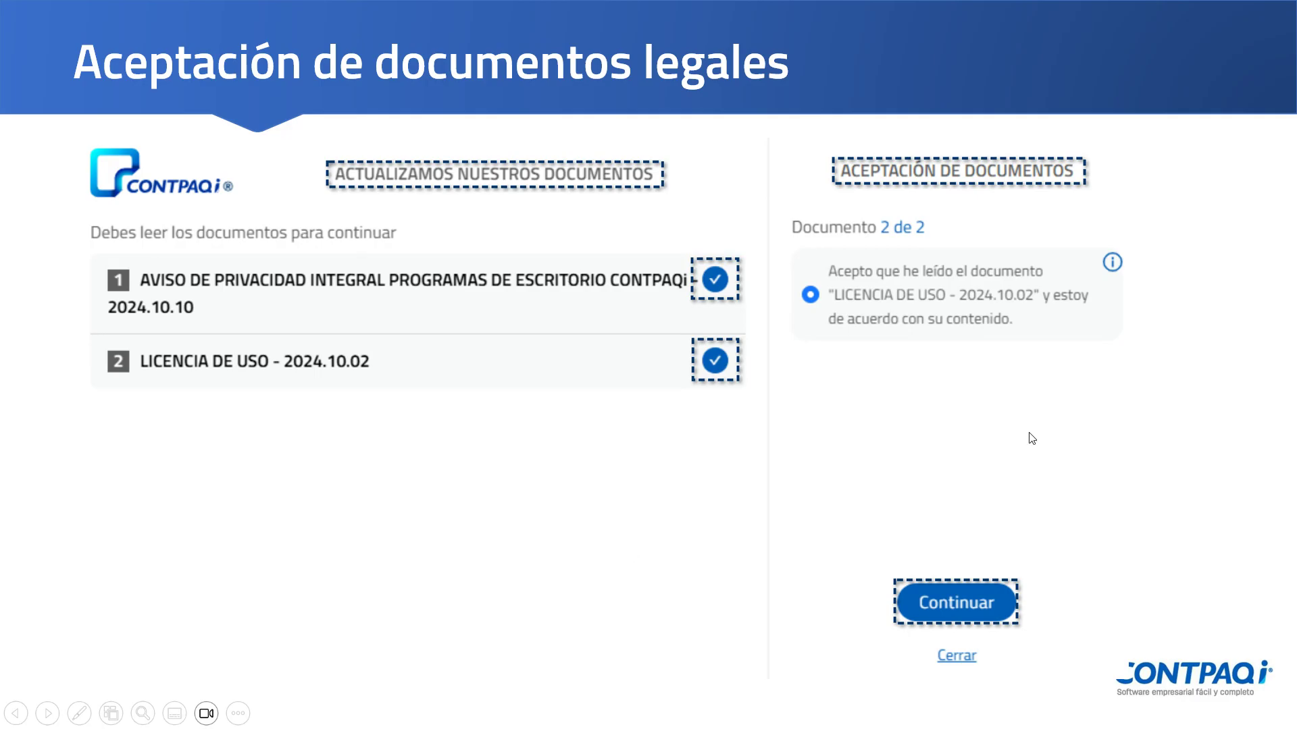
# Step: Switch from the slide show to CONTPAQi Nóminas and open the company catalog from the company selection
pyautogui.press('Right')
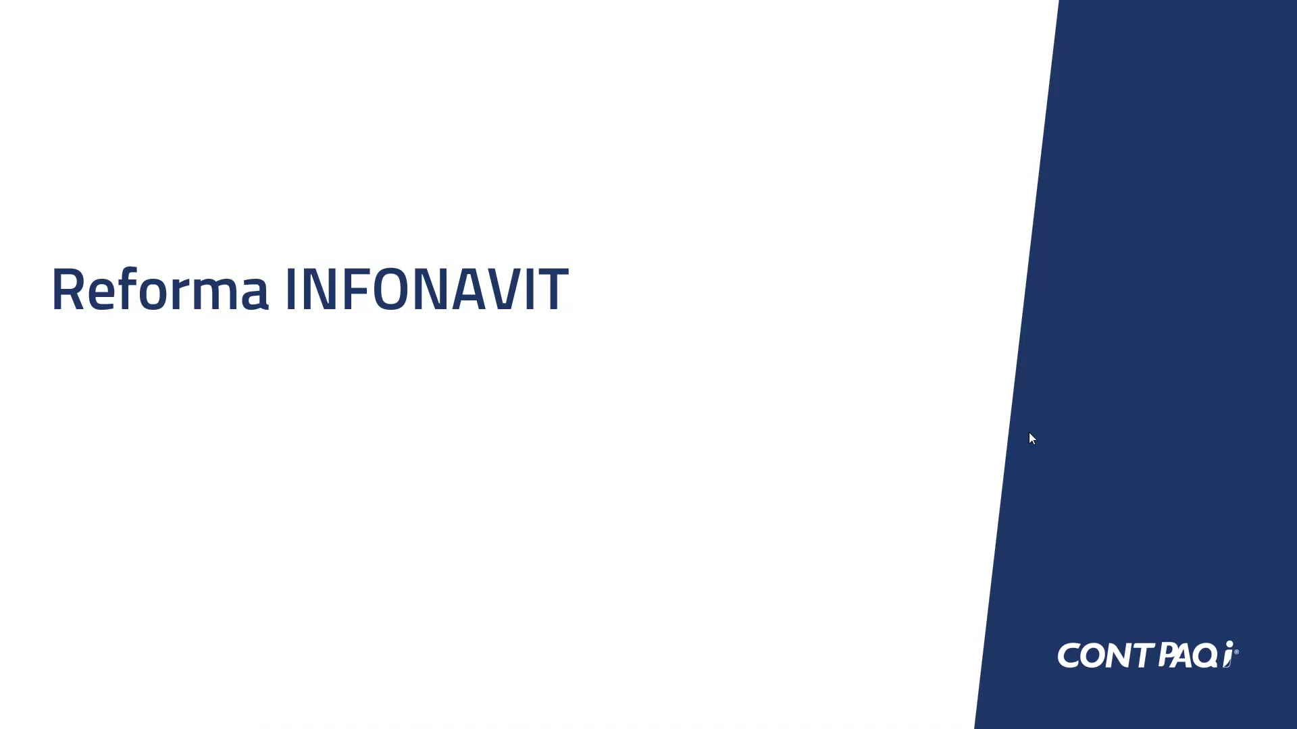
pyautogui.press('super')
pyautogui.click(911, 709)
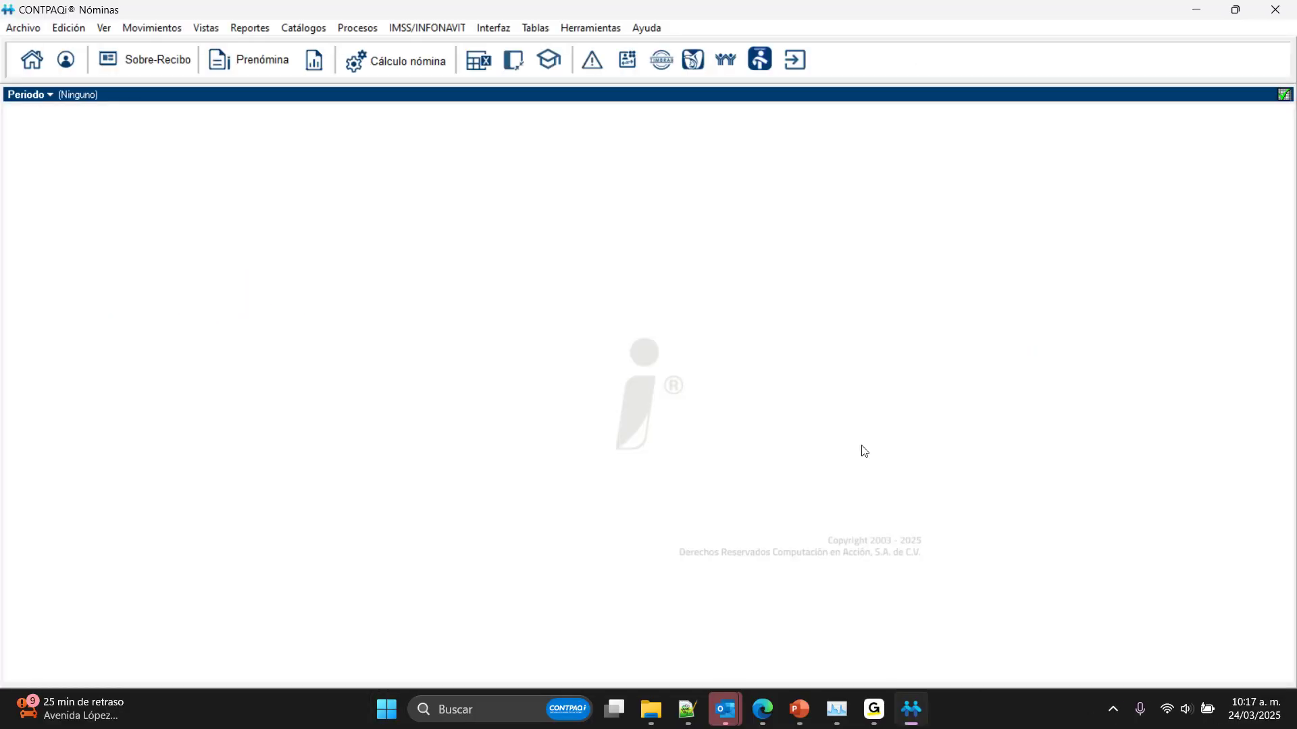
pyautogui.click(35, 59)
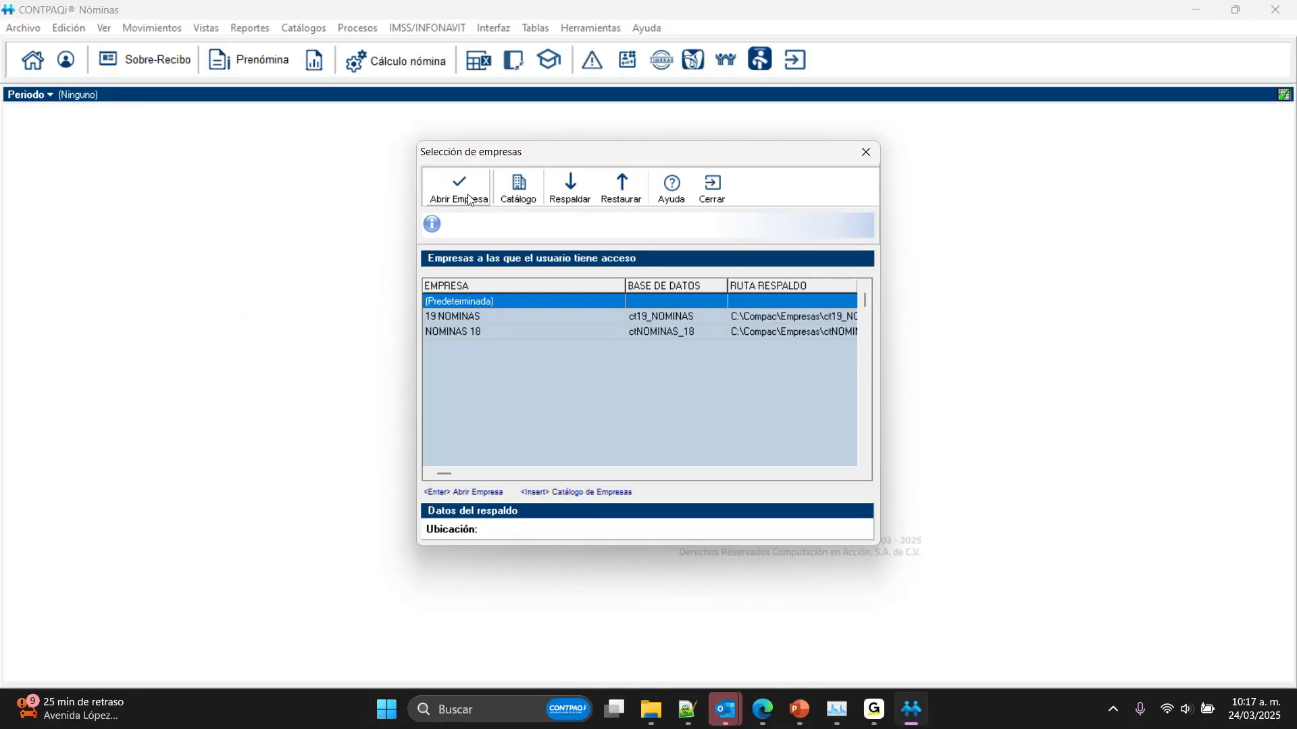
pyautogui.click(517, 189)
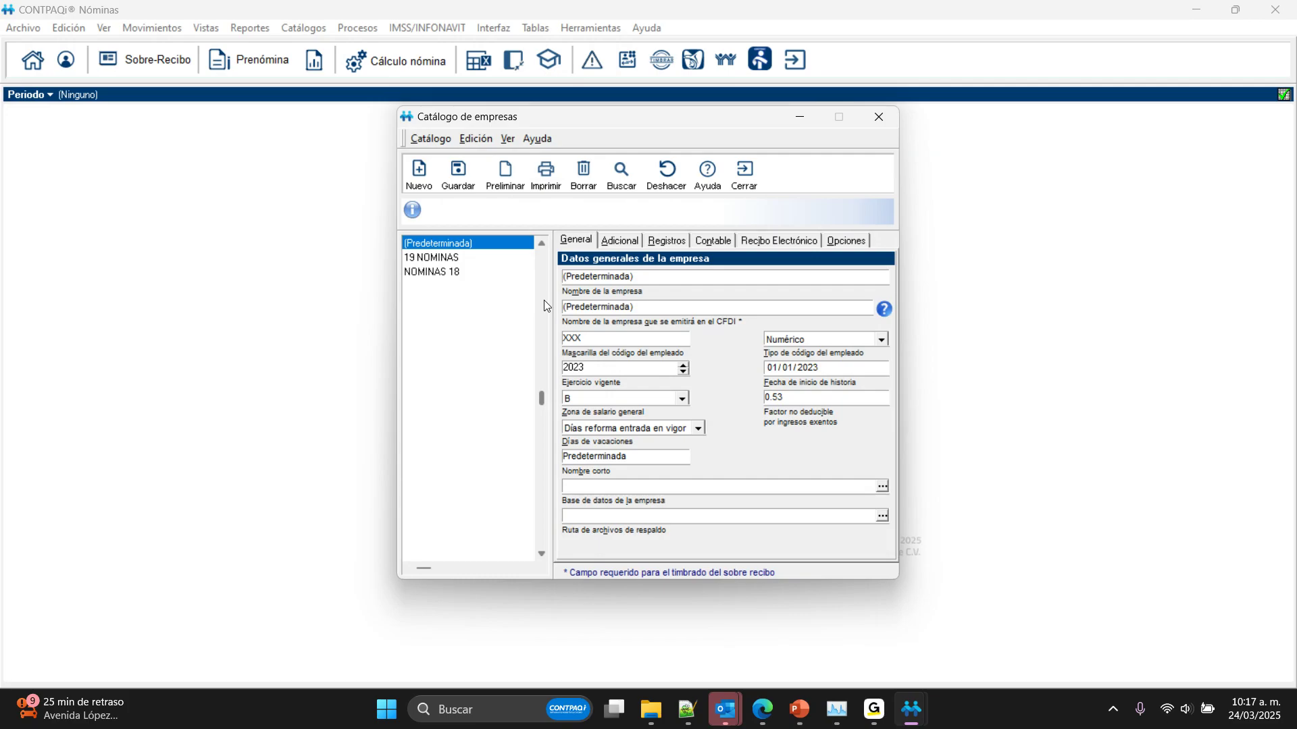
# Step: Start a new company record and name it CONTPAQi
pyautogui.click(433, 177)
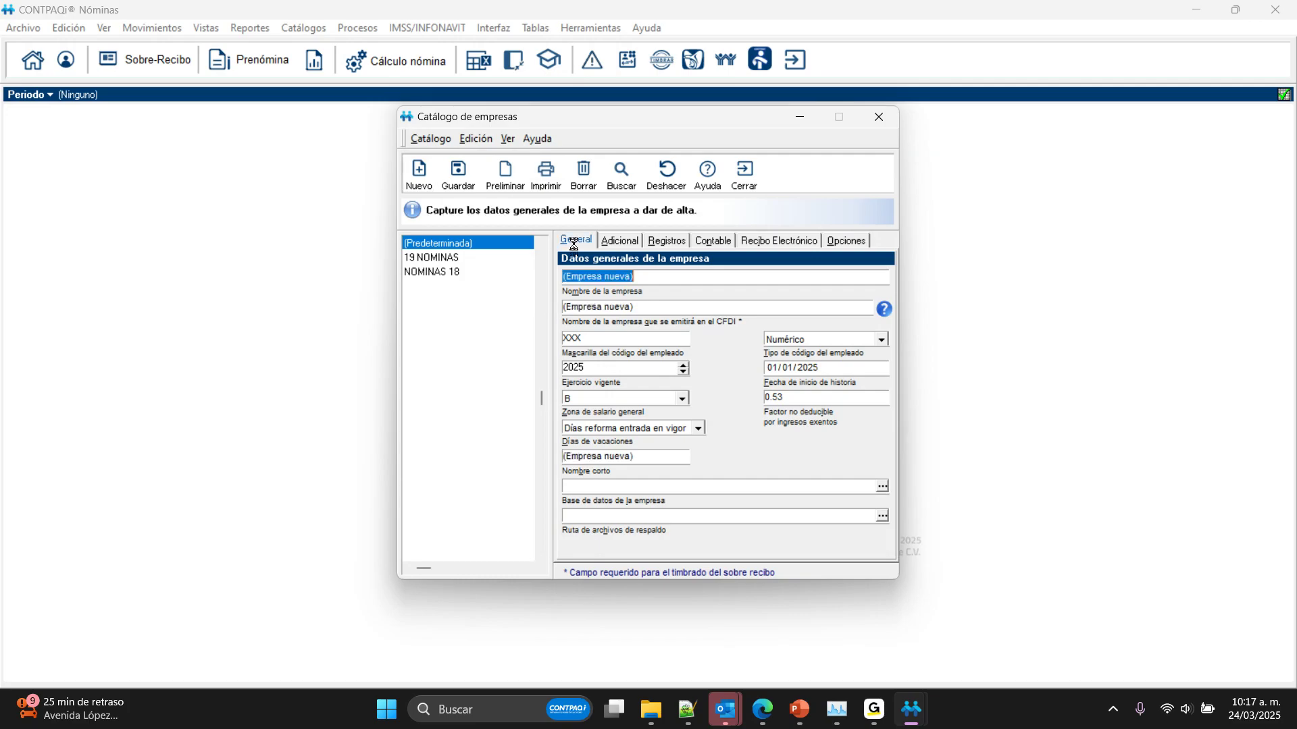
pyautogui.write('CONTPAQI')
pyautogui.press('BackSpace')
pyautogui.write('i')
pyautogui.press('Tab')
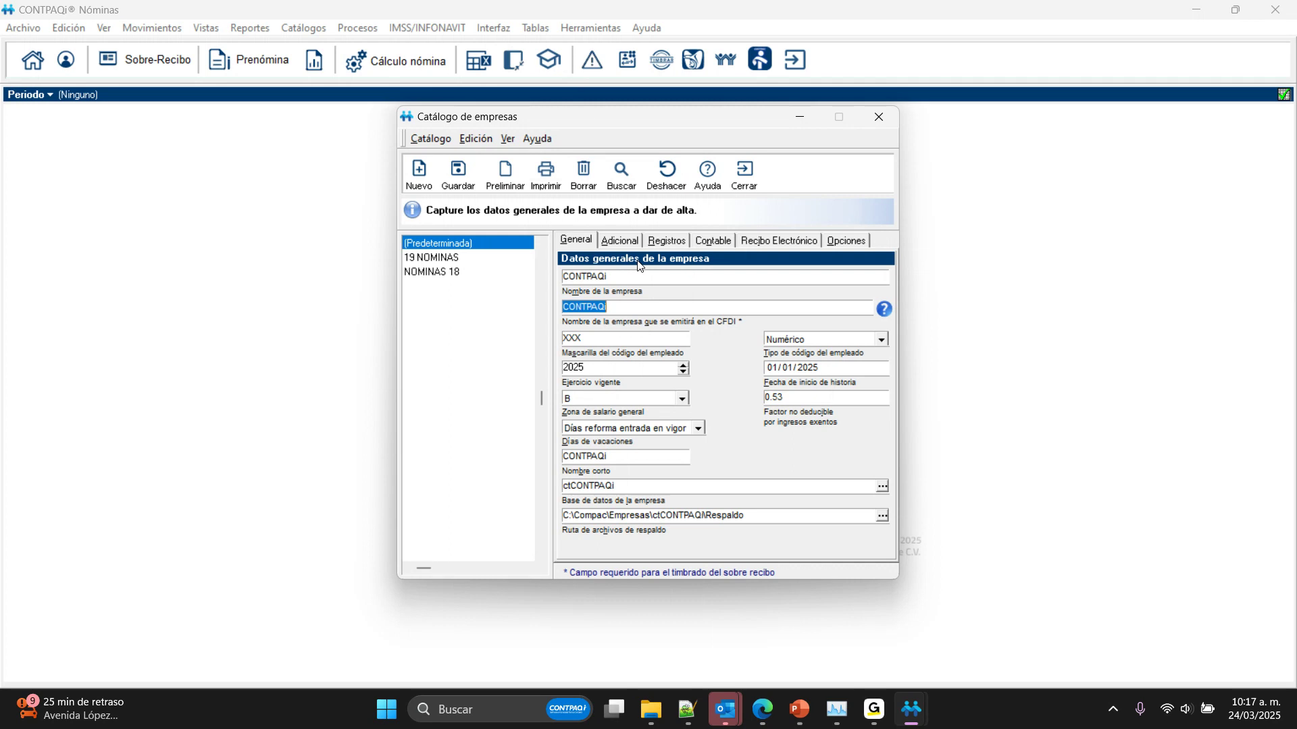
# Step: Set the fiscal regime to 601 General de Ley Personas Morales, enter the company's RFC, and save the company, confirming creation of its database
pyautogui.click(617, 240)
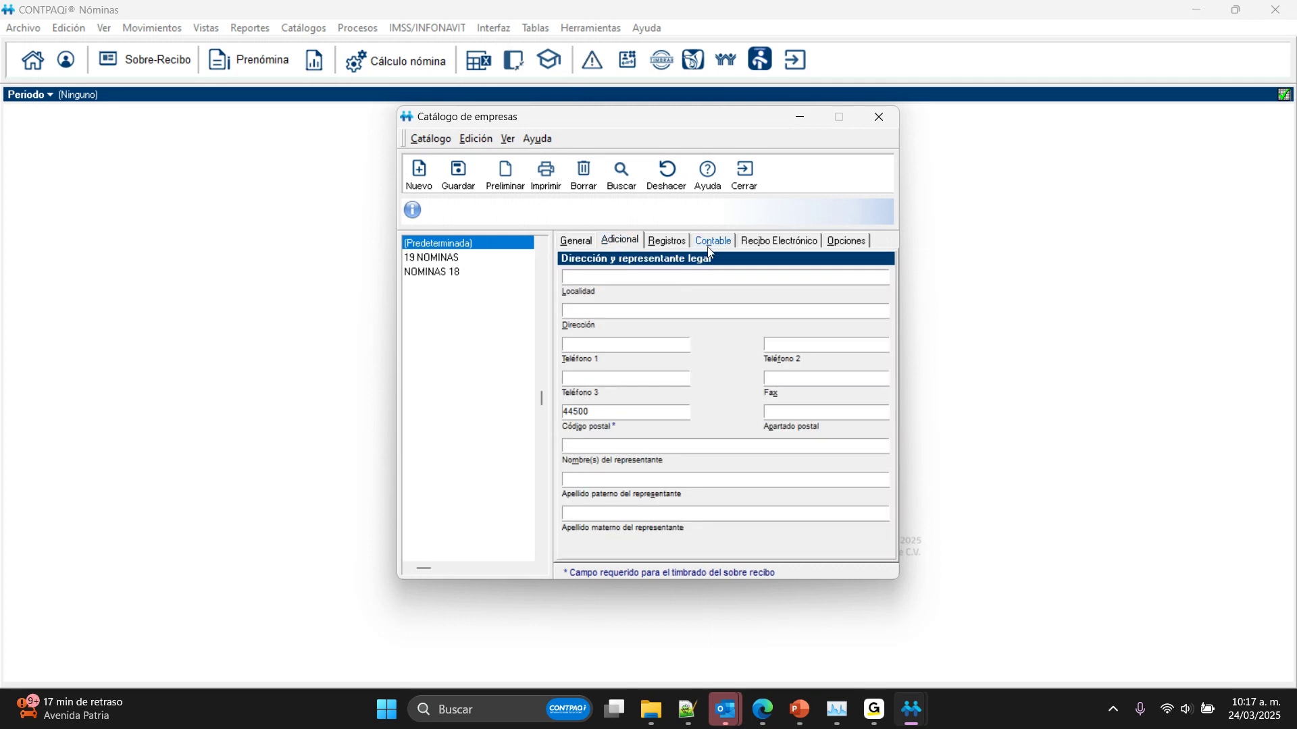
pyautogui.click(666, 240)
pyautogui.click(684, 277)
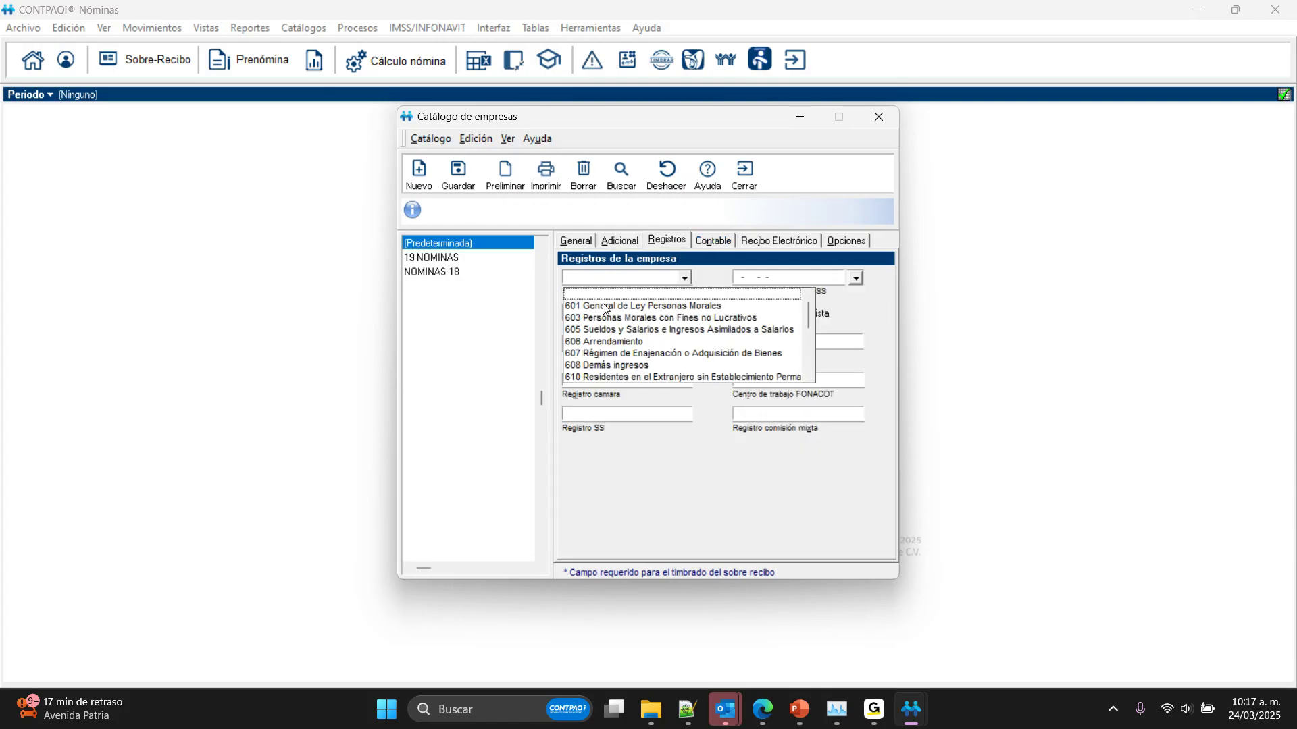
pyautogui.click(604, 307)
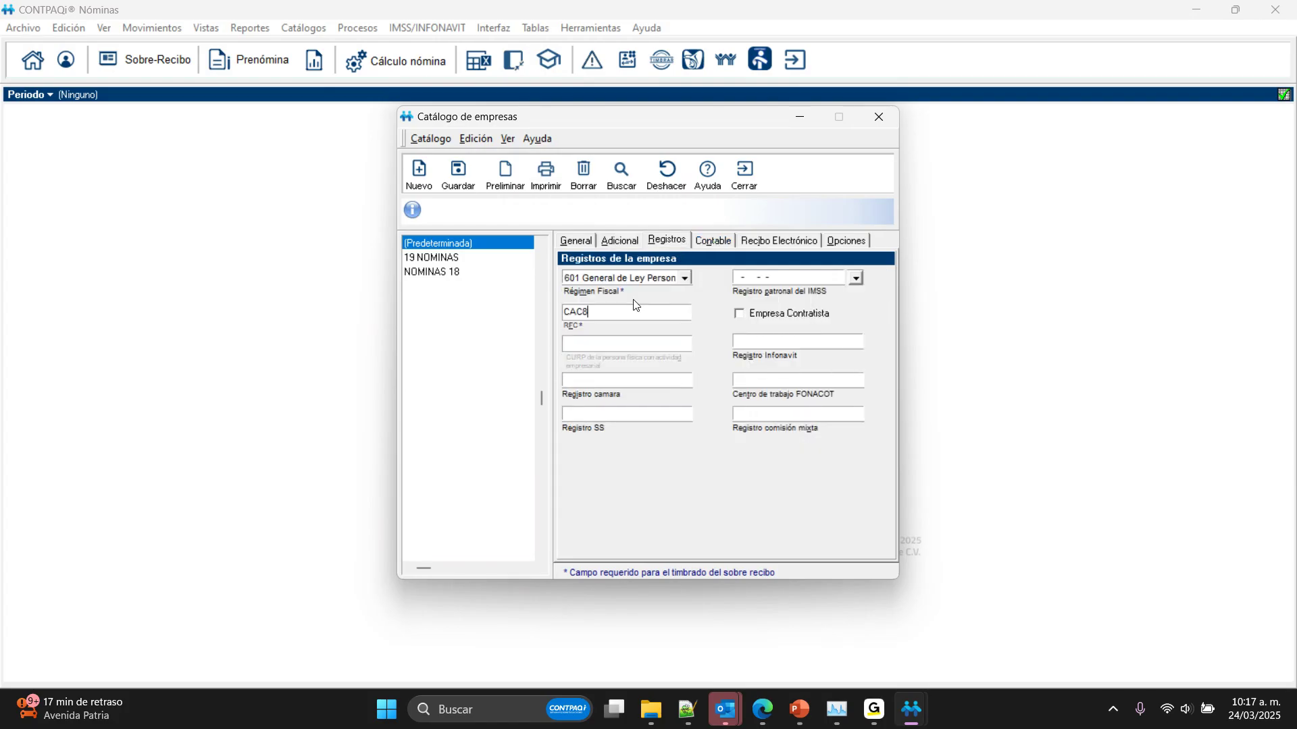
pyautogui.press('Tab')
pyautogui.click(465, 177)
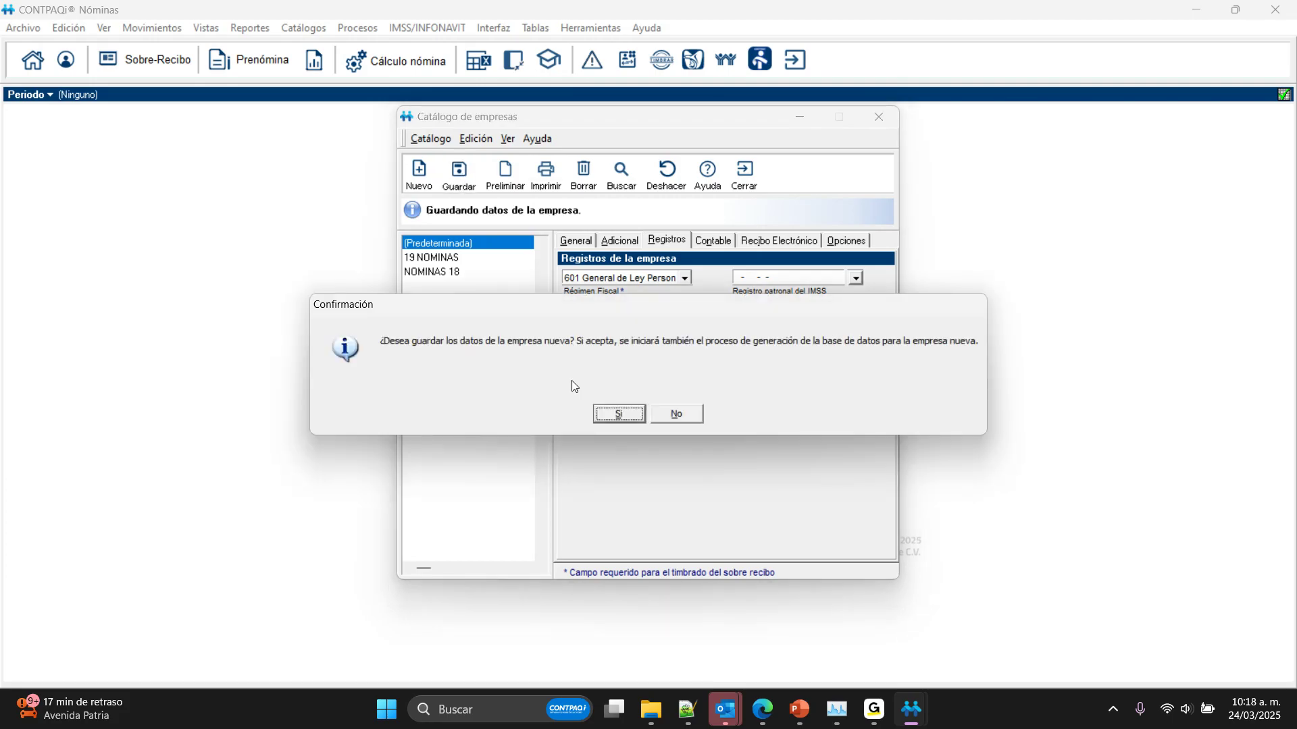
pyautogui.click(620, 415)
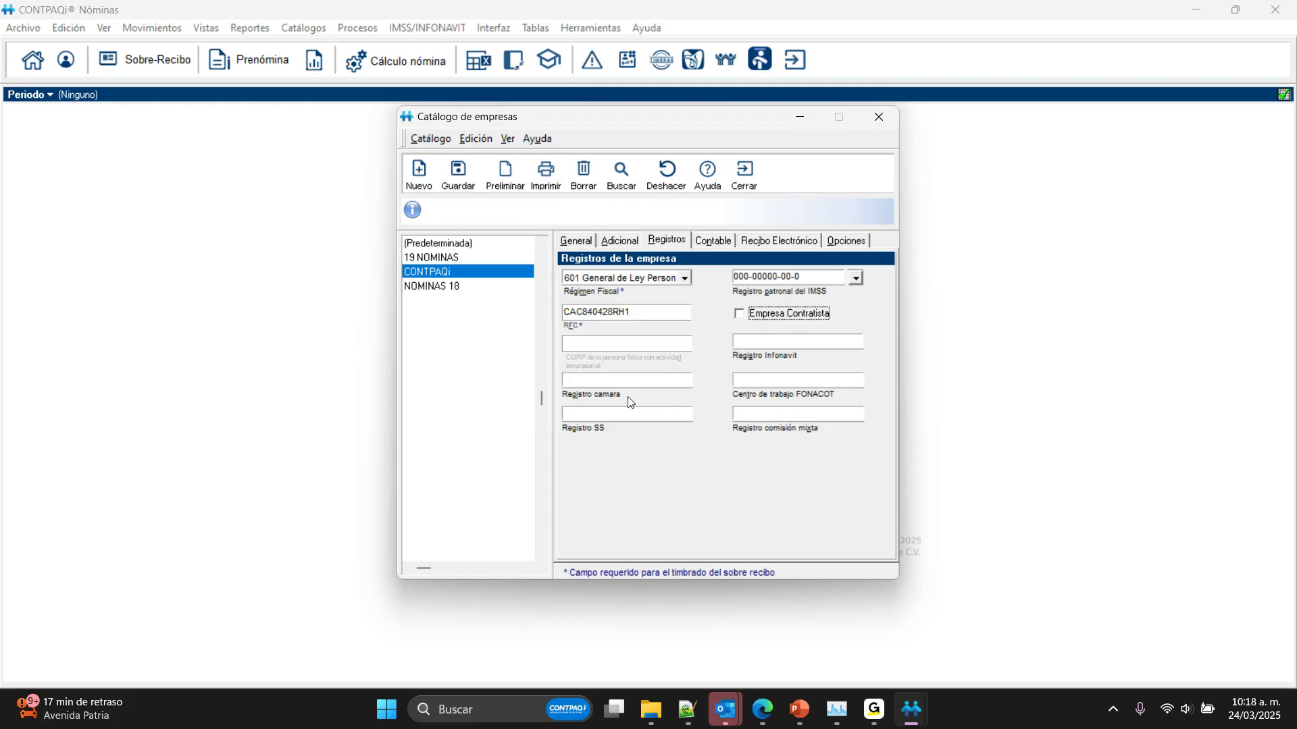
# Step: Close the company catalog and open the CONTPAQi company, skipping the installation of period types
pyautogui.click(731, 194)
pyautogui.doubleClick(492, 331)
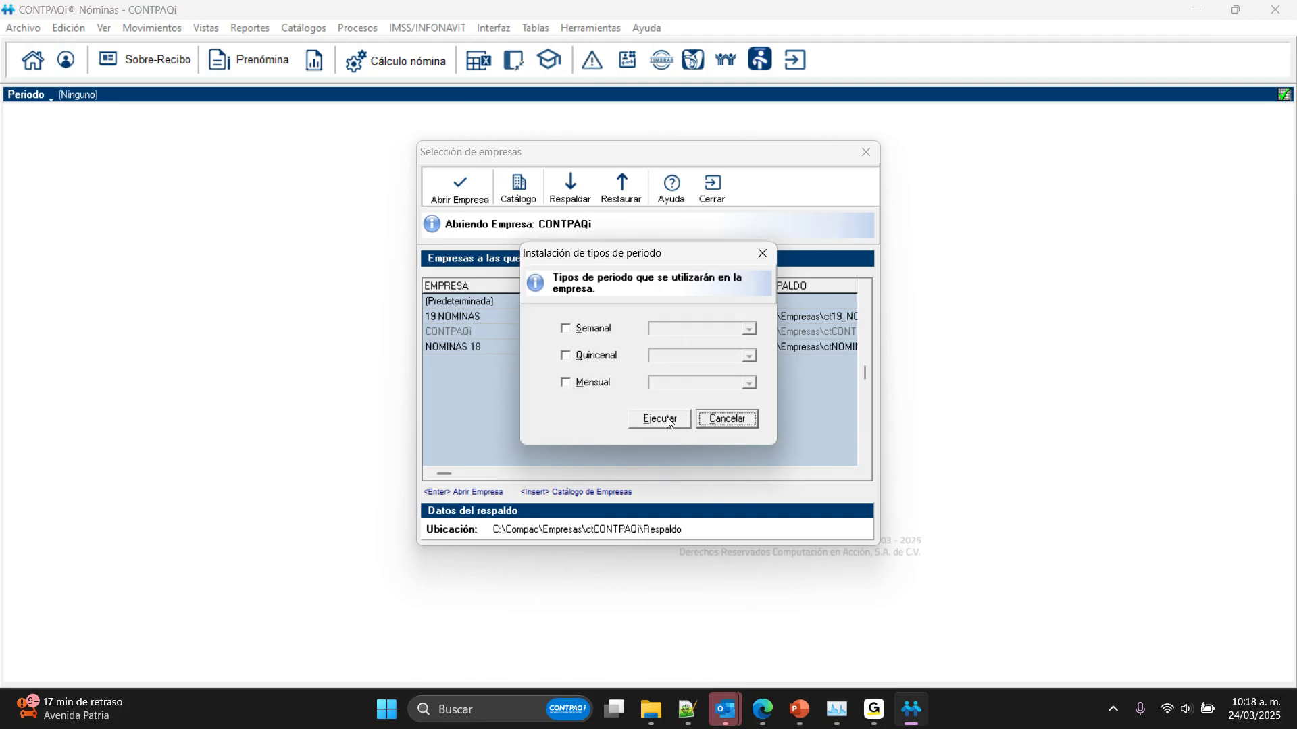
pyautogui.click(726, 420)
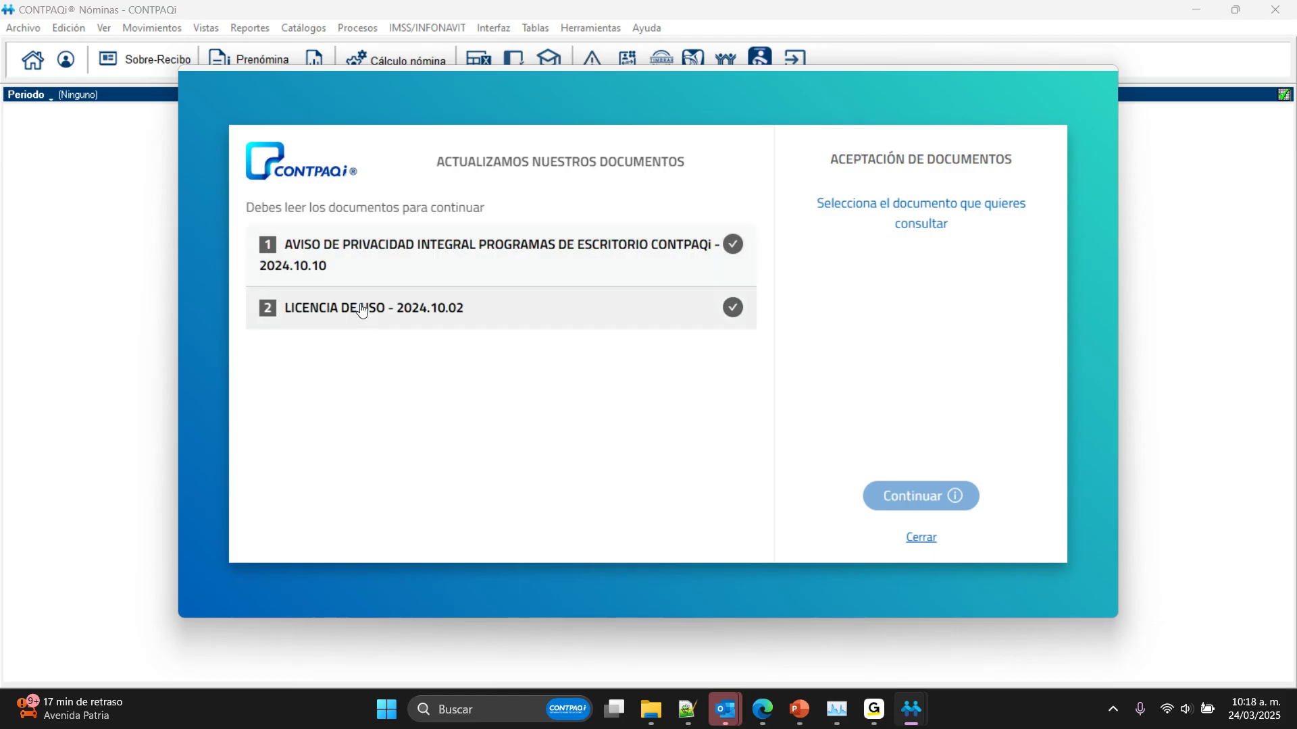
# Step: Go through the Aviso de Privacidad Integral to its end and mark it as read and accepted
pyautogui.click(415, 272)
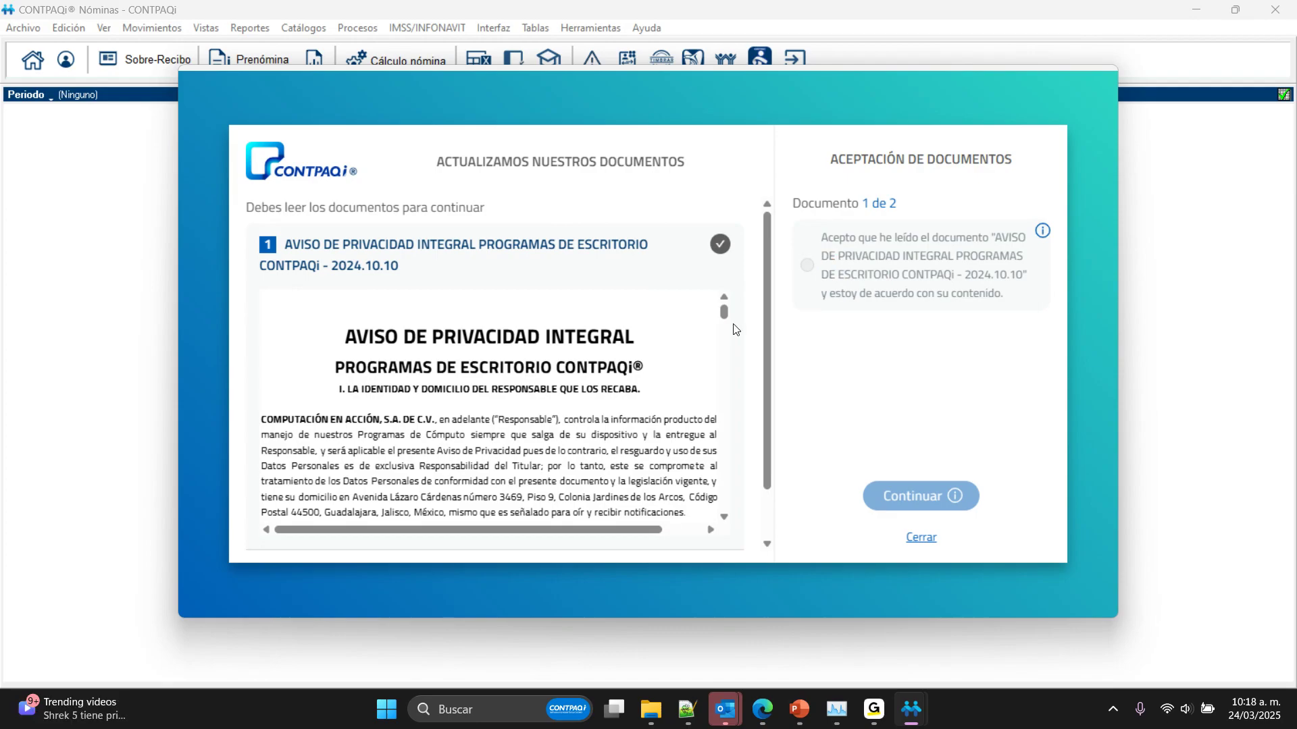
pyautogui.moveTo(724, 312); pyautogui.dragTo(723, 498)
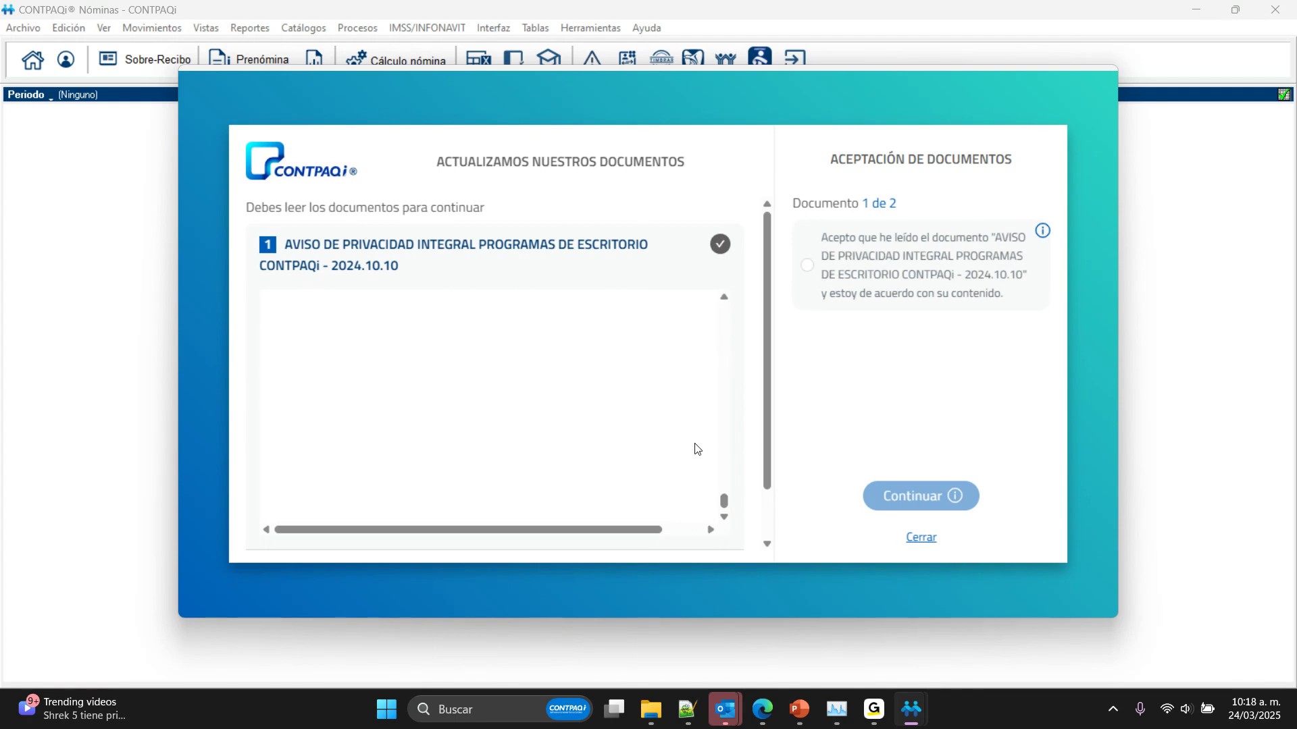
pyautogui.click(809, 267)
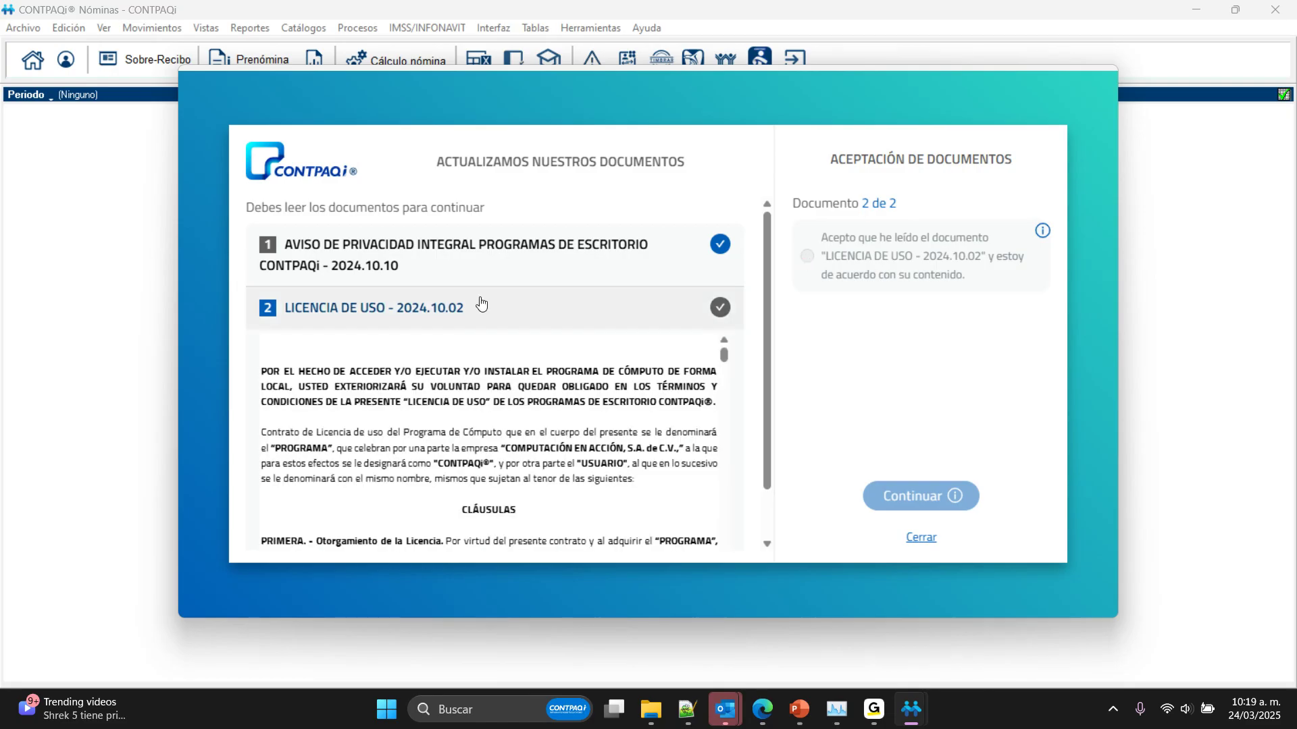
# Step: Mark the Licencia de Uso as accepted after going to its end, but close the document acceptance without continuing
pyautogui.scroll(-1, 721, 360)
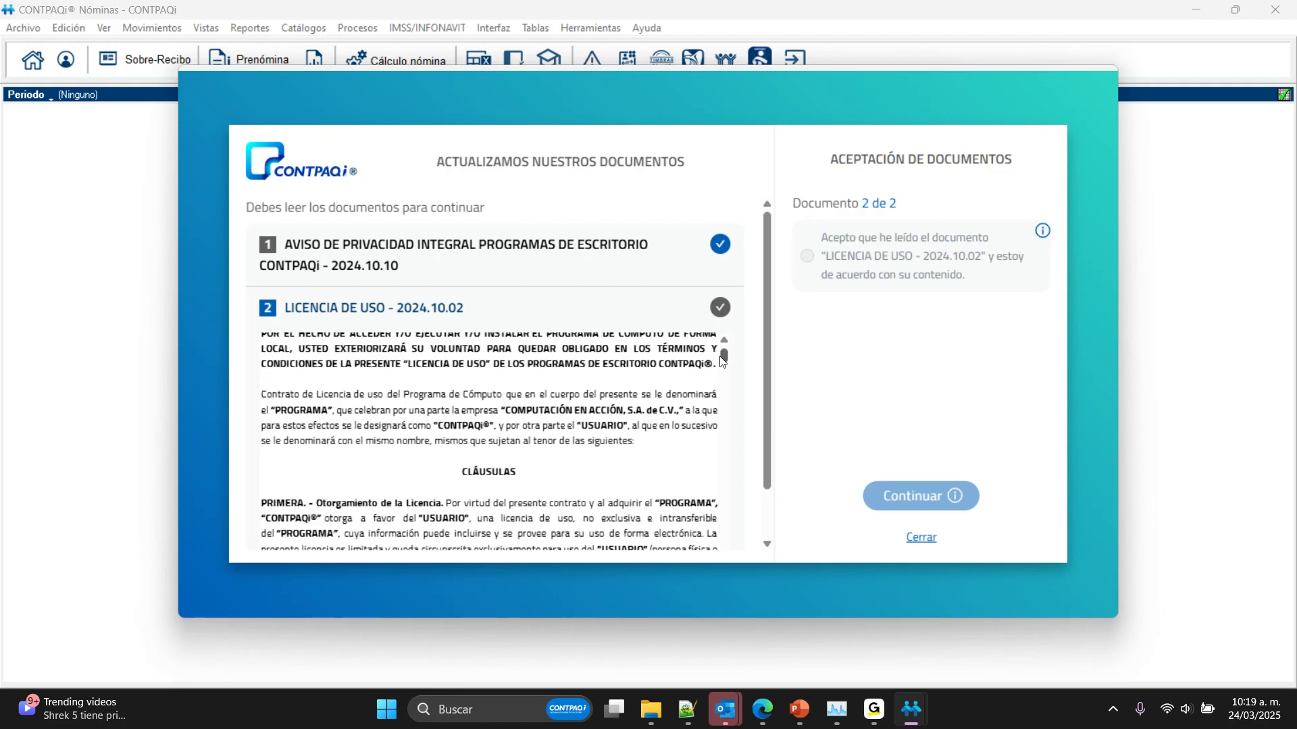
pyautogui.moveTo(721, 361); pyautogui.dragTo(731, 549)
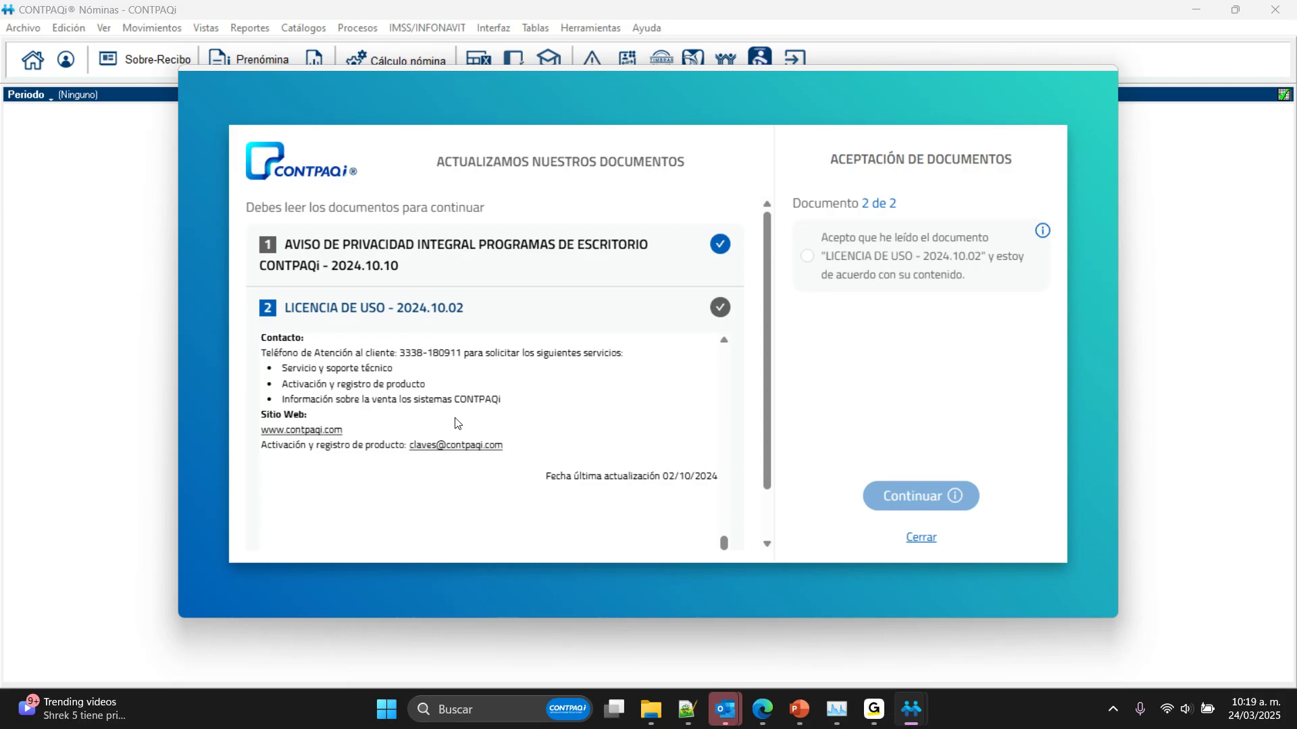
pyautogui.click(806, 258)
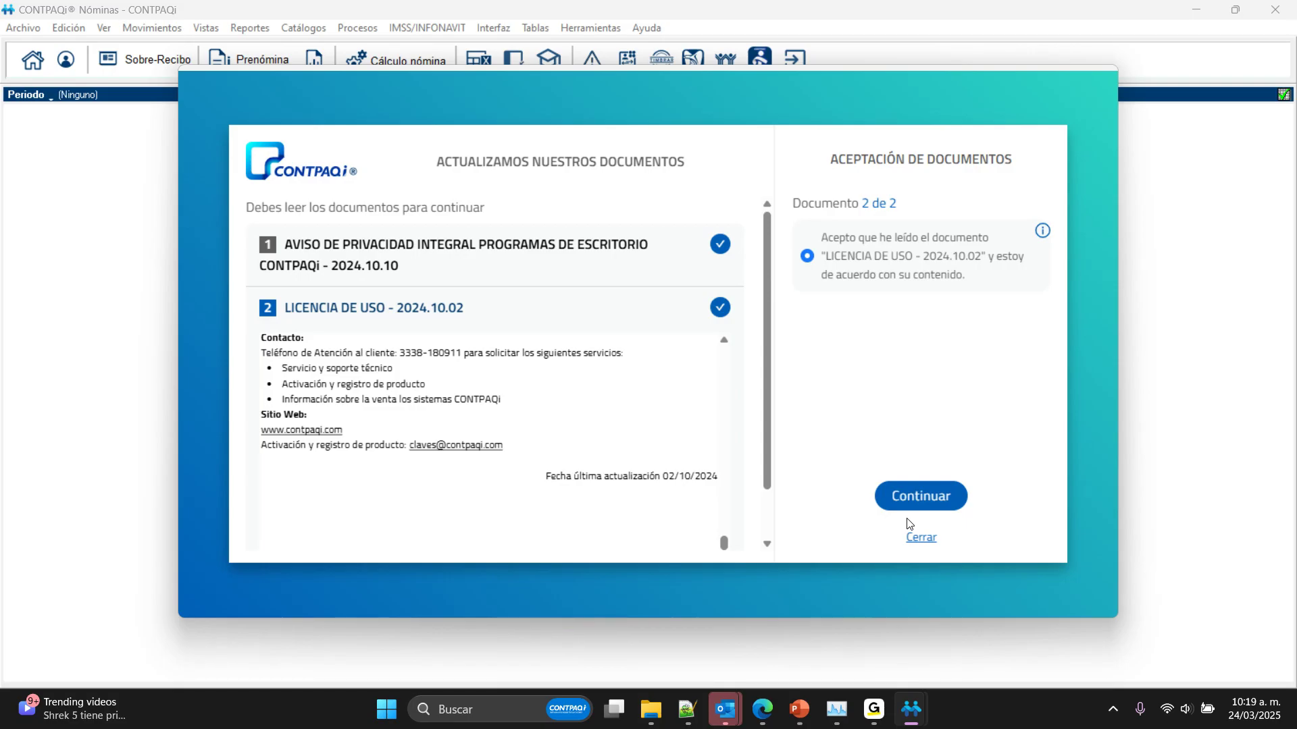
pyautogui.click(921, 538)
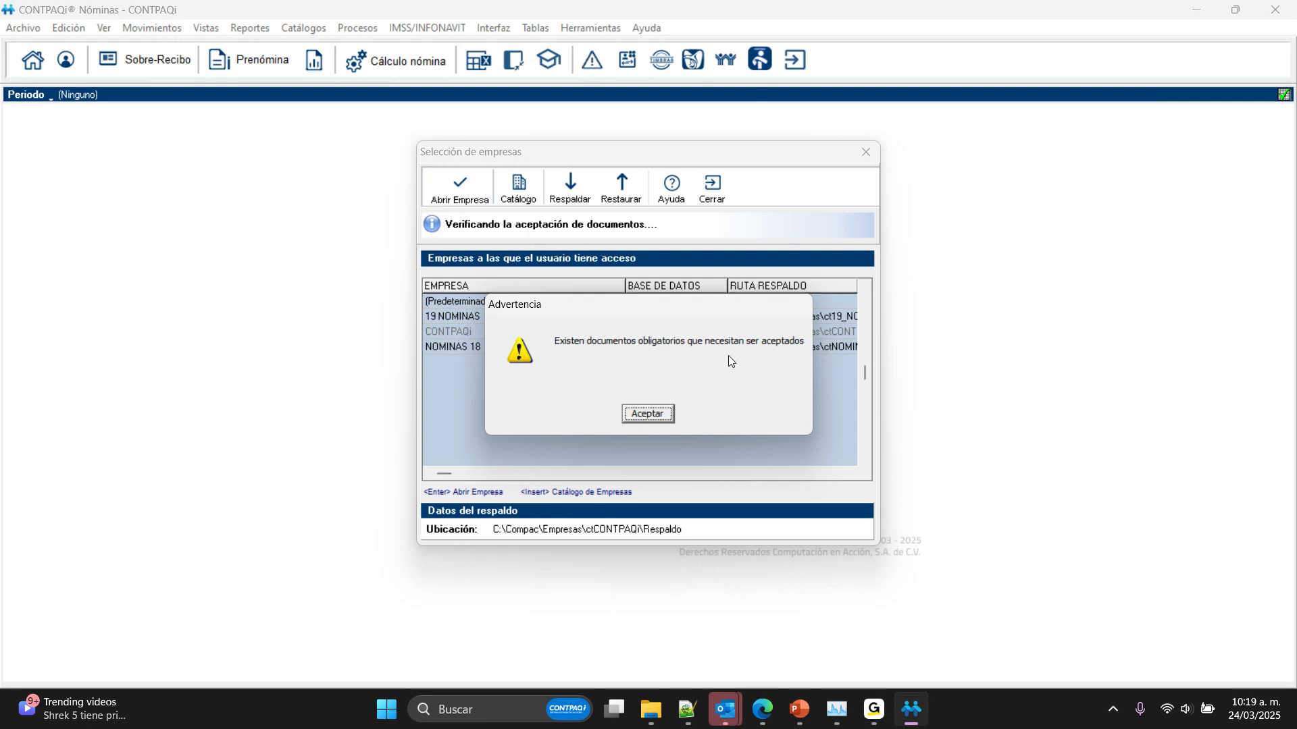
pyautogui.click(661, 415)
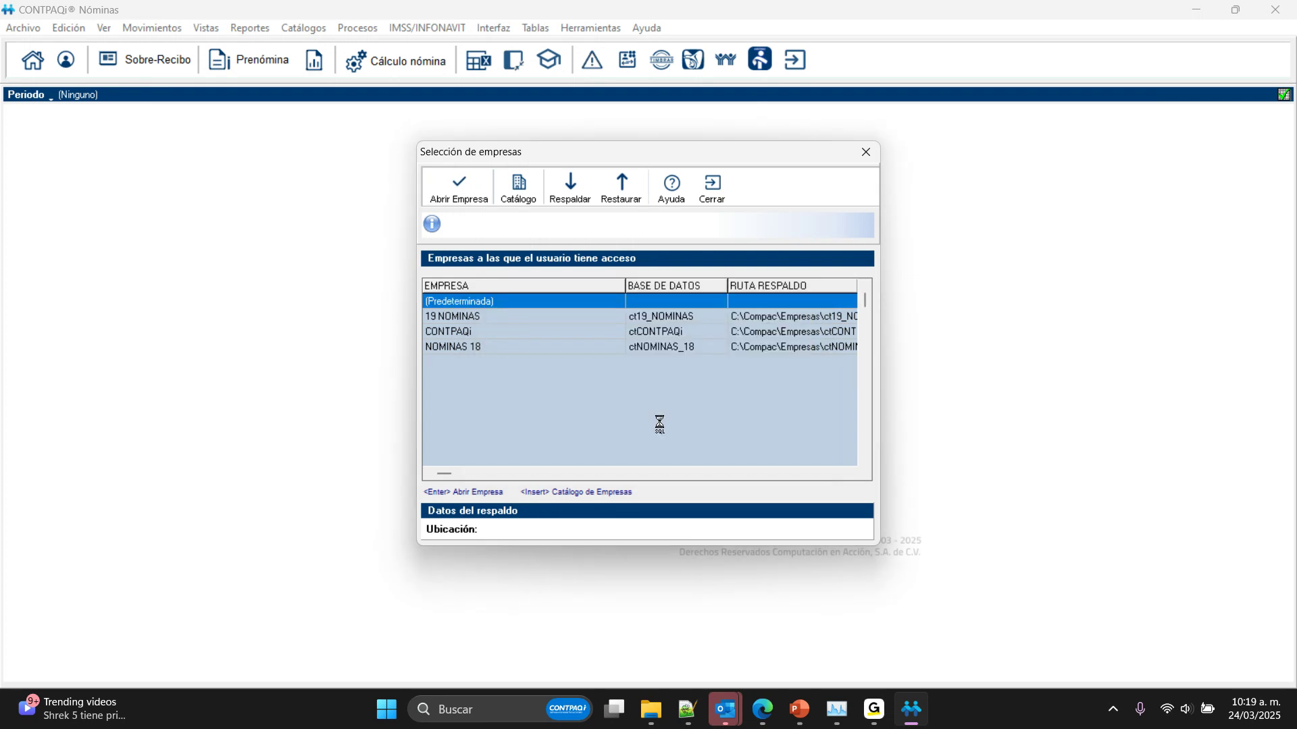
# Step: Open the CONTPAQi company again, skipping the period type installation
pyautogui.click(482, 331)
pyautogui.click(460, 187)
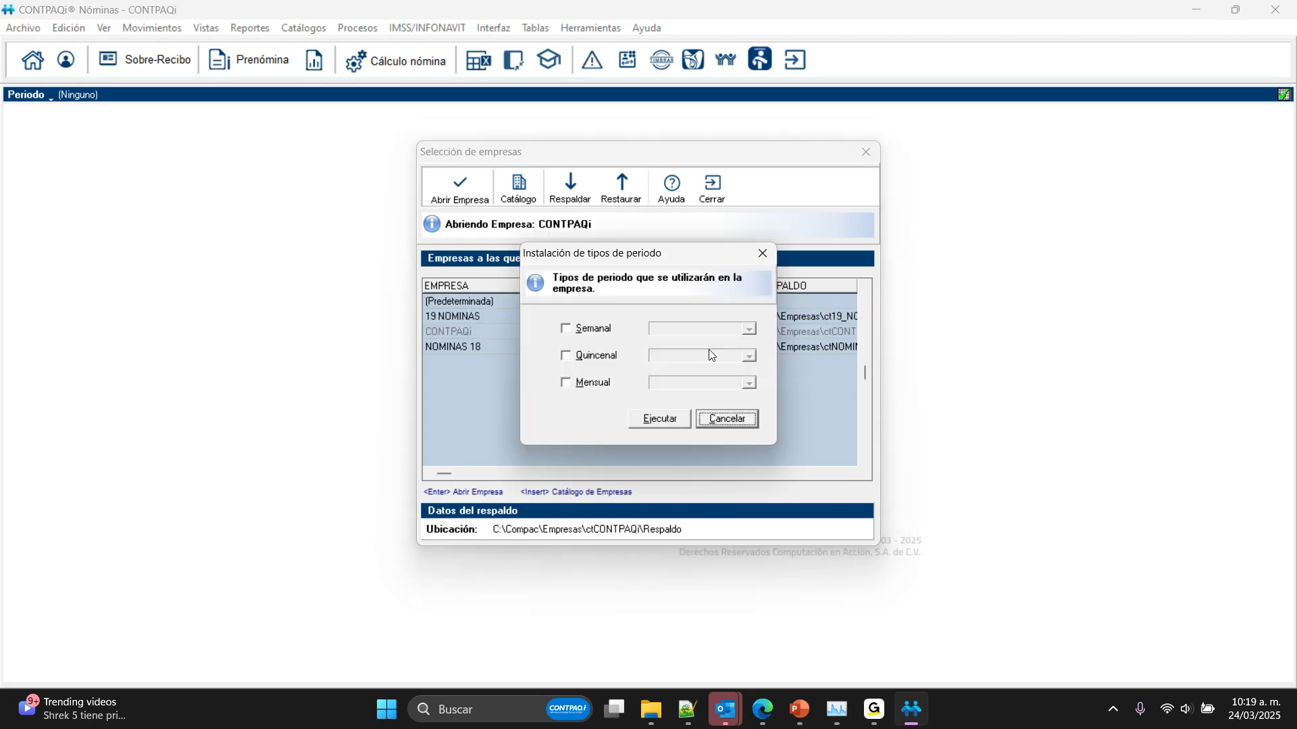
pyautogui.click(750, 418)
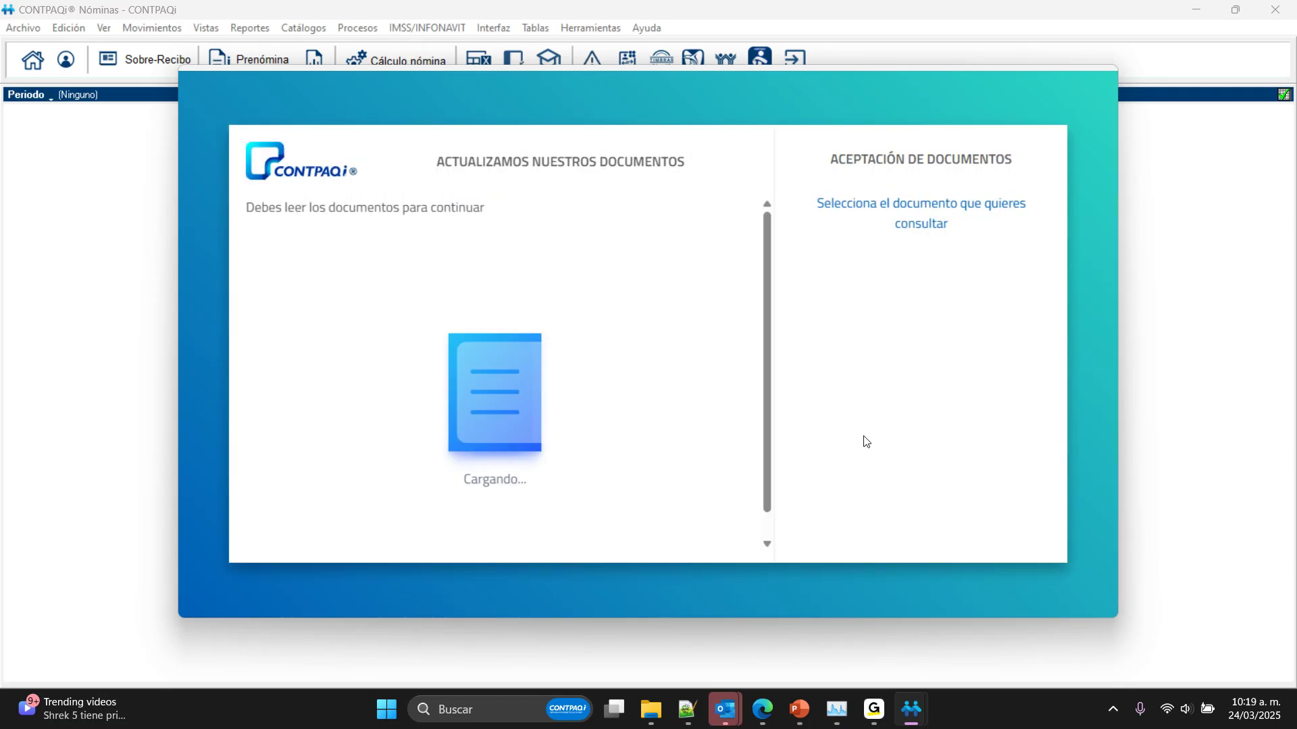
# Step: Accept the privacy notice and the Licencia de Uso after reaching the end of each, continue, and cancel the period type selection
pyautogui.click(721, 264)
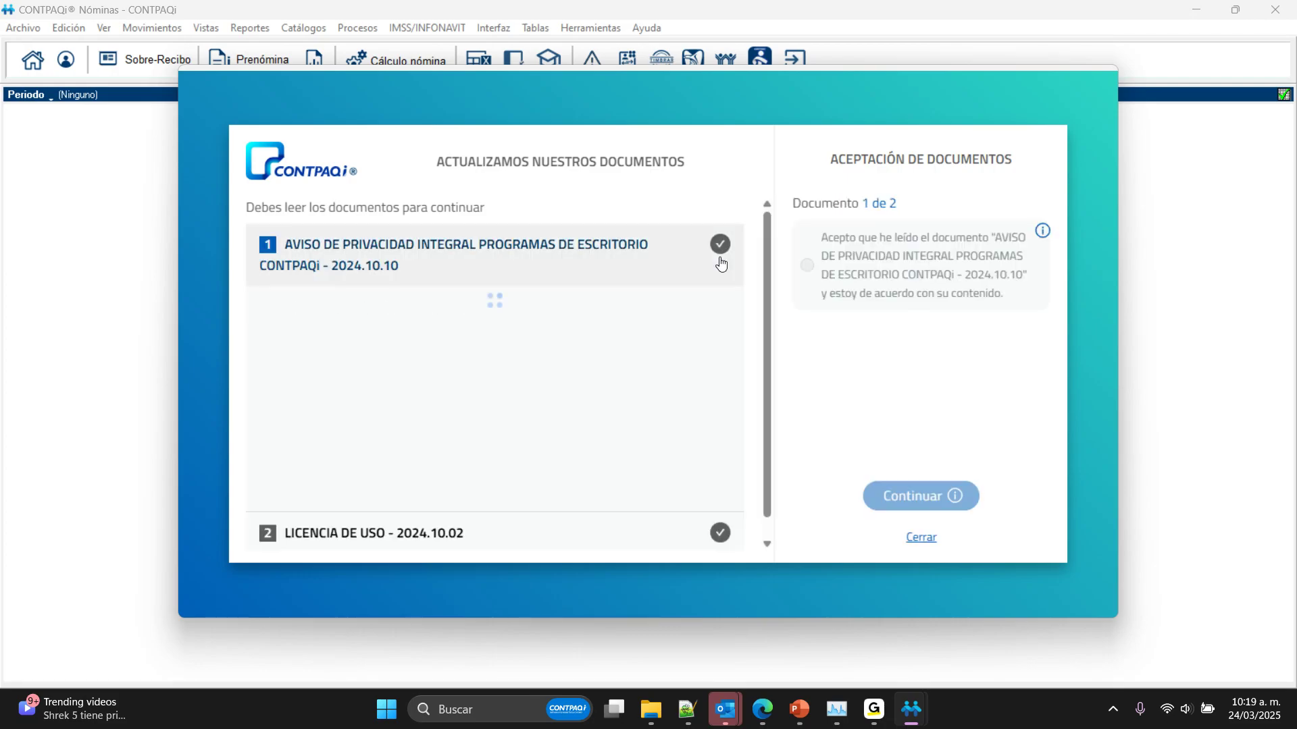
pyautogui.moveTo(726, 312); pyautogui.dragTo(751, 538)
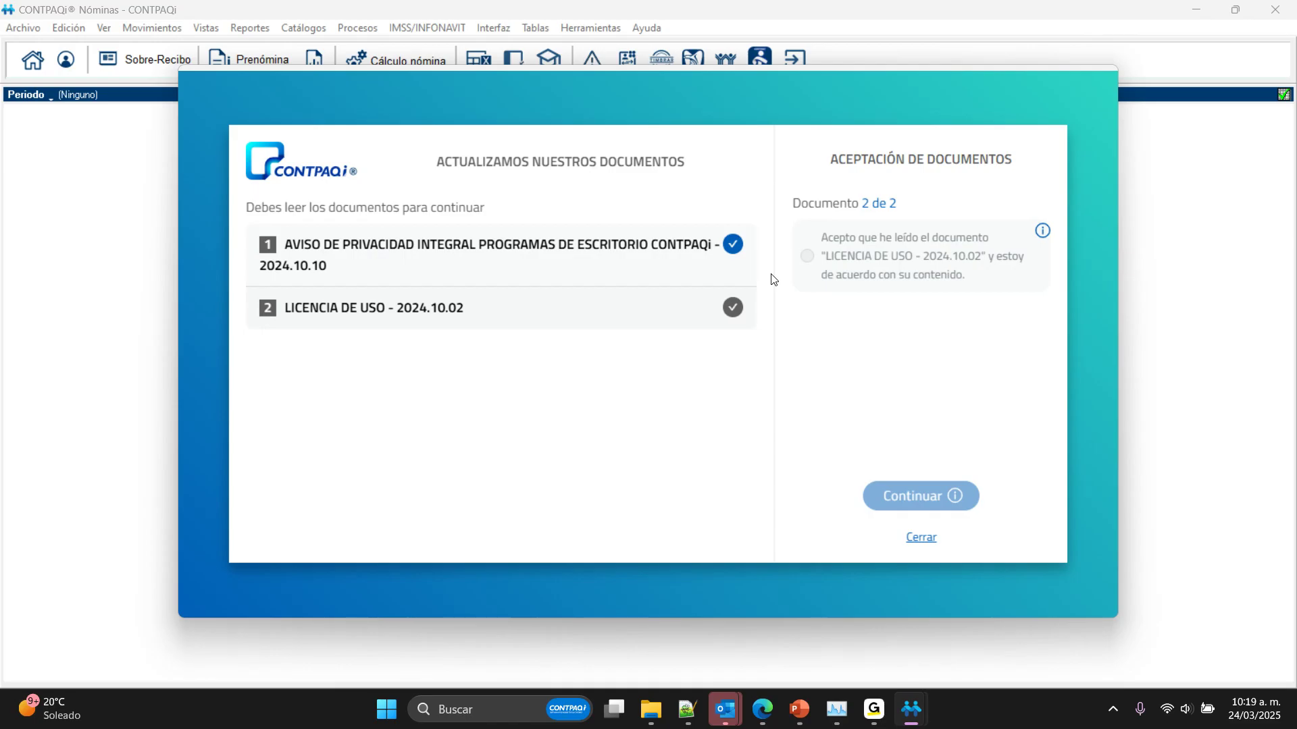
pyautogui.click(675, 319)
pyautogui.moveTo(723, 346); pyautogui.dragTo(725, 542)
pyautogui.click(817, 287)
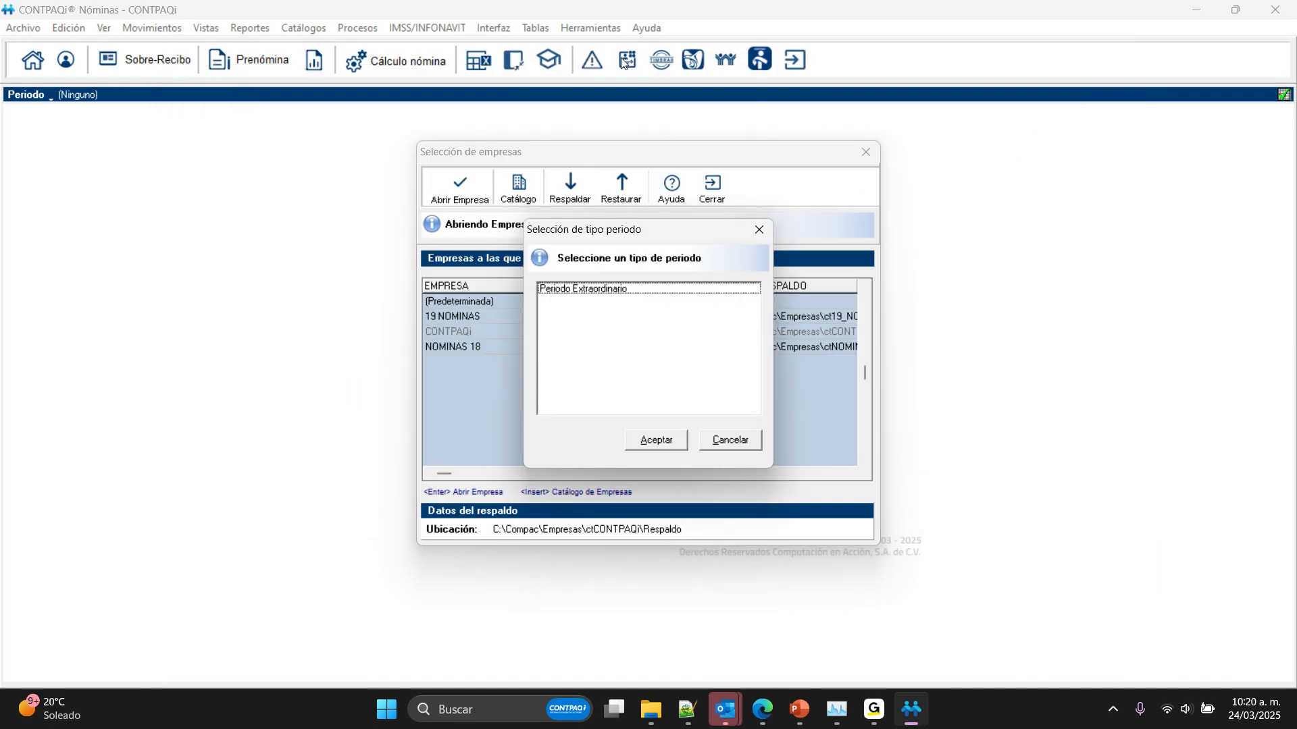
pyautogui.click(724, 436)
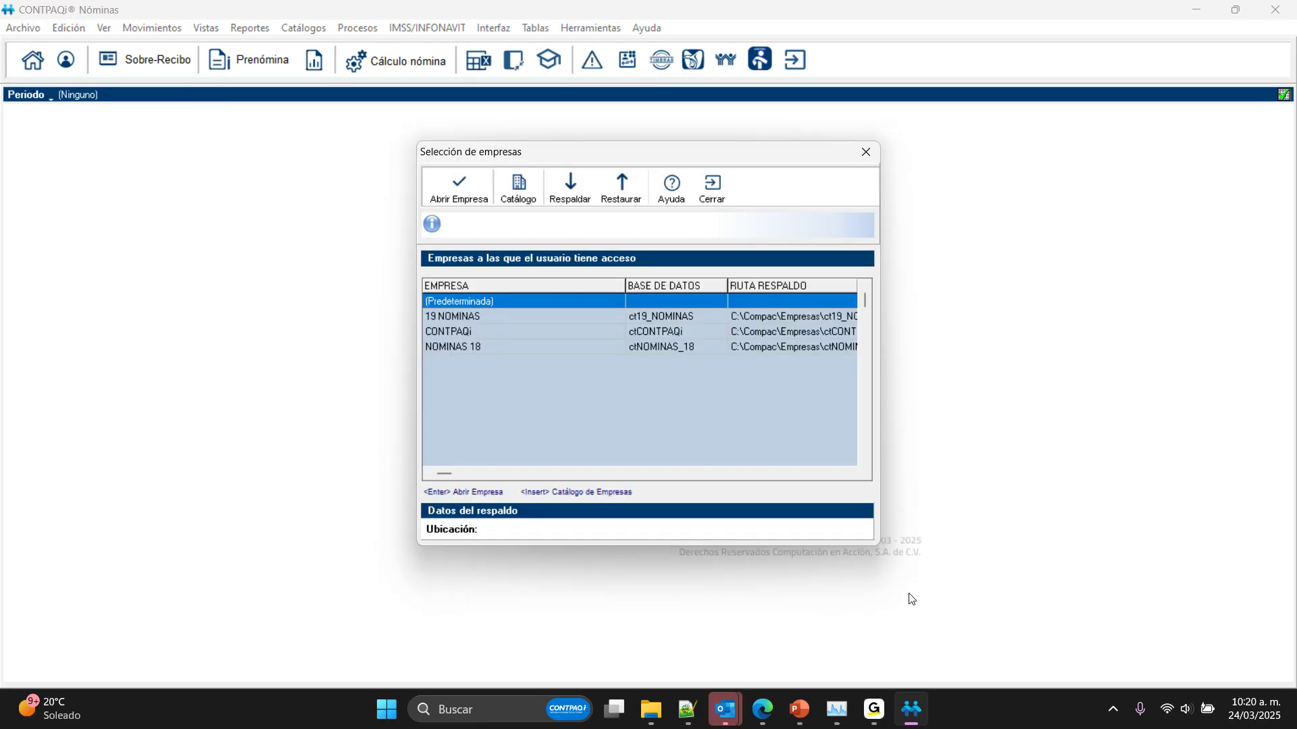
# Step: Return to the PowerPoint slide show and advance from the Reforma INFONAVIT title past the Decreto and transitory articles slides
pyautogui.click(875, 709)
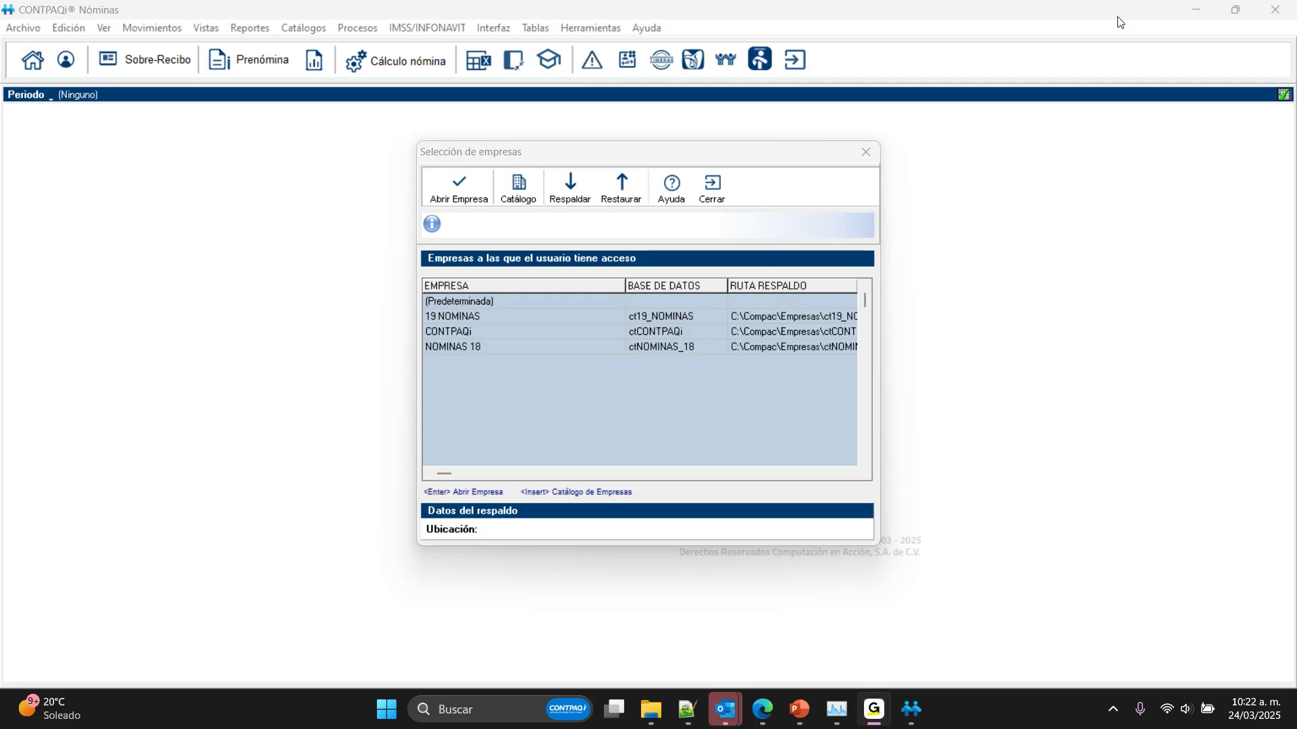
pyautogui.moveTo(836, 709)
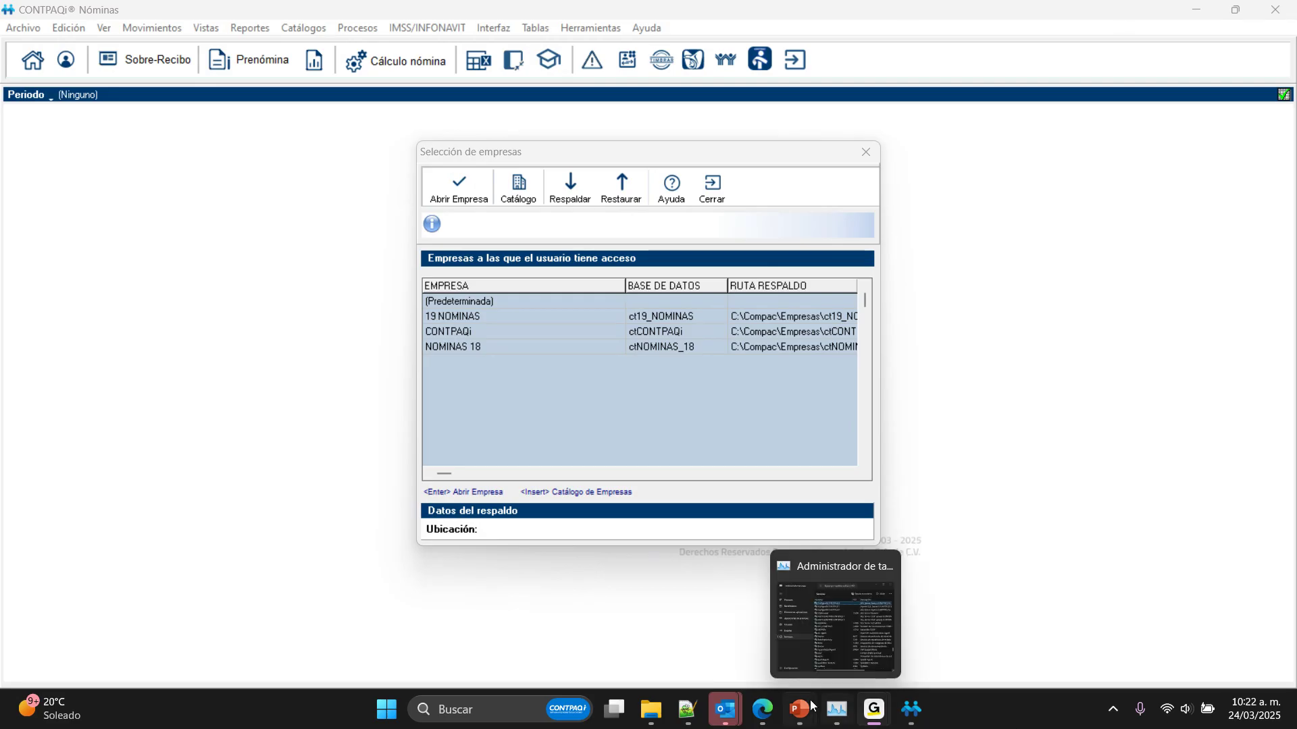
pyautogui.click(848, 606)
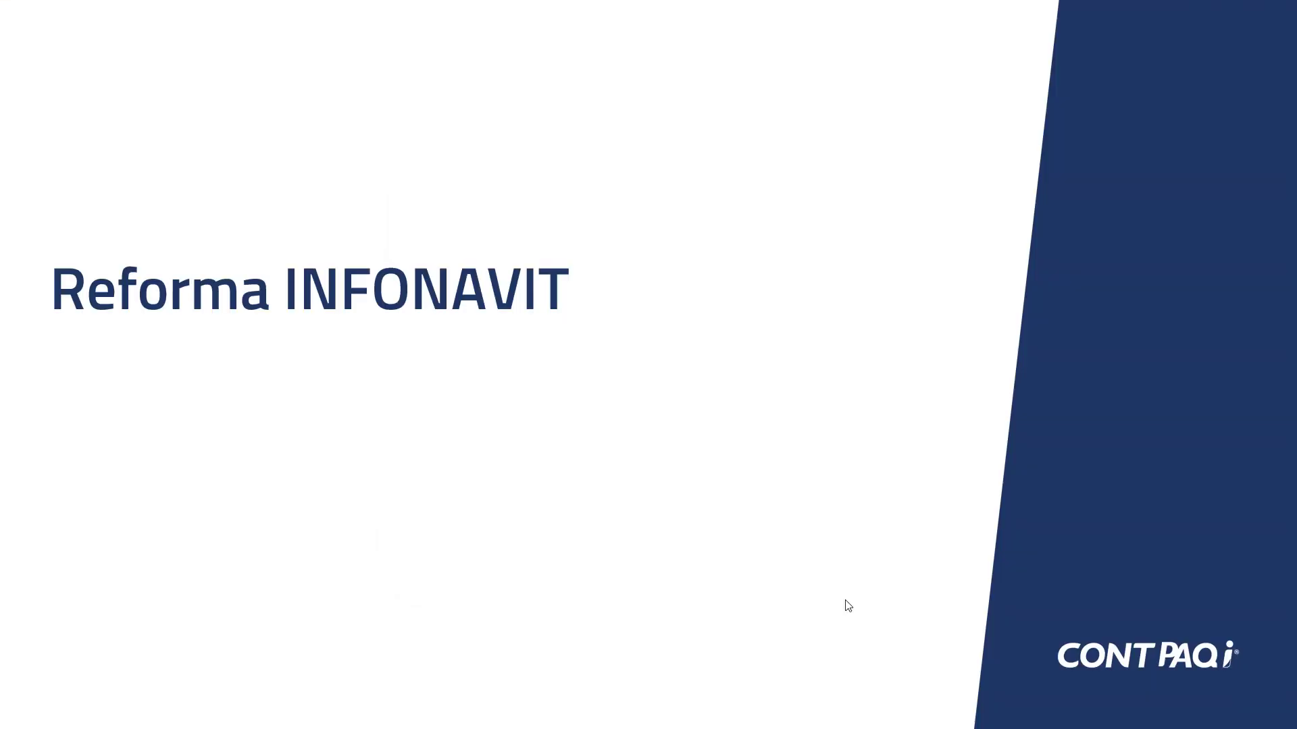
pyautogui.click(776, 195)
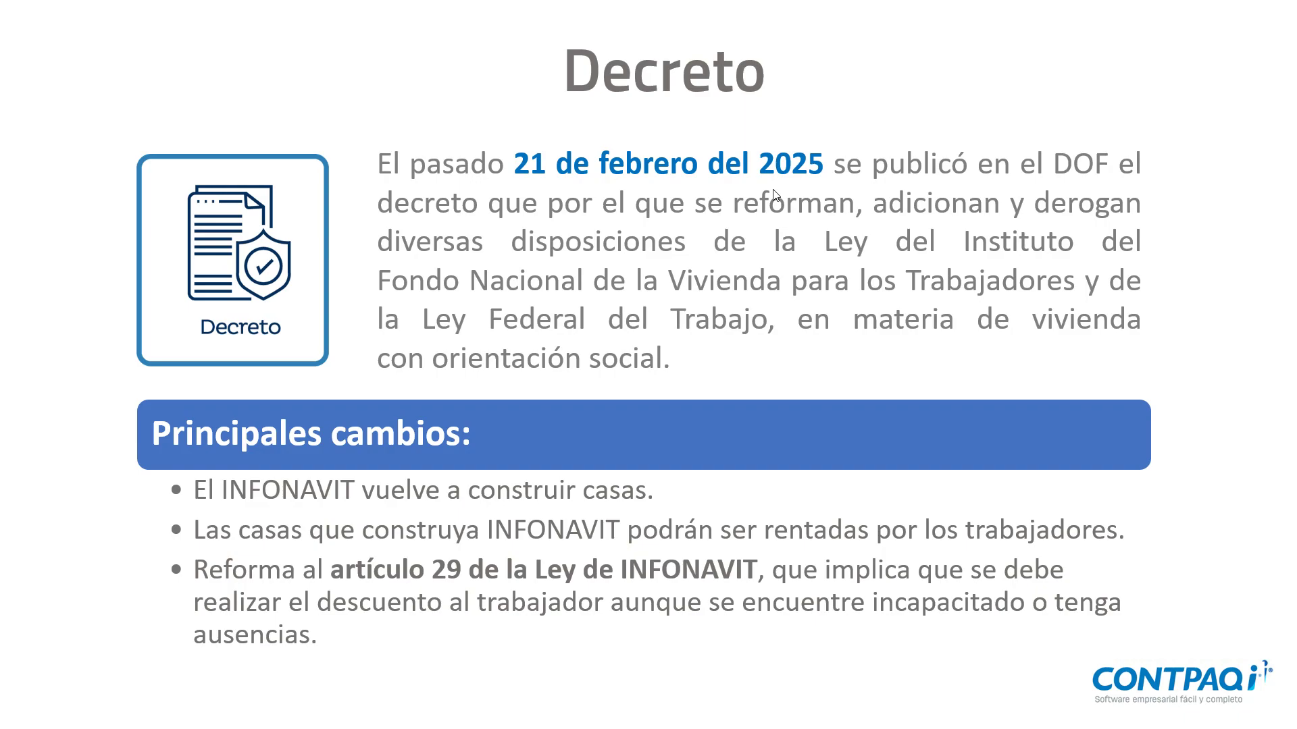
pyautogui.click(773, 190)
pyautogui.click(776, 195)
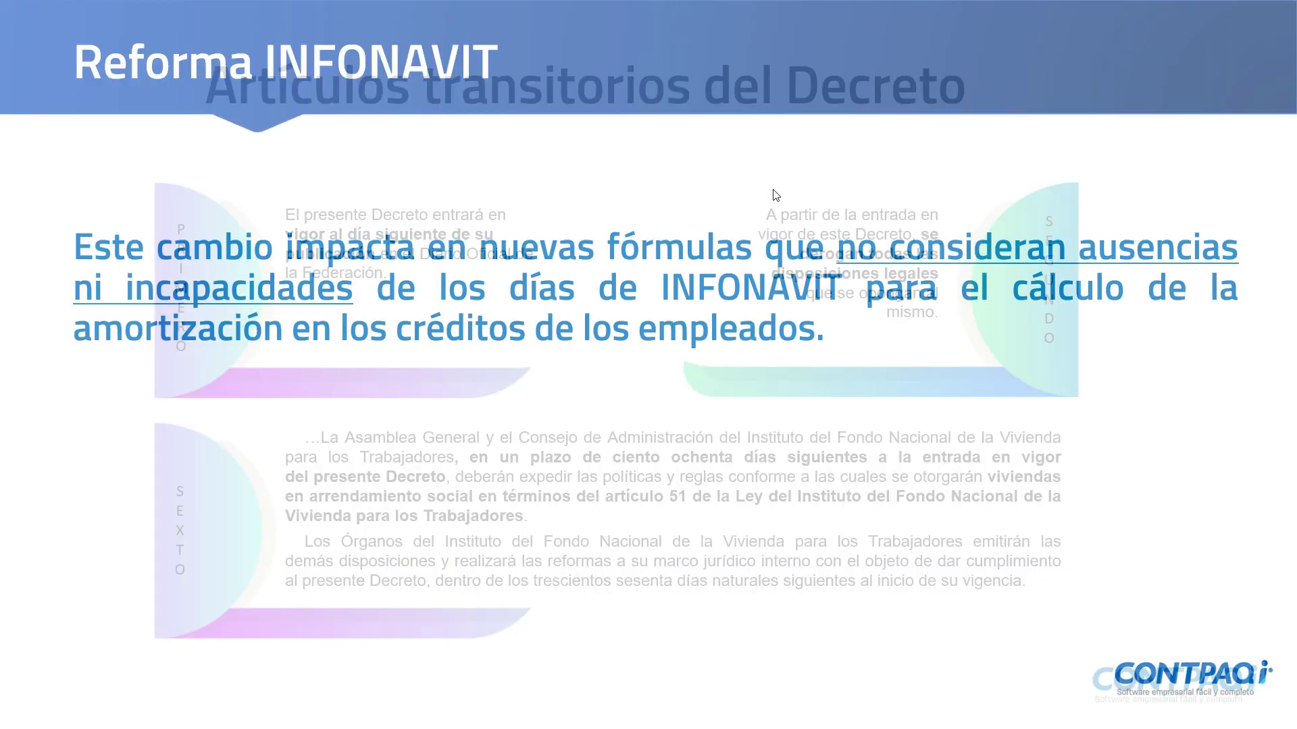
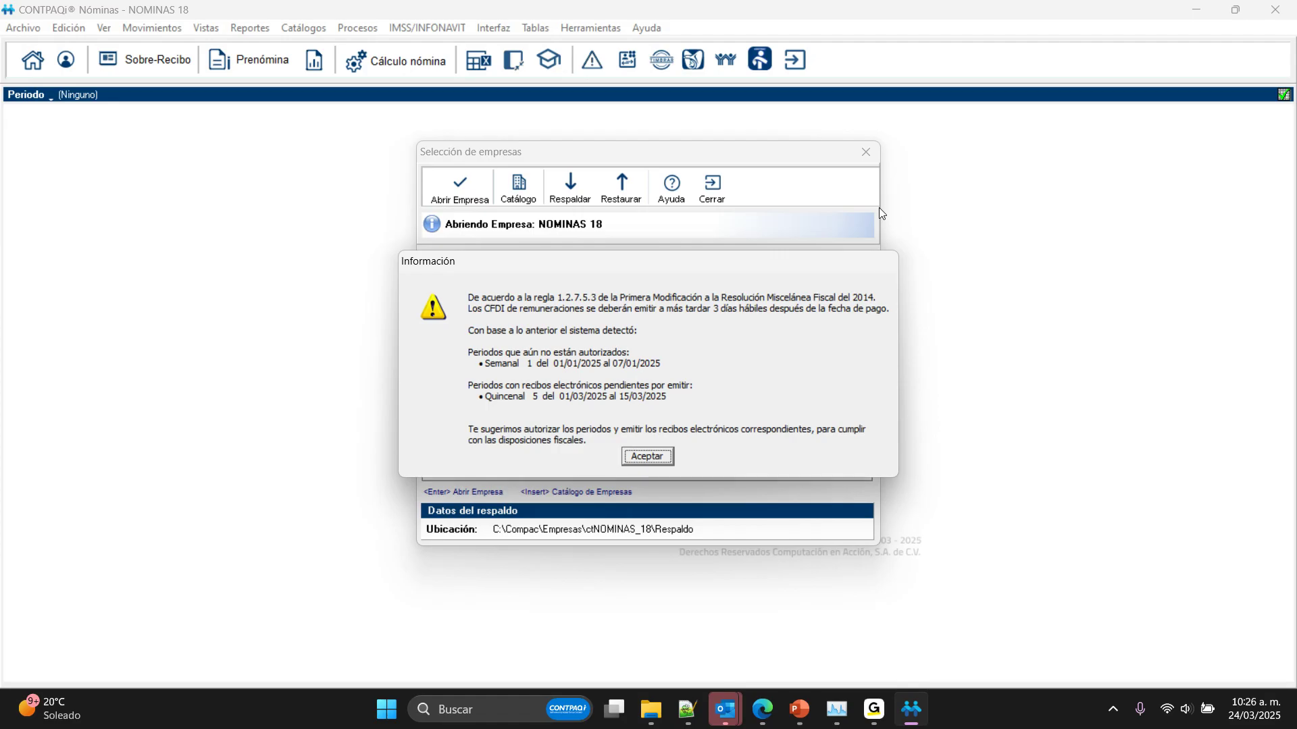
# Step: Dismiss the pending periods notice and open the NOMINAS 18 company with the Quincenal period type
pyautogui.click(654, 455)
pyautogui.click(575, 289)
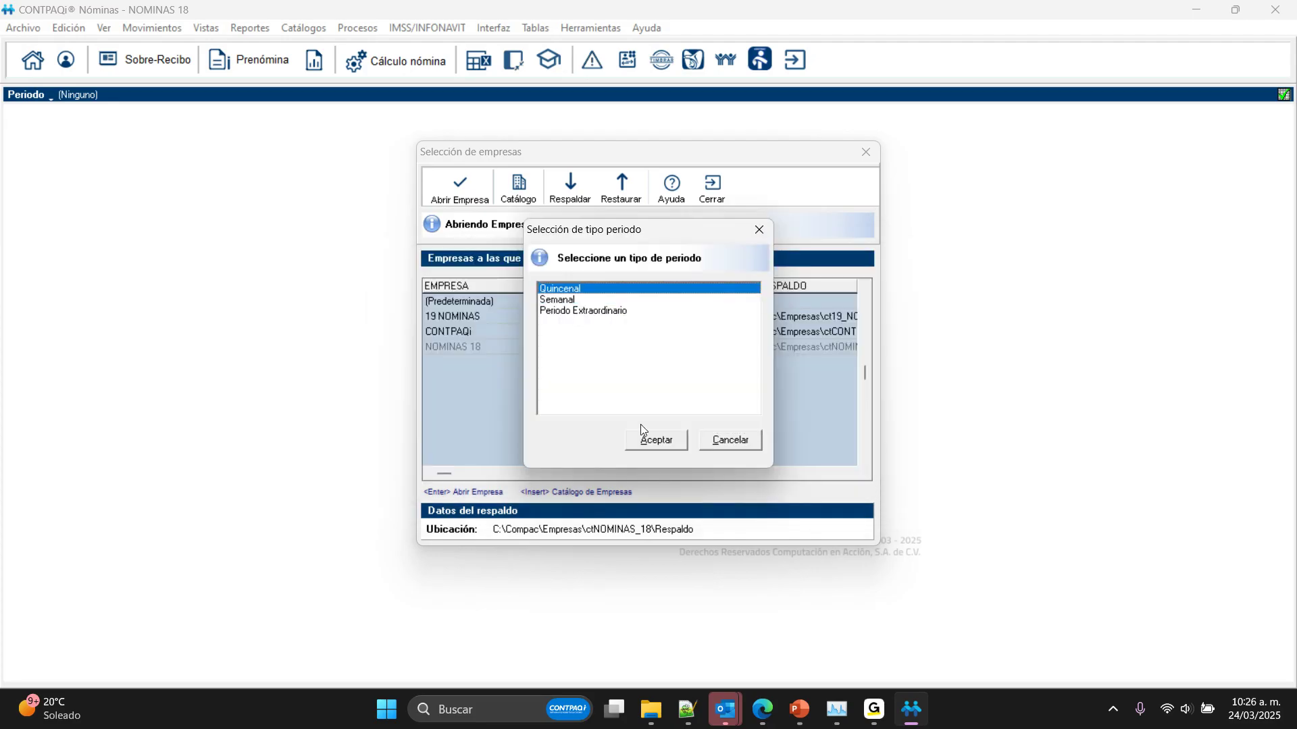
pyautogui.click(642, 432)
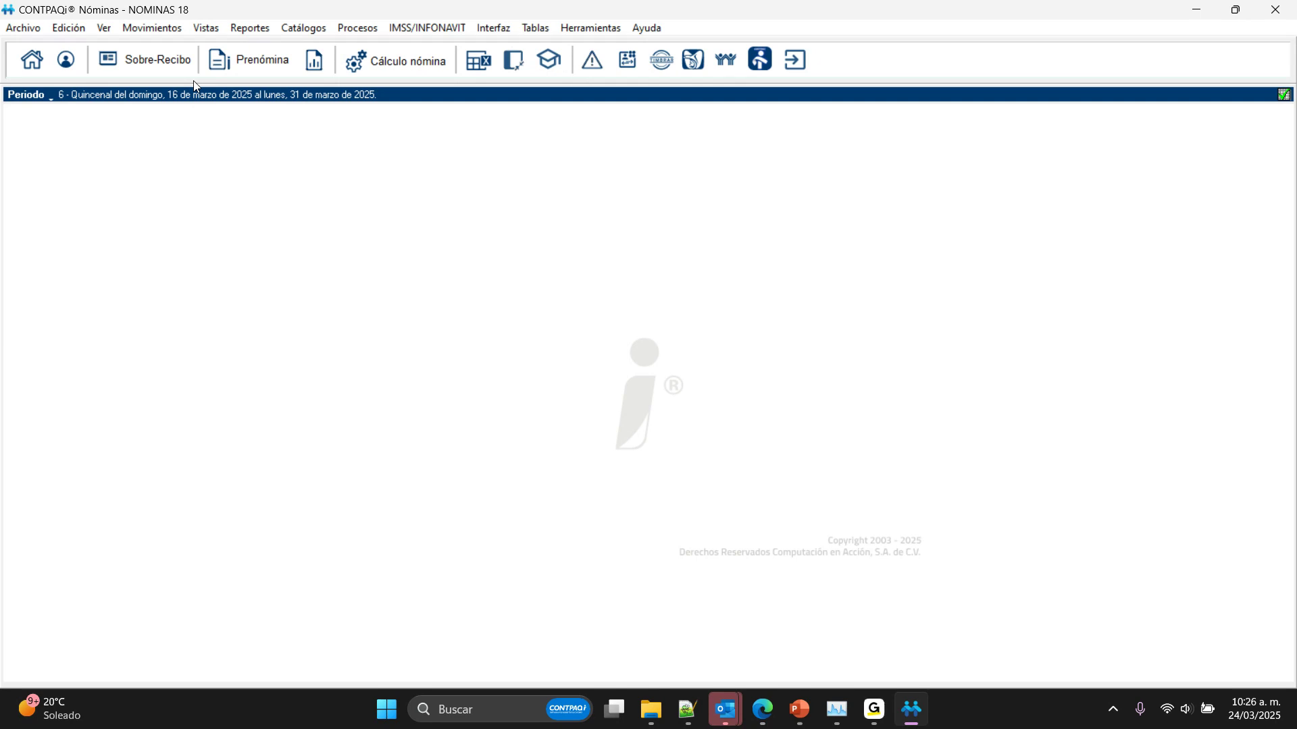
# Step: Create and save a new perception concept described as "Bono cumpleaños" with Automático global enabled
pyautogui.click(304, 28)
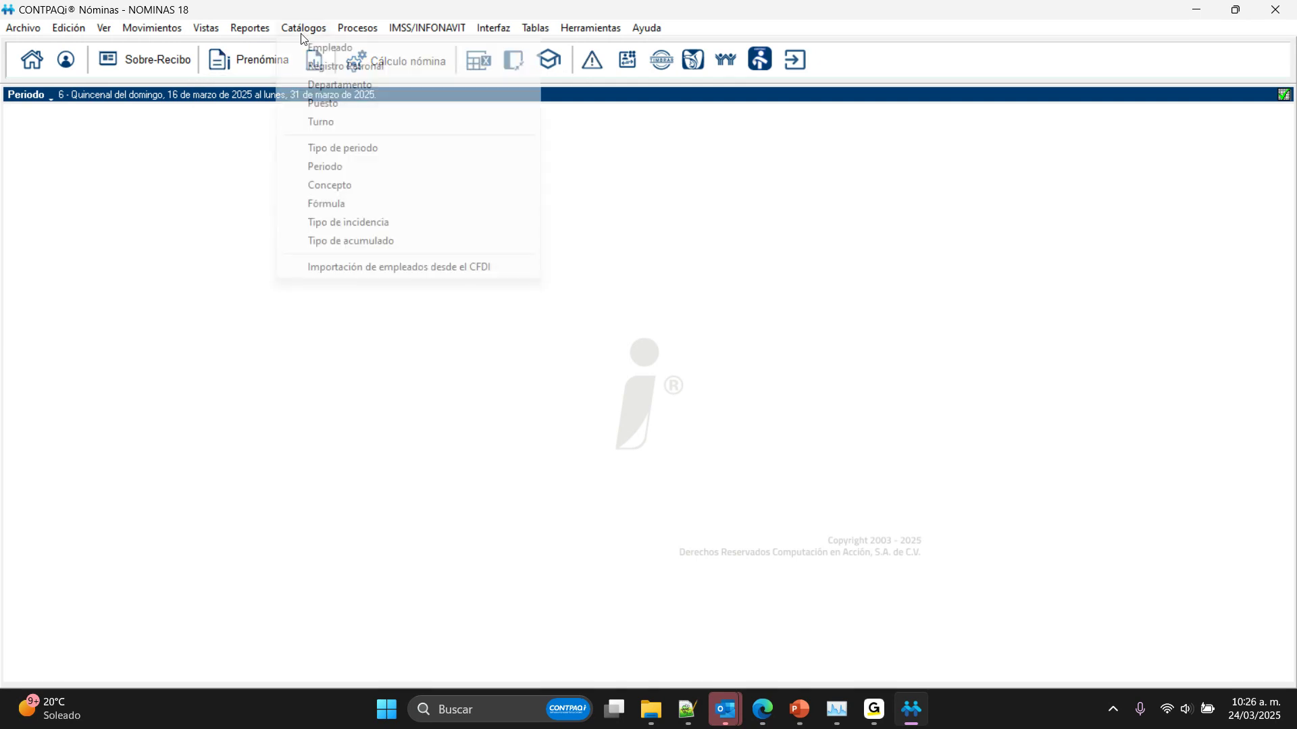
pyautogui.click(335, 173)
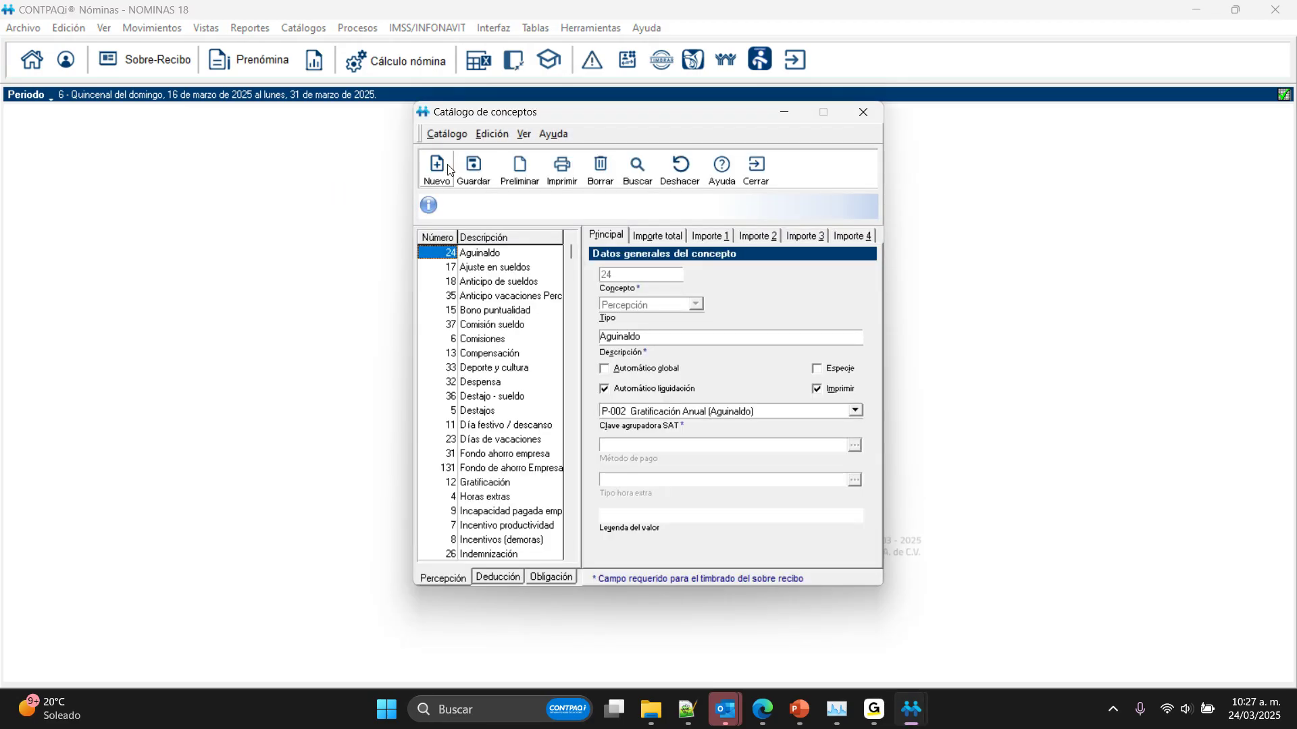
pyautogui.click(448, 170)
pyautogui.click(763, 335)
pyautogui.write('Bono cumpleaño')
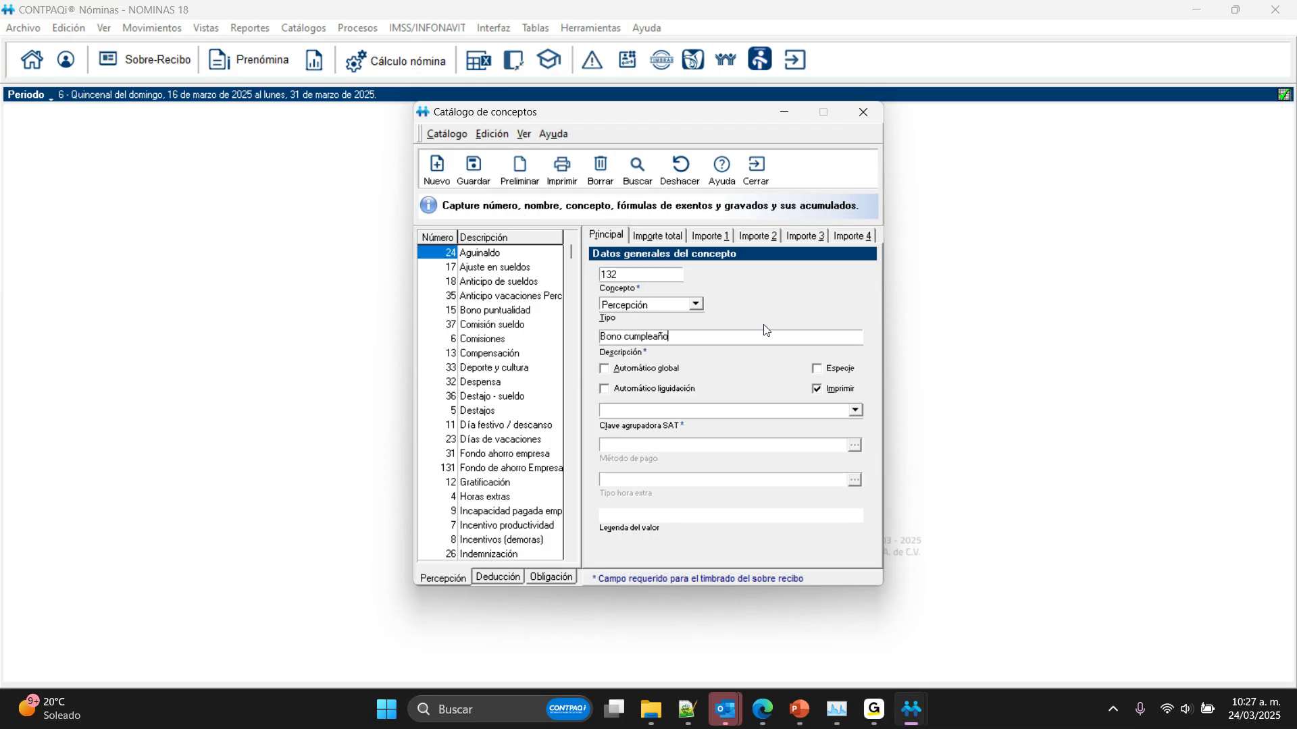
pyautogui.write('s')
pyautogui.click(666, 368)
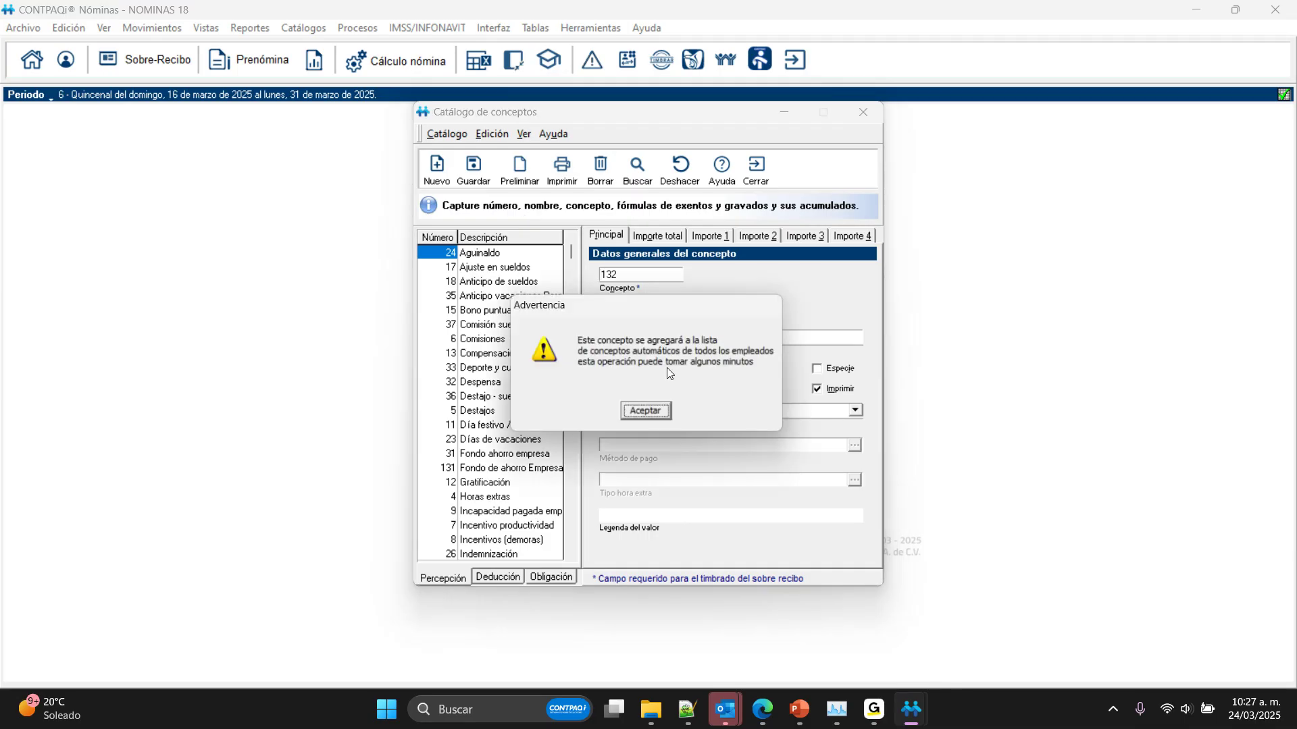
pyautogui.press('Return')
pyautogui.click(474, 170)
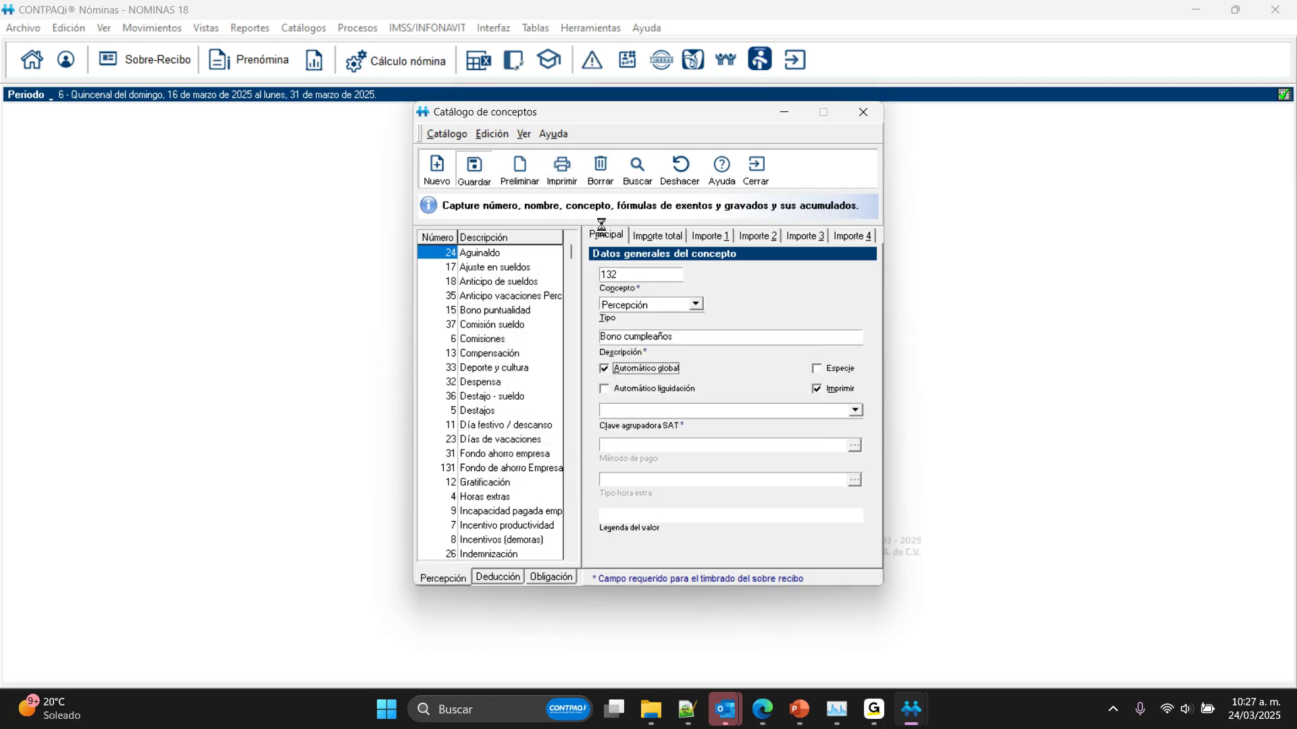
# Step: Start the concept's total amount formula with an IIF function that uses CumpleAniosDeVida as its condition
pyautogui.click(651, 237)
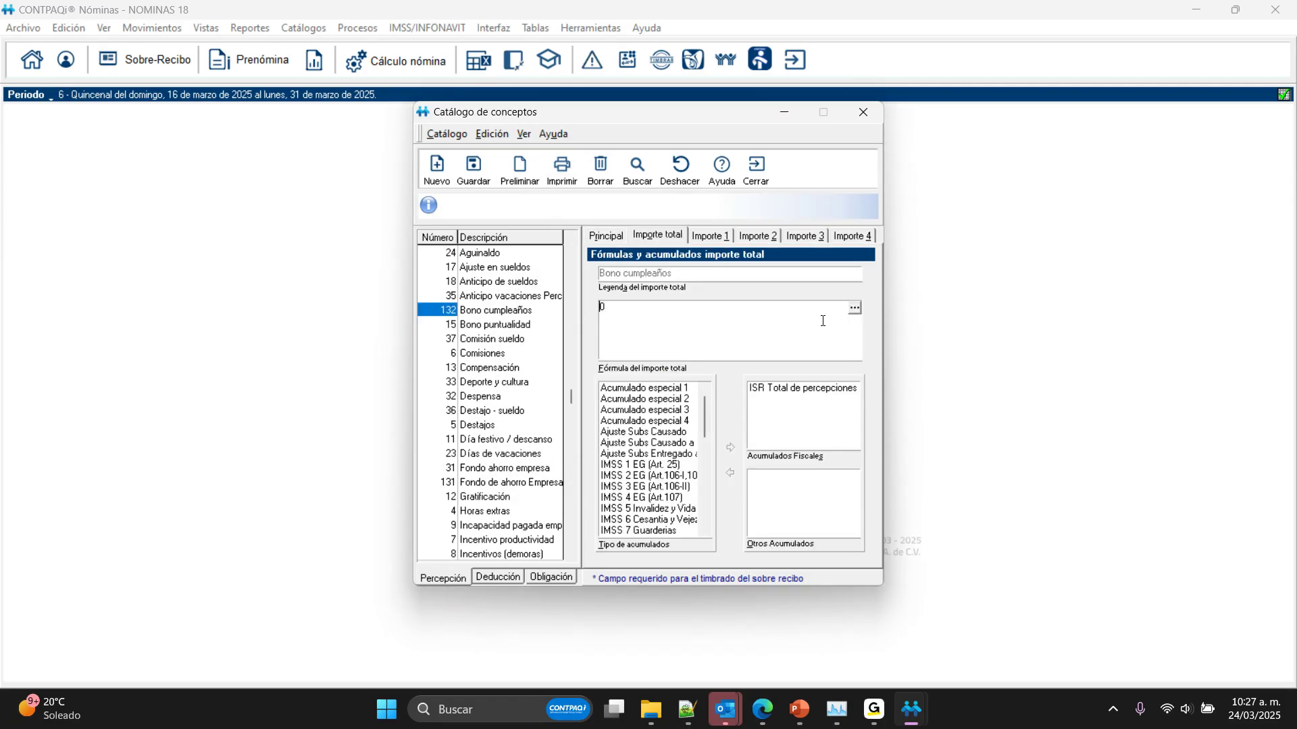
pyautogui.click(855, 308)
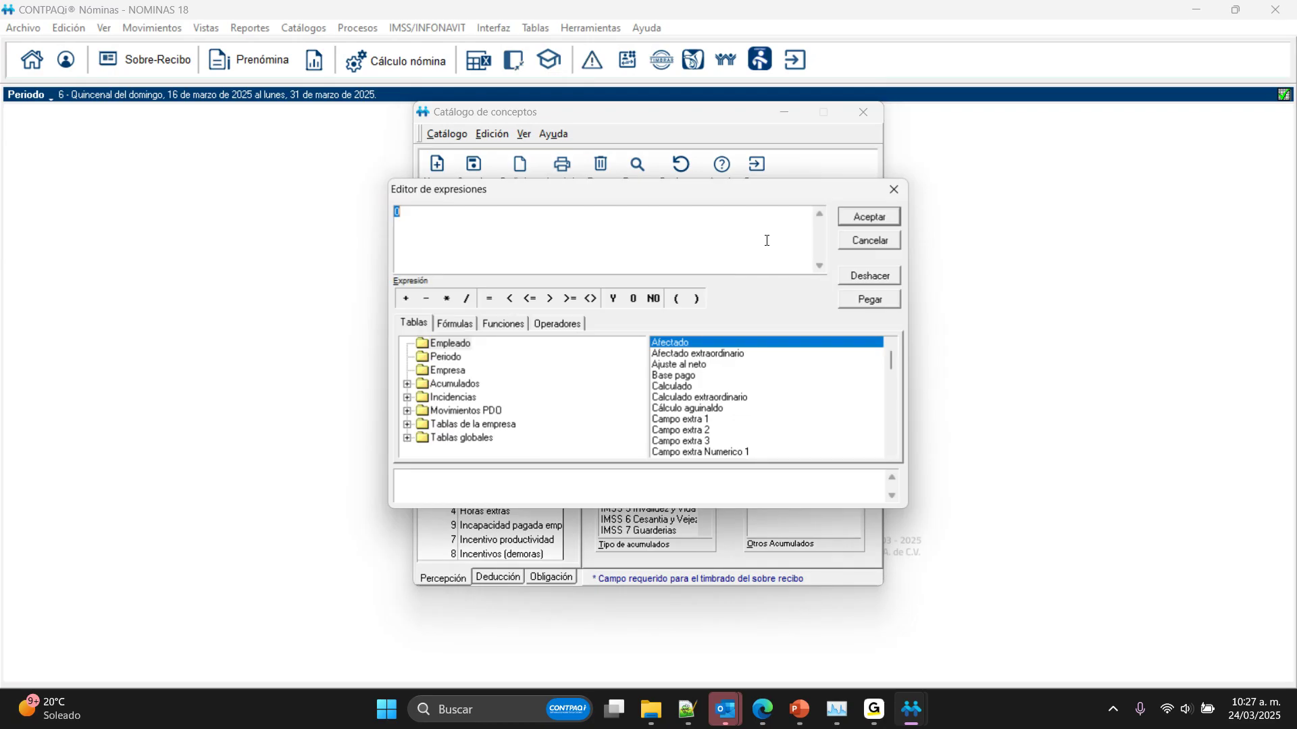
pyautogui.click(511, 321)
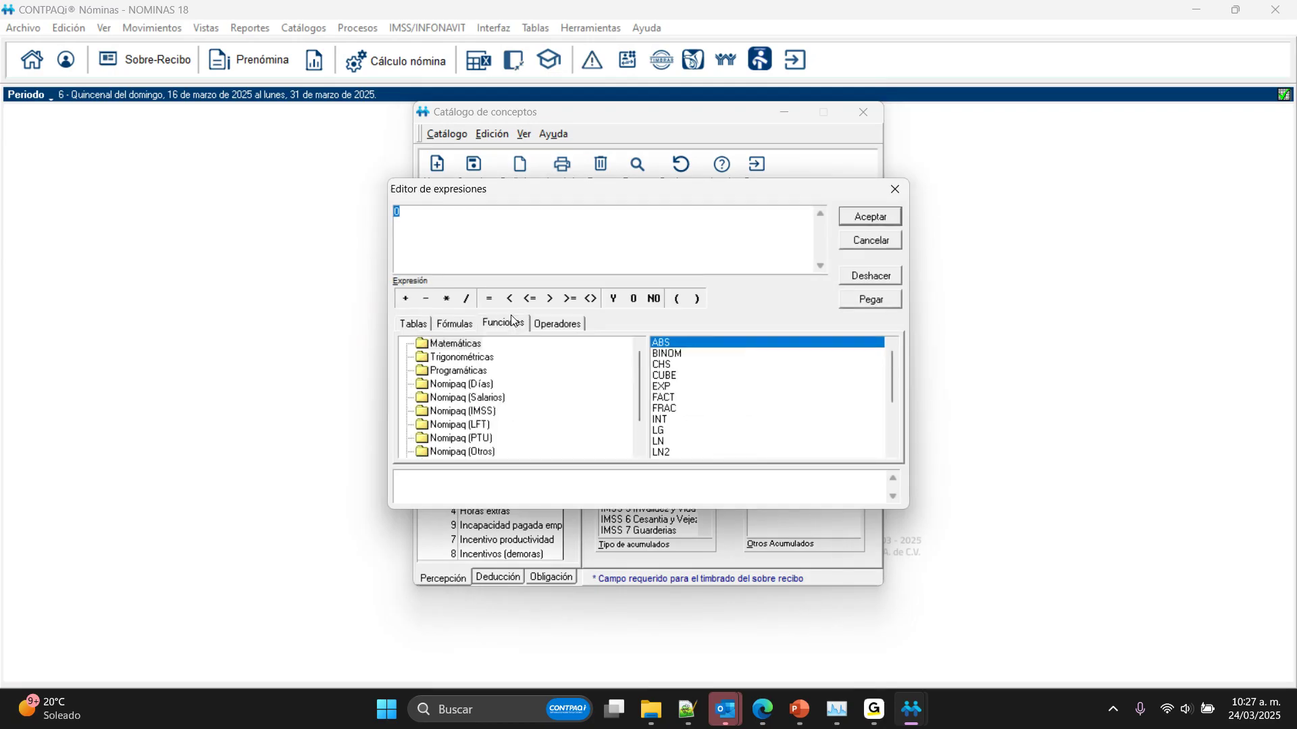
pyautogui.click(458, 370)
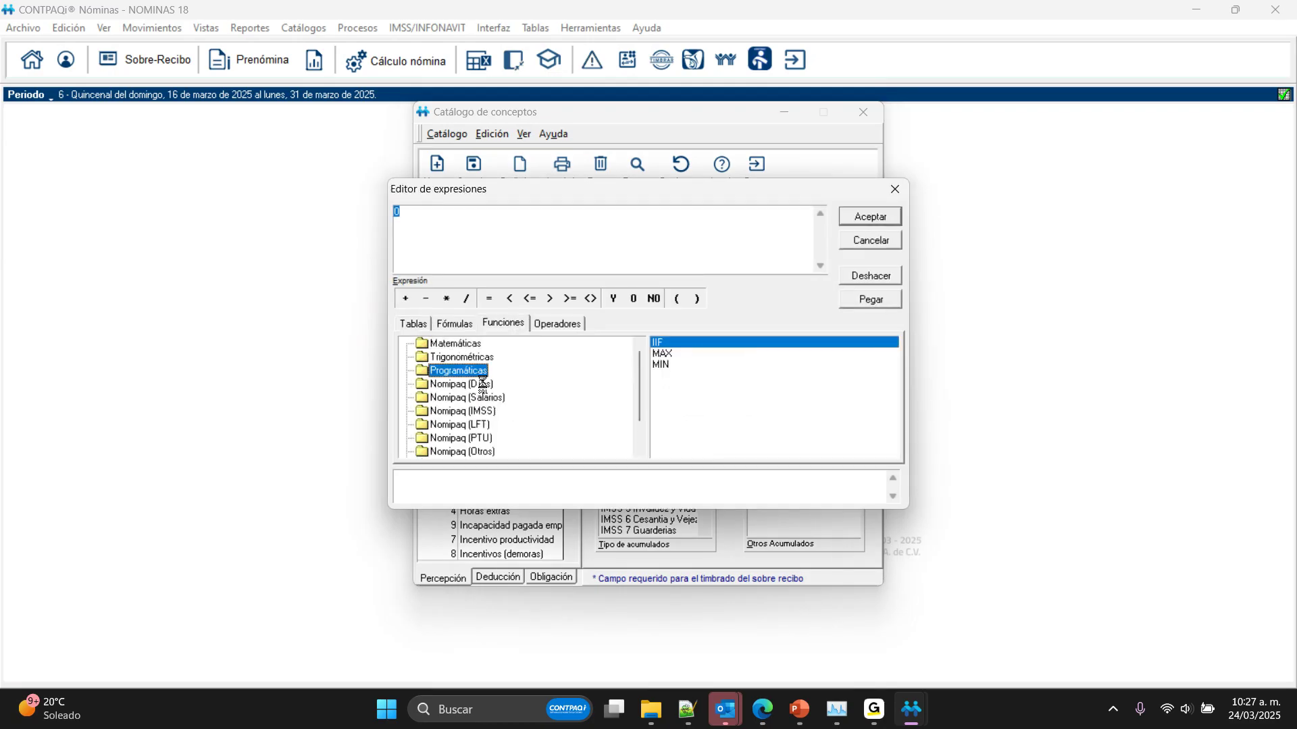
pyautogui.doubleClick(691, 343)
pyautogui.doubleClick(420, 215)
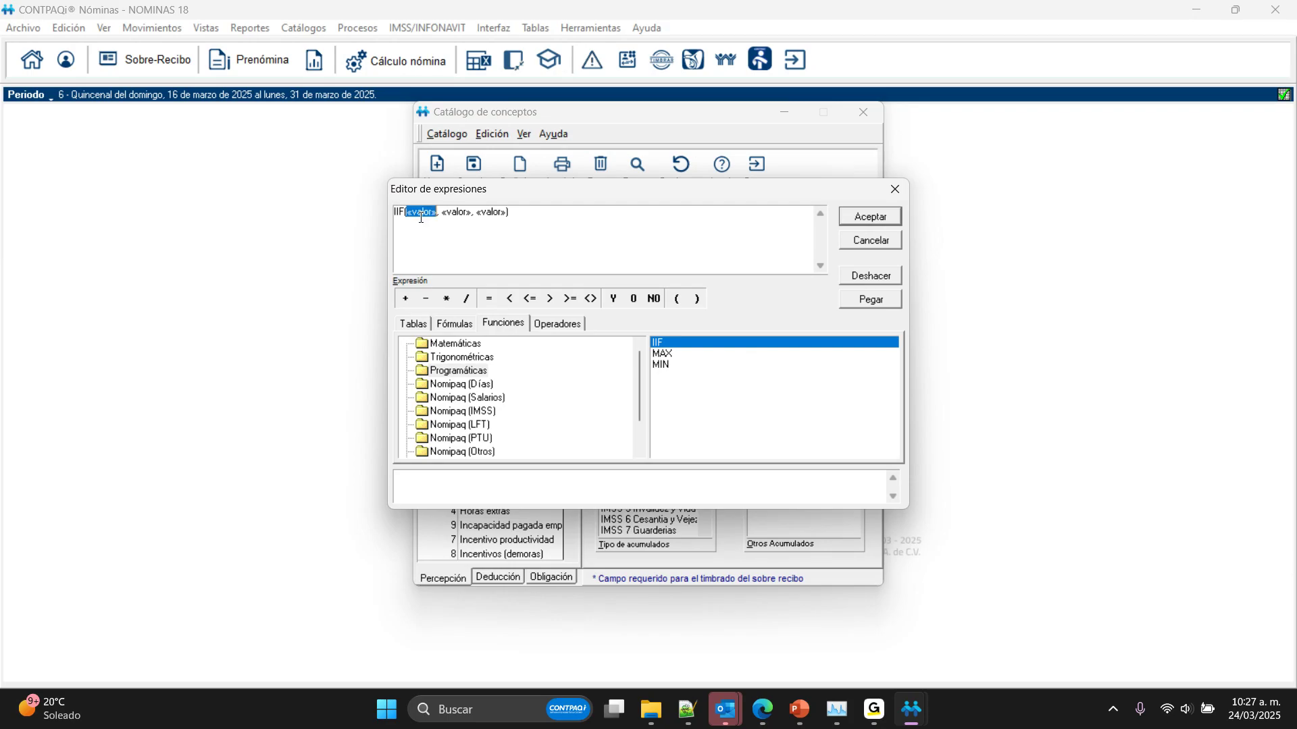
pyautogui.click(460, 384)
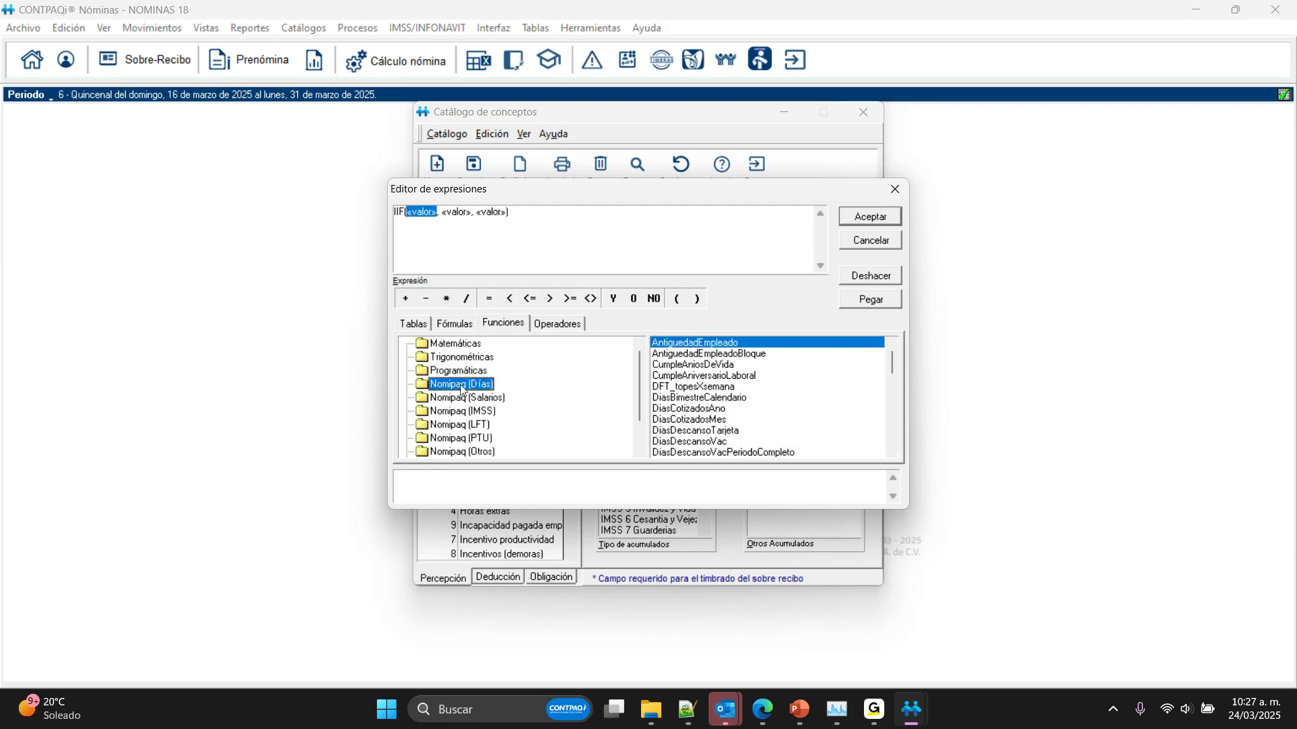
pyautogui.click(692, 366)
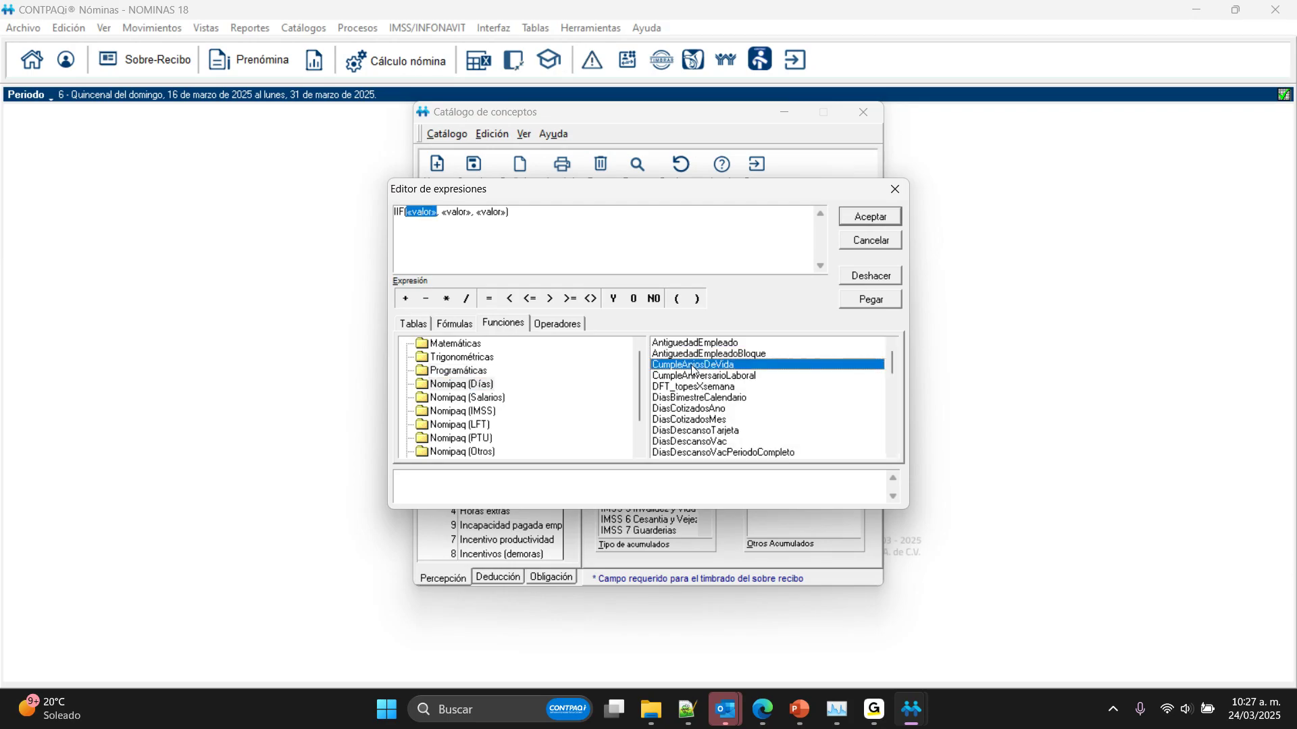
pyautogui.doubleClick(692, 366)
# Step: Set the IIF true value to Empleado[Salario diario] * 0.20 and its false value to 0
pyautogui.click(588, 214)
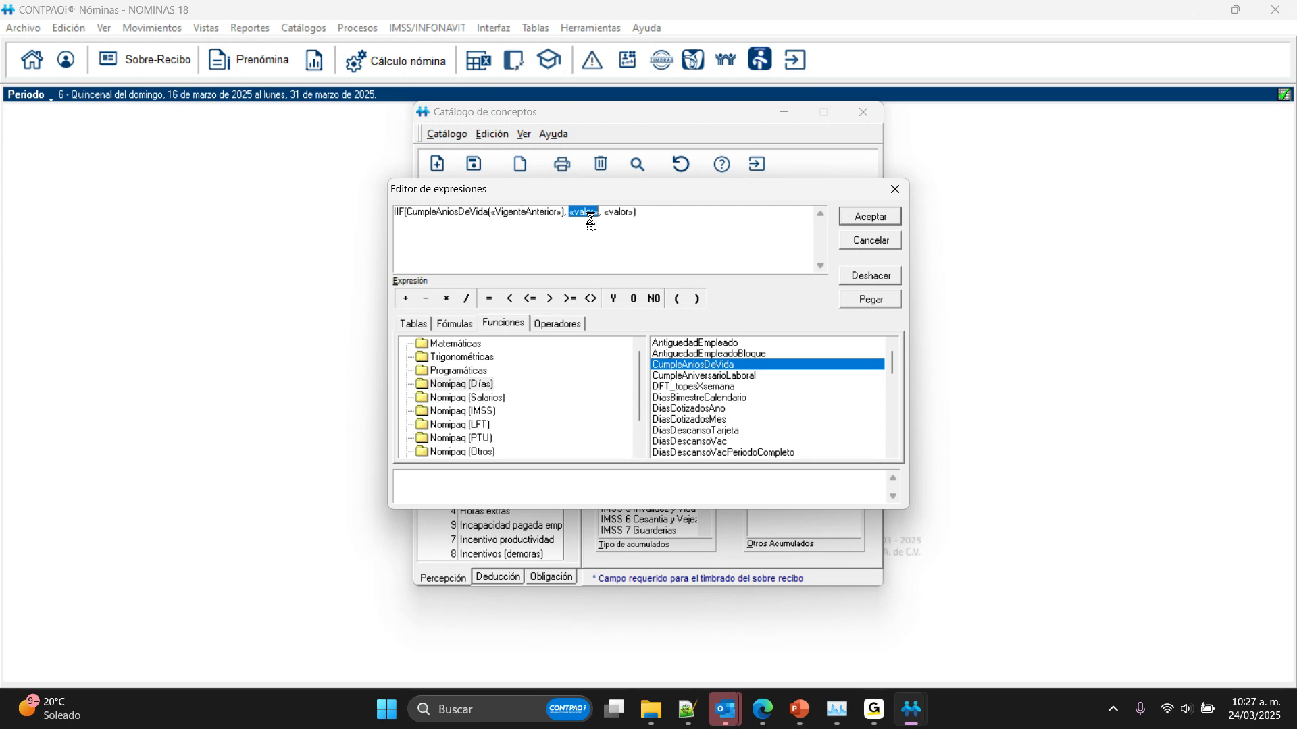
pyautogui.click(414, 324)
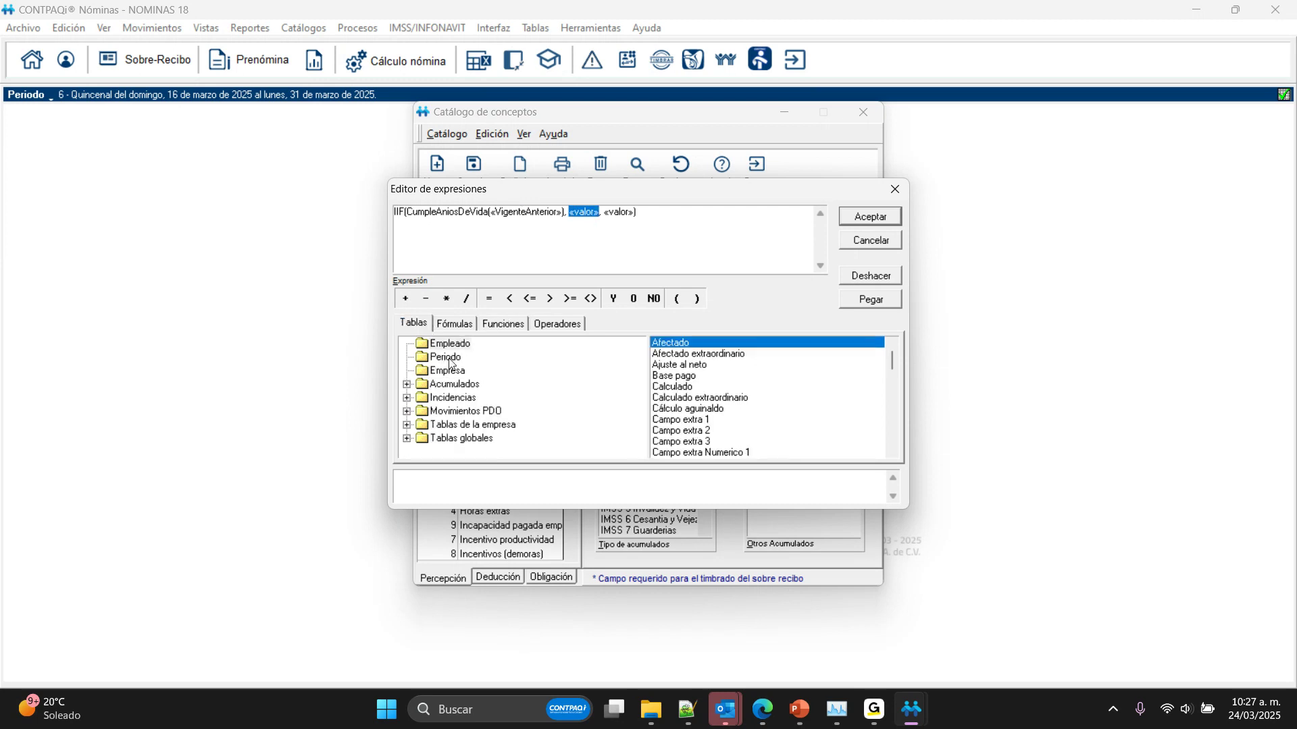
pyautogui.moveTo(891, 358); pyautogui.dragTo(852, 429)
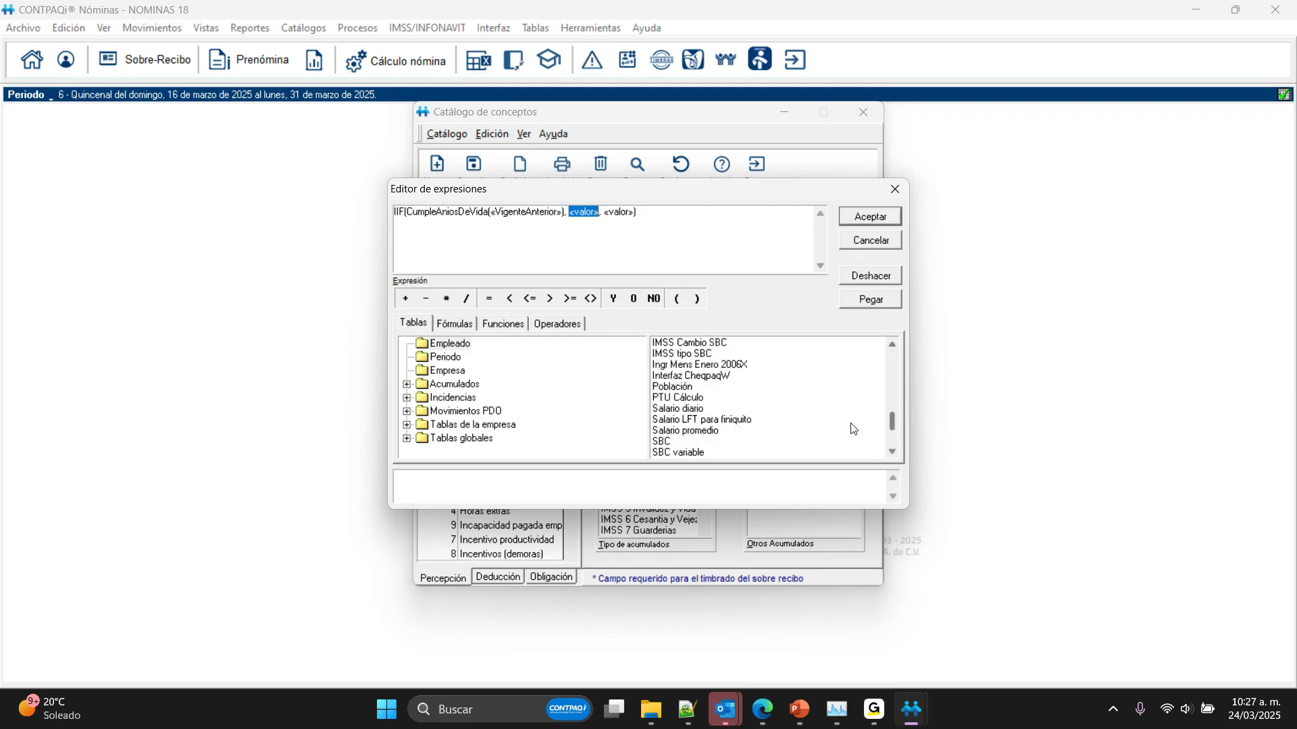
pyautogui.doubleClick(683, 408)
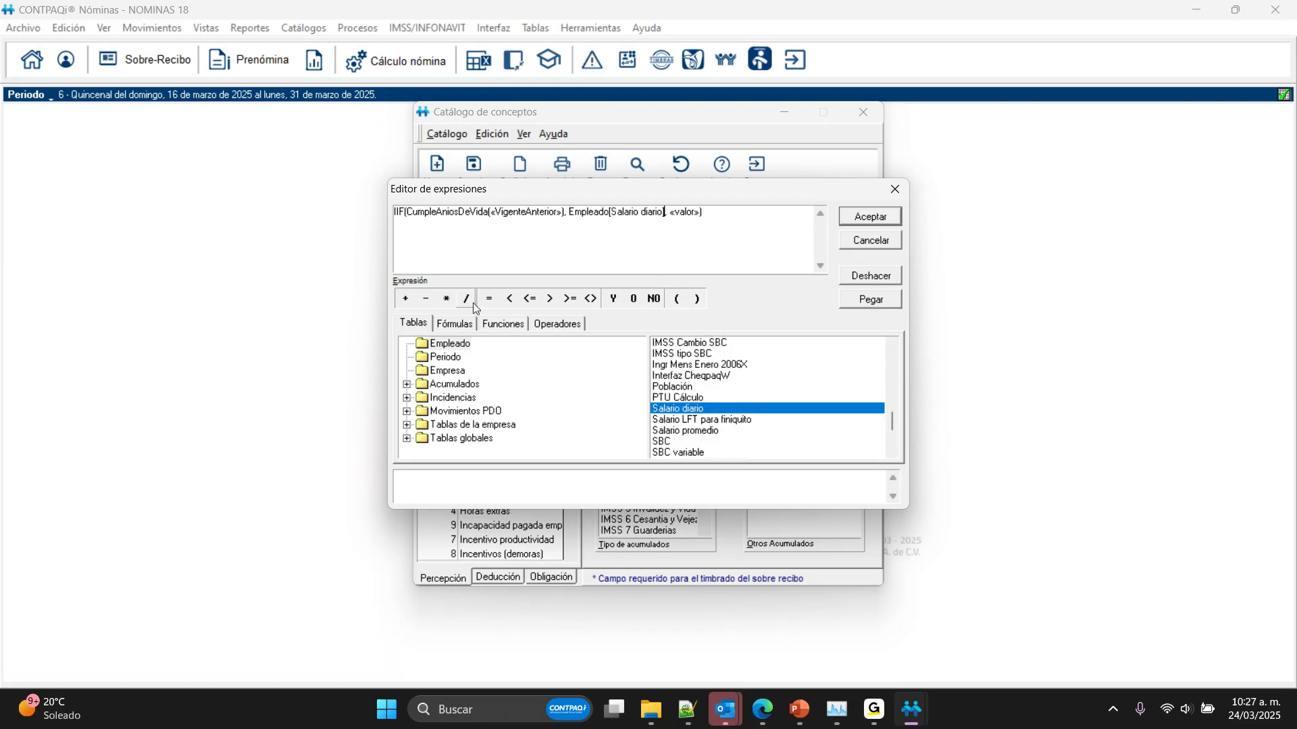
pyautogui.click(446, 298)
pyautogui.write('0.20')
pyautogui.doubleClick(707, 212)
pyautogui.write('0')
# Step: Replace the CumpleAniosDeVida placeholder argument with 'V', accept the formula and close the concept catalog
pyautogui.doubleClick(520, 214)
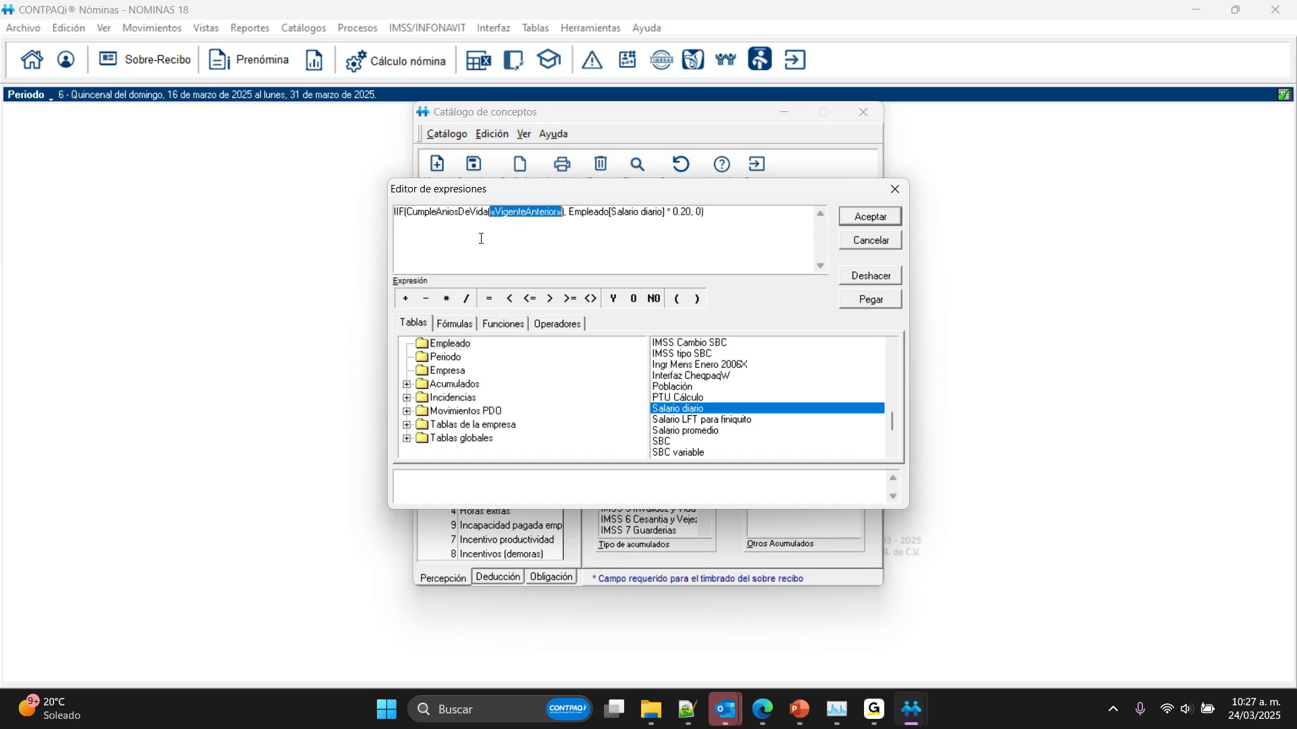
pyautogui.click(457, 237)
pyautogui.moveTo(495, 212); pyautogui.dragTo(560, 211)
pyautogui.press('Delete')
pyautogui.write('"')
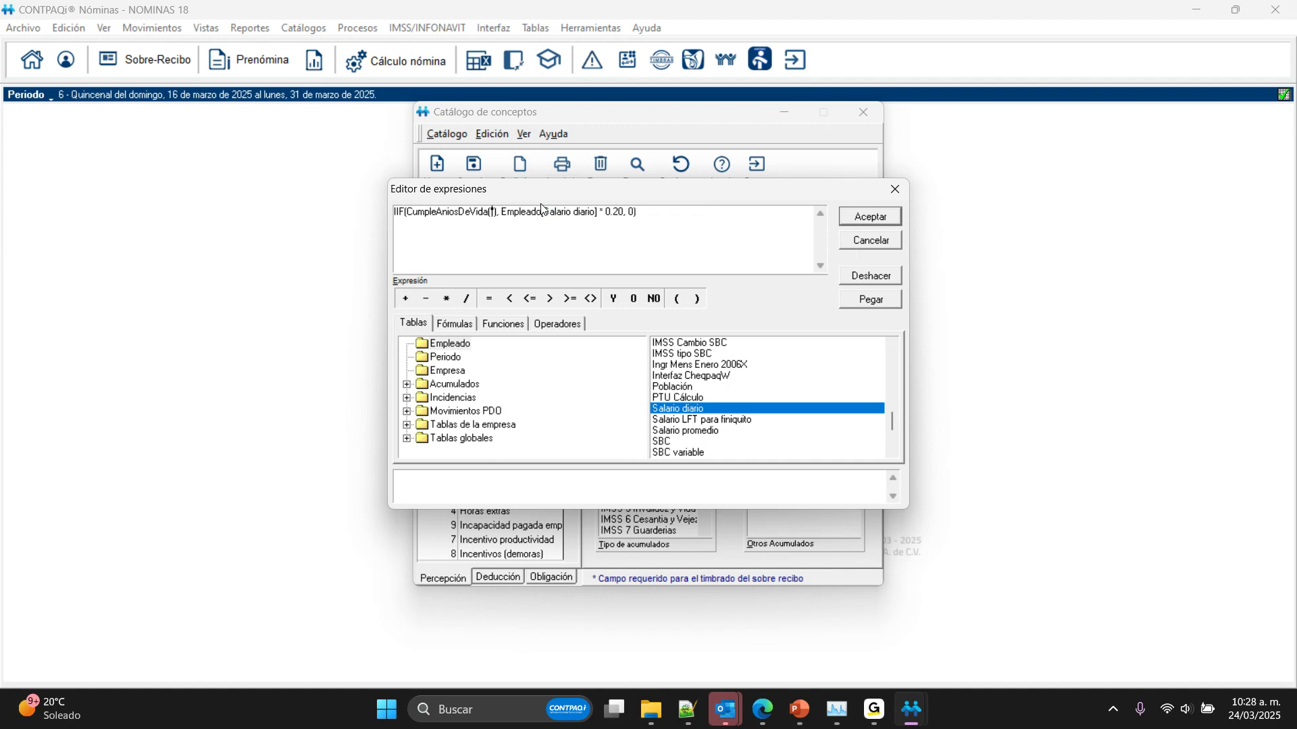
pyautogui.write('V"')
pyautogui.press('BackSpace')
pyautogui.write('A')
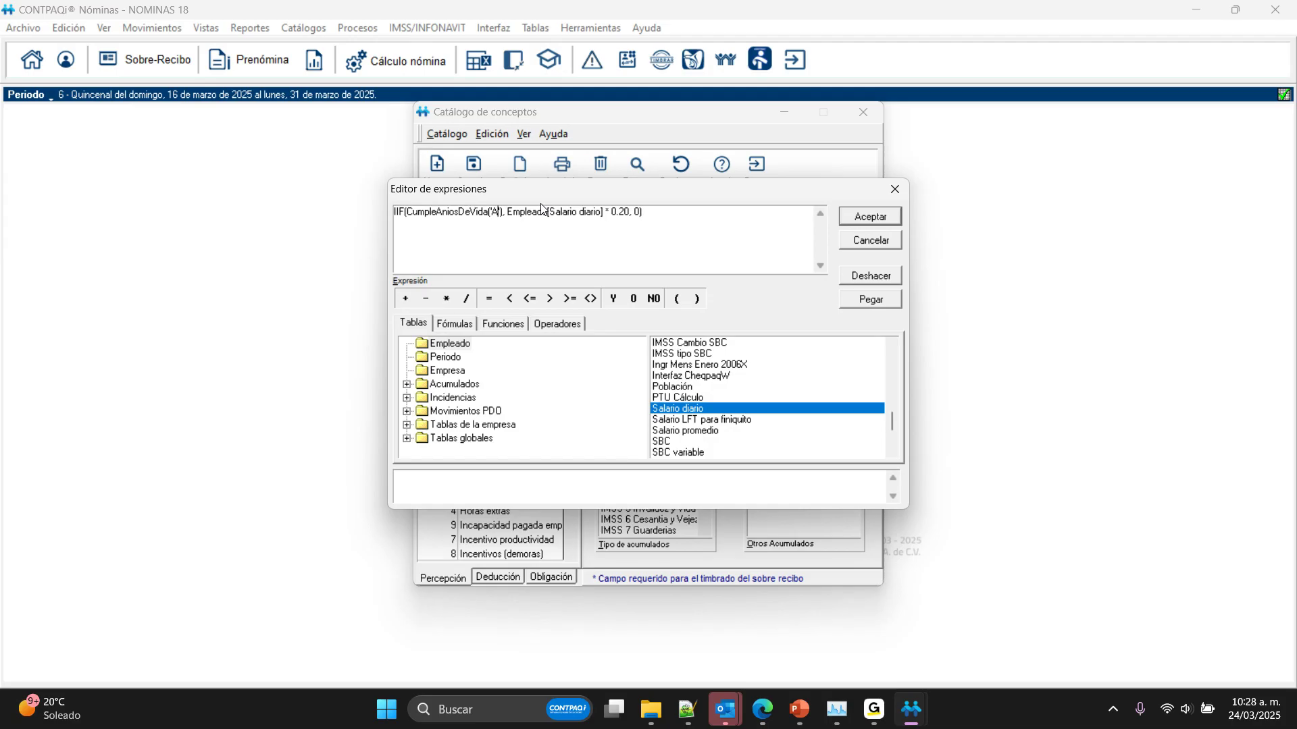
pyautogui.hotkey('shift', 'Left')
pyautogui.write('V')
pyautogui.click(860, 219)
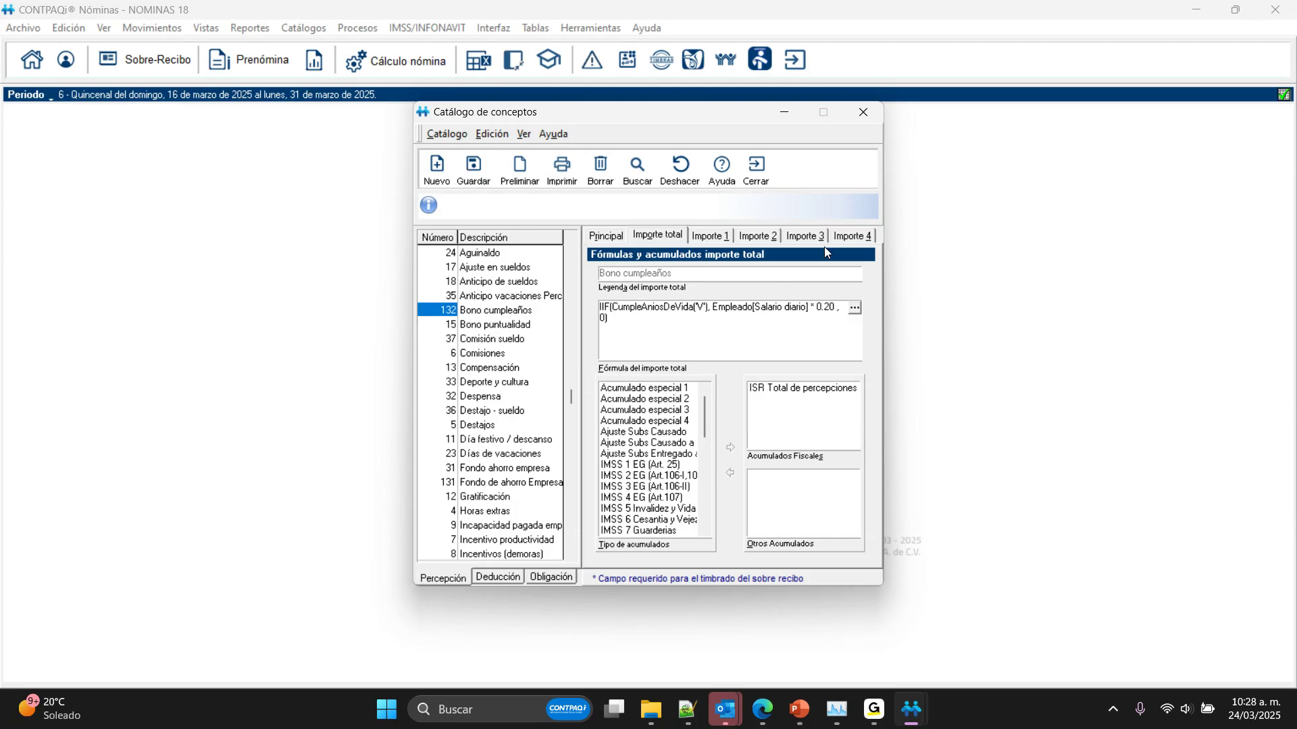
pyautogui.click(756, 168)
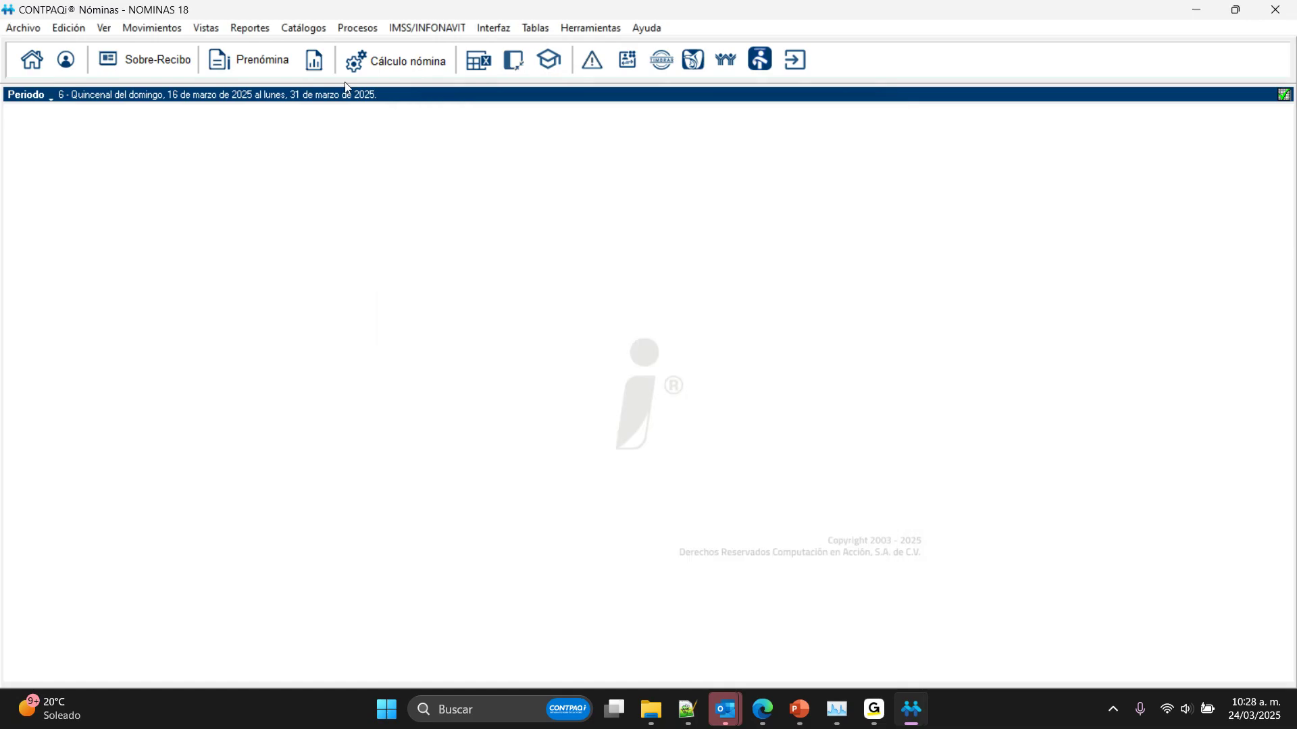
# Step: Check the employee's date of birth in the IMSS - Infonavit data of the employee catalog, then close the catalog
pyautogui.click(304, 27)
pyautogui.click(310, 47)
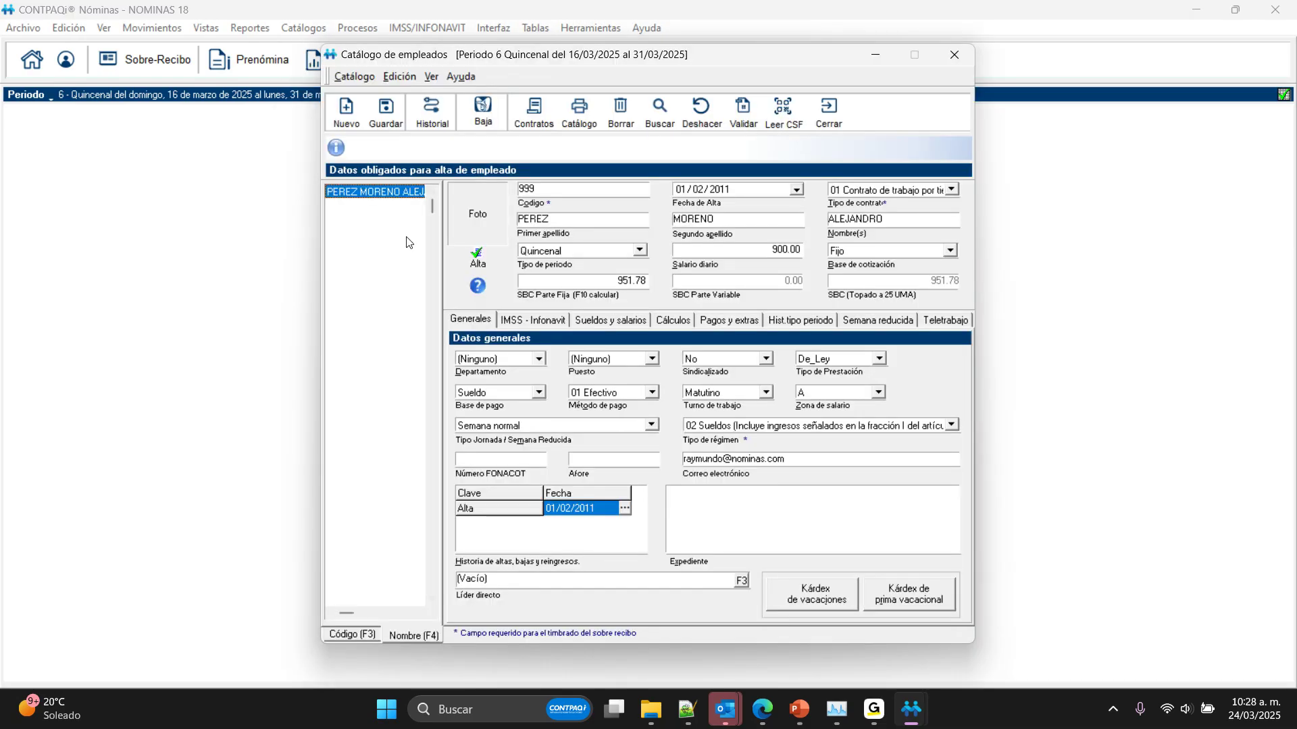
pyautogui.click(533, 319)
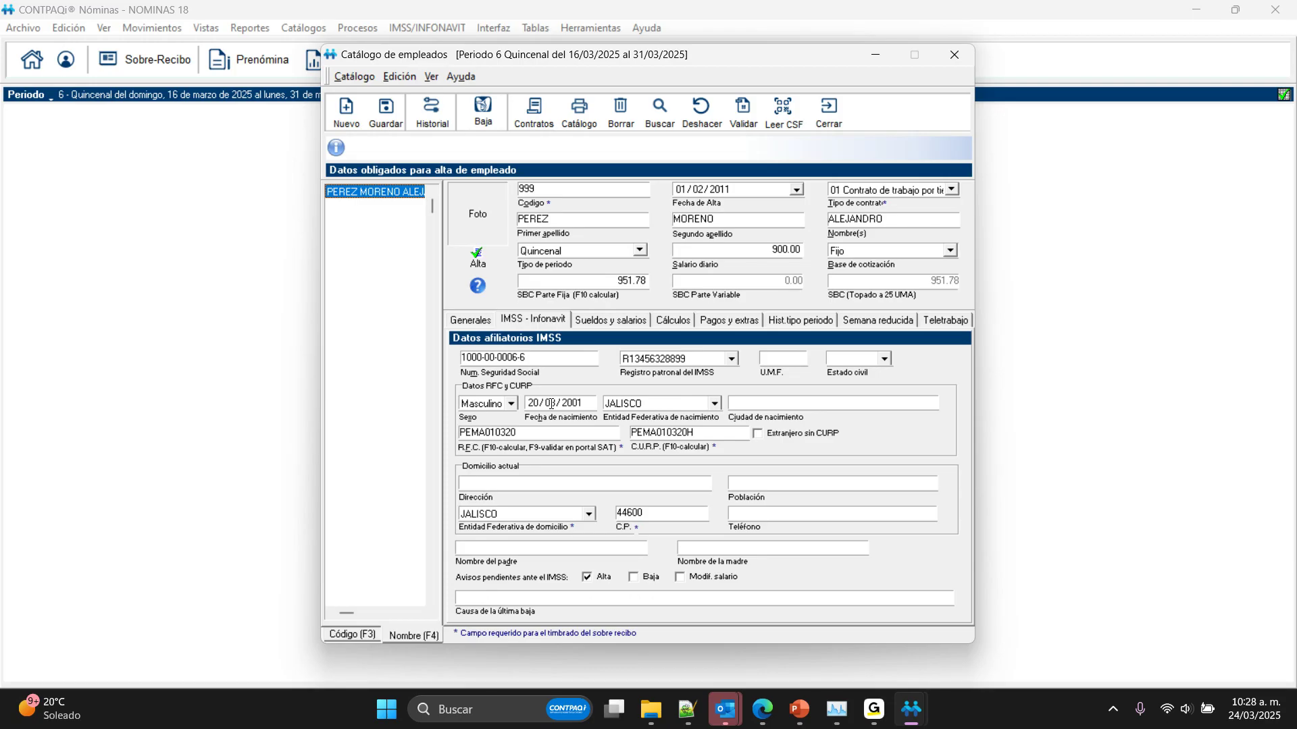
pyautogui.click(827, 115)
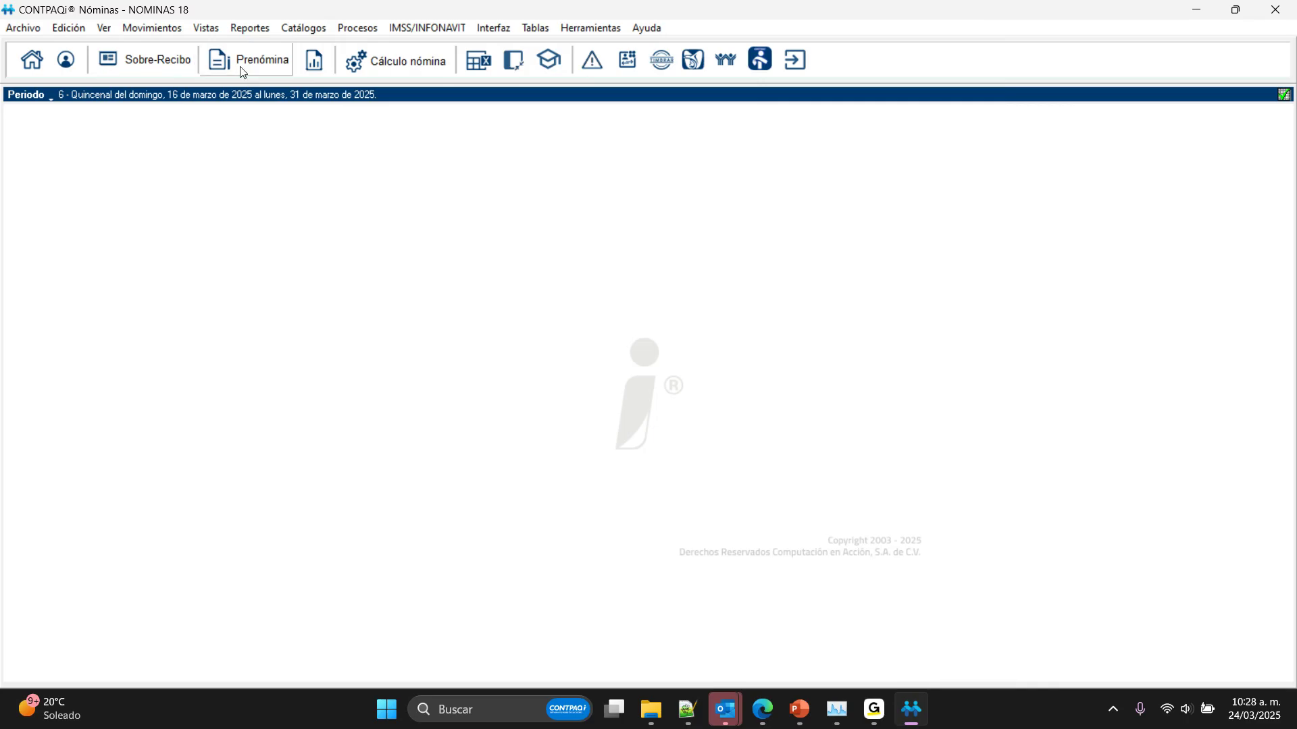
# Step: Calculate the employee's Sobre-recibo for period 6 and inspect the Bono cumpleaños amount
pyautogui.click(150, 65)
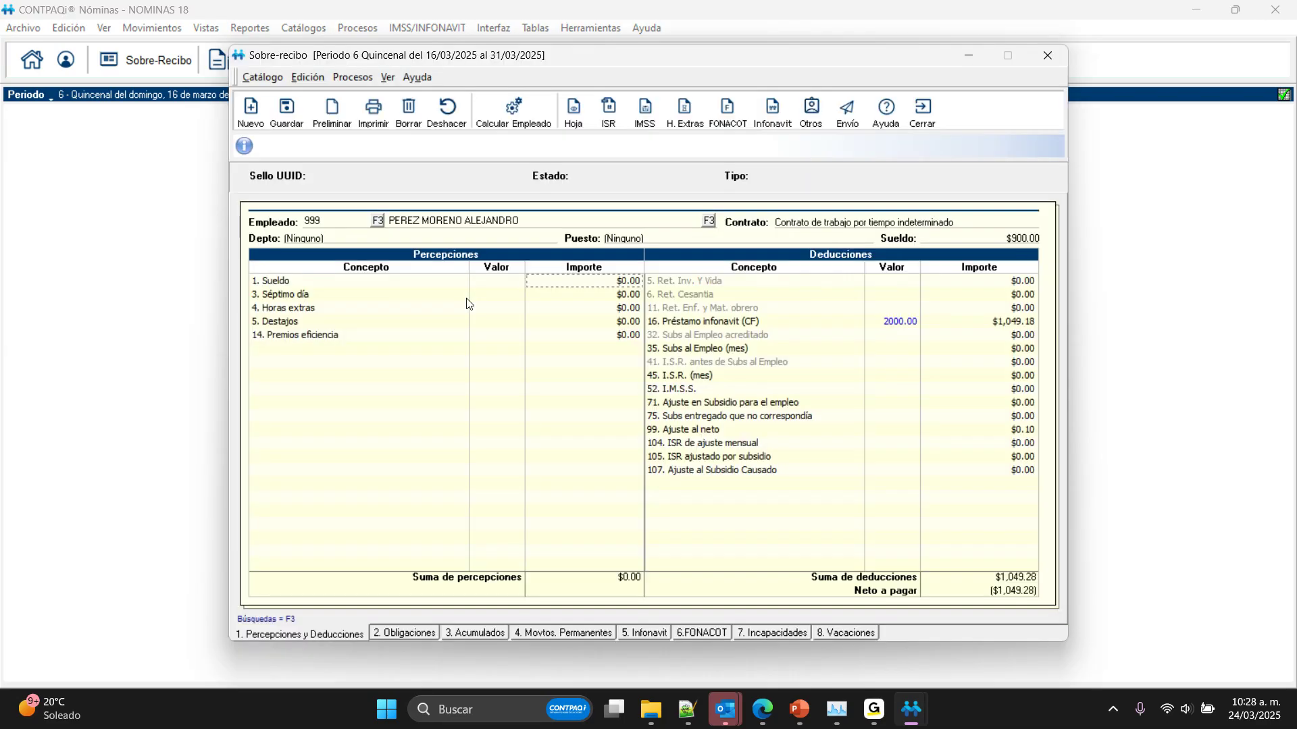
pyautogui.click(517, 116)
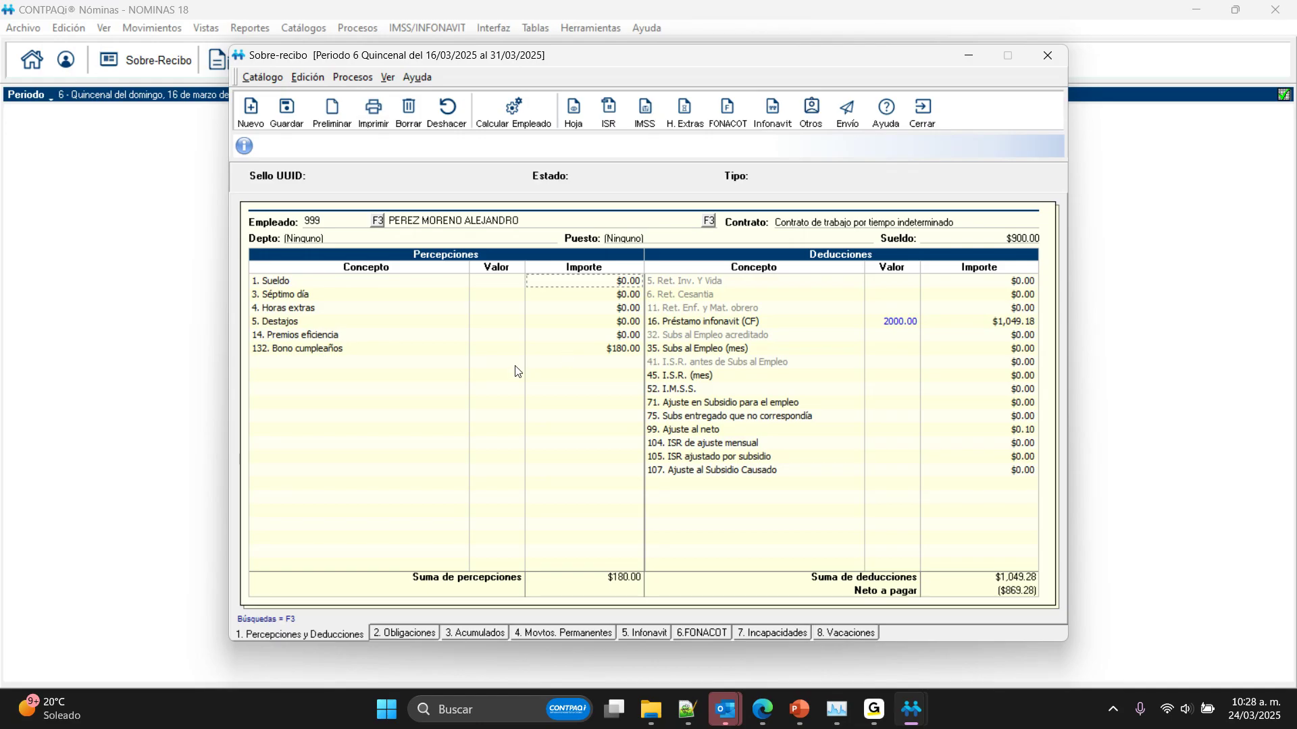
pyautogui.click(568, 349)
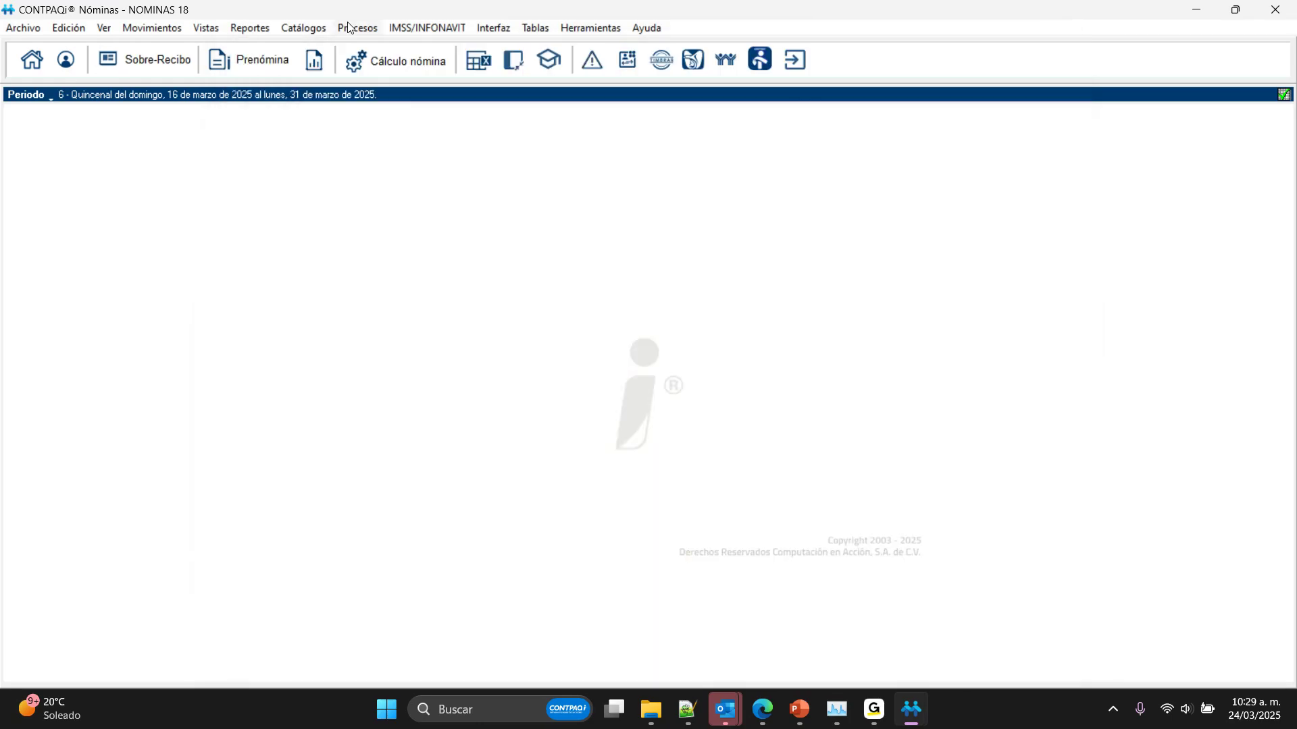
# Step: Change the CumpleAniosDeVida argument to 'A' in the Bono cumpleaños concept's total amount formula, accept it and close the concept catalog
pyautogui.click(303, 28)
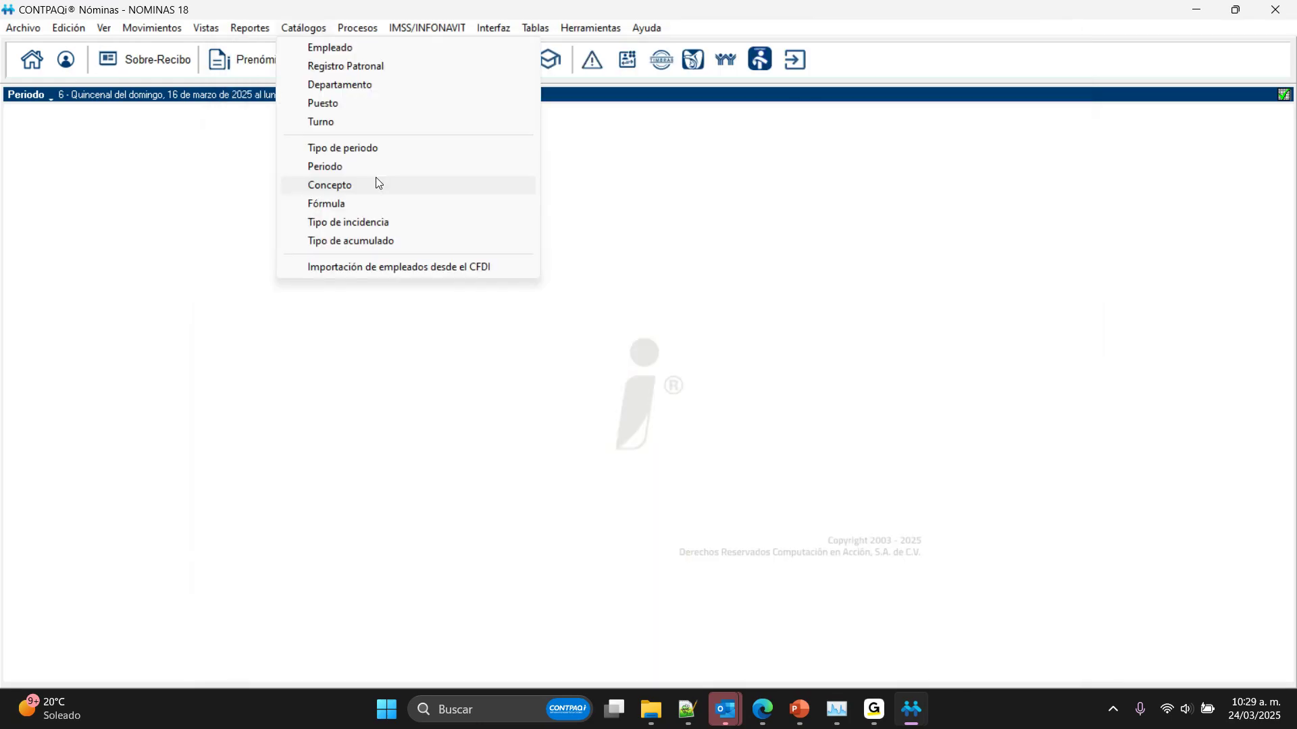
pyautogui.click(375, 178)
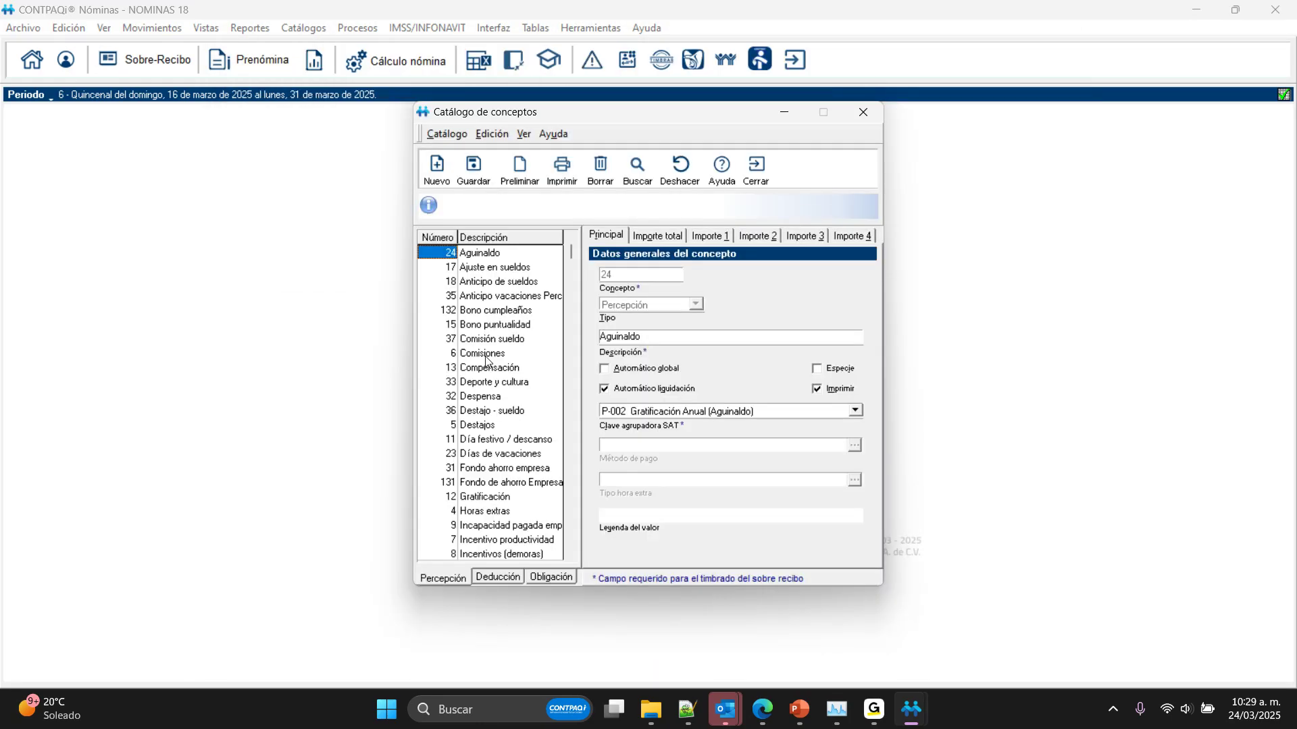
pyautogui.click(488, 310)
pyautogui.click(674, 240)
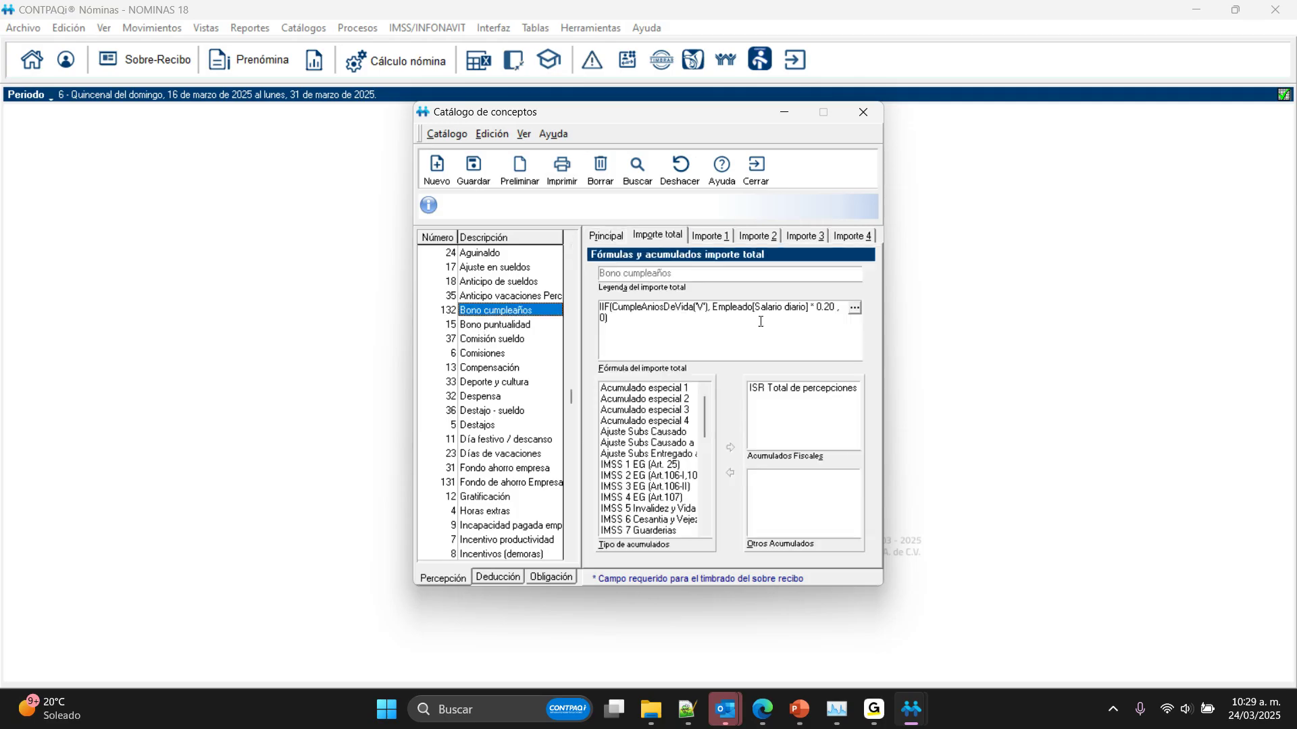
pyautogui.doubleClick(830, 314)
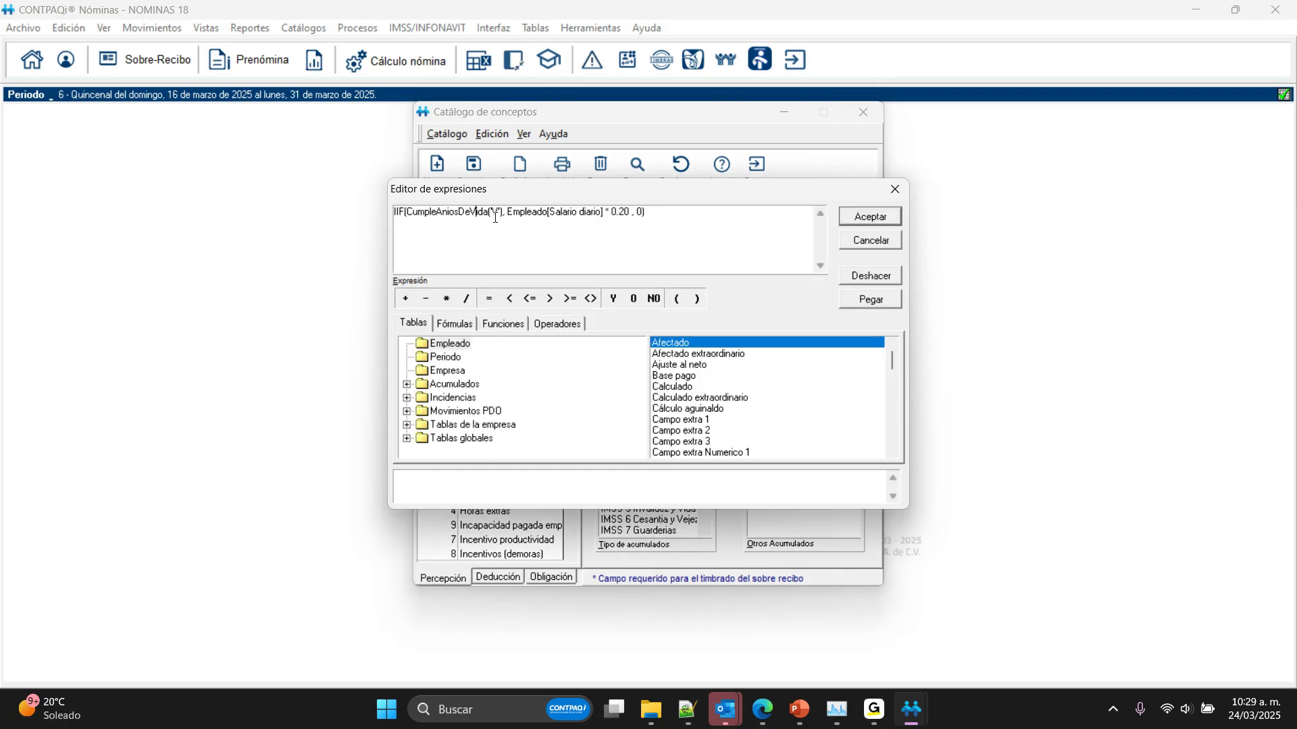
pyautogui.doubleClick(495, 213)
pyautogui.write('VA')
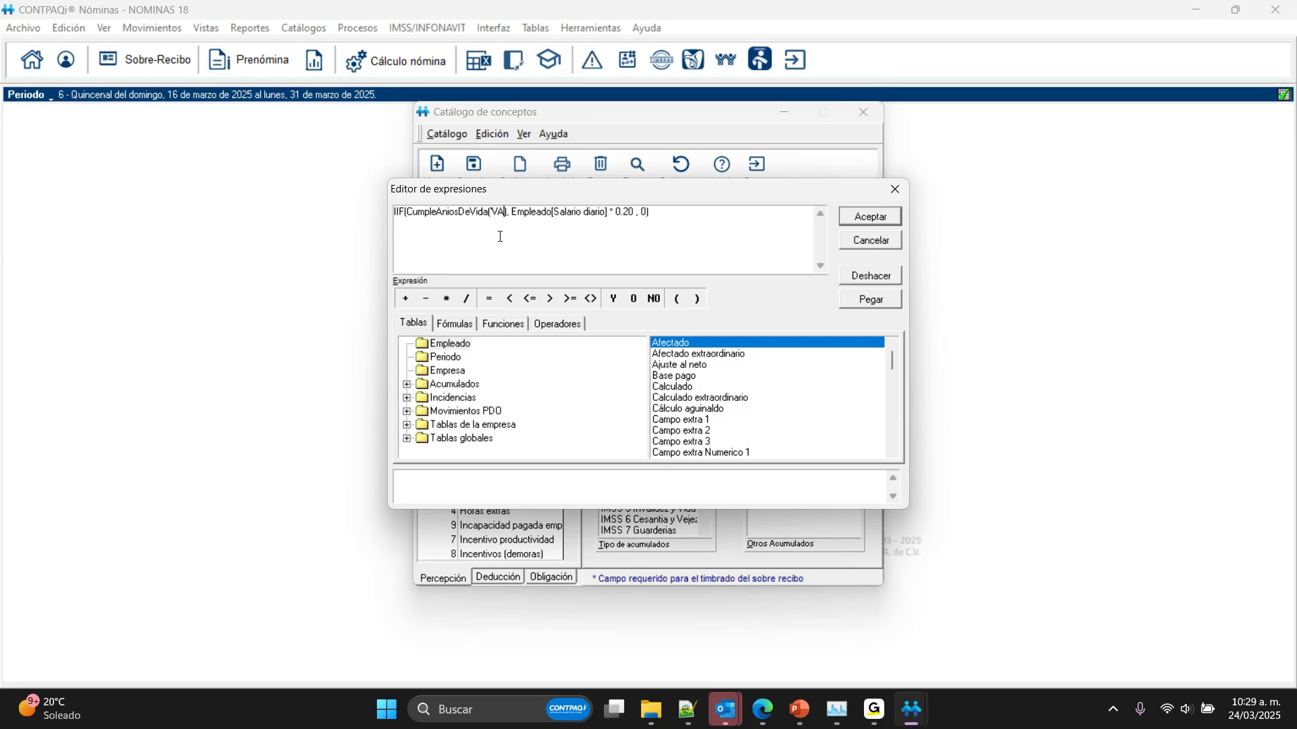
pyautogui.press('Left')
pyautogui.press('BackSpace')
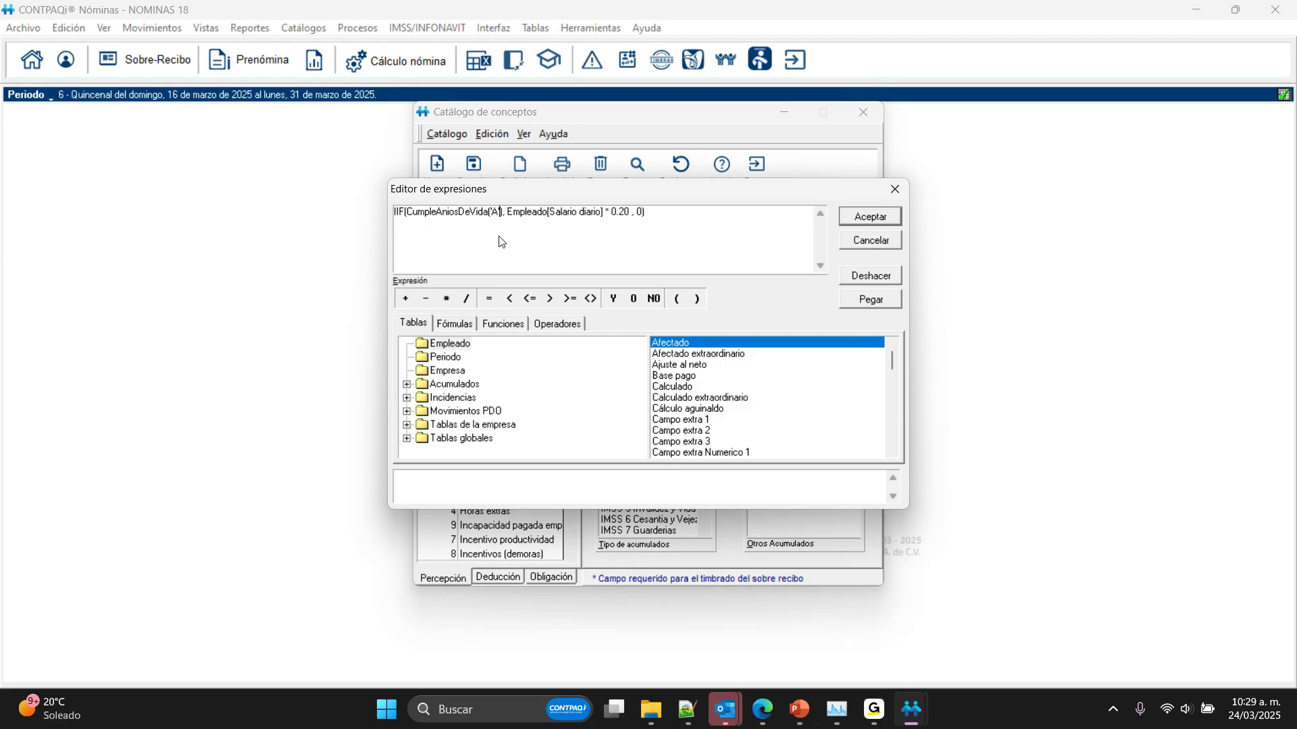
pyautogui.click(870, 220)
pyautogui.click(869, 219)
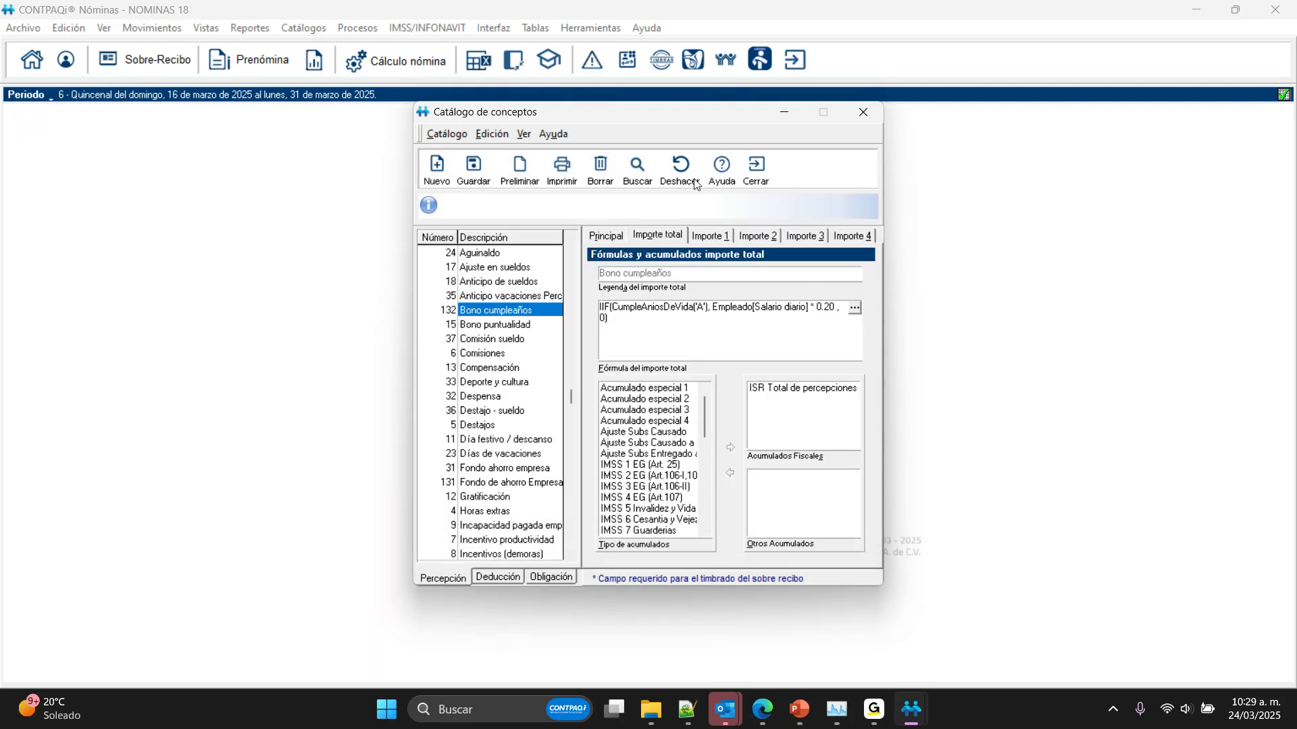
pyautogui.press('Escape')
# Step: Recalculate the employee's Sobre-recibo for period 6, close it and check the list of 2025 payroll periods
pyautogui.click(160, 60)
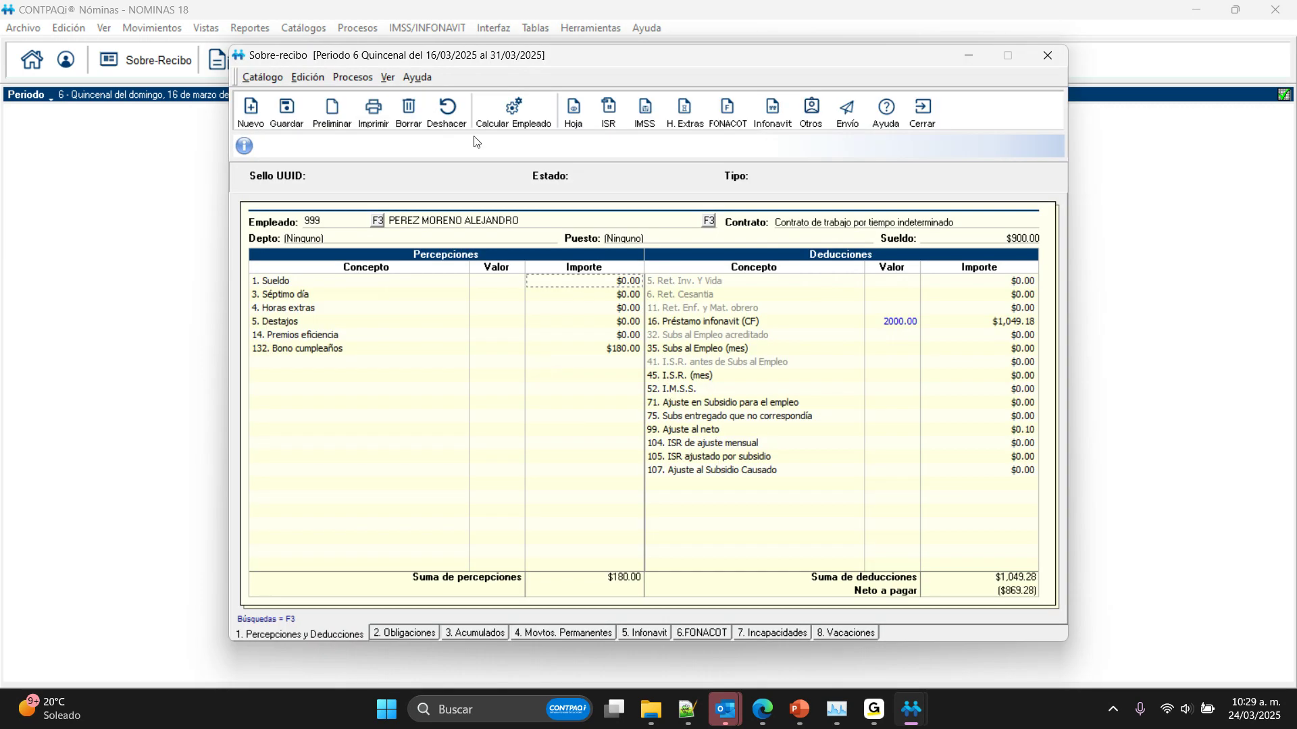
pyautogui.click(514, 110)
pyautogui.click(910, 108)
pyautogui.click(50, 96)
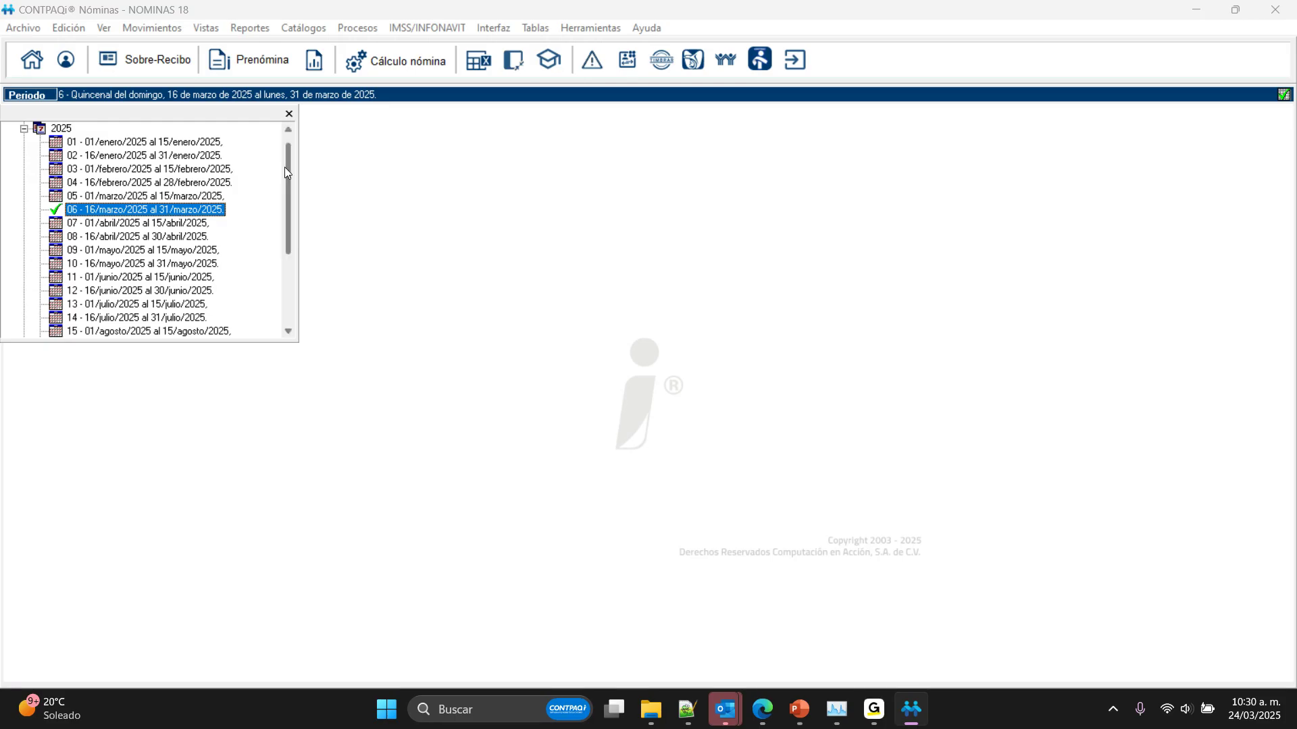
pyautogui.click(289, 114)
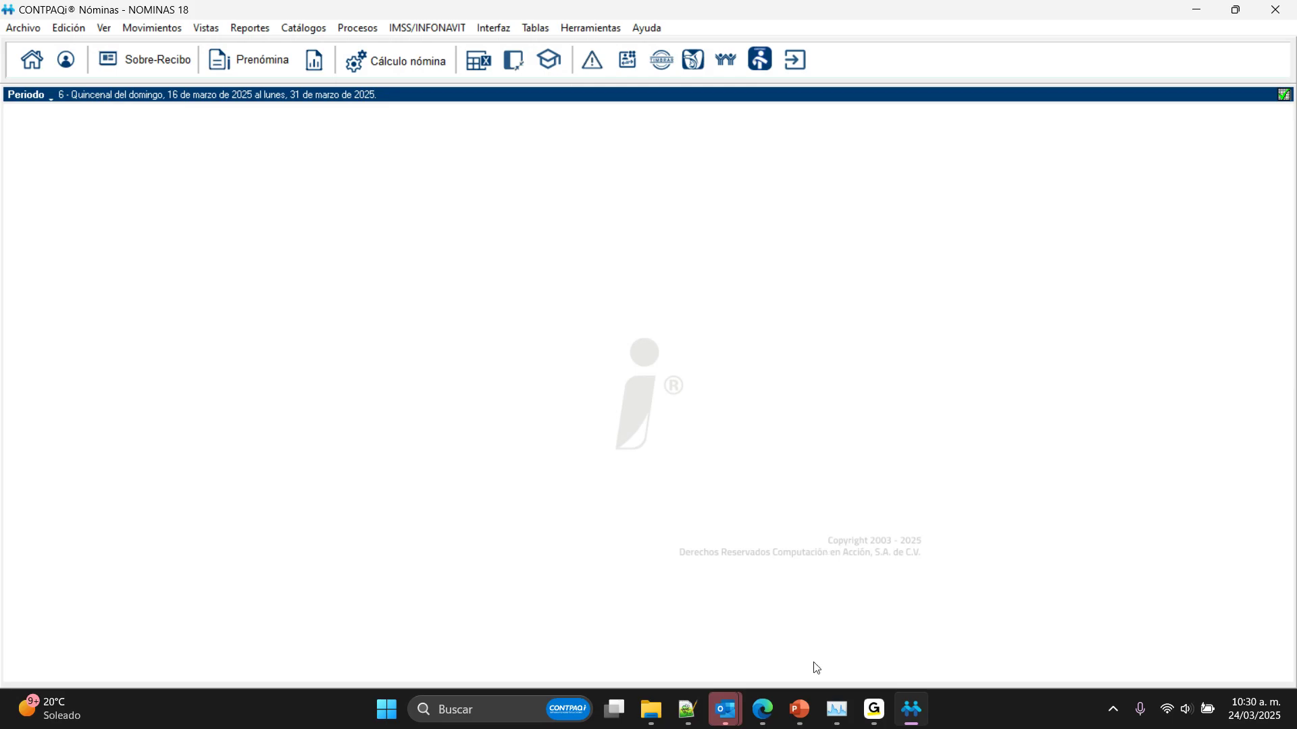
# Step: Switch to the GoTo Webinar window and return to CONTPAQi Nóminas
pyautogui.click(881, 703)
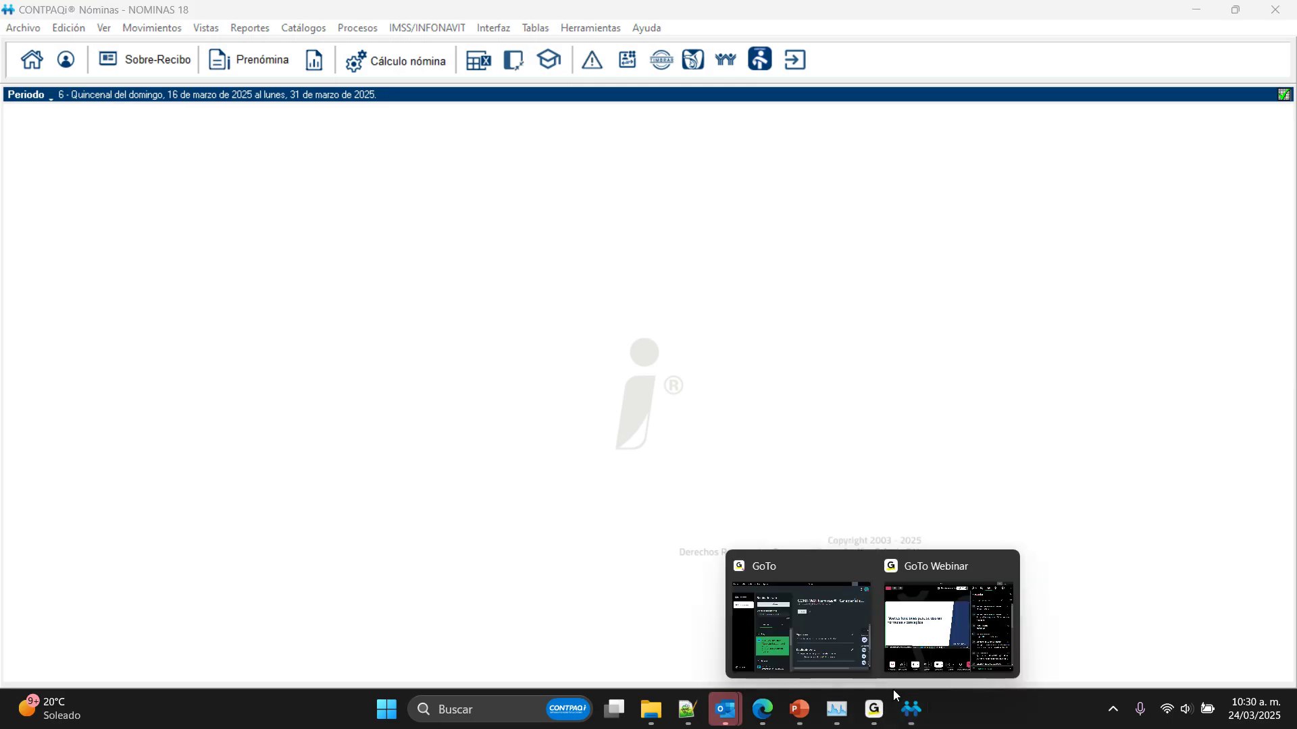
pyautogui.click(951, 620)
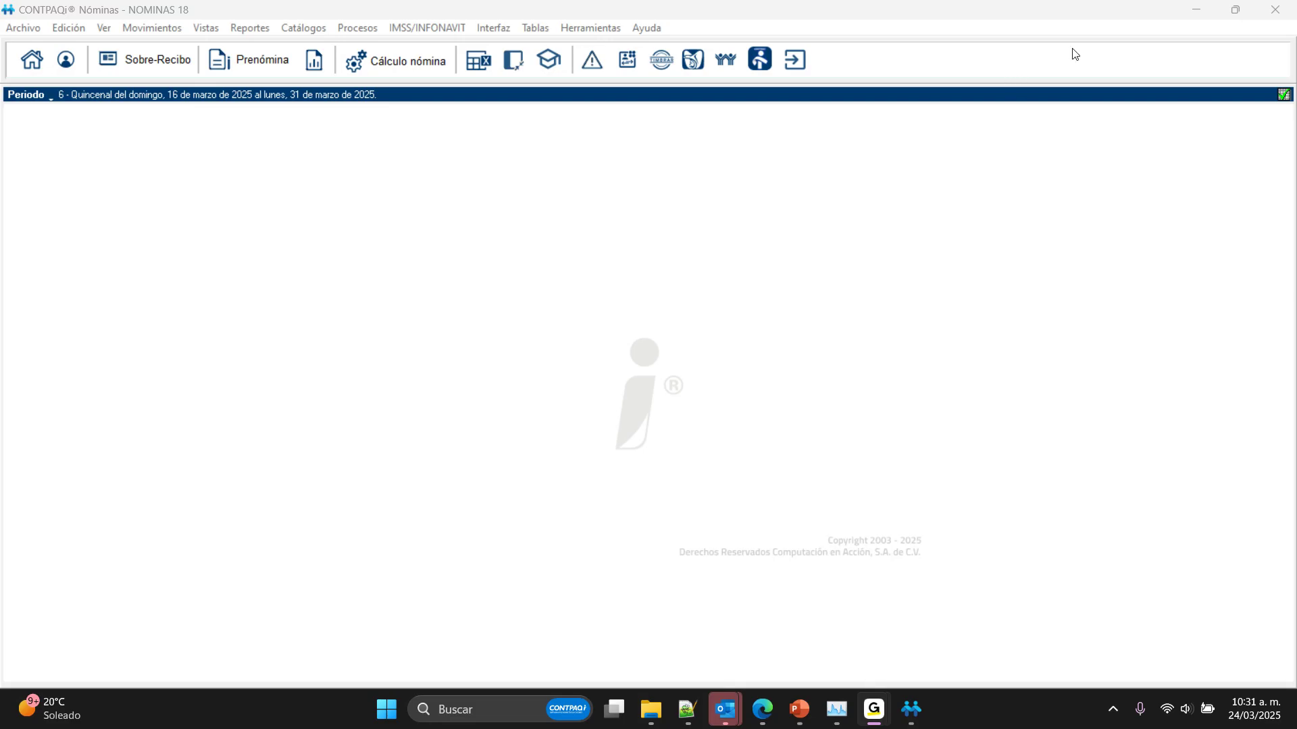
pyautogui.click(782, 162)
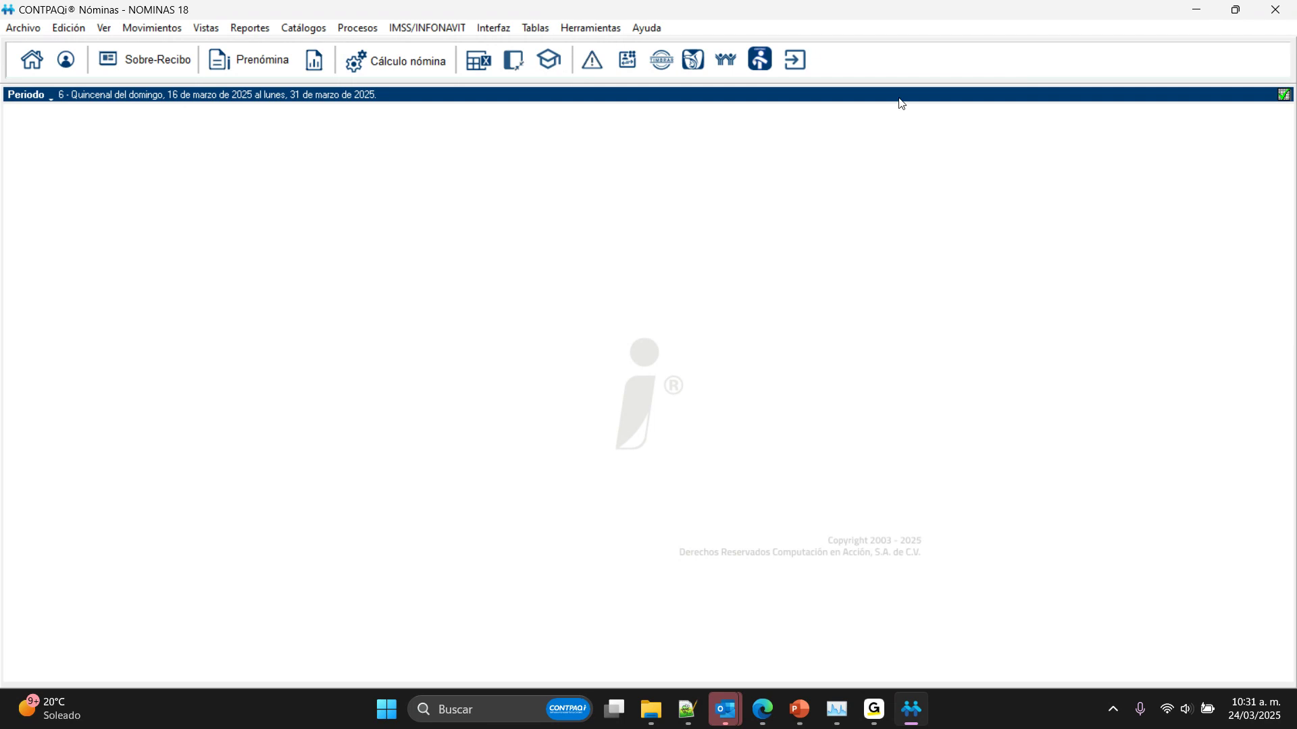
# Step: Review the employee's hire date and general data in the employee catalog, and close the catalog
pyautogui.click(368, 33)
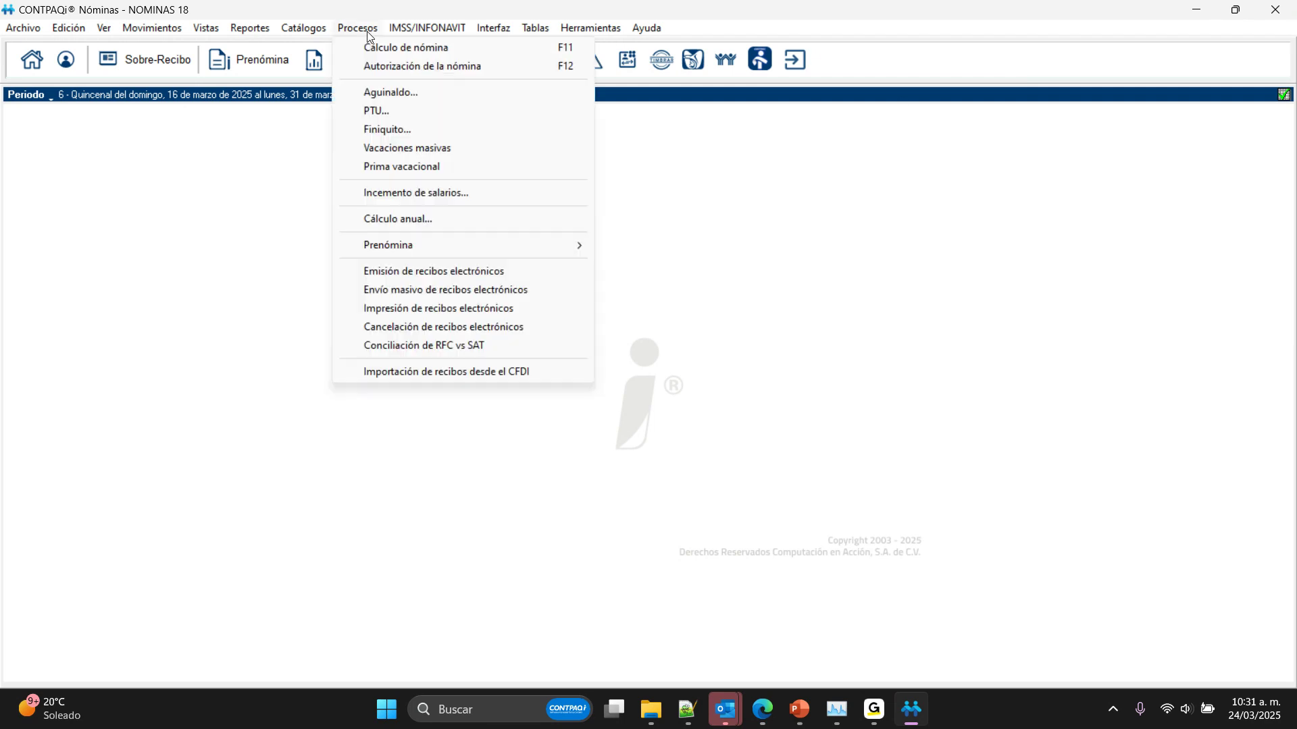
pyautogui.moveTo(322, 33)
pyautogui.click(430, 49)
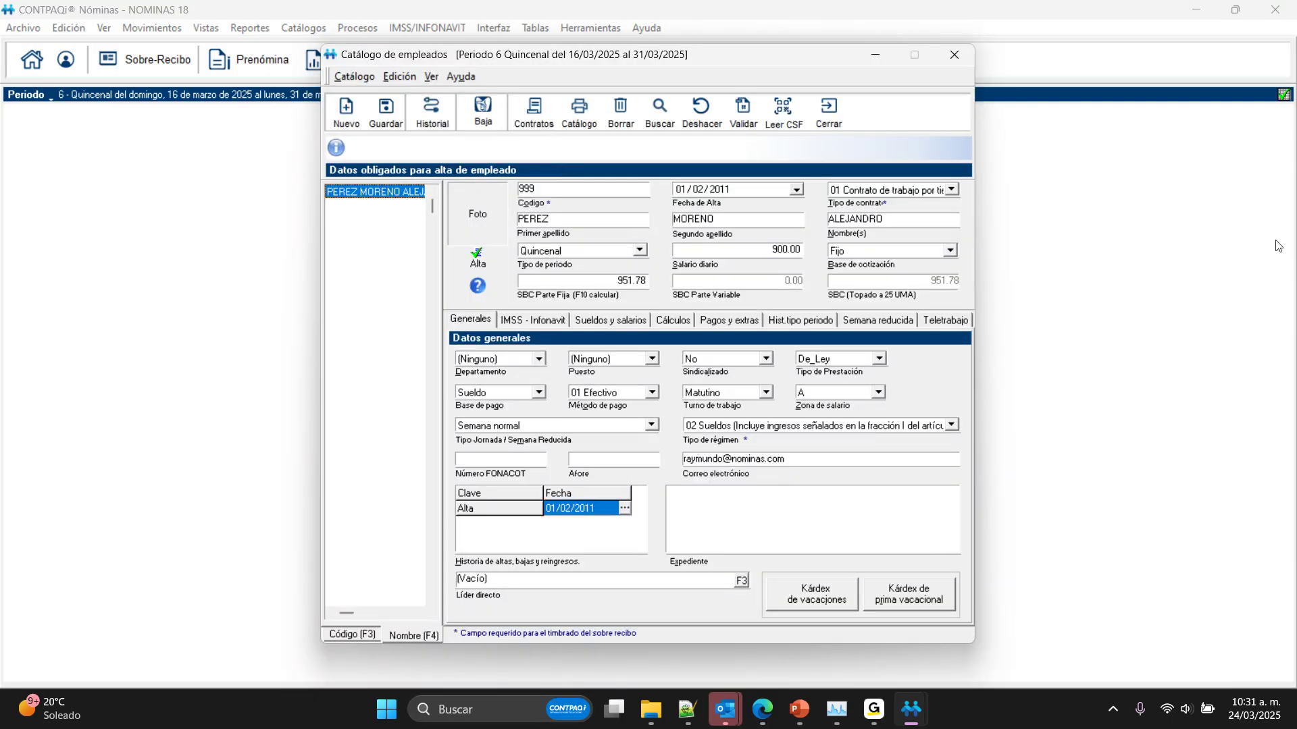
pyautogui.click(836, 118)
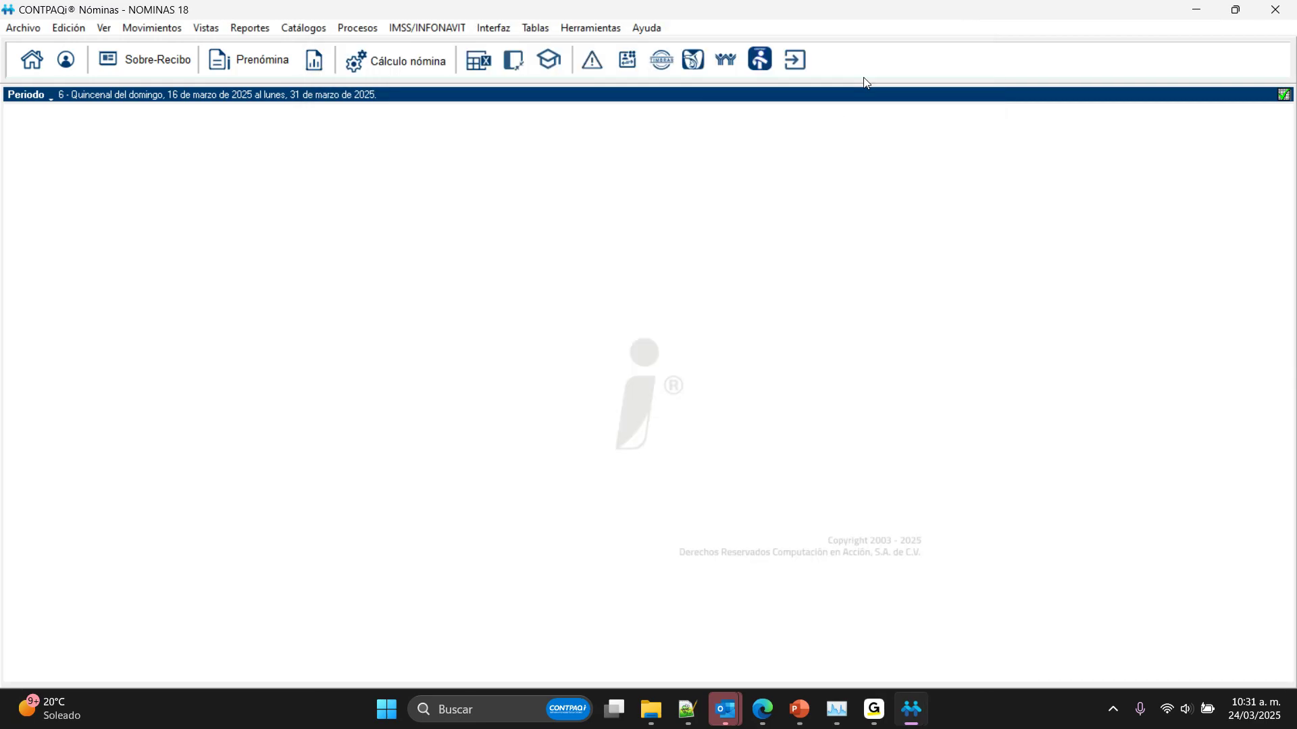
# Step: Switch to the PowerPoint slide show and advance to the explanation slide of Acceso a empresas por usuario
pyautogui.click(800, 709)
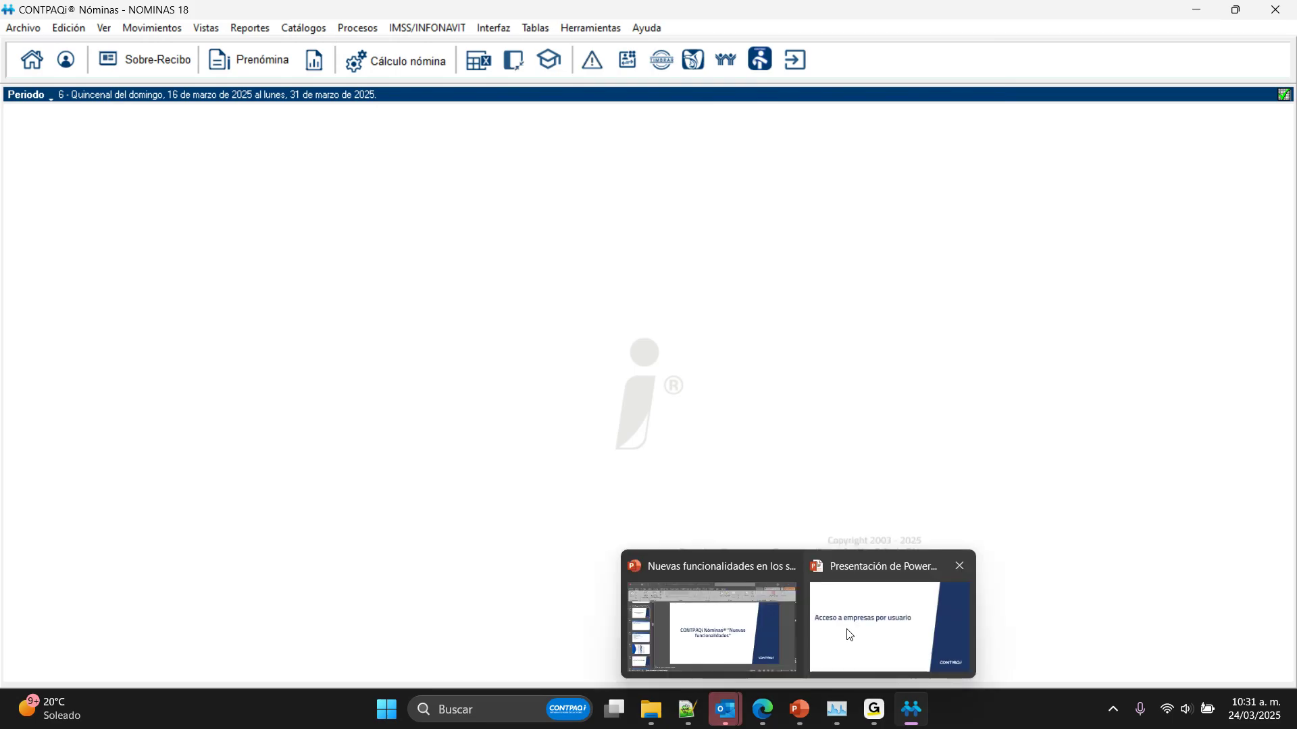
pyautogui.click(849, 635)
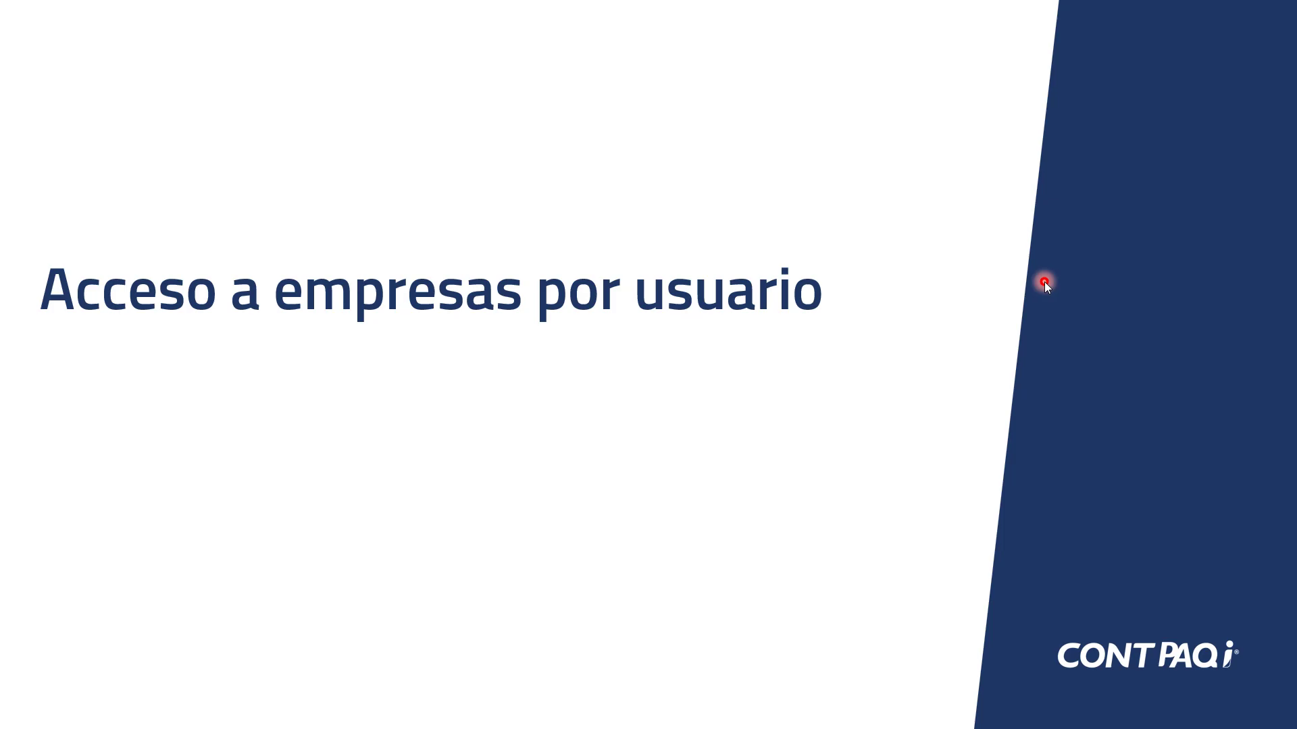
pyautogui.press('Right')
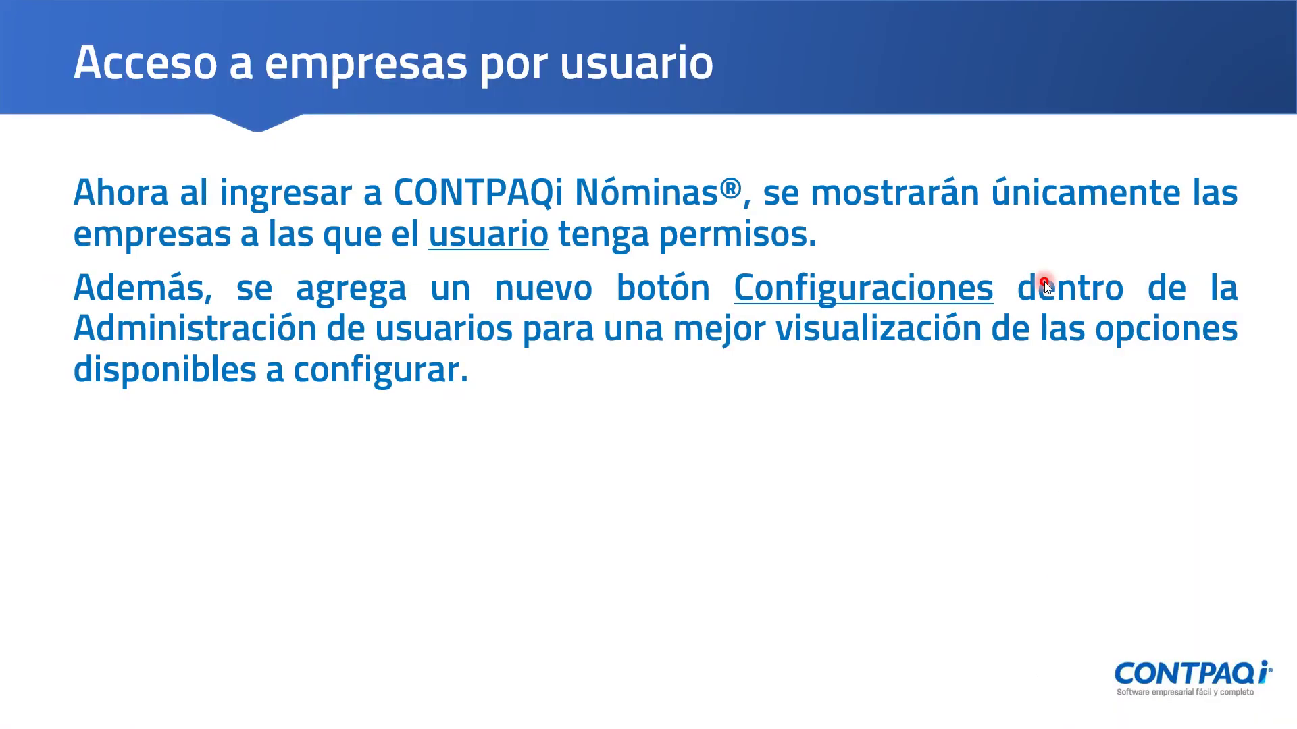
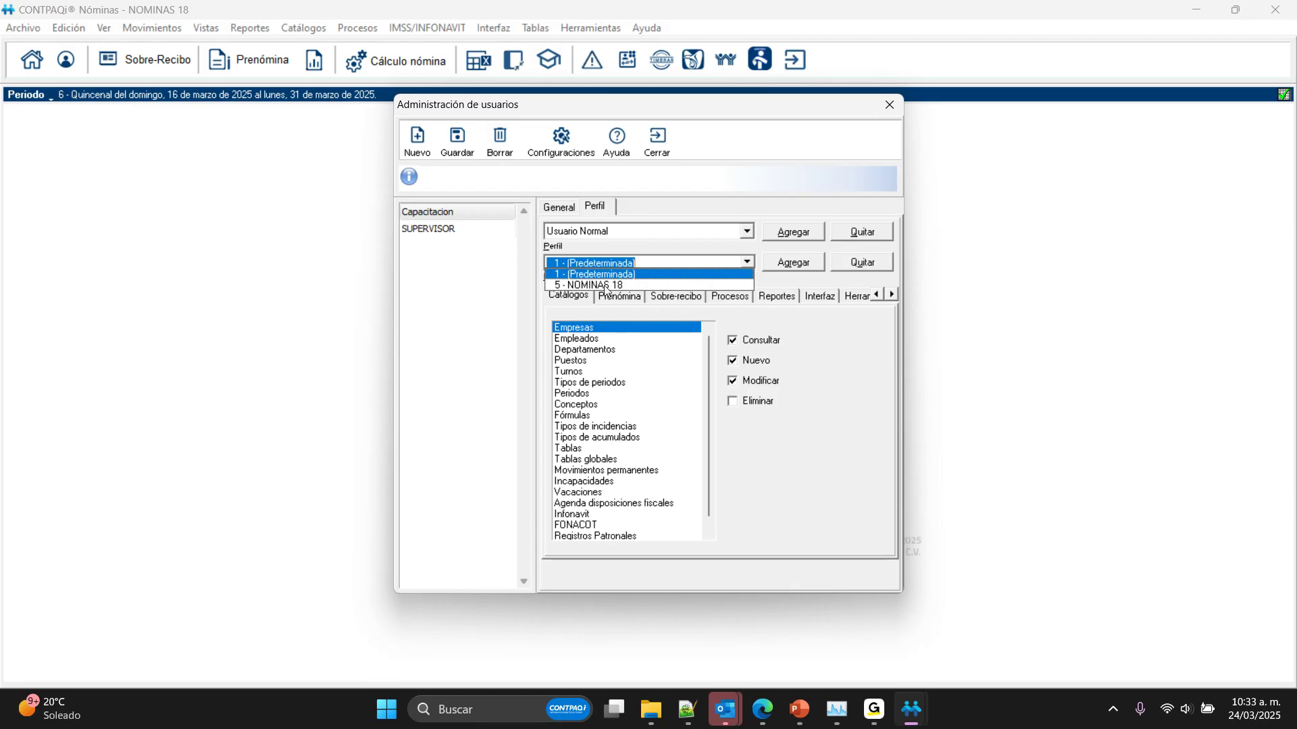
# Step: Check the company access option in the general user configurations, save them and close the user administration
pyautogui.click(678, 199)
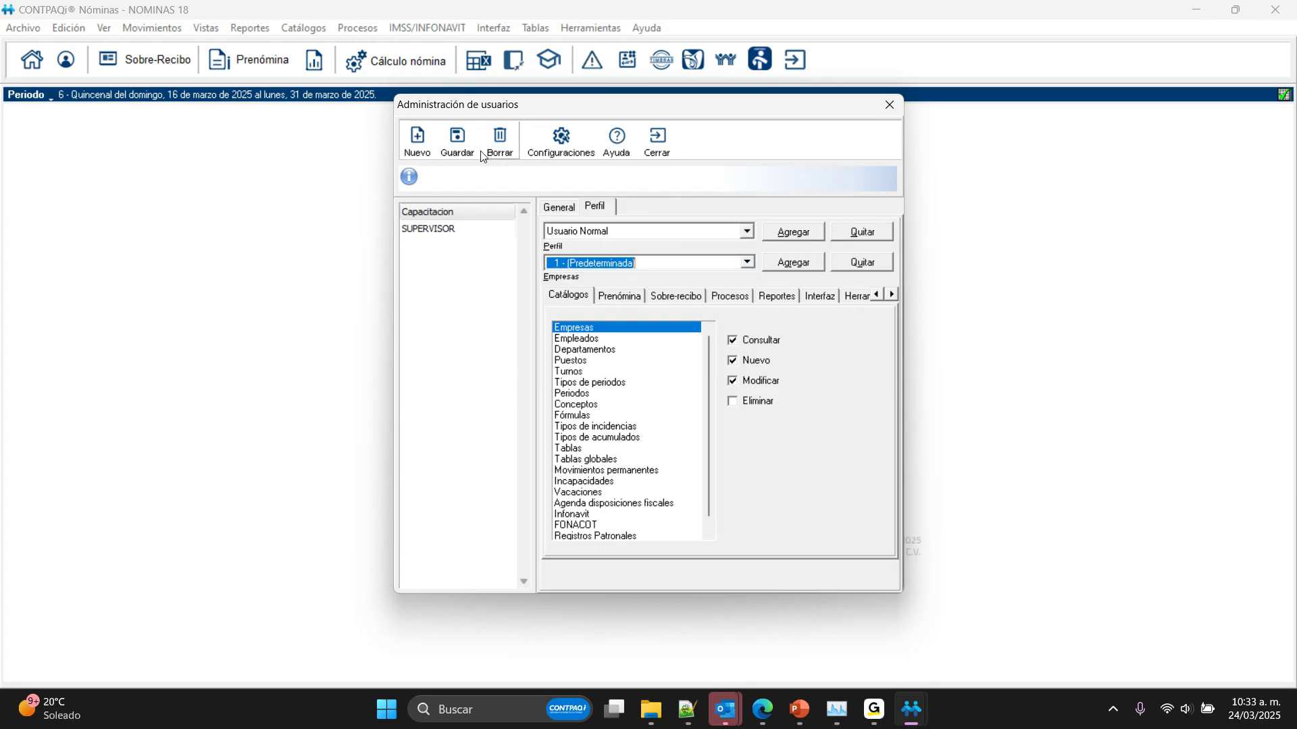
pyautogui.click(559, 137)
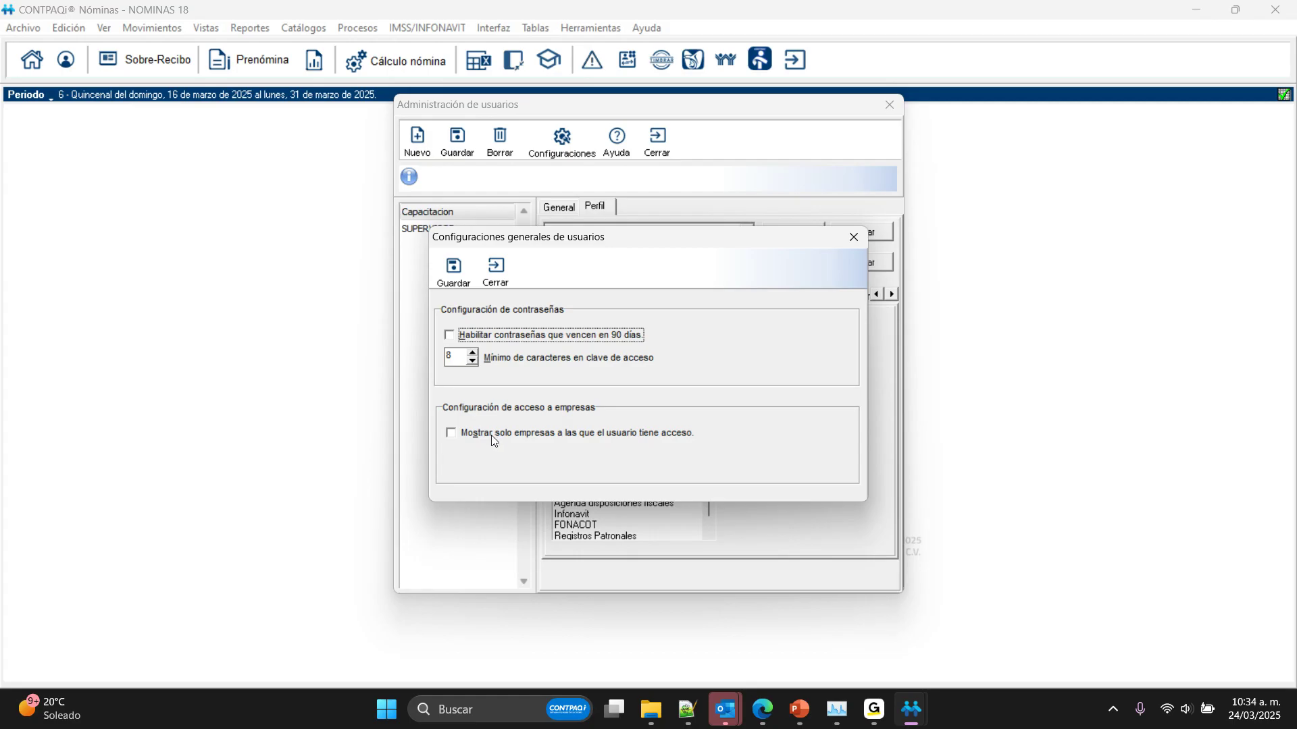
pyautogui.click(459, 284)
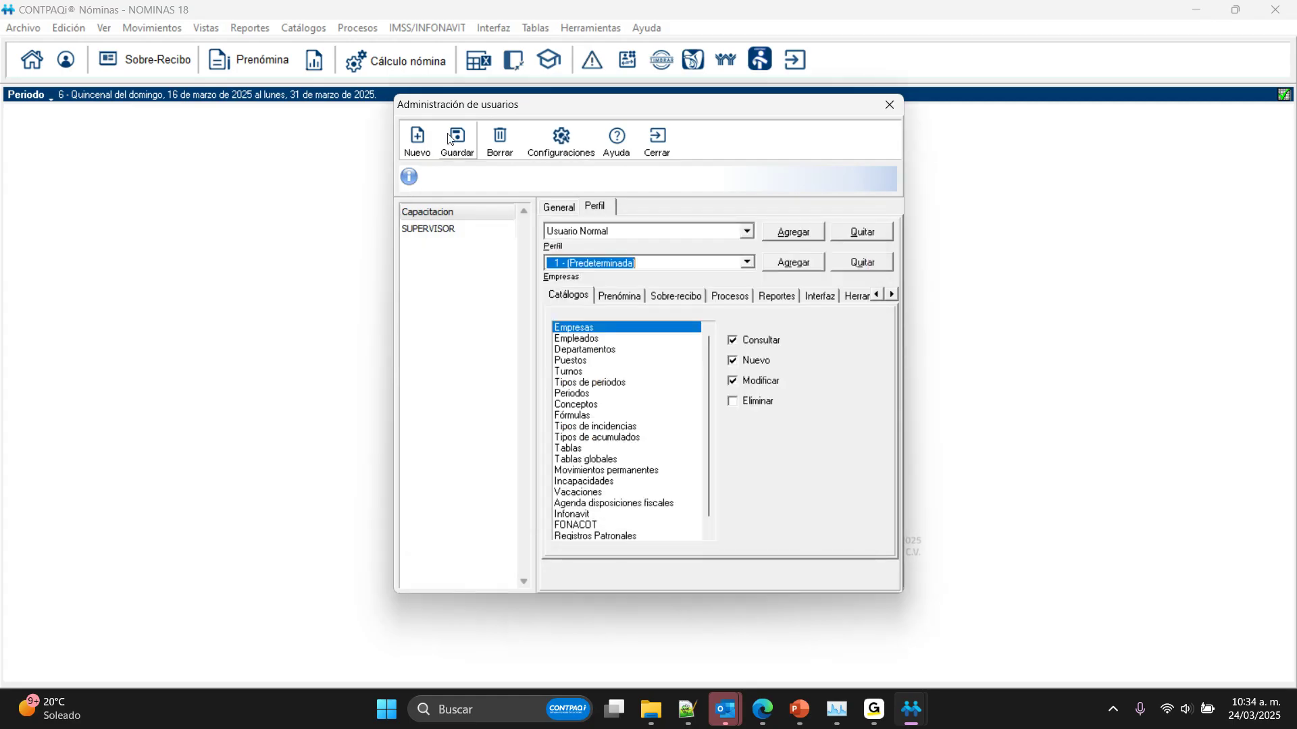
pyautogui.click(656, 140)
# Step: Close the SUPERVISOR session and log in with the user code Capacitacion and its access password
pyautogui.click(22, 28)
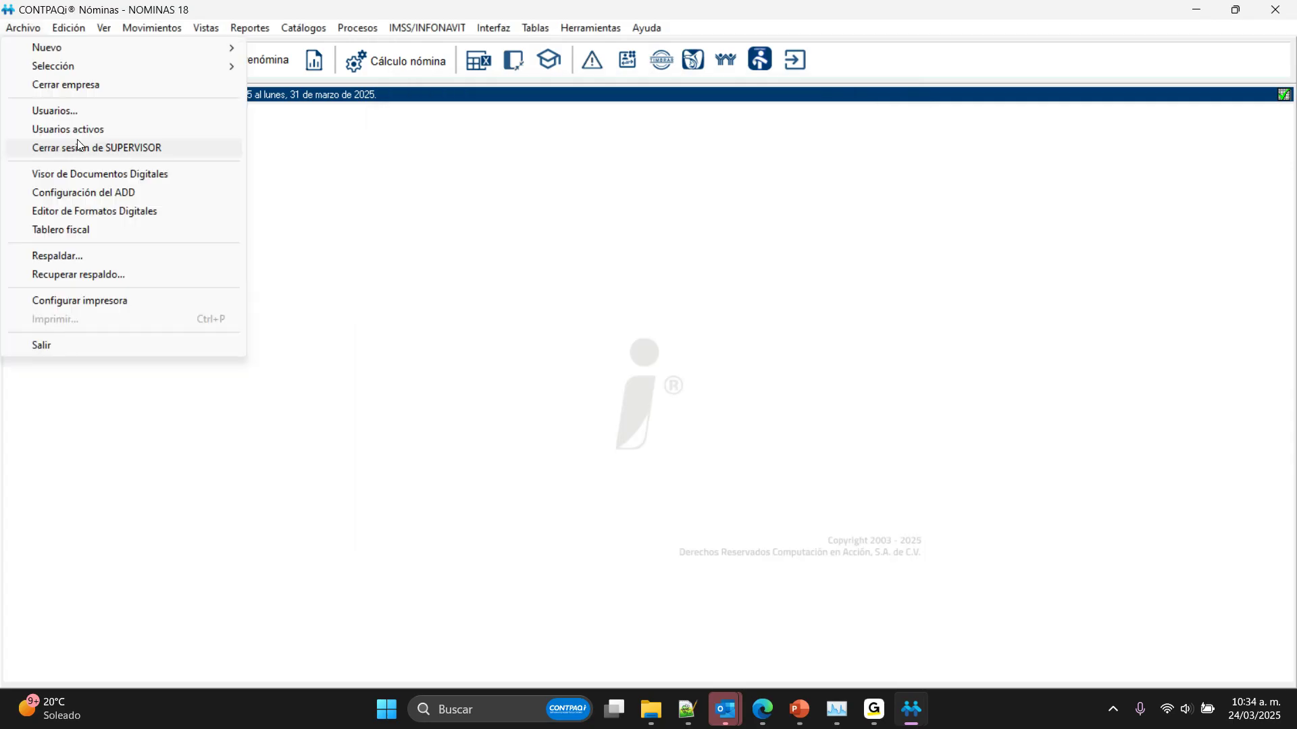
pyautogui.click(60, 140)
pyautogui.press('Return')
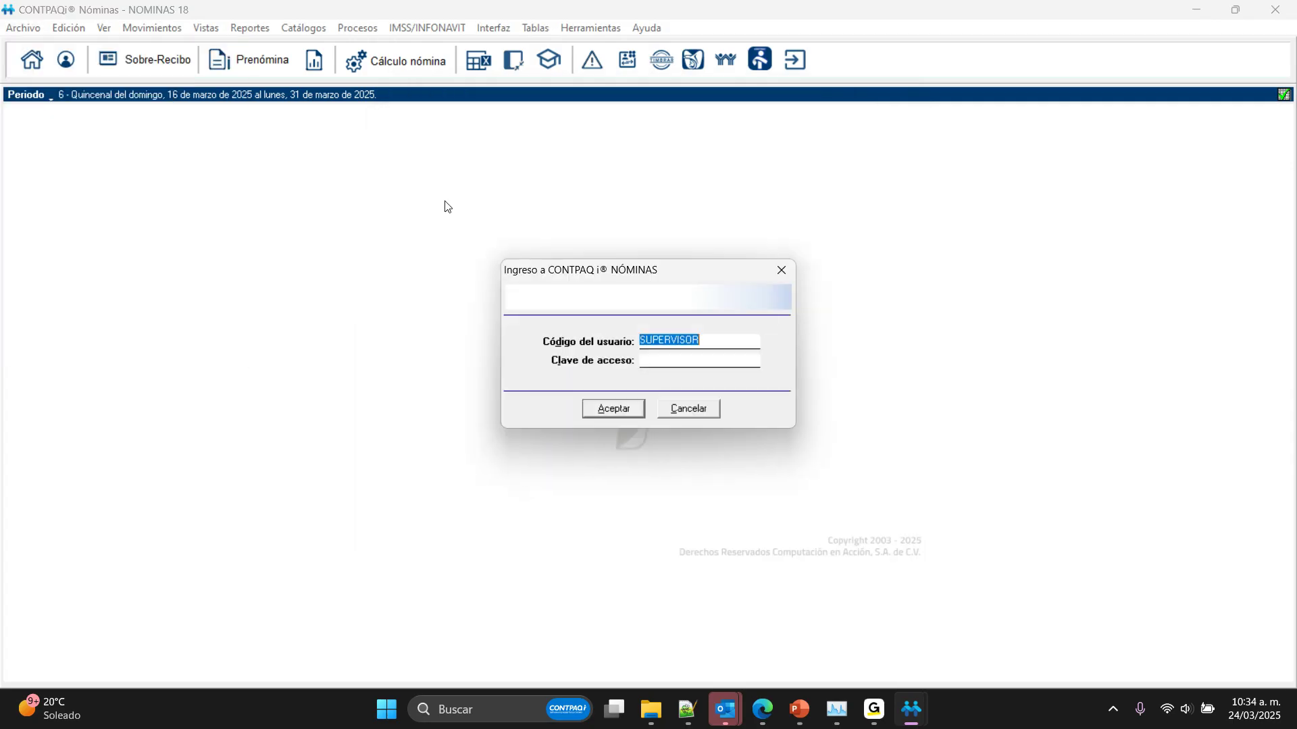
pyautogui.write('Capacitacion')
pyautogui.press('Tab')
pyautogui.write('************')
pyautogui.press('Return')
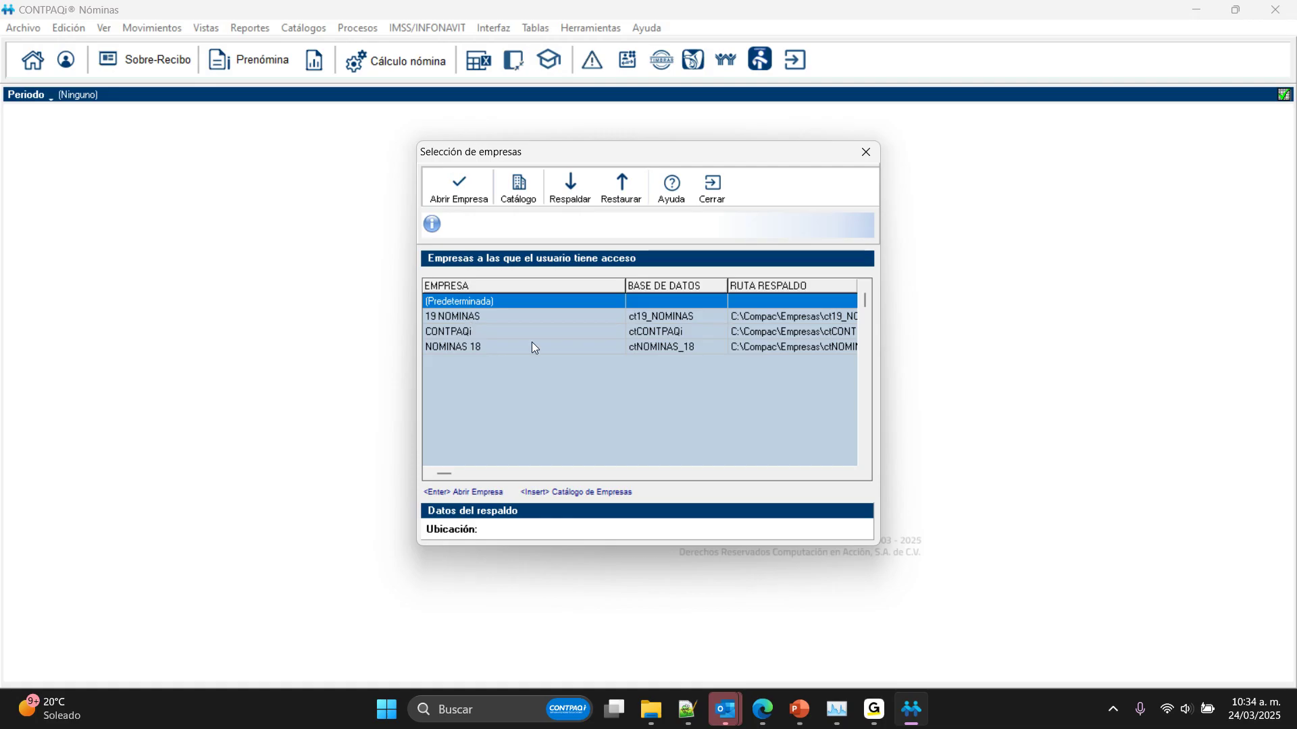
# Step: Try to open the company 19 NOMINAS, and open NOMINAS 18 without selecting a period type
pyautogui.doubleClick(467, 317)
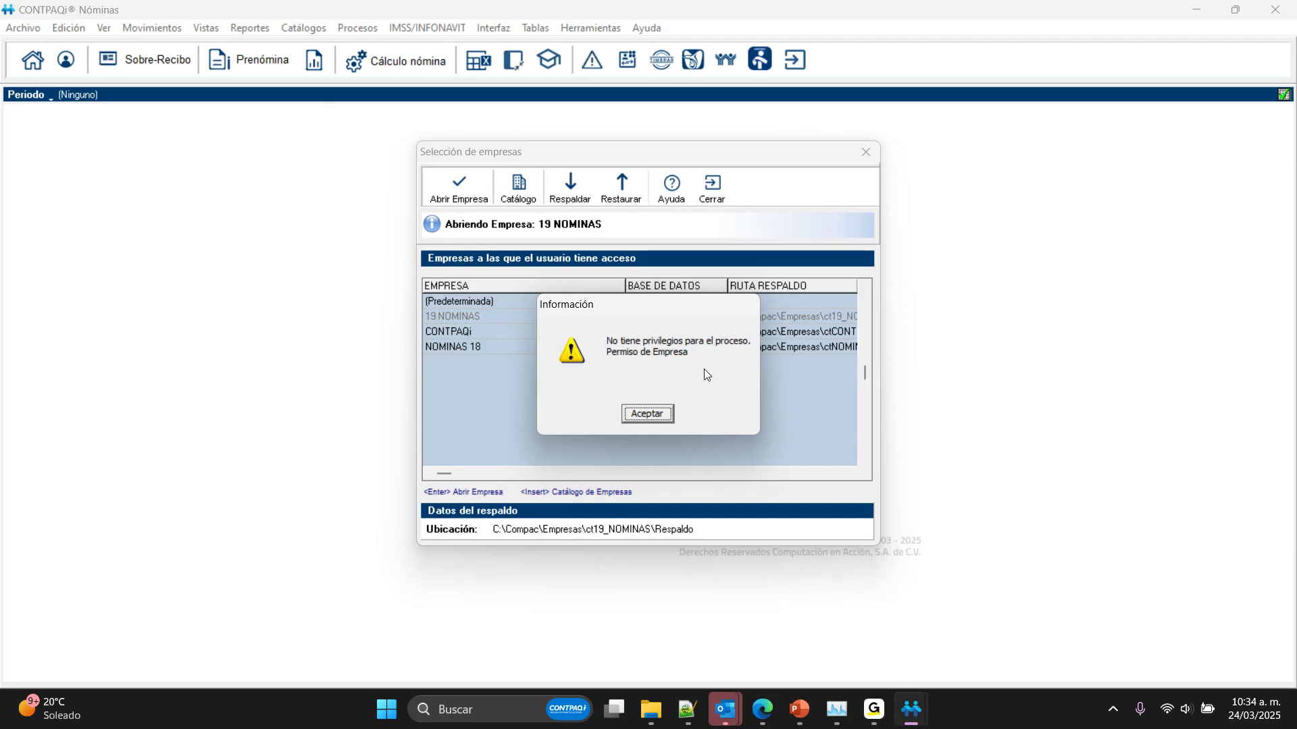
pyautogui.click(654, 414)
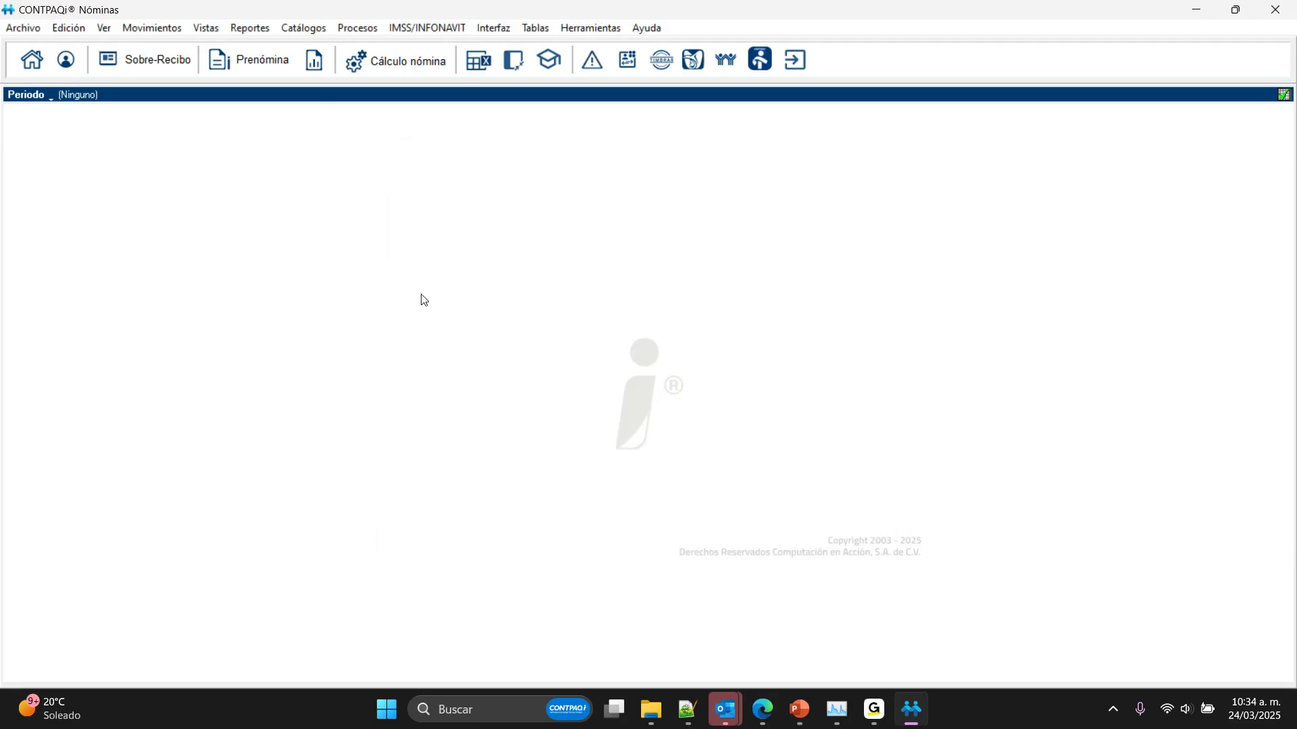
pyautogui.click(32, 70)
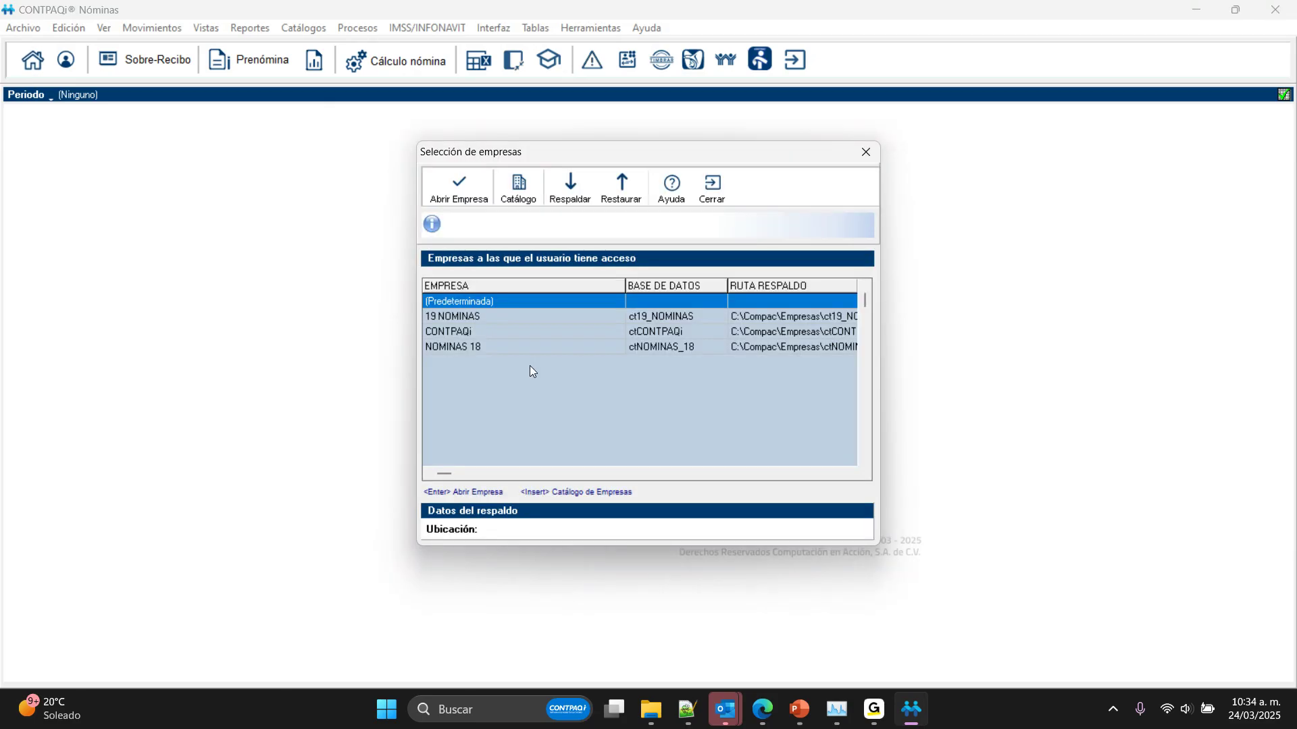
pyautogui.doubleClick(514, 346)
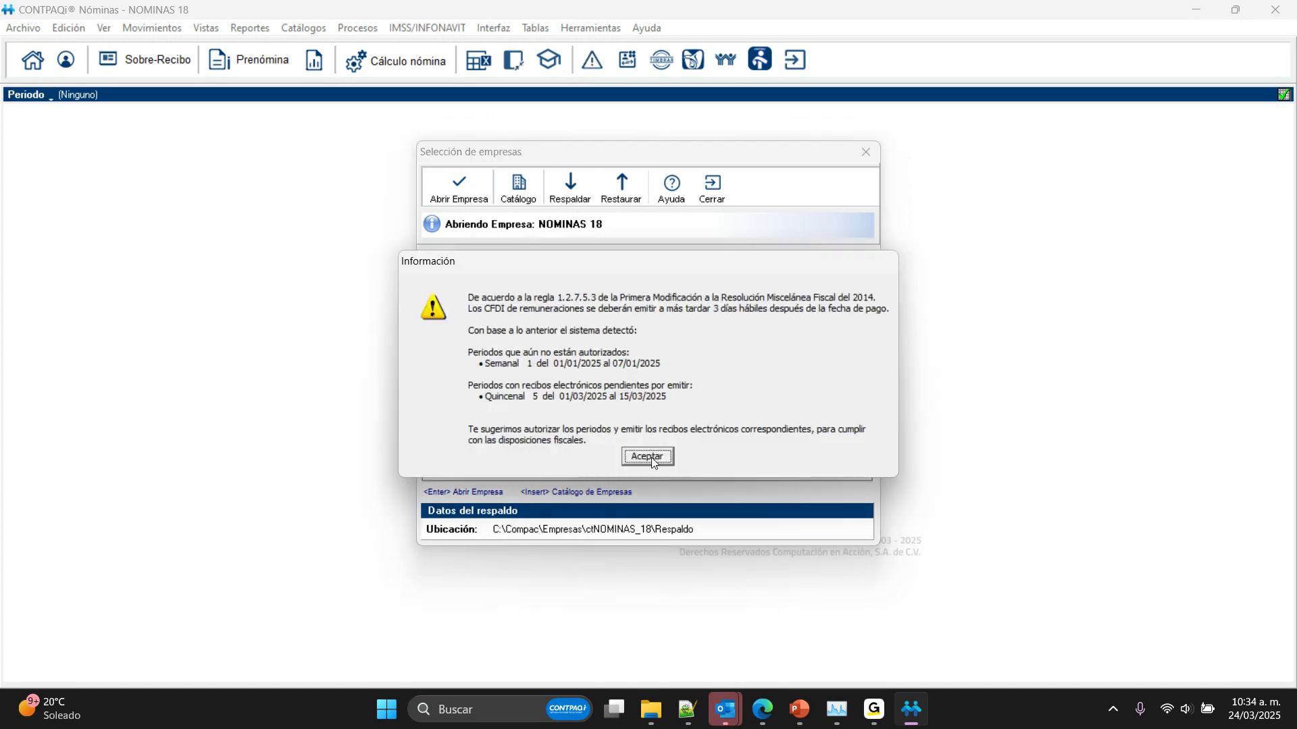
pyautogui.click(650, 457)
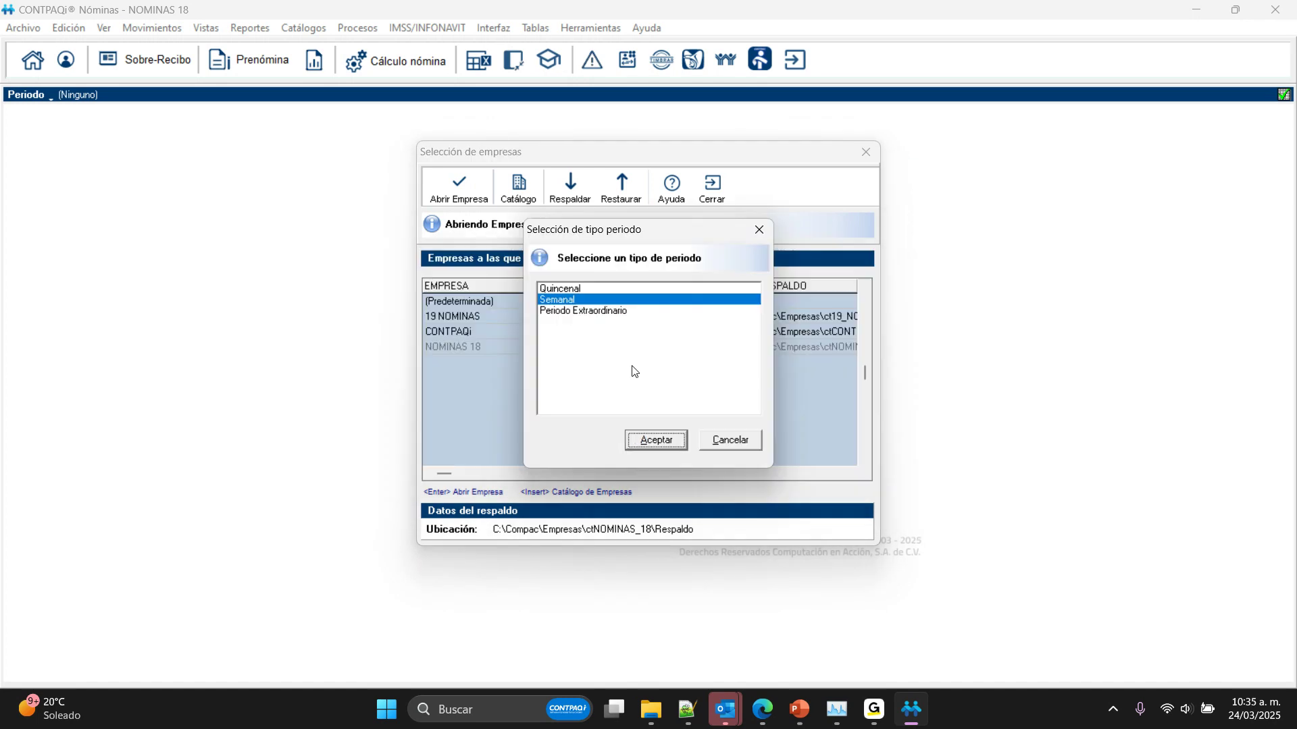
pyautogui.click(718, 432)
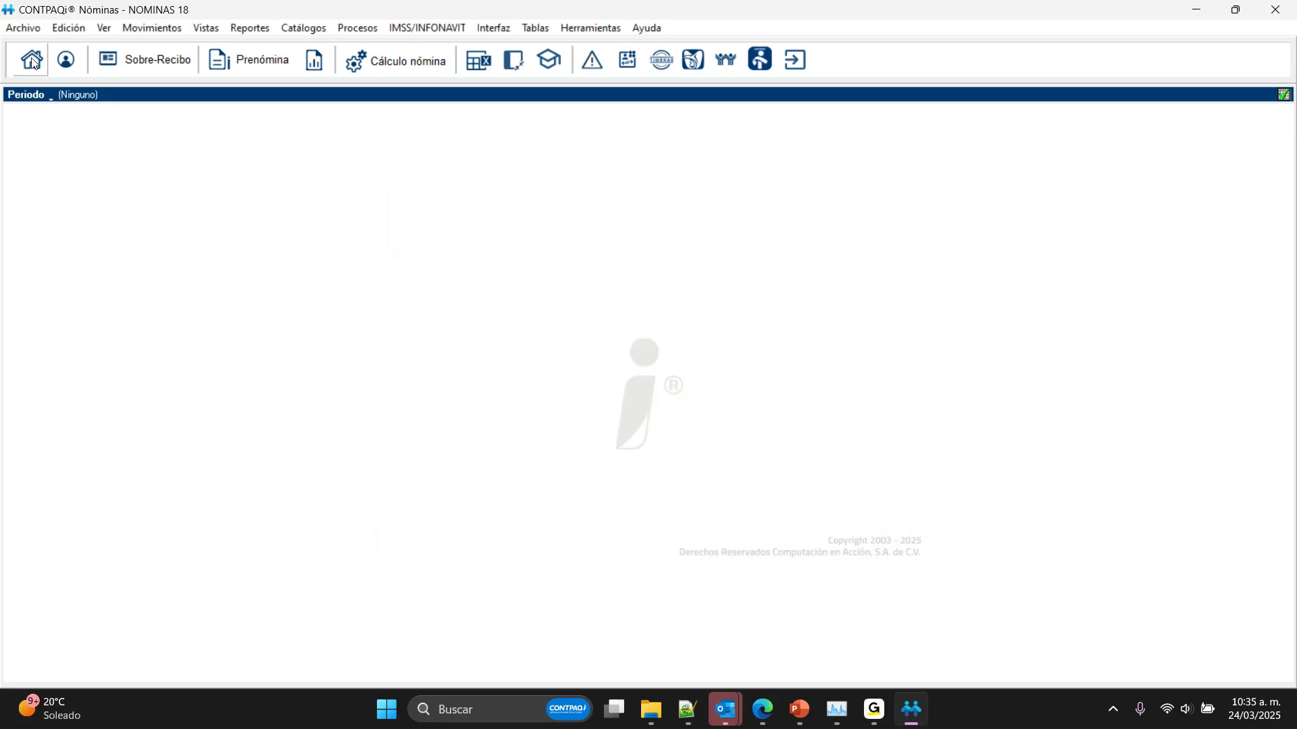
# Step: Close the Capacitacion session and log back in as SUPERVISOR
pyautogui.click(22, 28)
pyautogui.click(73, 148)
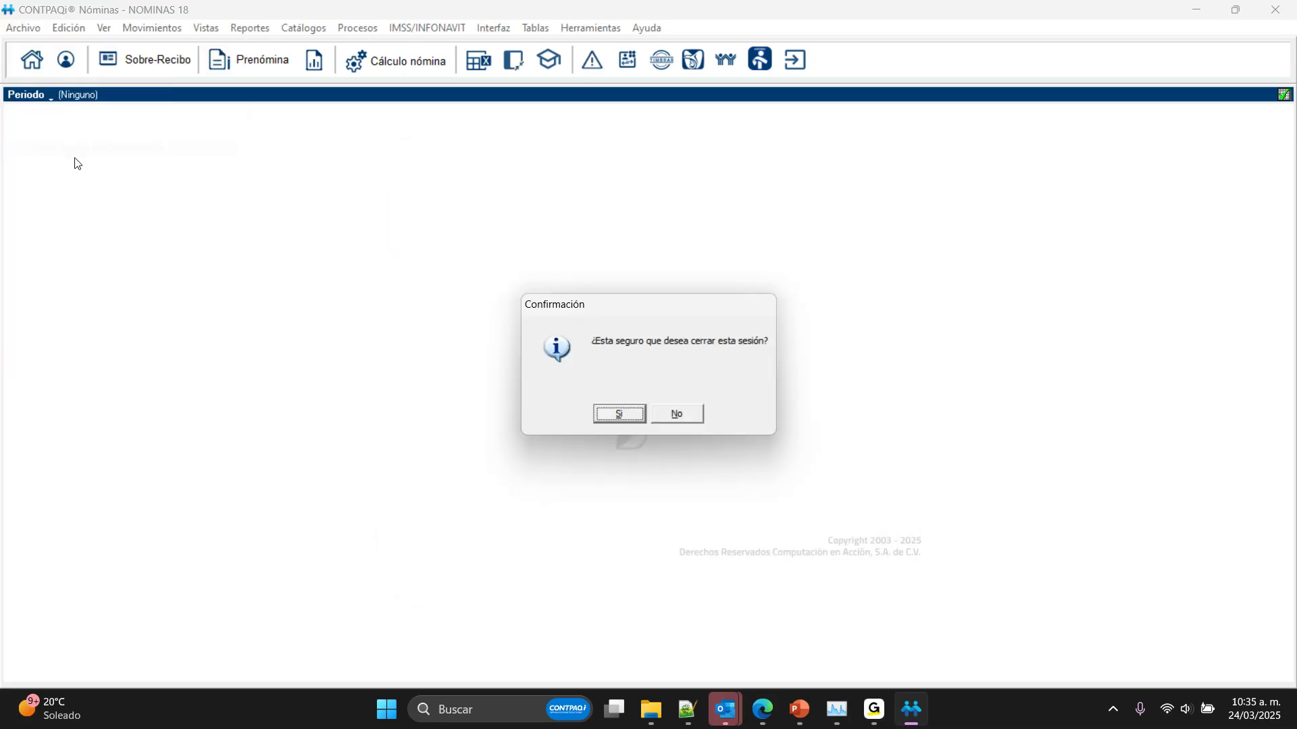
pyautogui.click(605, 406)
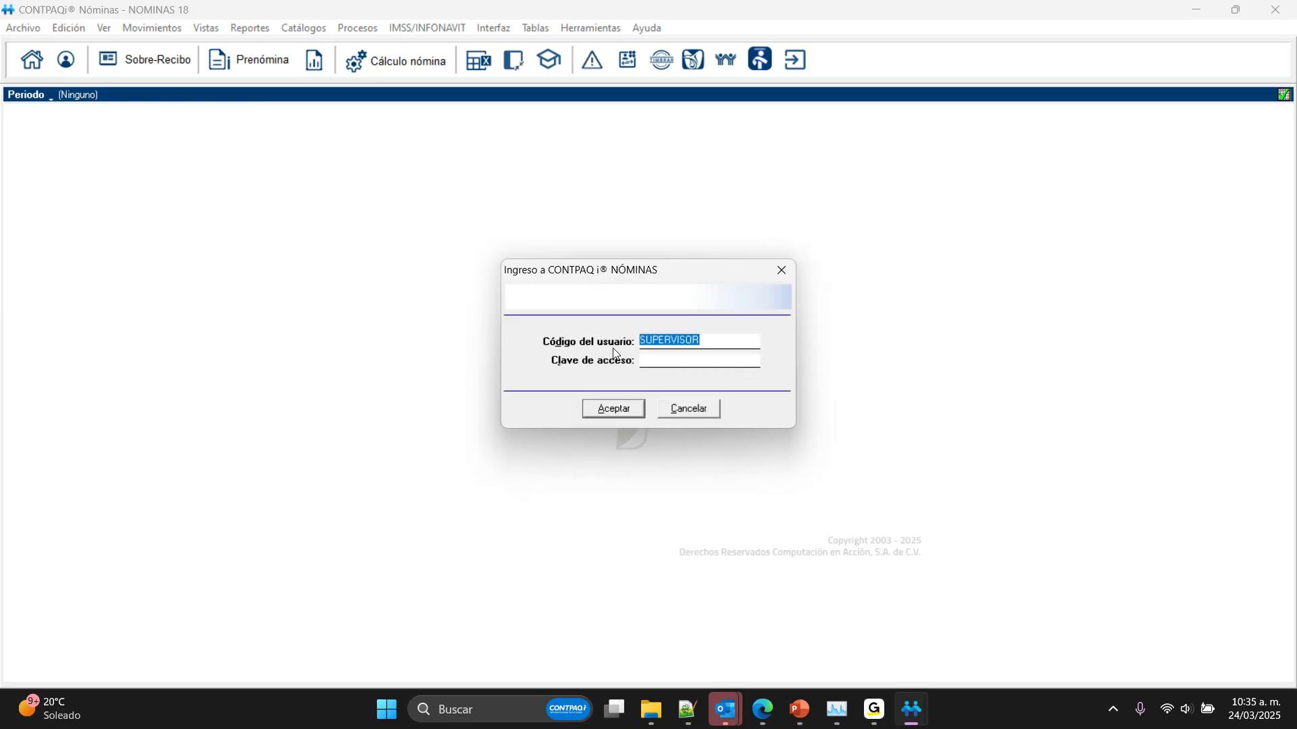
pyautogui.press('Return')
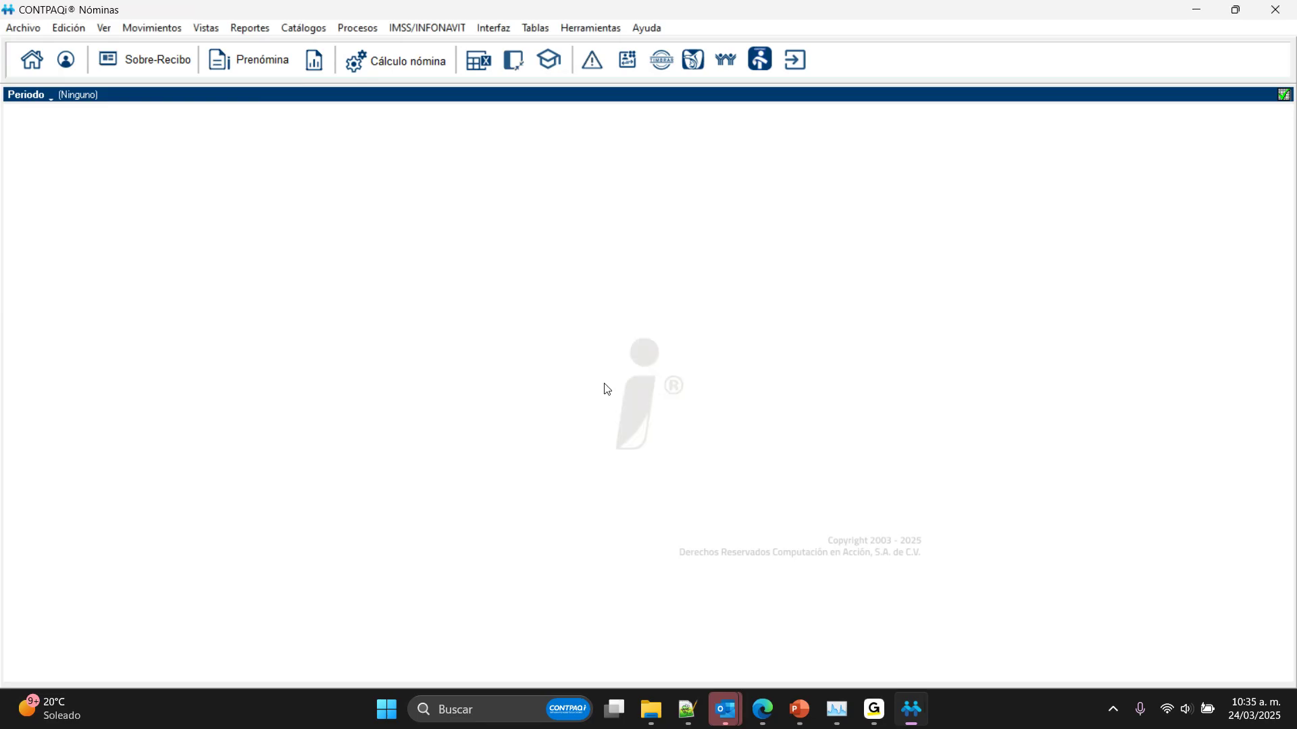
# Step: Enable "Mostrar solo empresas a las que el usuario tiene acceso" in the general user configurations and close the user administration
pyautogui.click(24, 28)
pyautogui.click(54, 133)
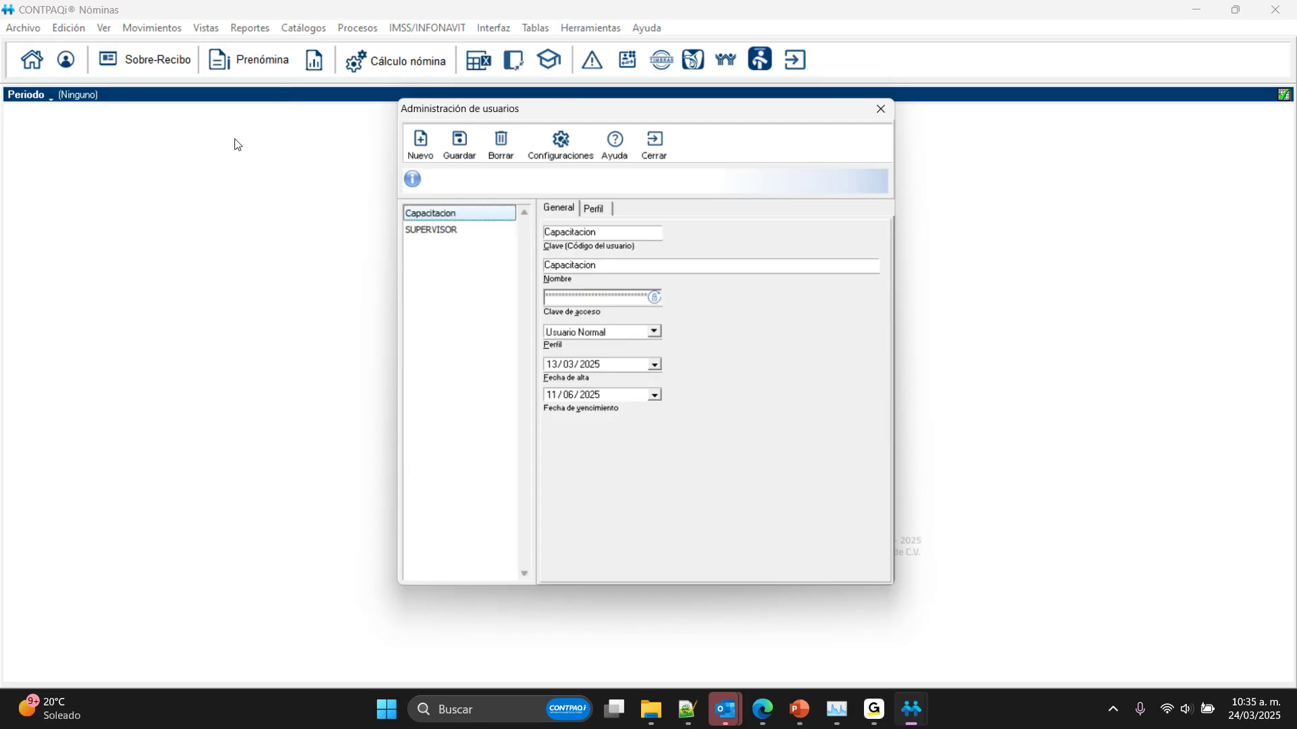
pyautogui.click(558, 145)
pyautogui.click(521, 438)
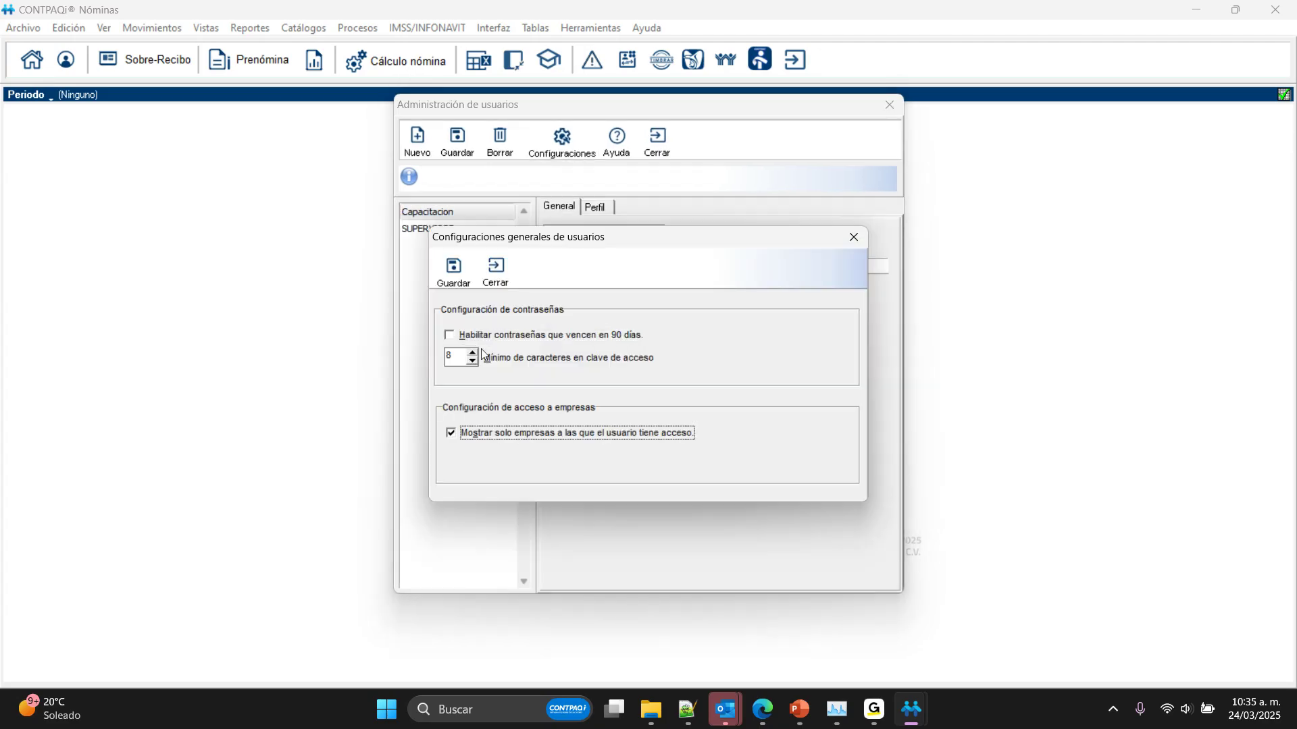
pyautogui.click(495, 271)
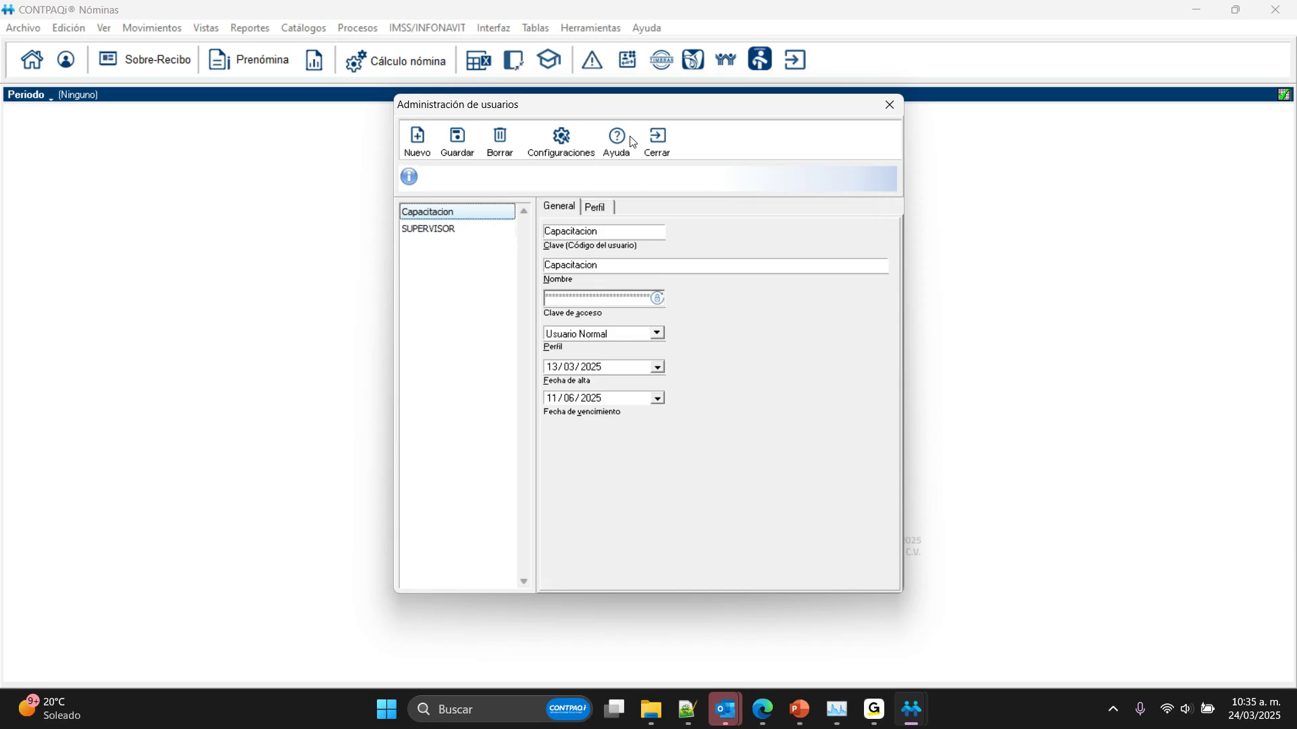
pyautogui.click(657, 140)
# Step: Close the SUPERVISOR session
pyautogui.click(24, 28)
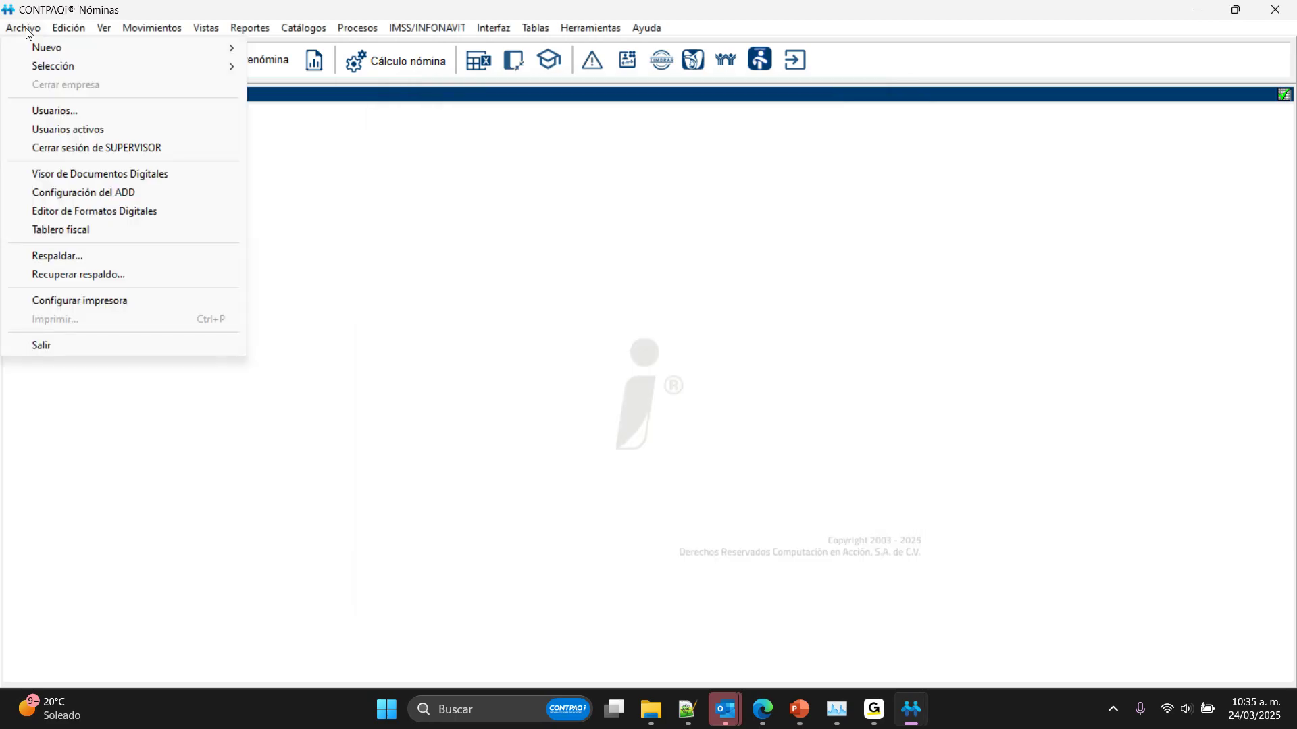
pyautogui.click(97, 147)
pyautogui.click(612, 421)
# Step: Try to log in with the user code Capactacion and the access password
pyautogui.write('Capactacion')
pyautogui.press('Tab')
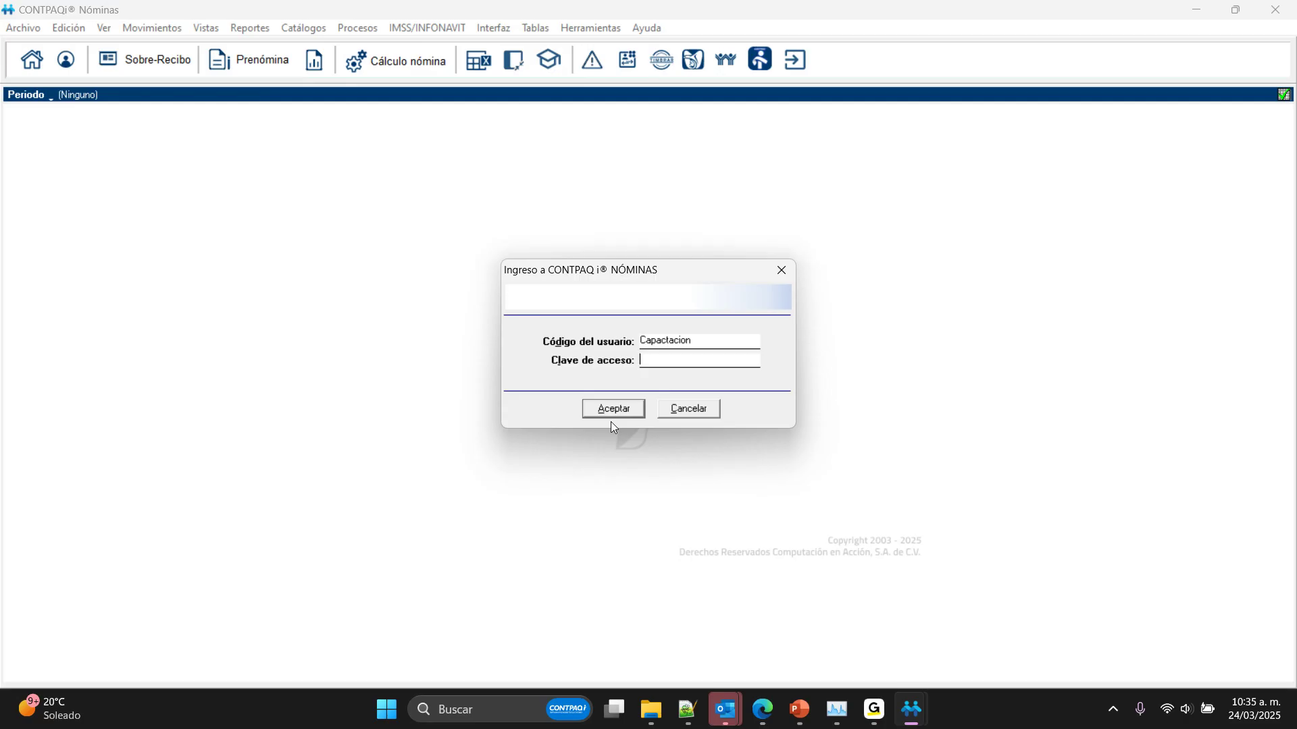
pyautogui.write('**************')
pyautogui.press('Return')
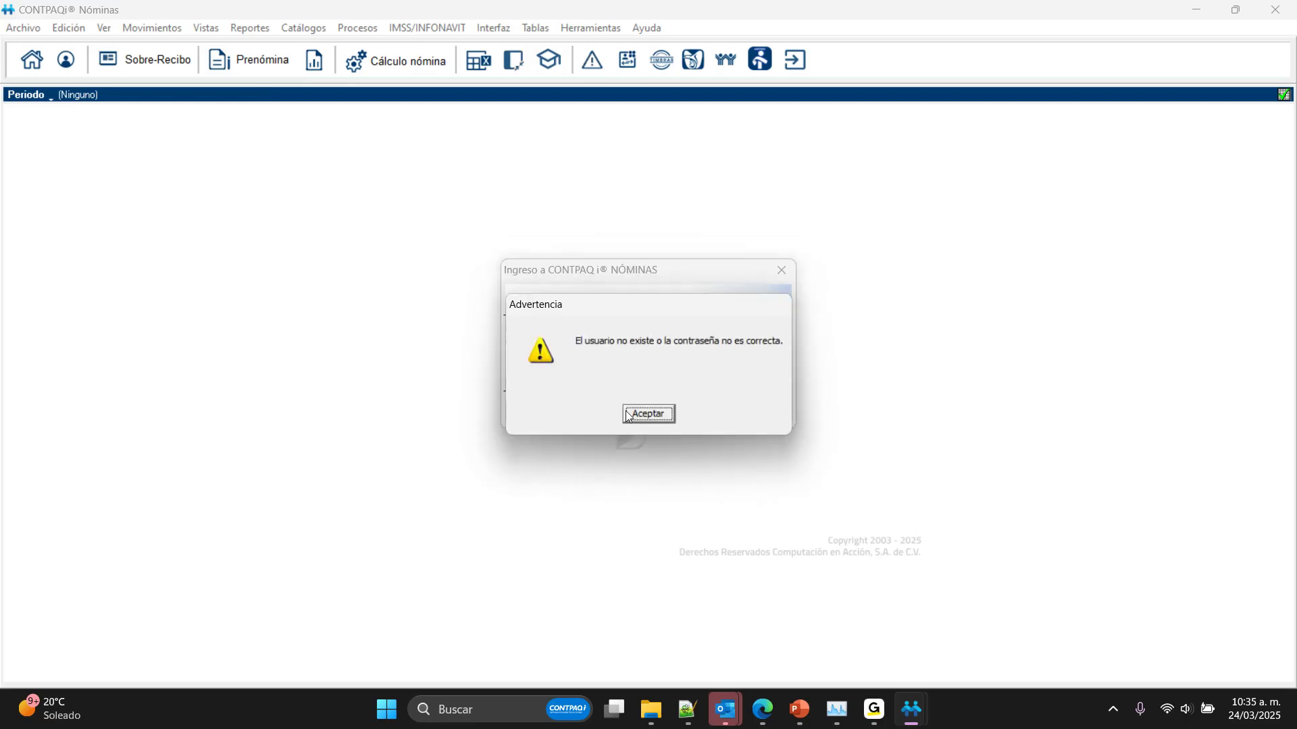
pyautogui.click(627, 415)
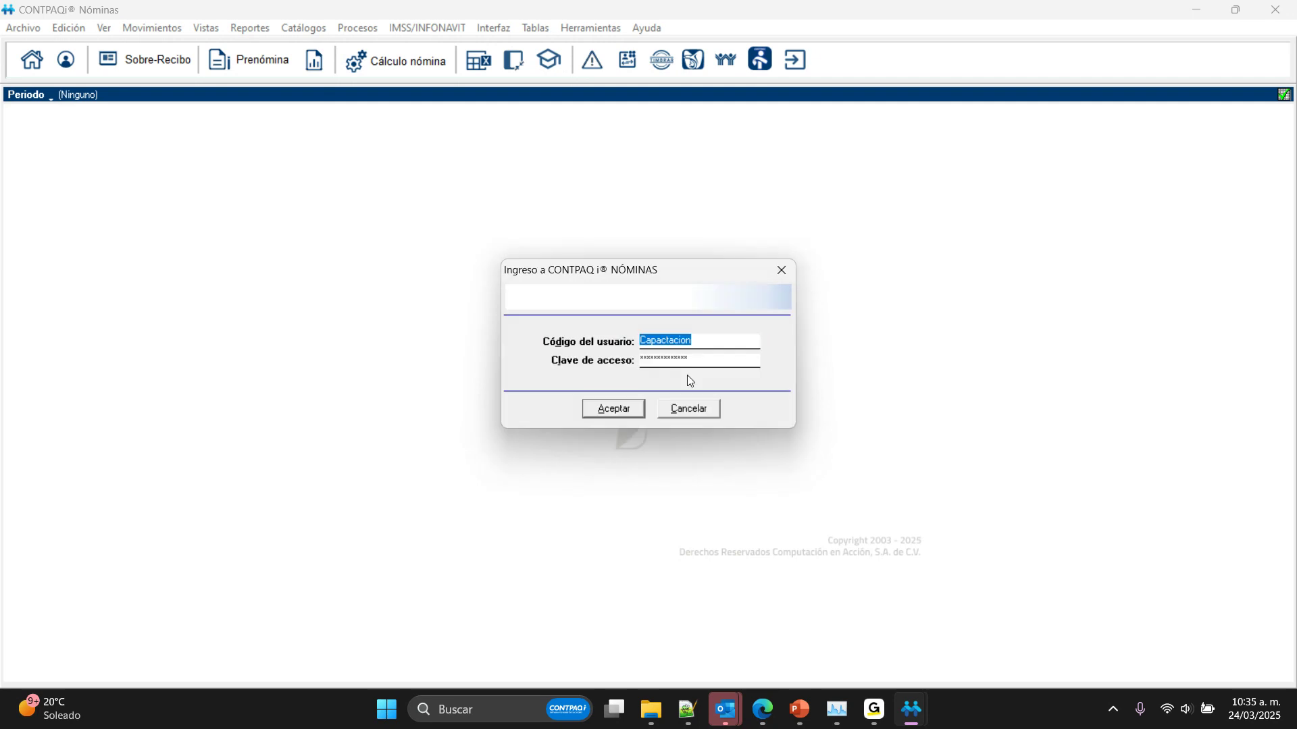
# Step: Correct the user code to Capacitacion, enter the access password and log in
pyautogui.click(665, 342)
pyautogui.write('i')
pyautogui.press('Tab')
pyautogui.write('************')
pyautogui.press('Return')
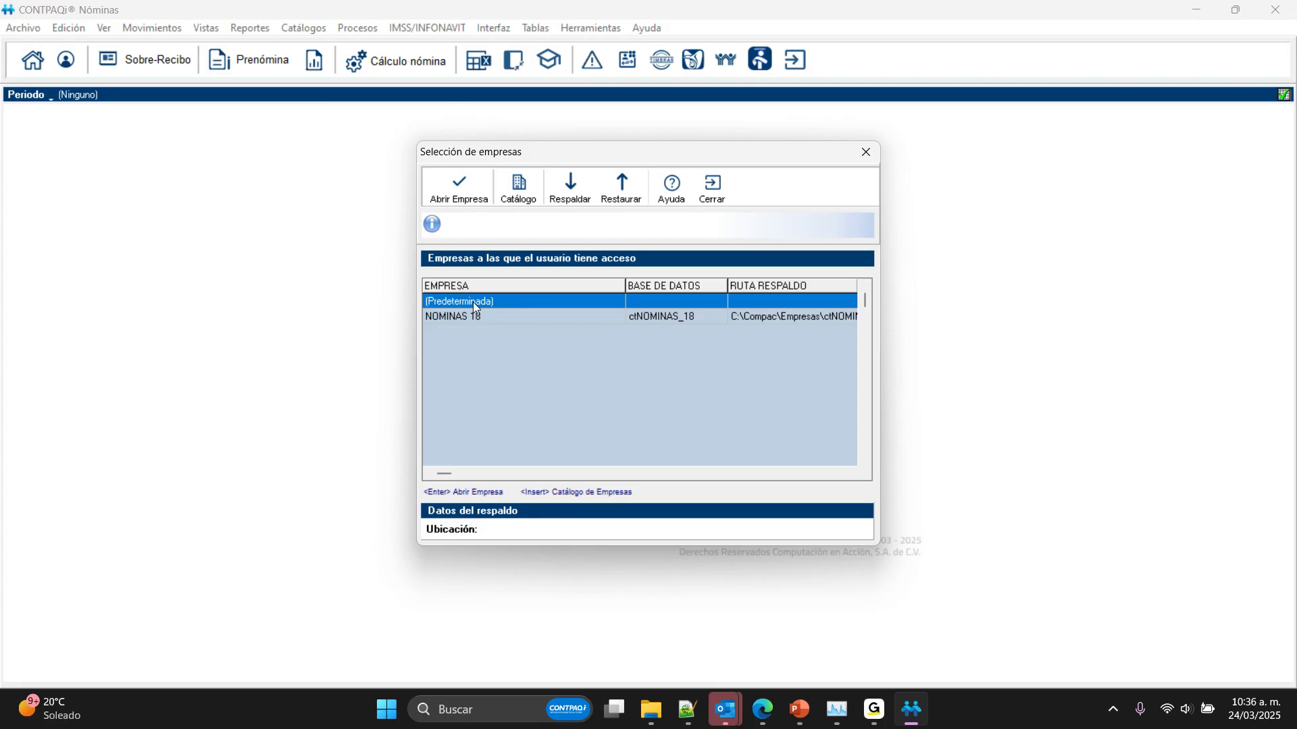
# Step: Select NOMINAS 18 in the list of accessible companies, leave the list without opening it, and close the Capacitacion session
pyautogui.click(466, 318)
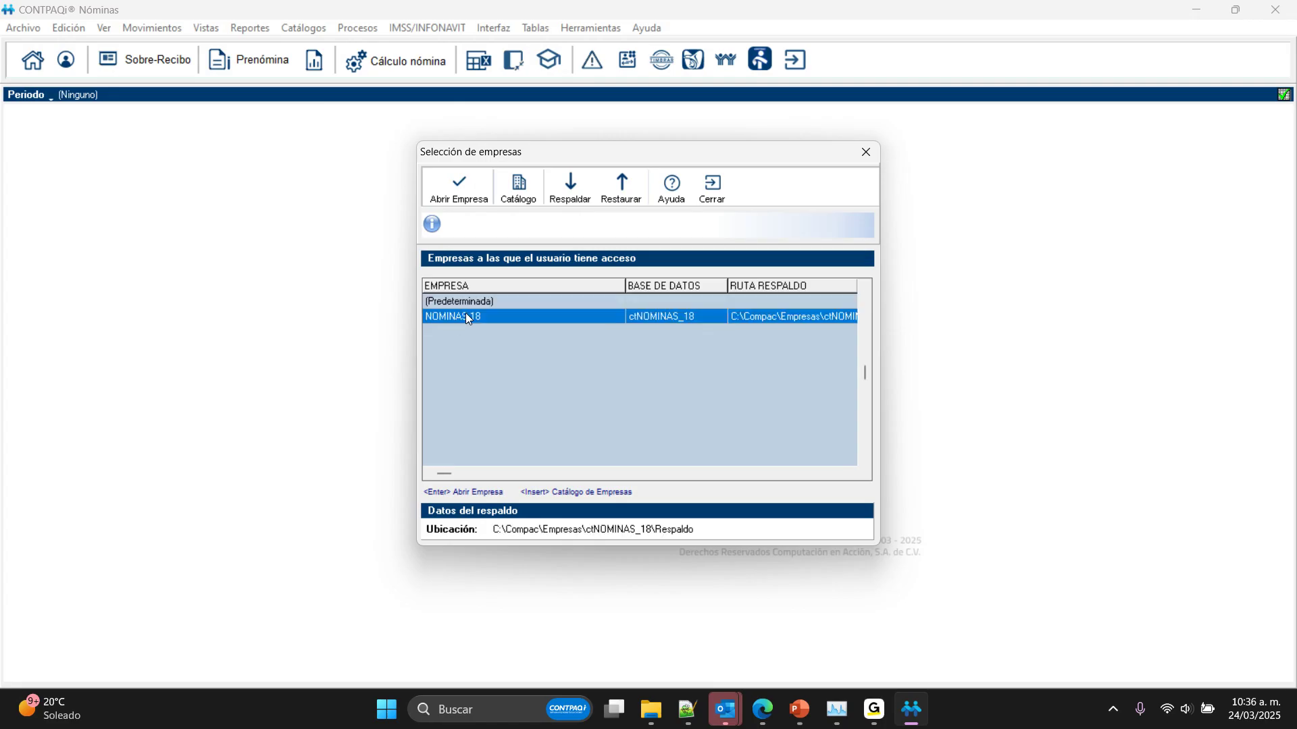
pyautogui.click(714, 192)
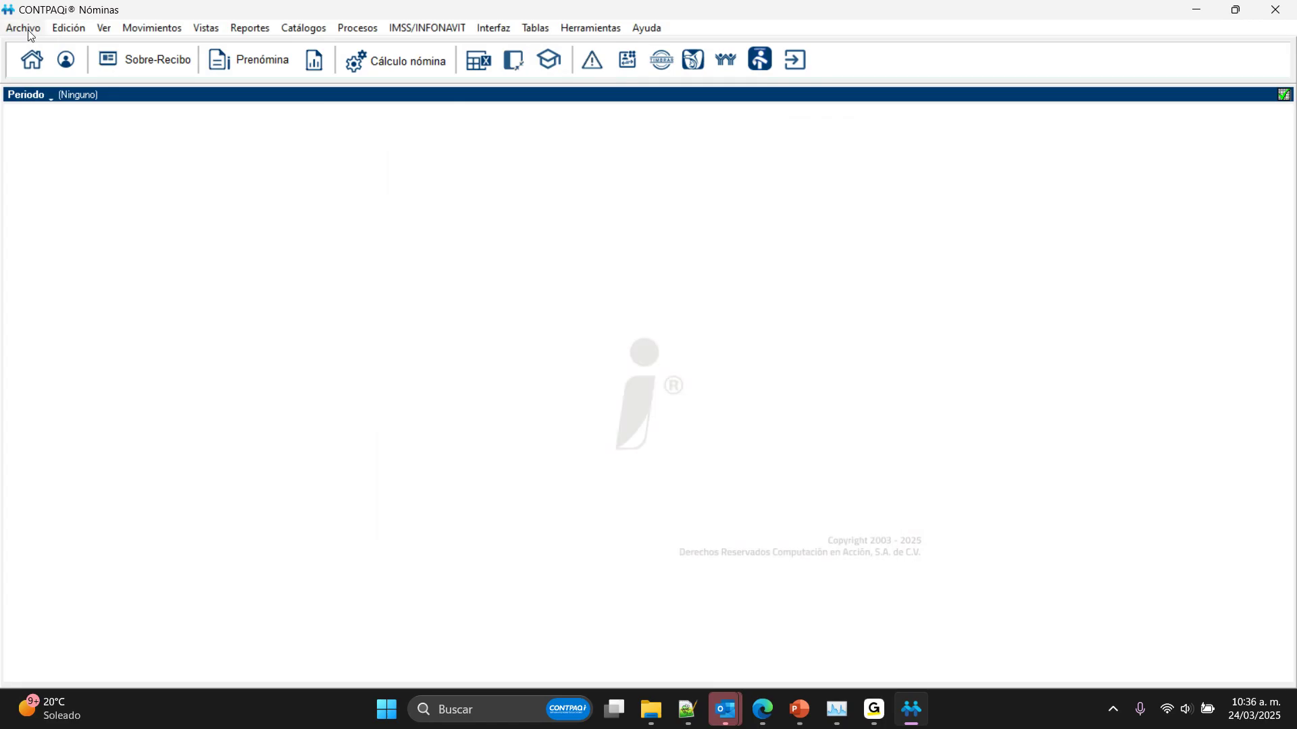
pyautogui.click(27, 30)
pyautogui.click(88, 148)
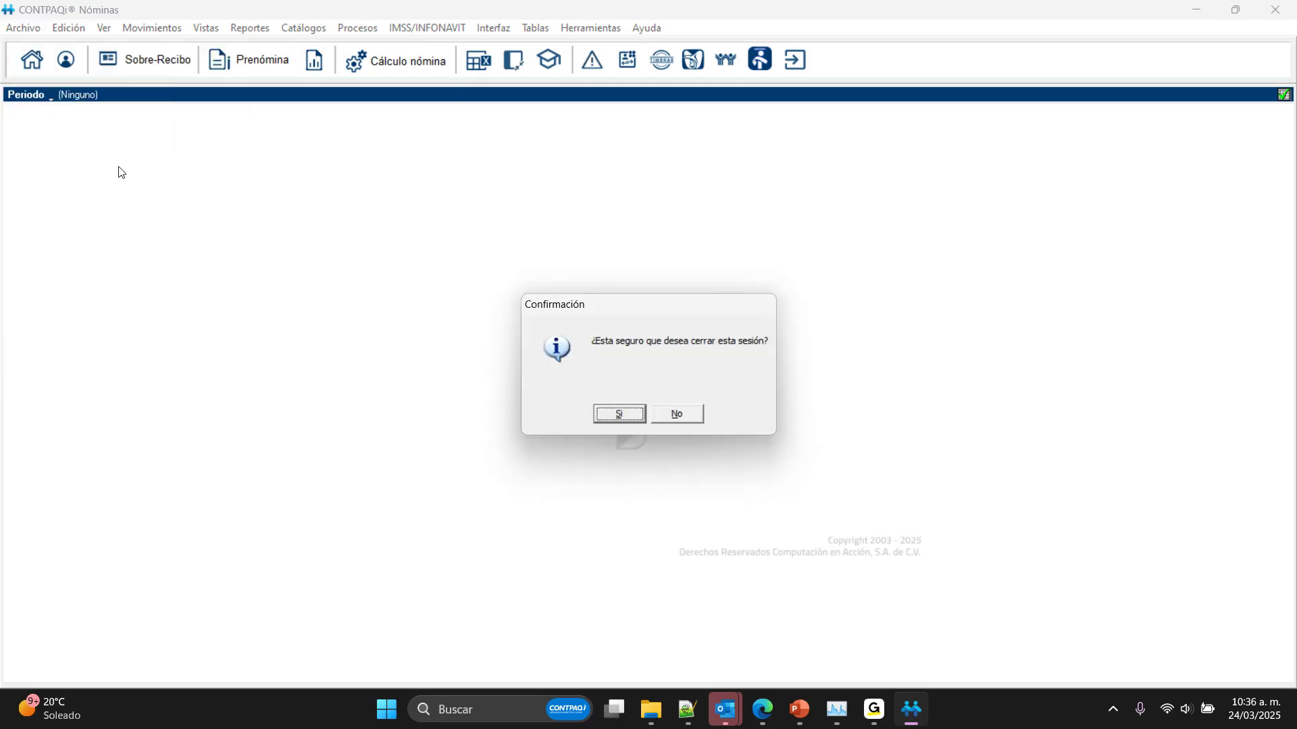
pyautogui.click(621, 414)
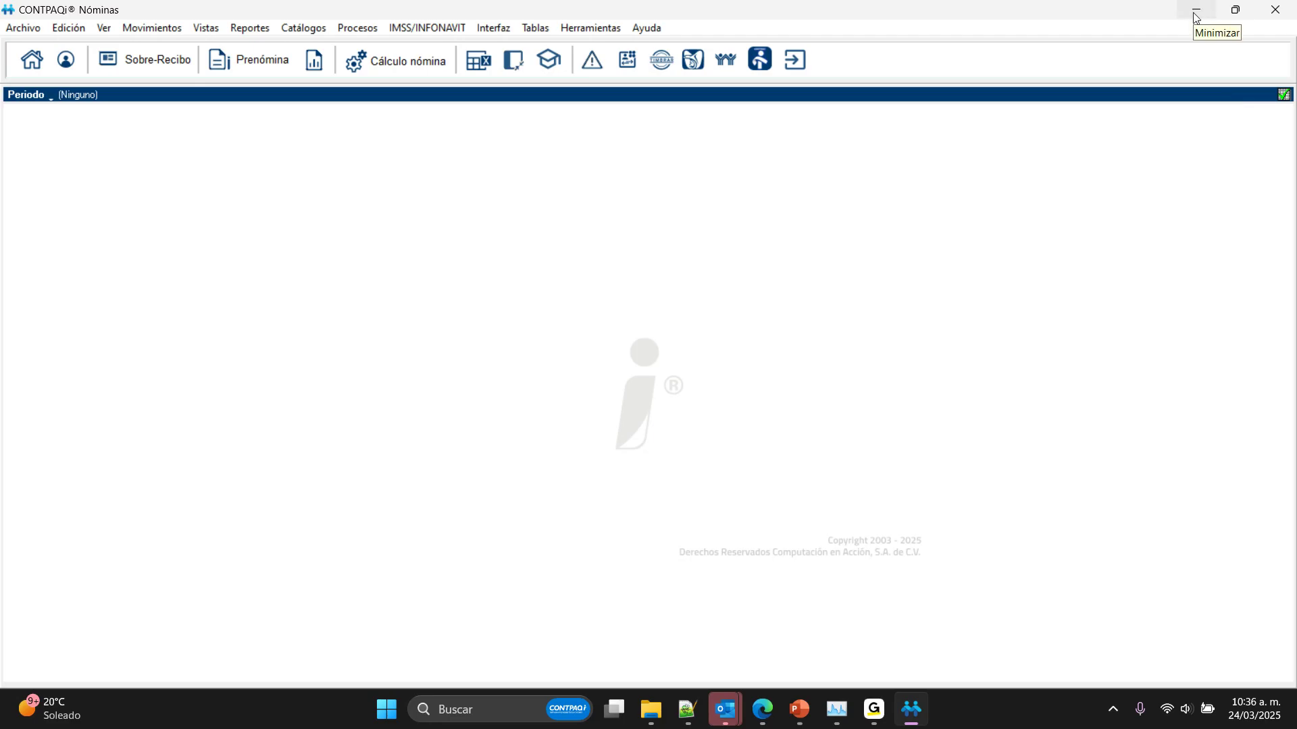
# Step: Switch to the GoTo Webinar window and return to CONTPAQi Nóminas
pyautogui.click(874, 709)
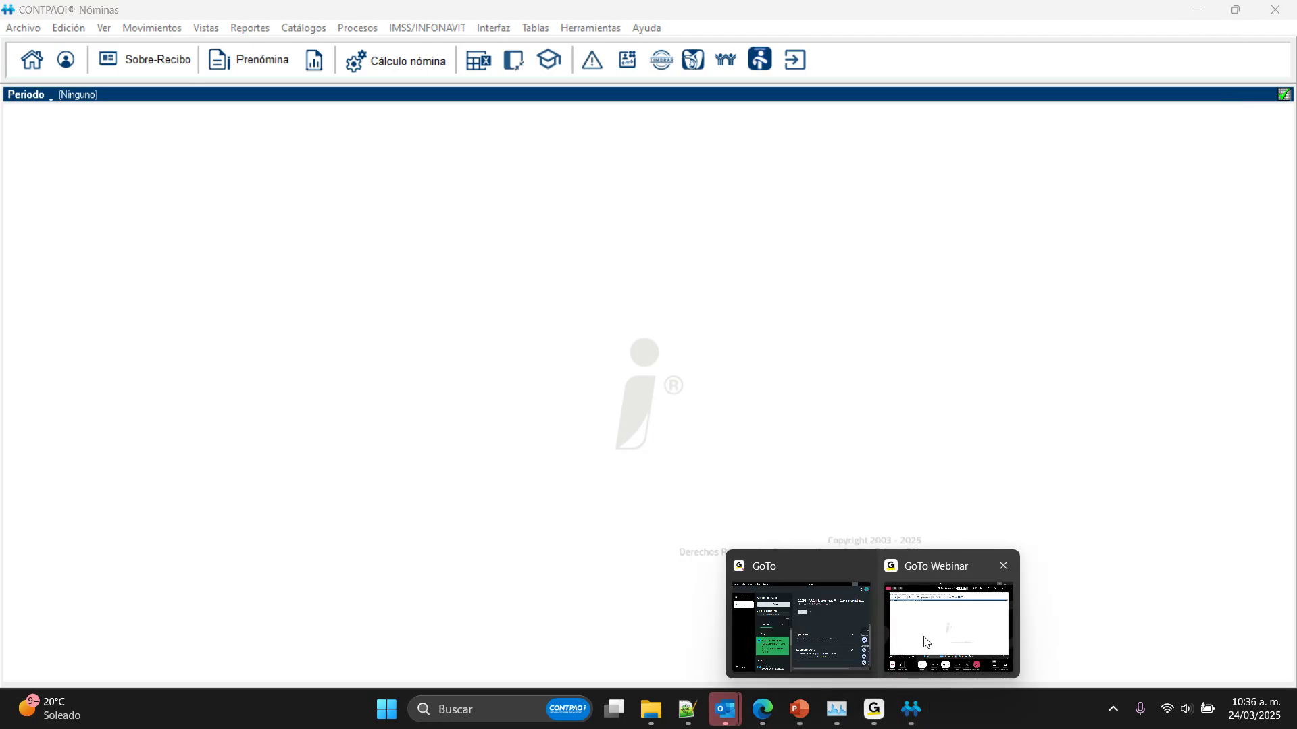
pyautogui.click(924, 641)
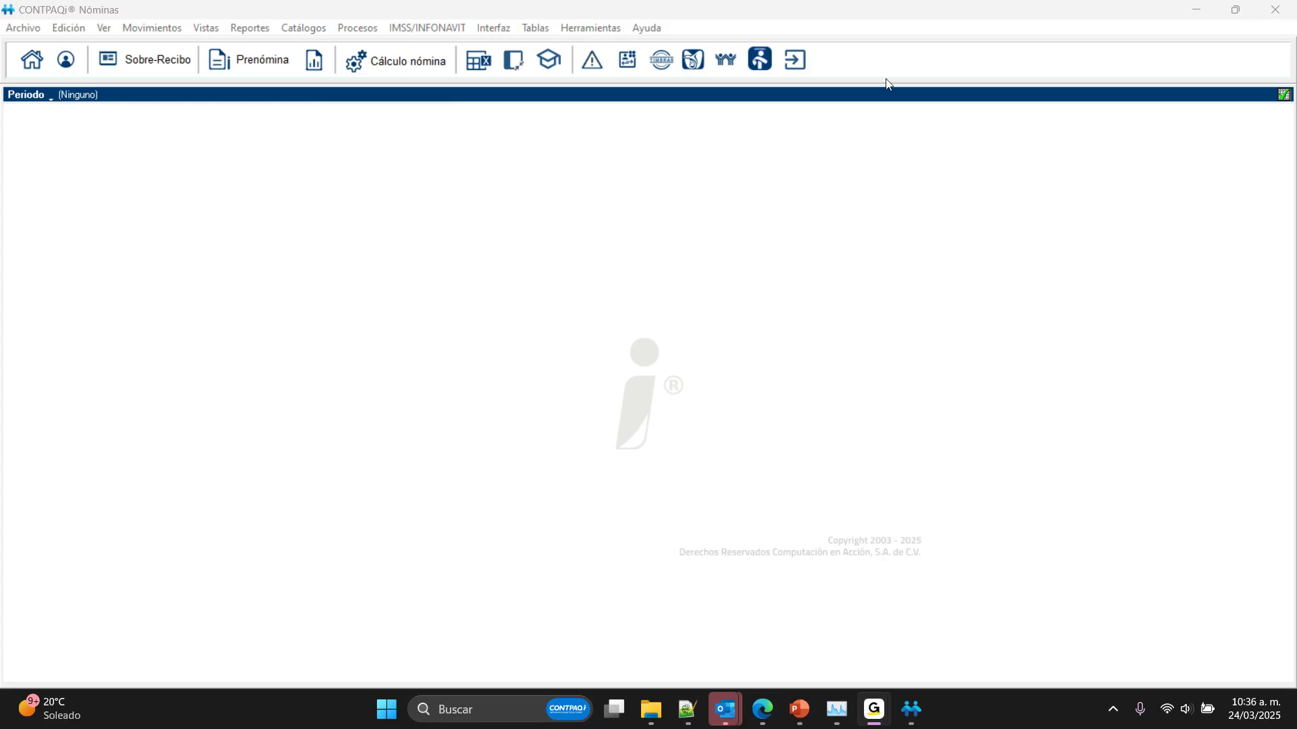
# Step: Try to open the employee catalog without an open company
pyautogui.click(308, 28)
pyautogui.click(308, 47)
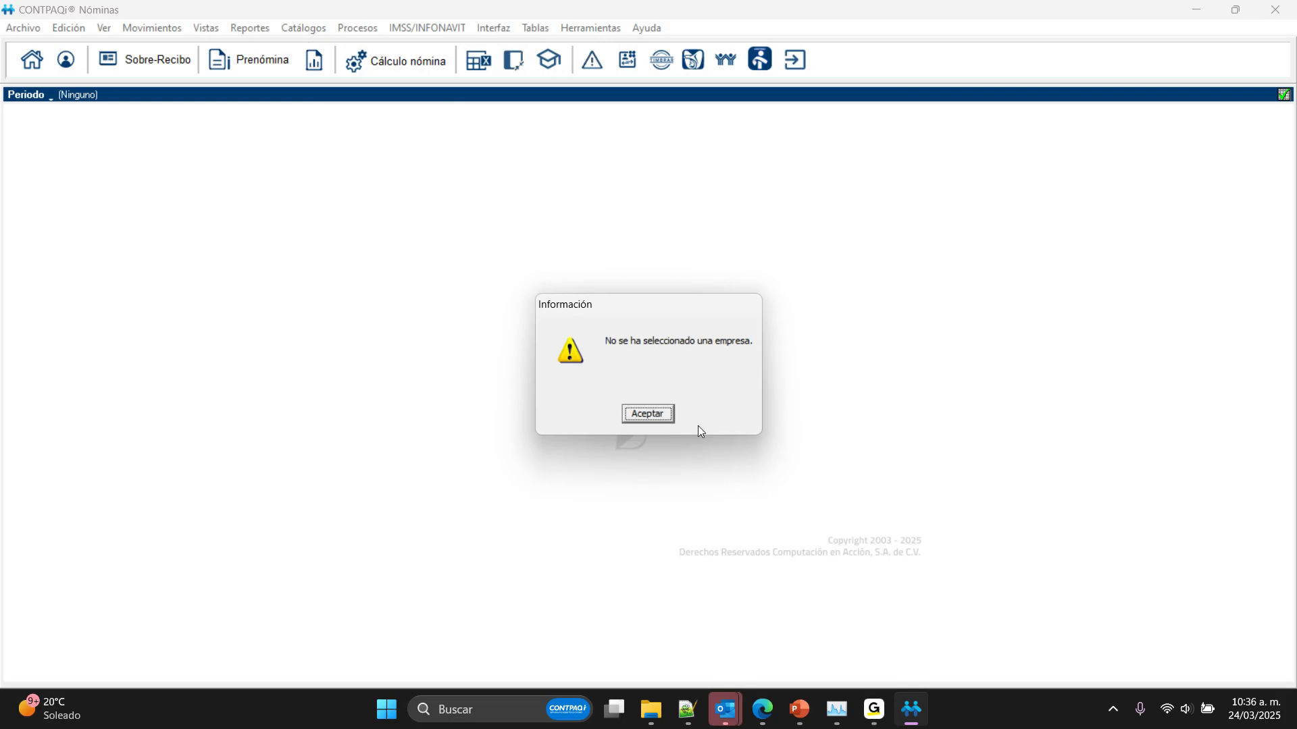
pyautogui.press('Return')
# Step: Open the company NOMINAS 18, skipping the period type selection
pyautogui.click(32, 67)
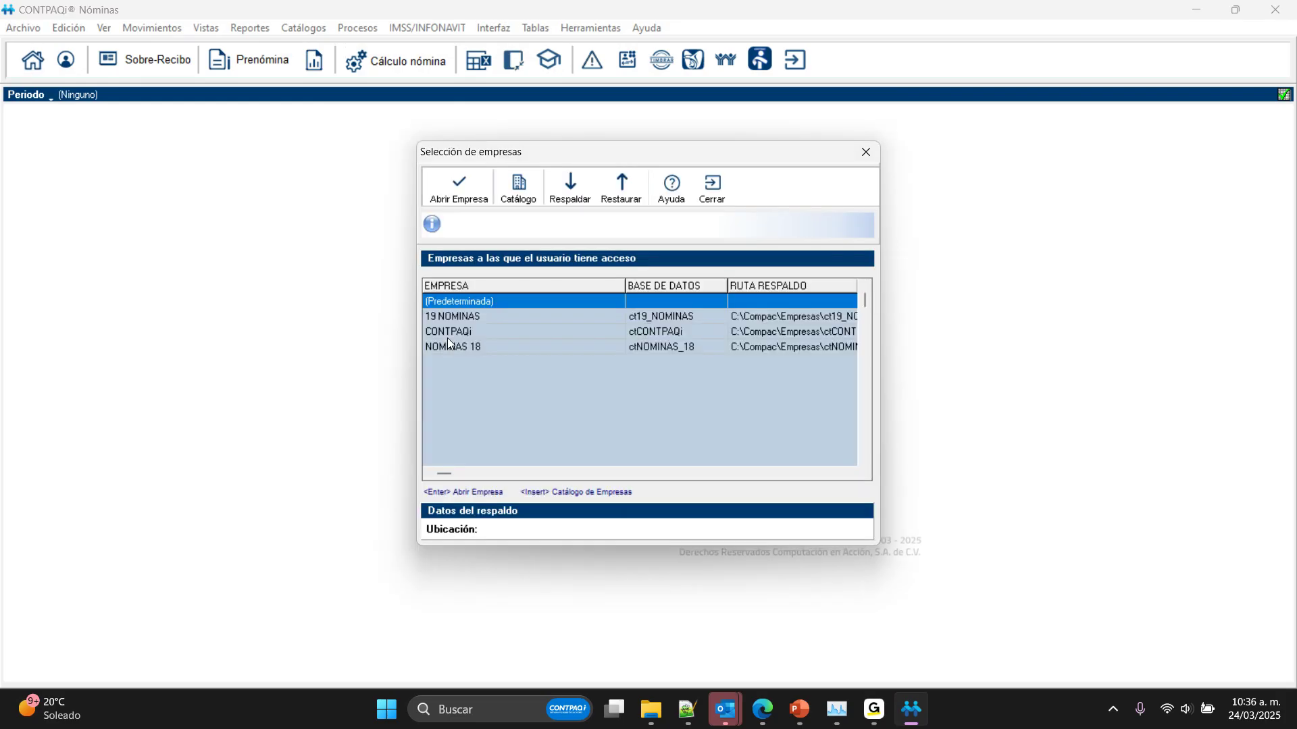
pyautogui.click(447, 344)
pyautogui.click(476, 188)
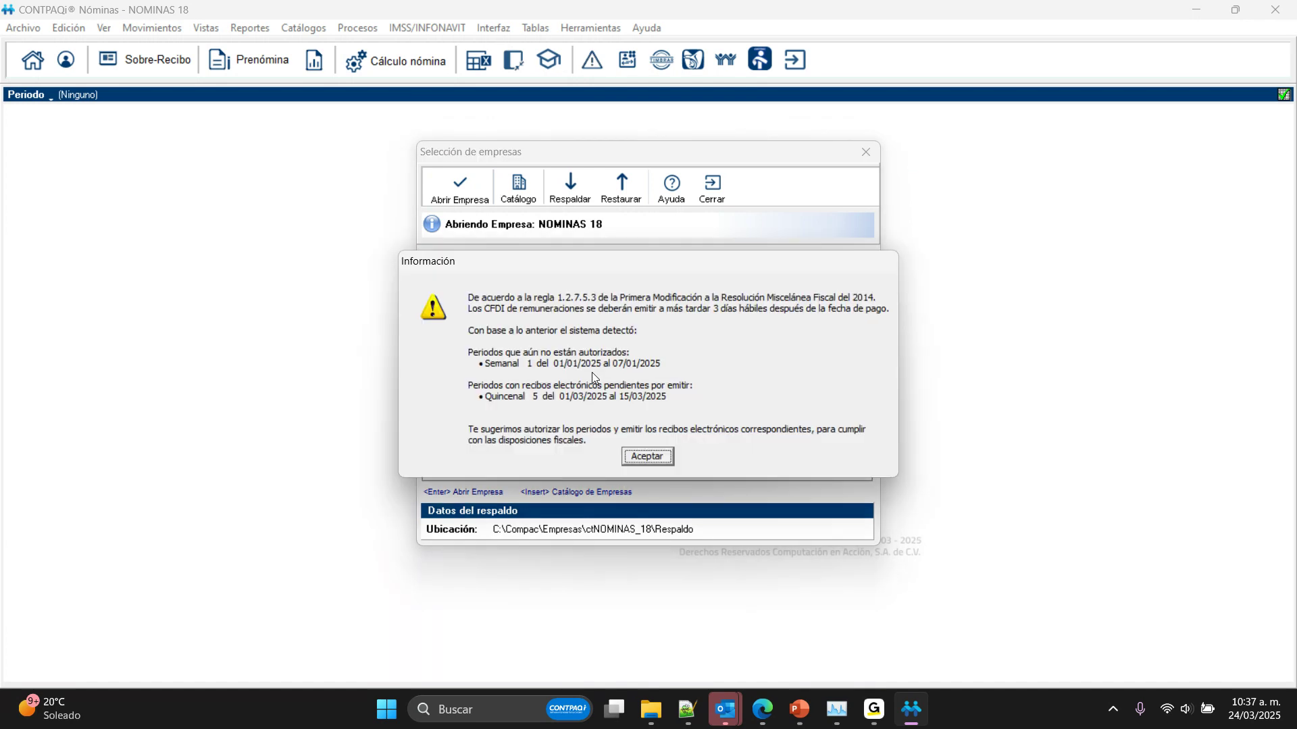
pyautogui.click(646, 452)
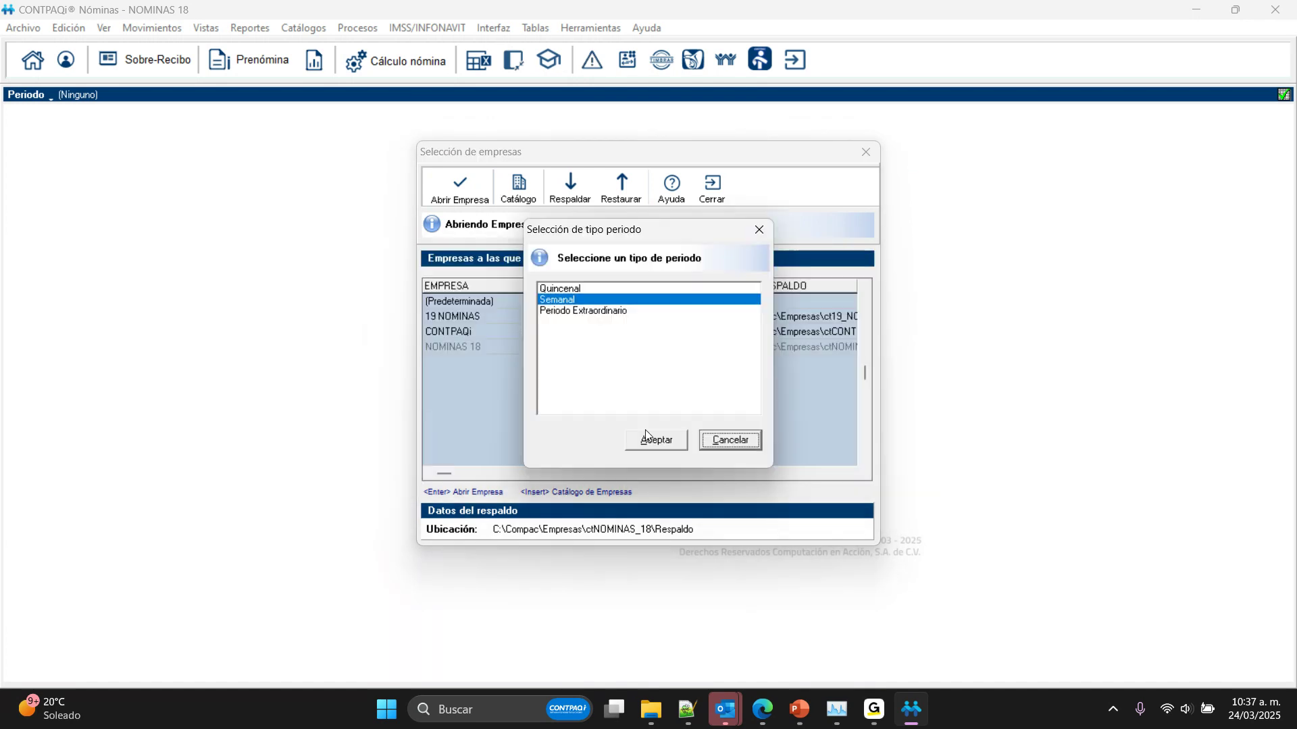
pyautogui.click(715, 440)
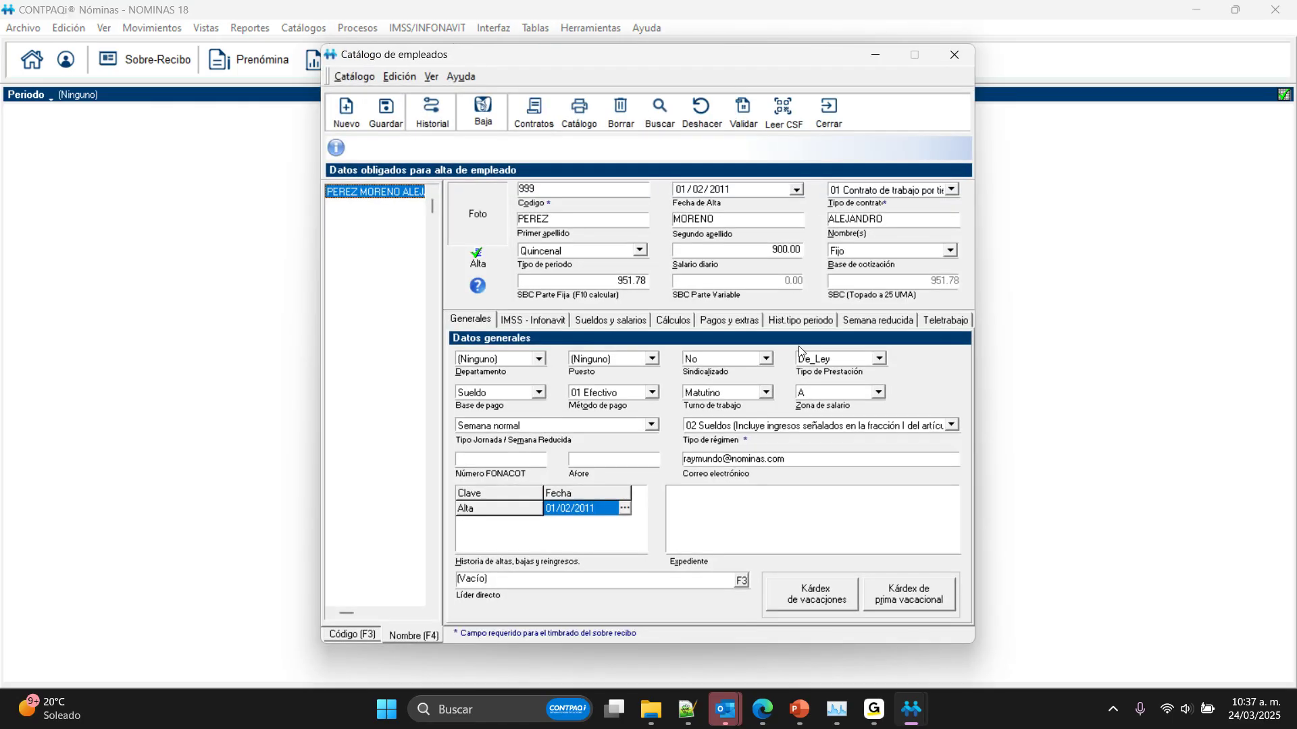
# Step: Review the employee's history of period type changes in the employee catalog
pyautogui.click(797, 317)
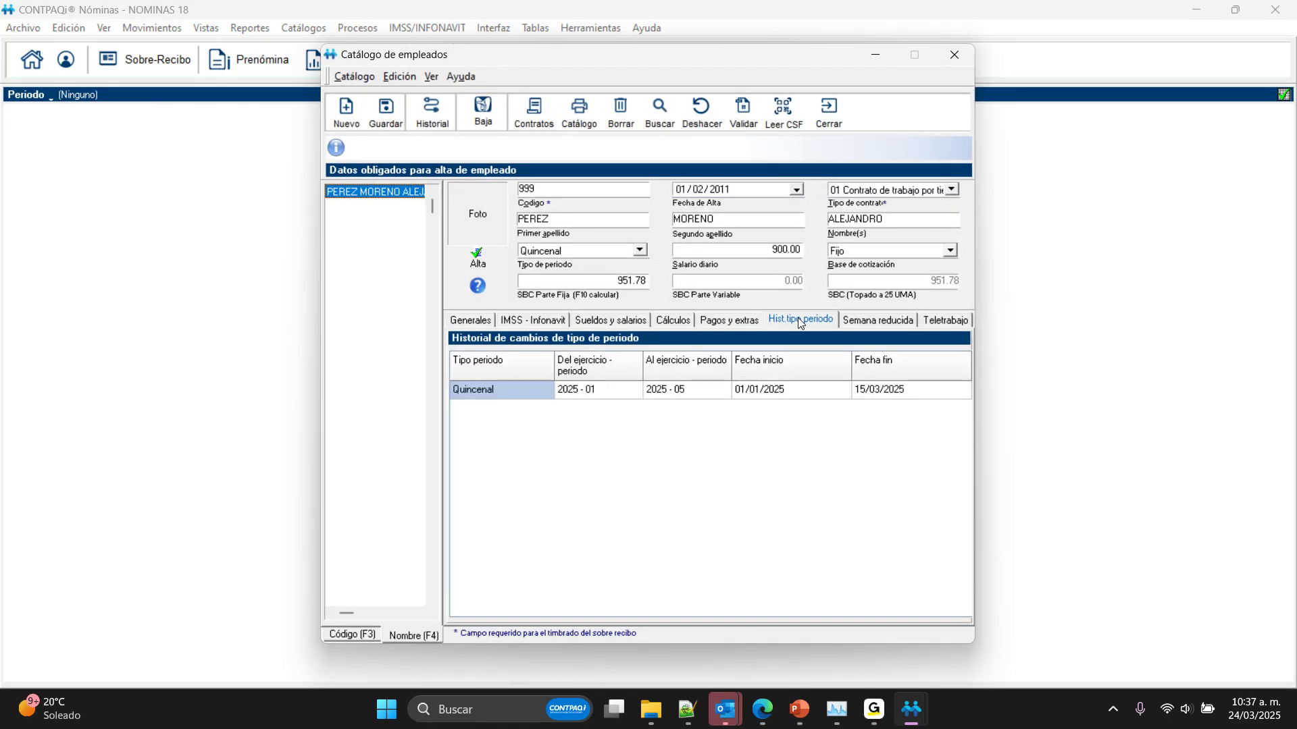
# Step: Examine the employee's bank payment data and extra text and numeric fields, placing the cursor in Campo extra 1
pyautogui.click(735, 315)
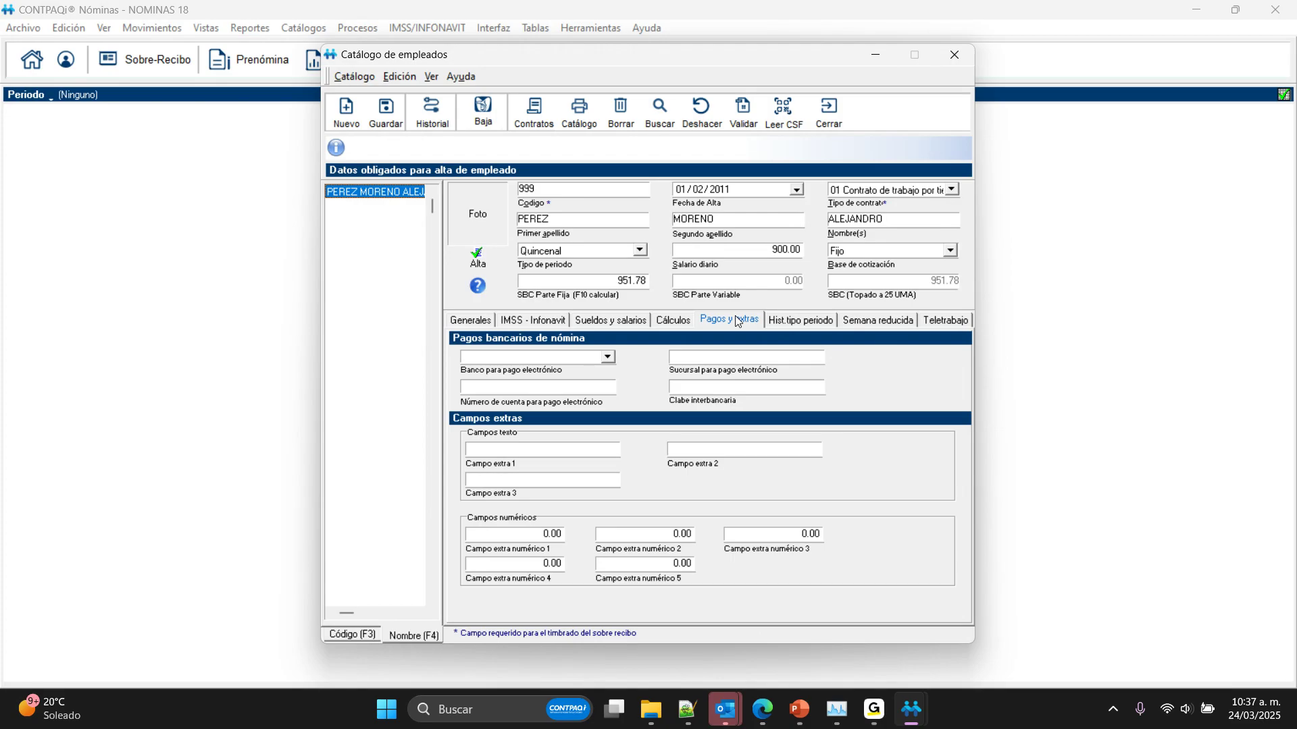
pyautogui.click(544, 450)
# Step: Check the GoTo Webinar window, and back in CONTPAQi Nóminas close the employee catalog
pyautogui.moveTo(874, 709)
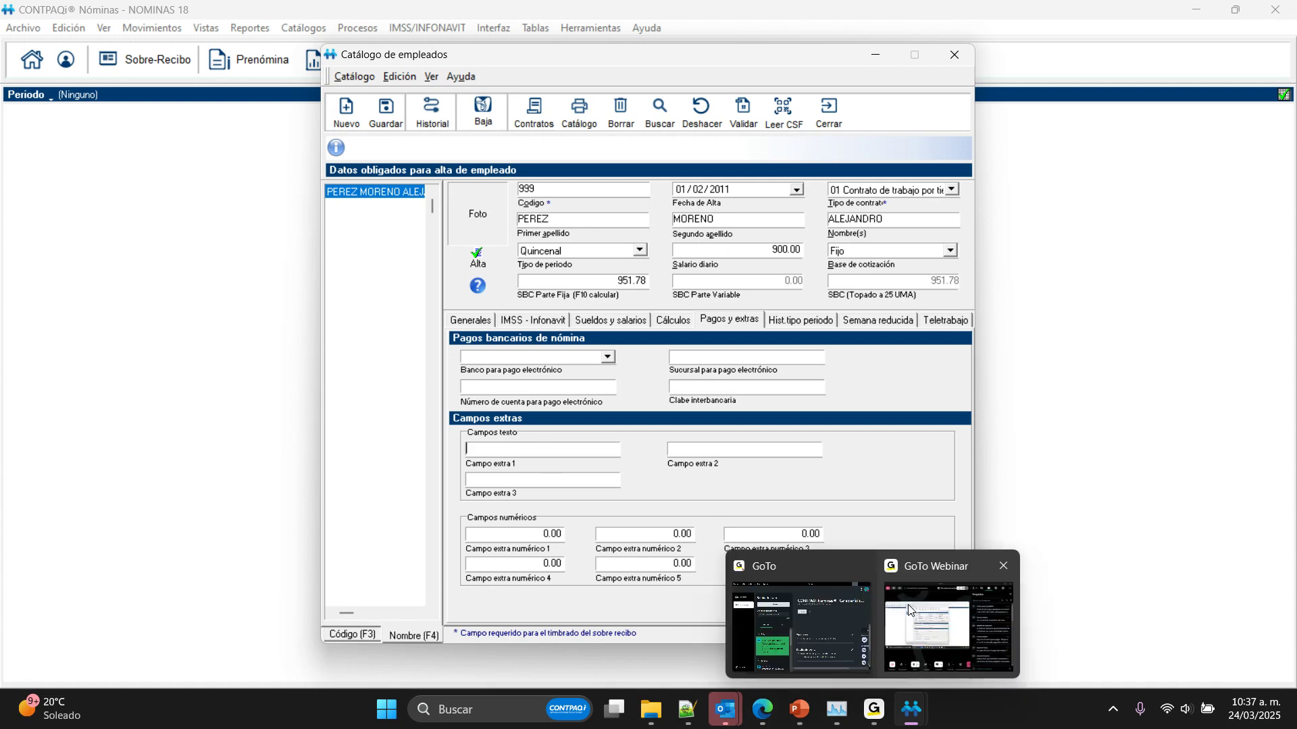
pyautogui.click(909, 610)
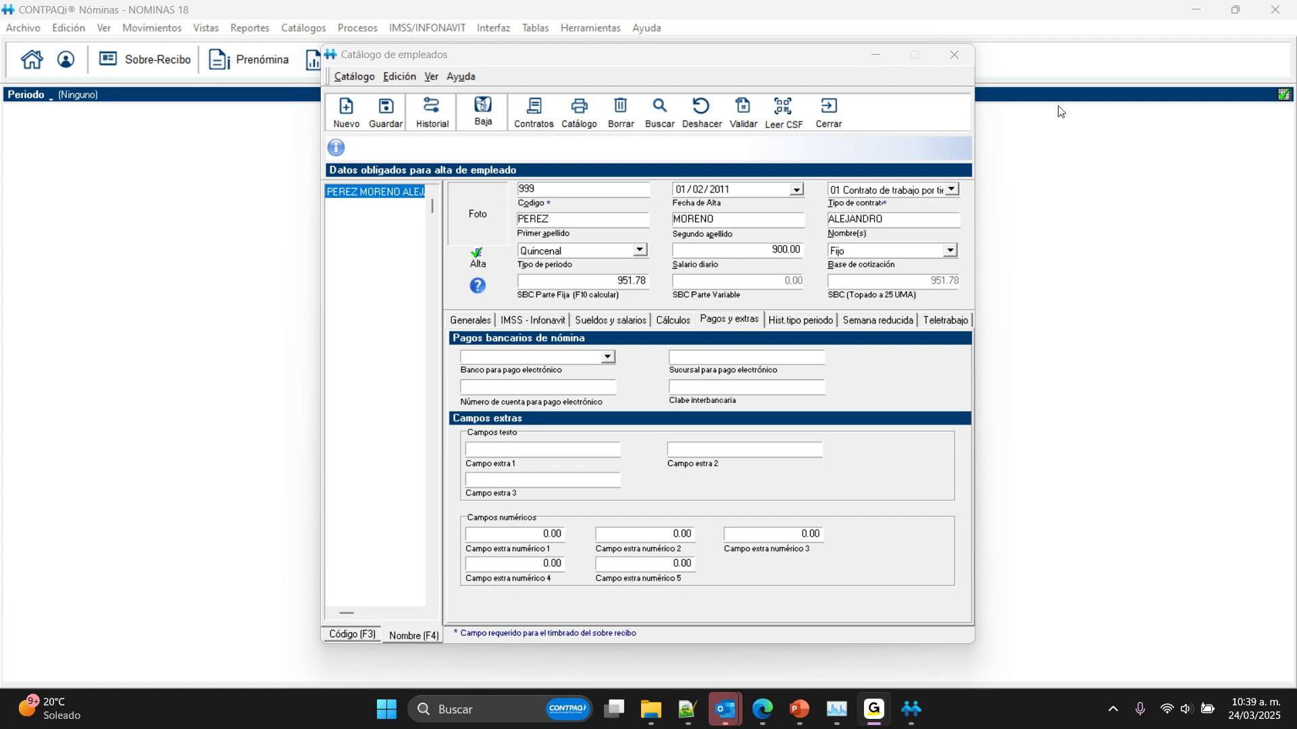
pyautogui.click(1097, 59)
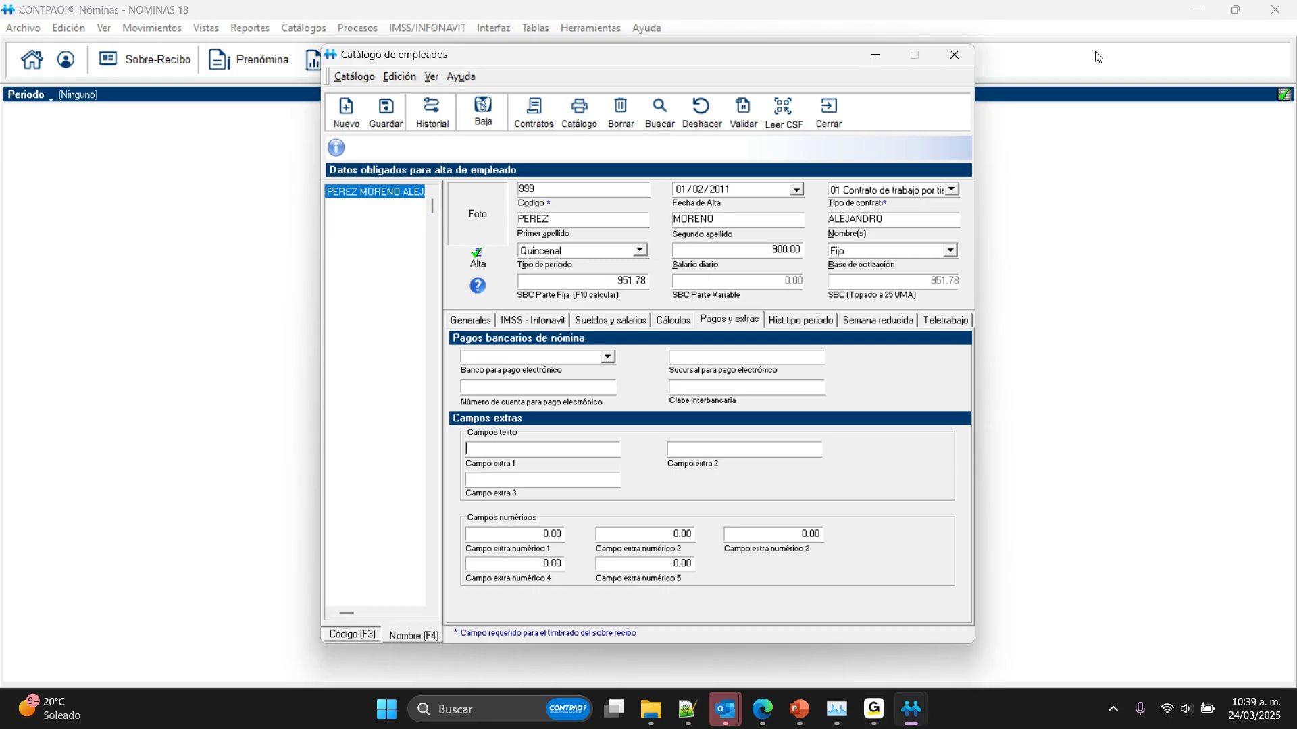
pyautogui.click(831, 111)
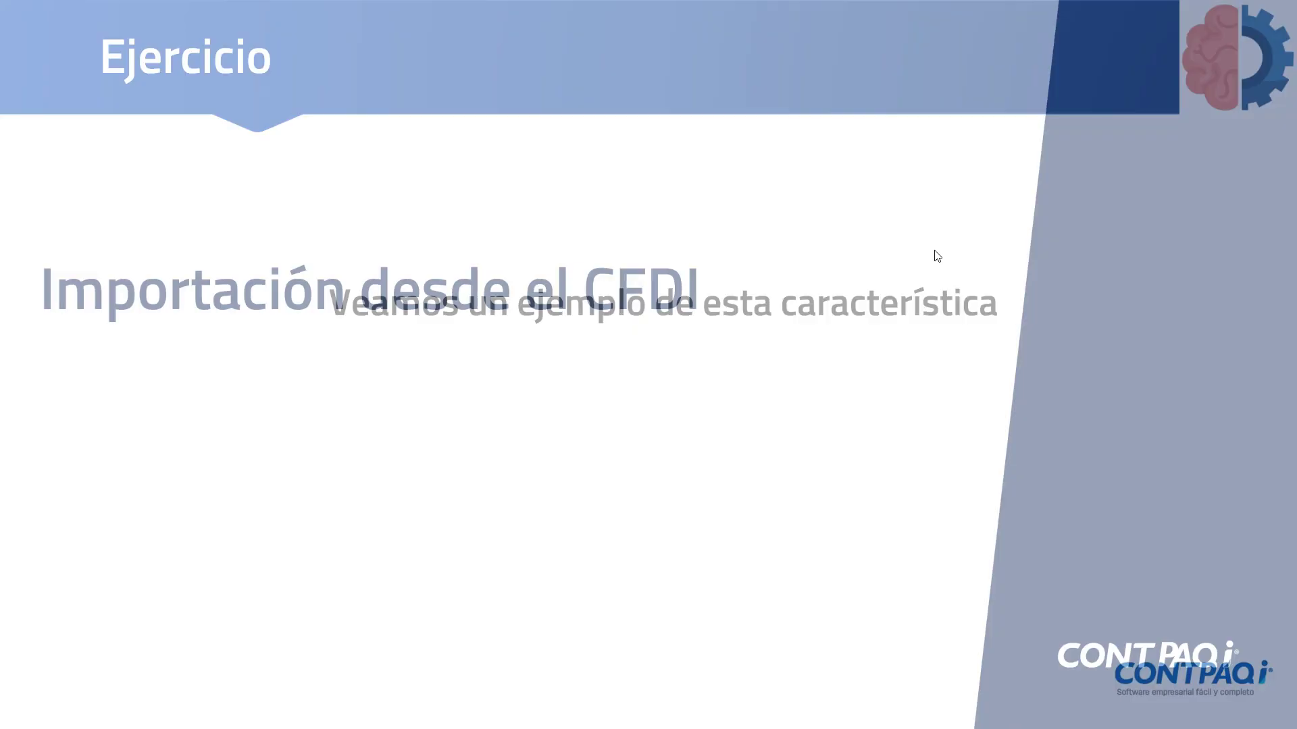
pyautogui.click(934, 252)
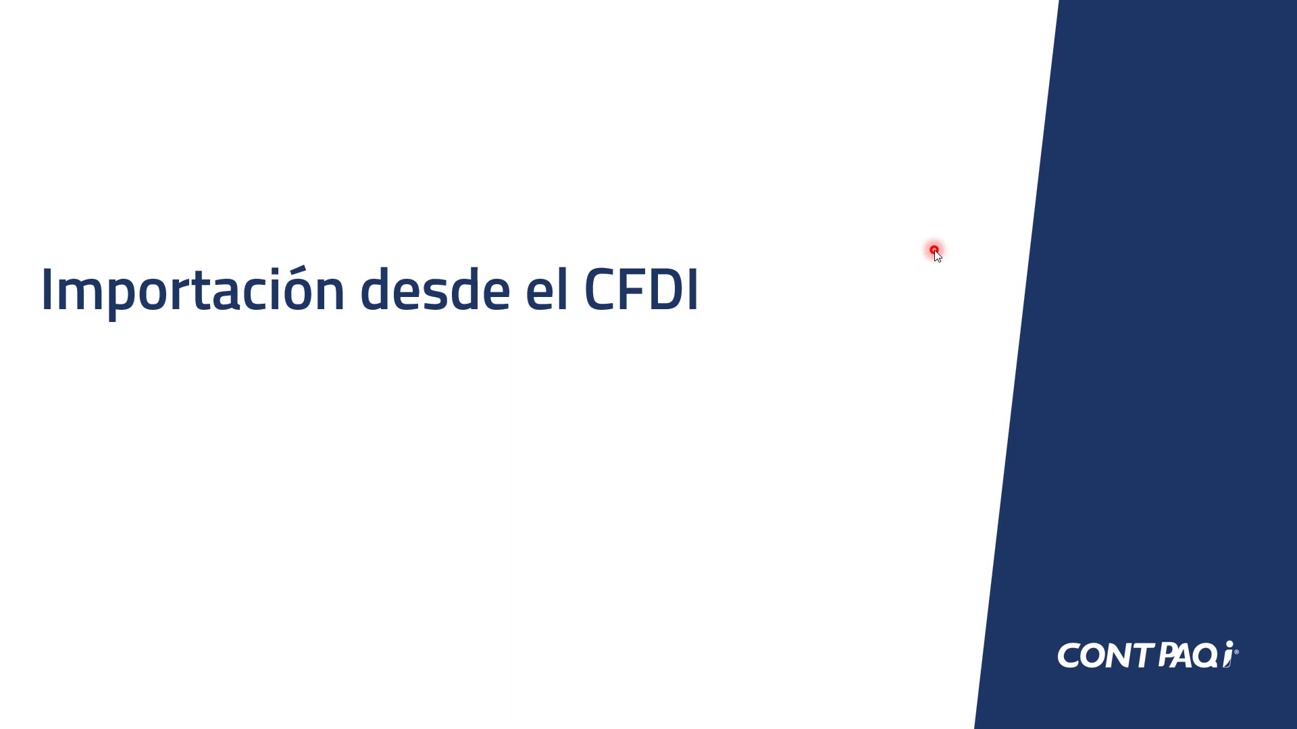
pyautogui.click(934, 252)
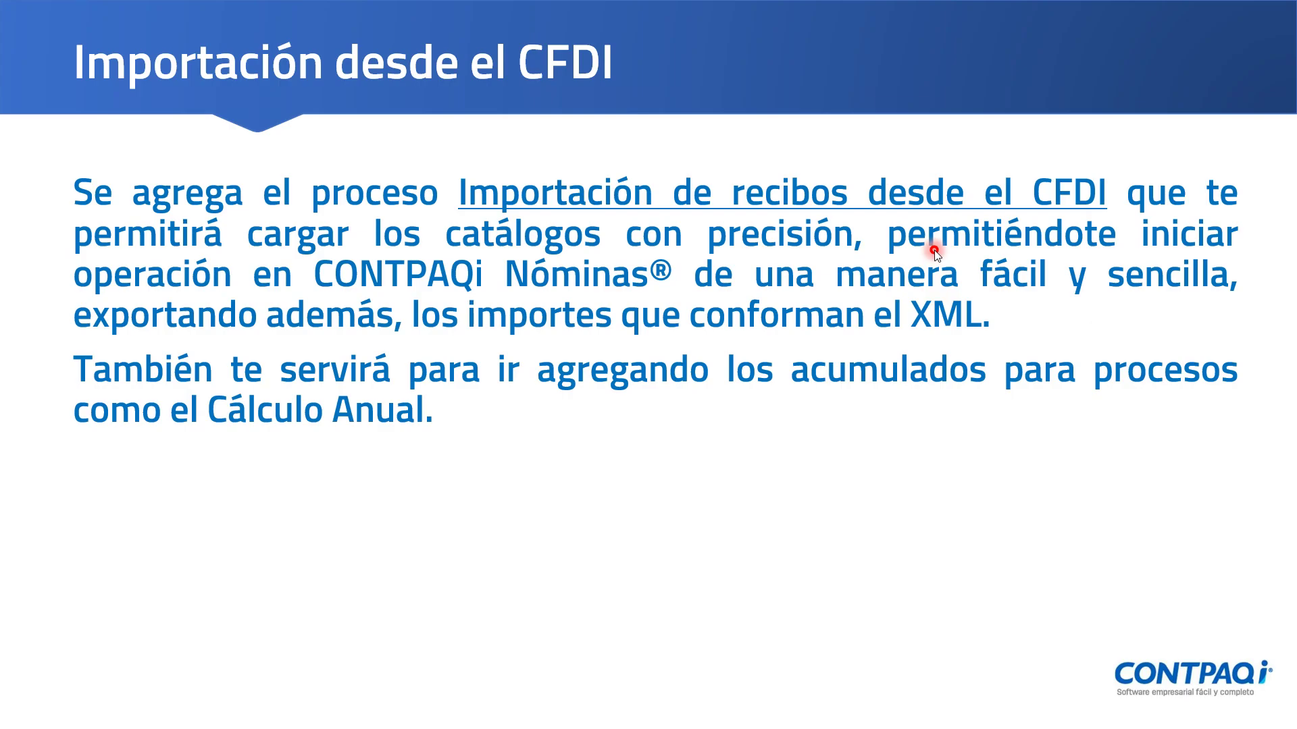
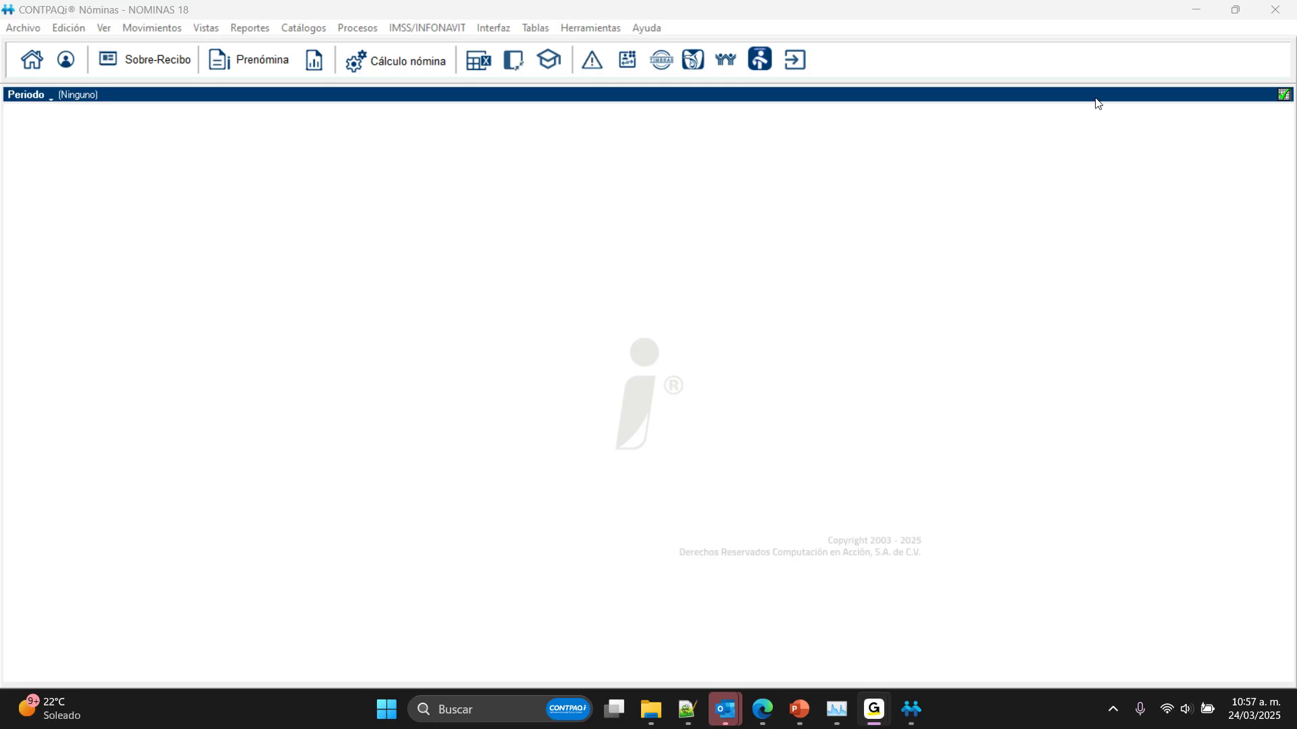
# Step: Dismiss the company selection without changing the company and make Quincenal the active period type
pyautogui.click(1095, 99)
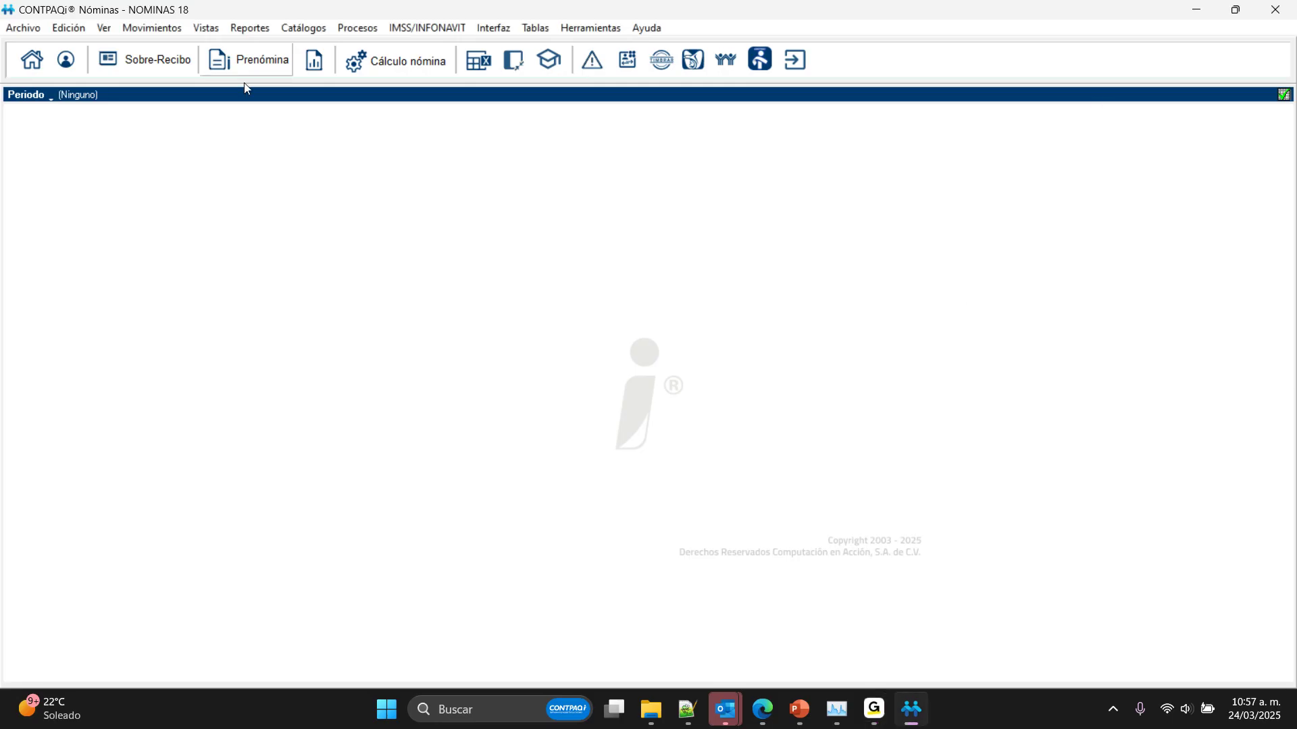
pyautogui.click(33, 60)
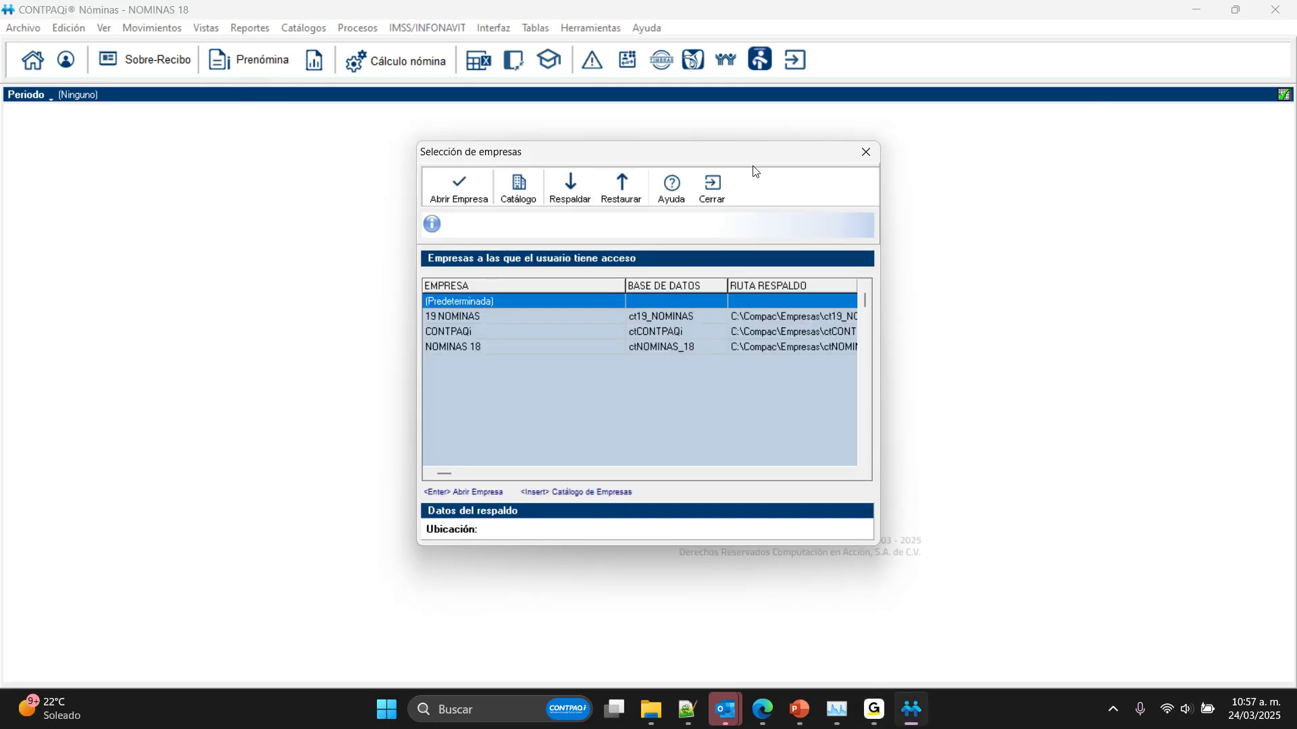
pyautogui.click(713, 187)
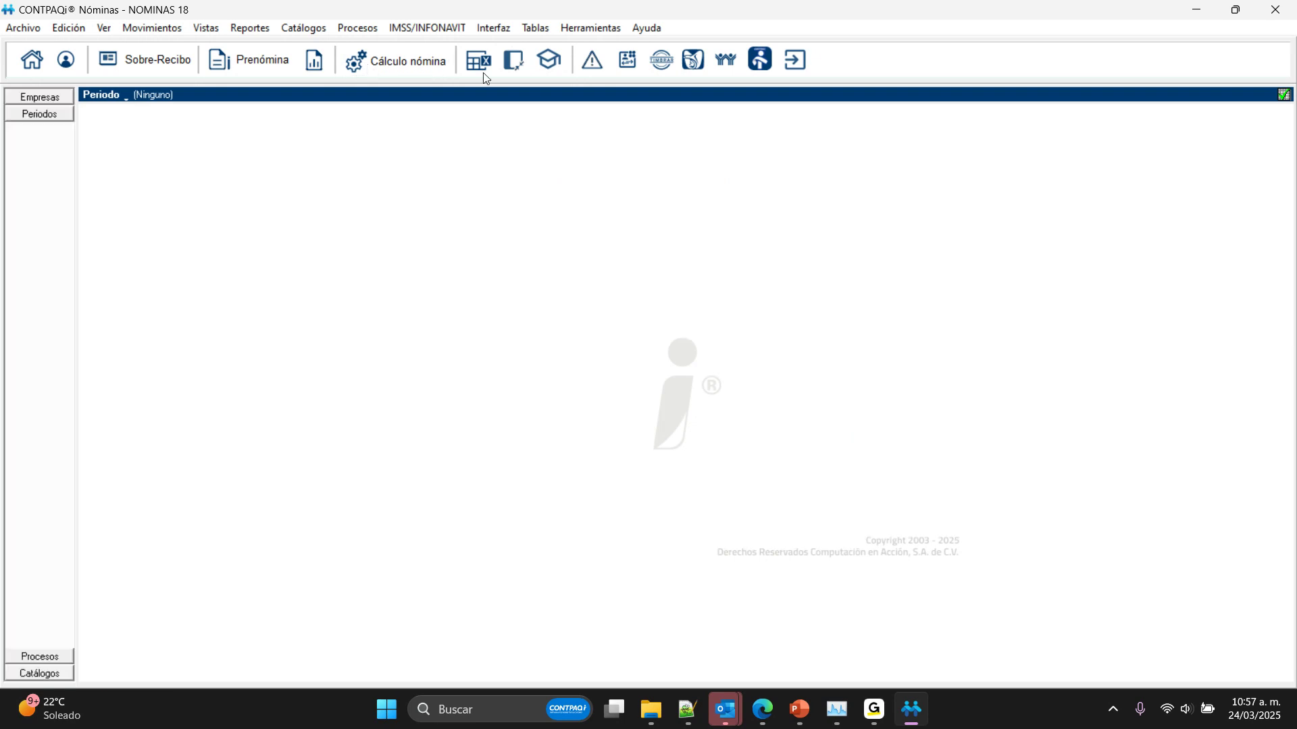
pyautogui.click(35, 164)
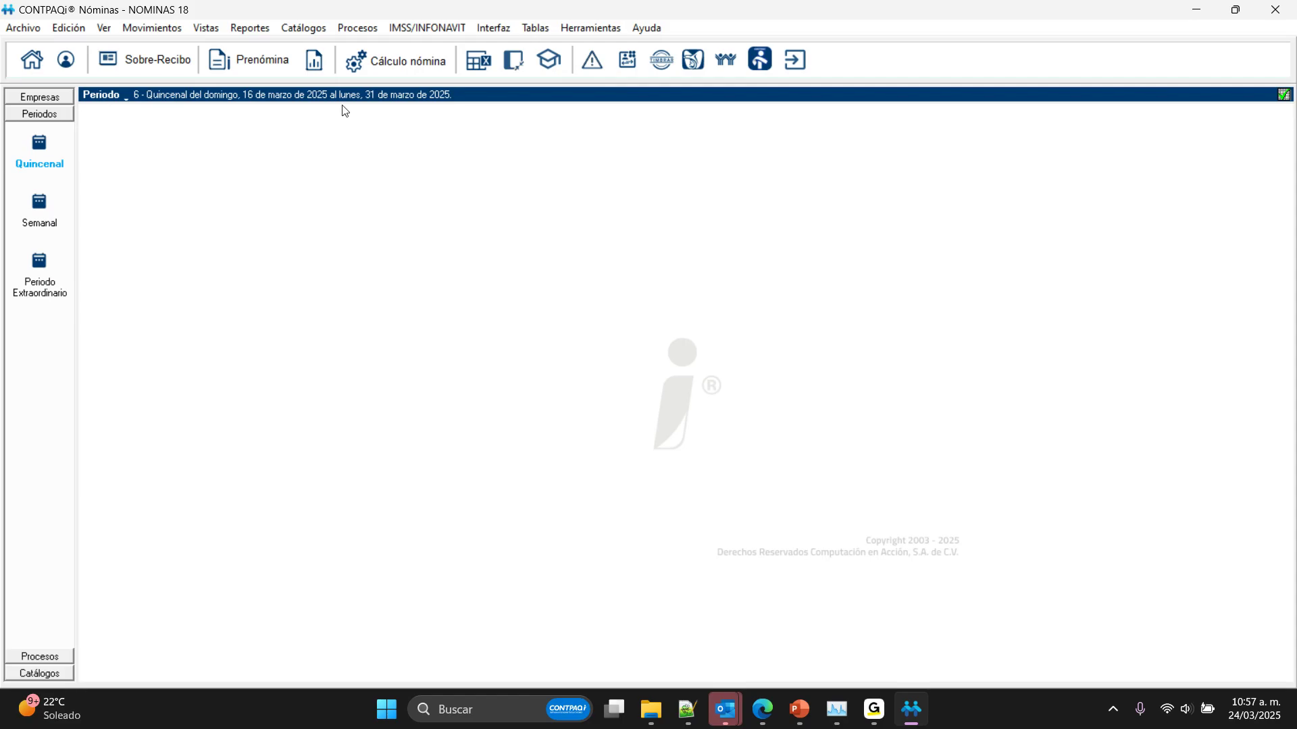
# Step: Check the employee catalog for the employees registered in the company and close it
pyautogui.click(358, 29)
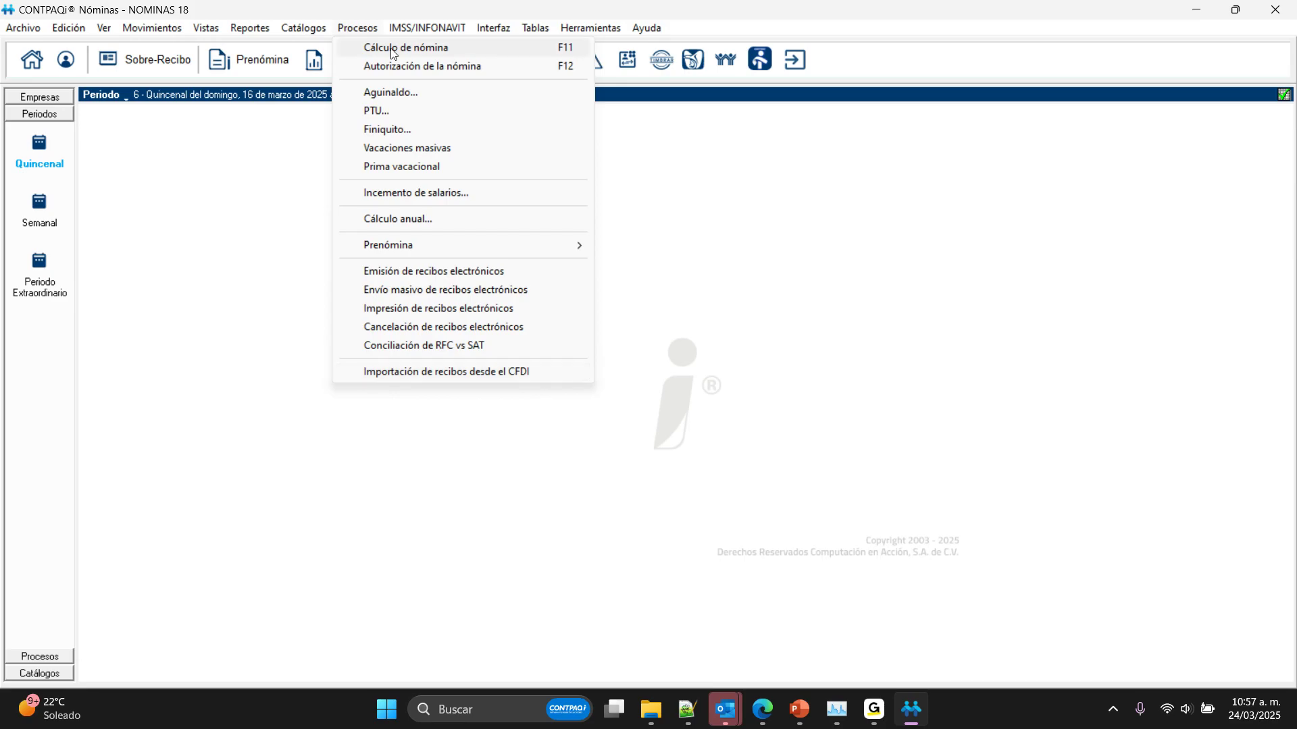
pyautogui.click(310, 46)
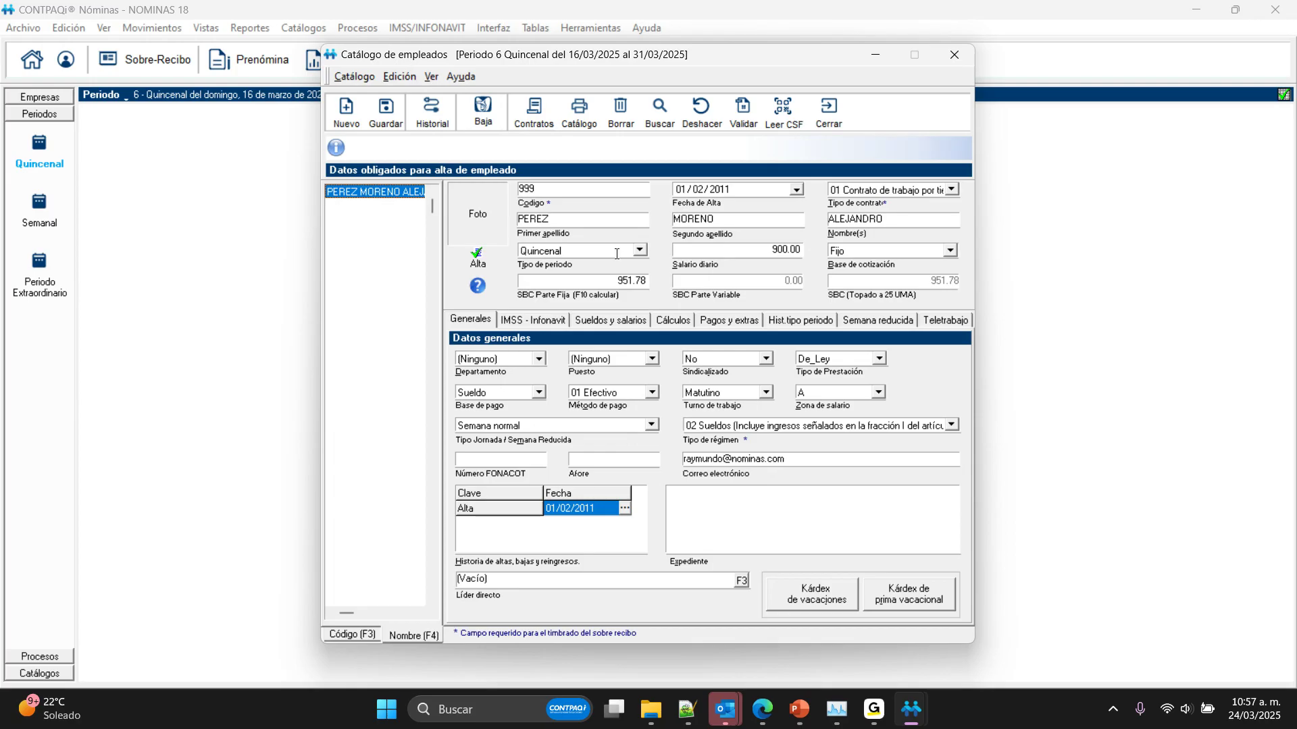
pyautogui.click(832, 115)
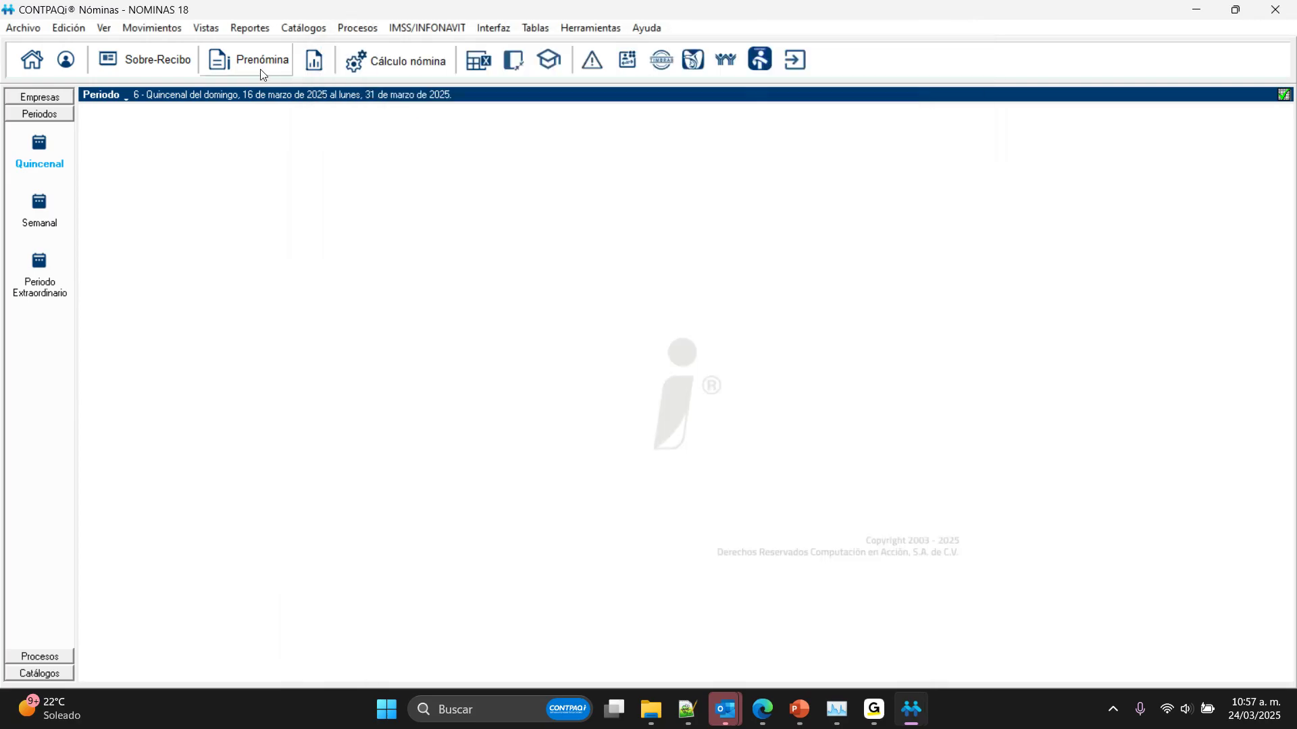
# Step: Review the employer registrations catalog, viewing the second registration's general data, and close it
pyautogui.click(317, 29)
pyautogui.click(333, 67)
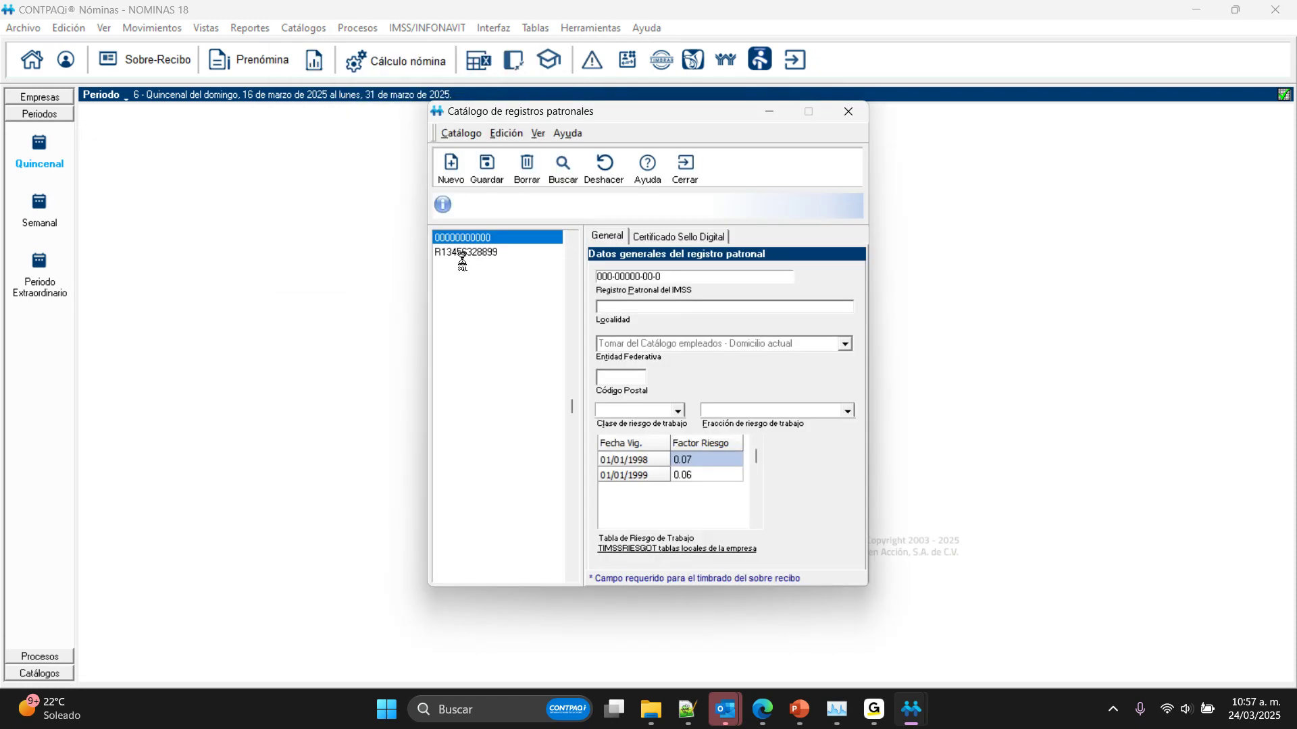
pyautogui.click(461, 253)
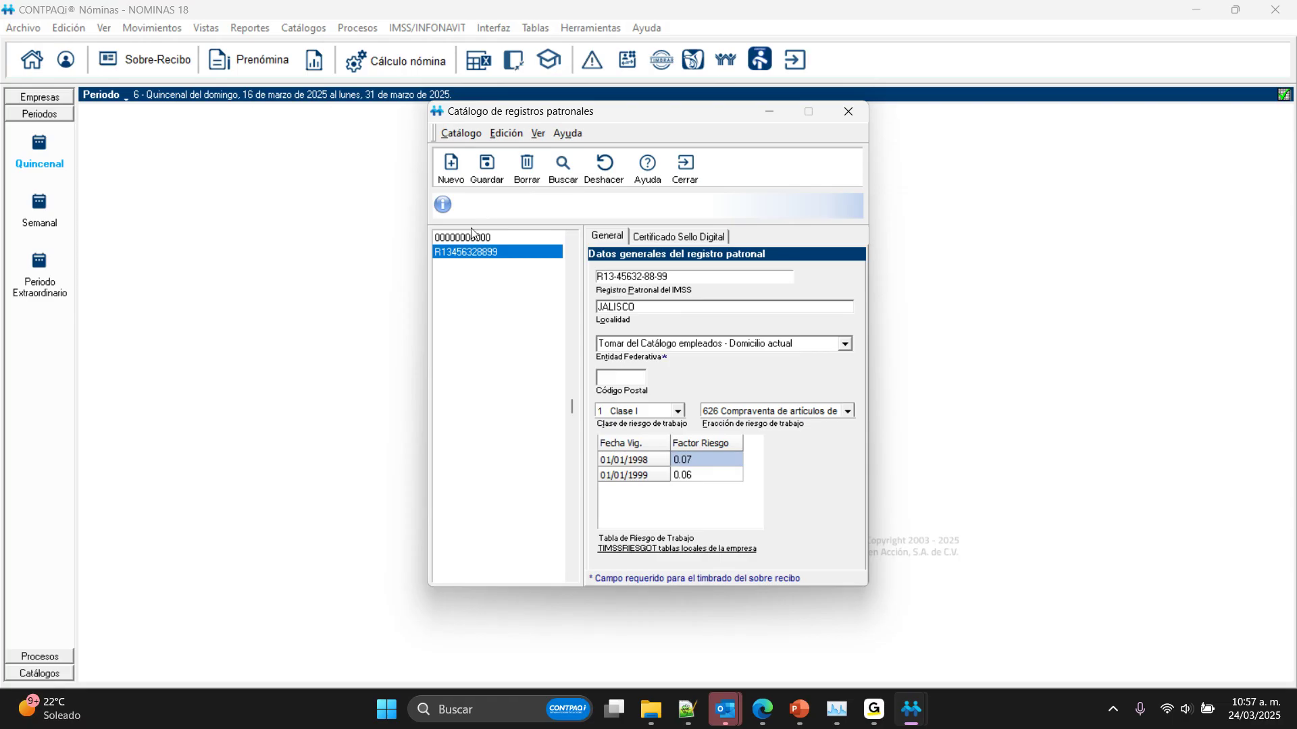
pyautogui.press('Escape')
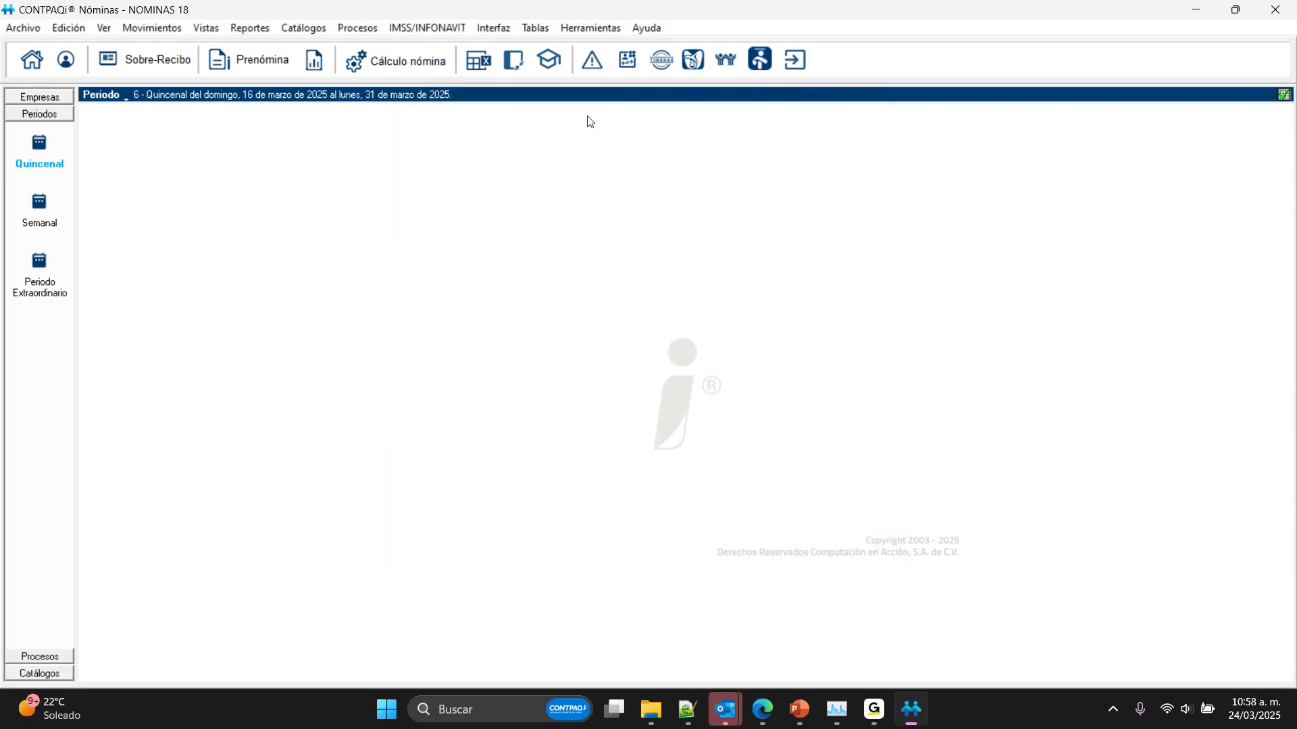
# Step: Check the department and job position catalogs for existing records and close them
pyautogui.click(286, 29)
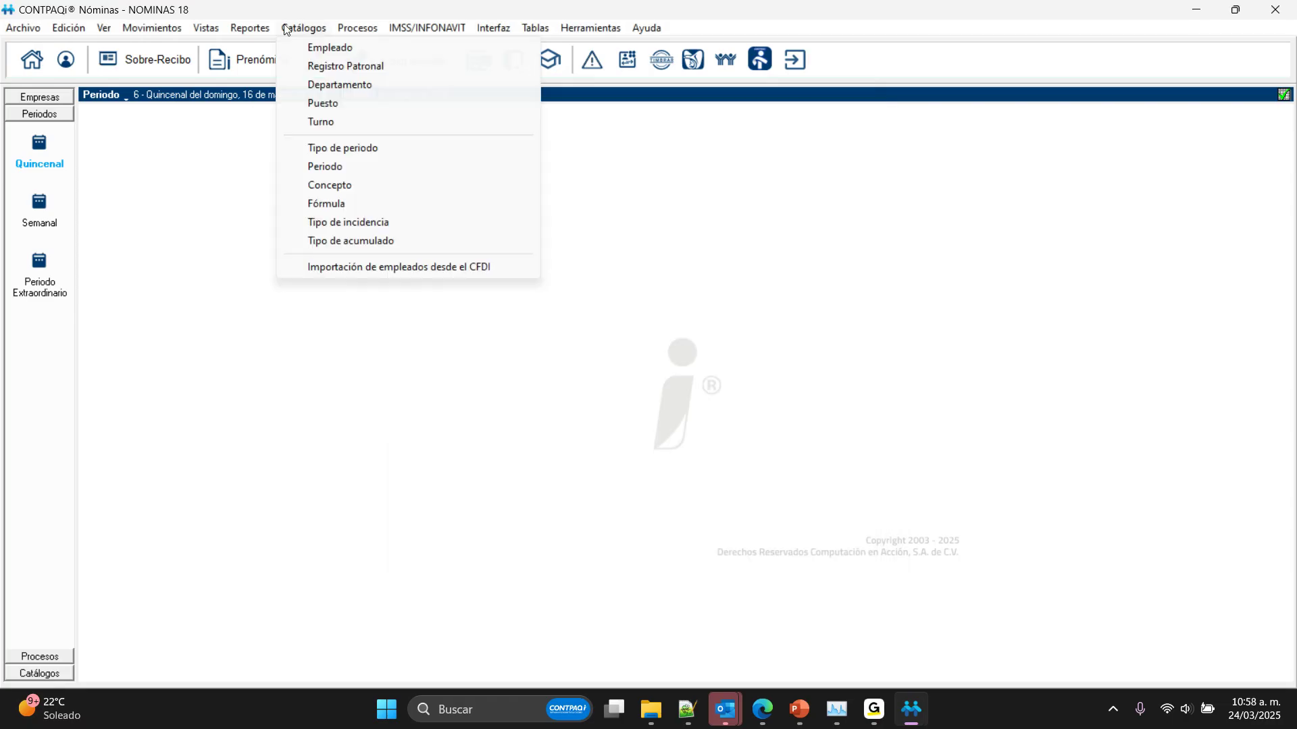
pyautogui.click(314, 86)
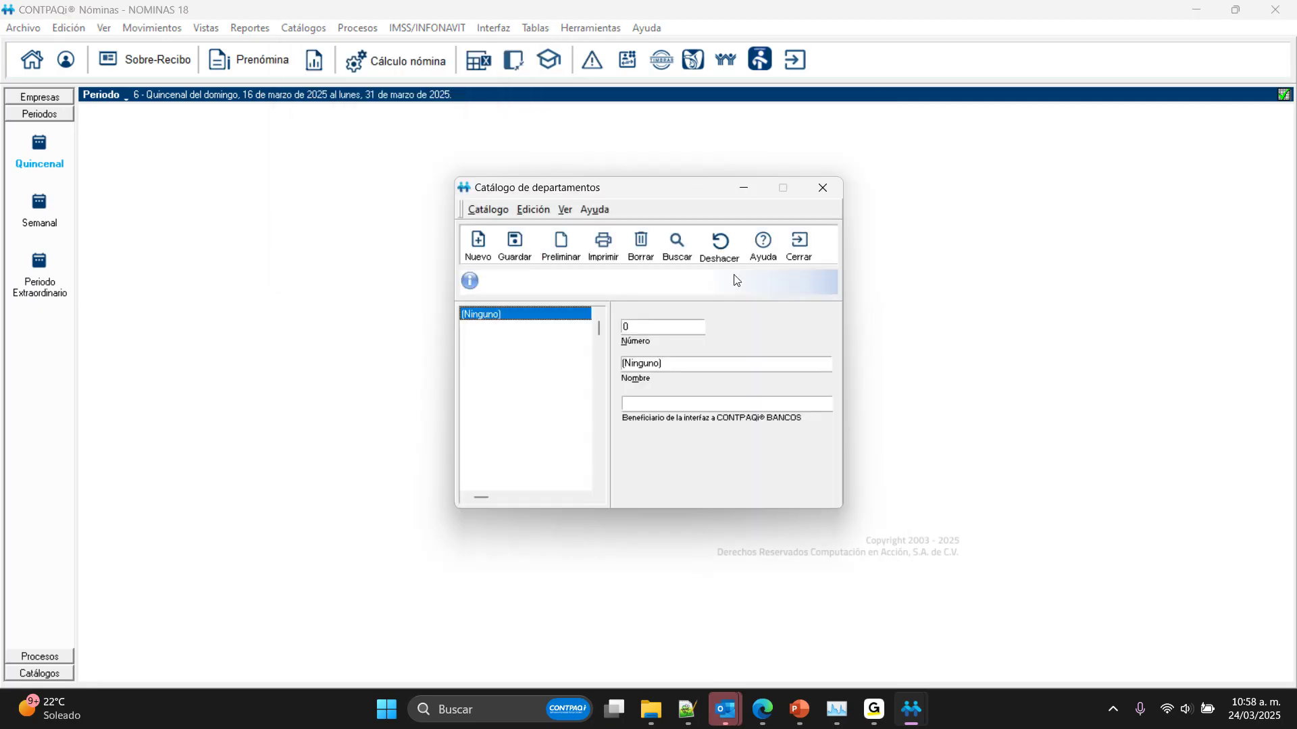
pyautogui.press('Escape')
pyautogui.click(303, 28)
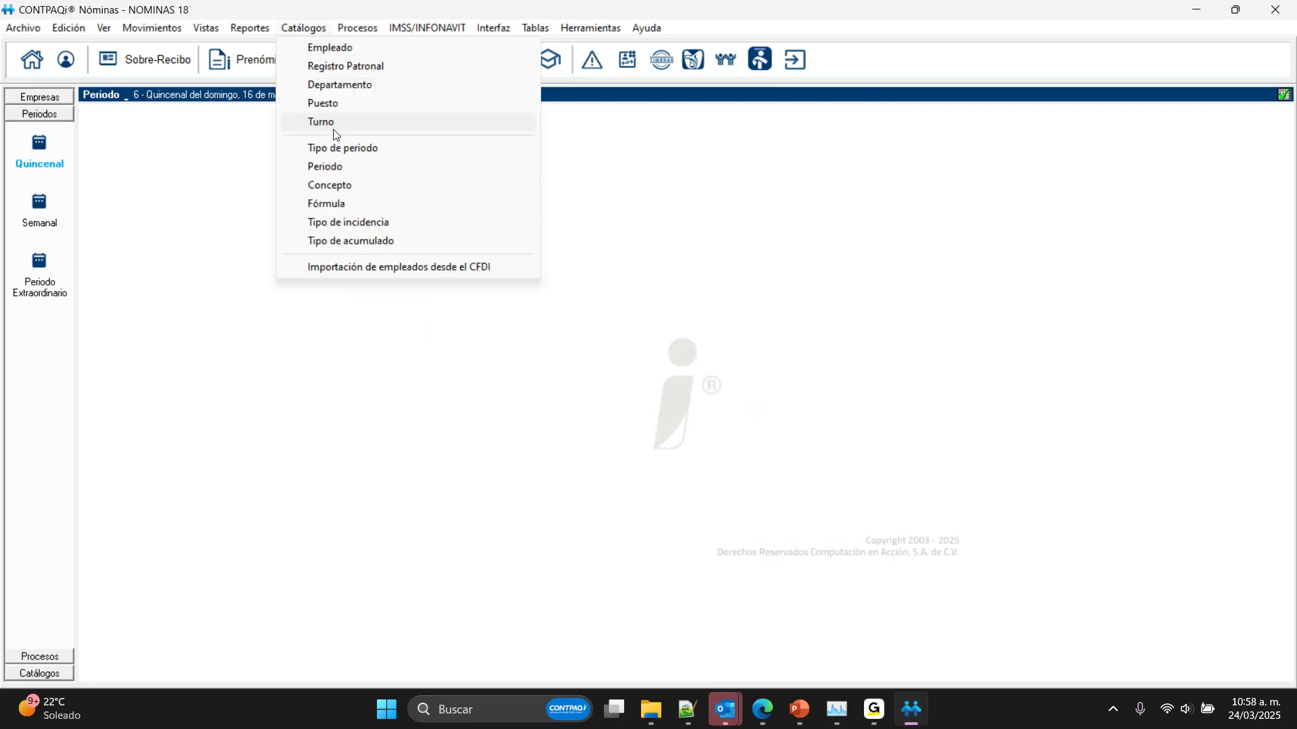
pyautogui.click(324, 104)
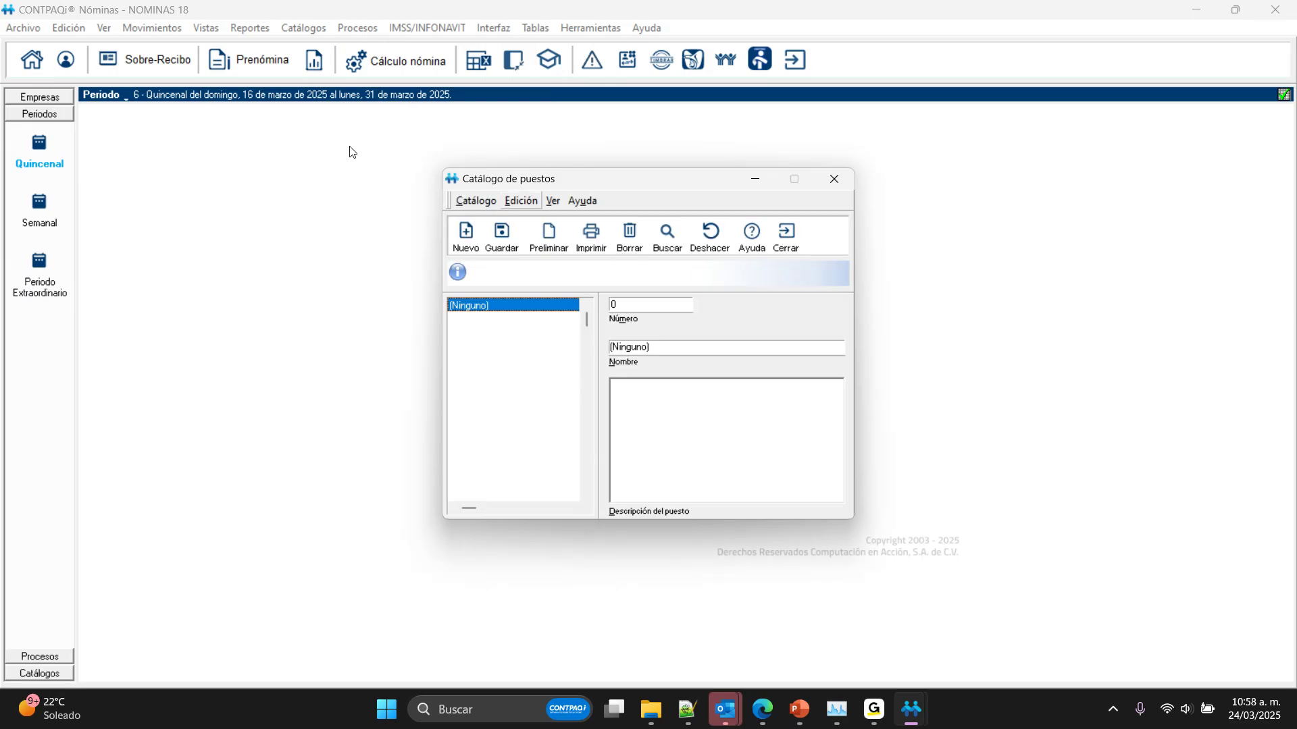
pyautogui.click(788, 240)
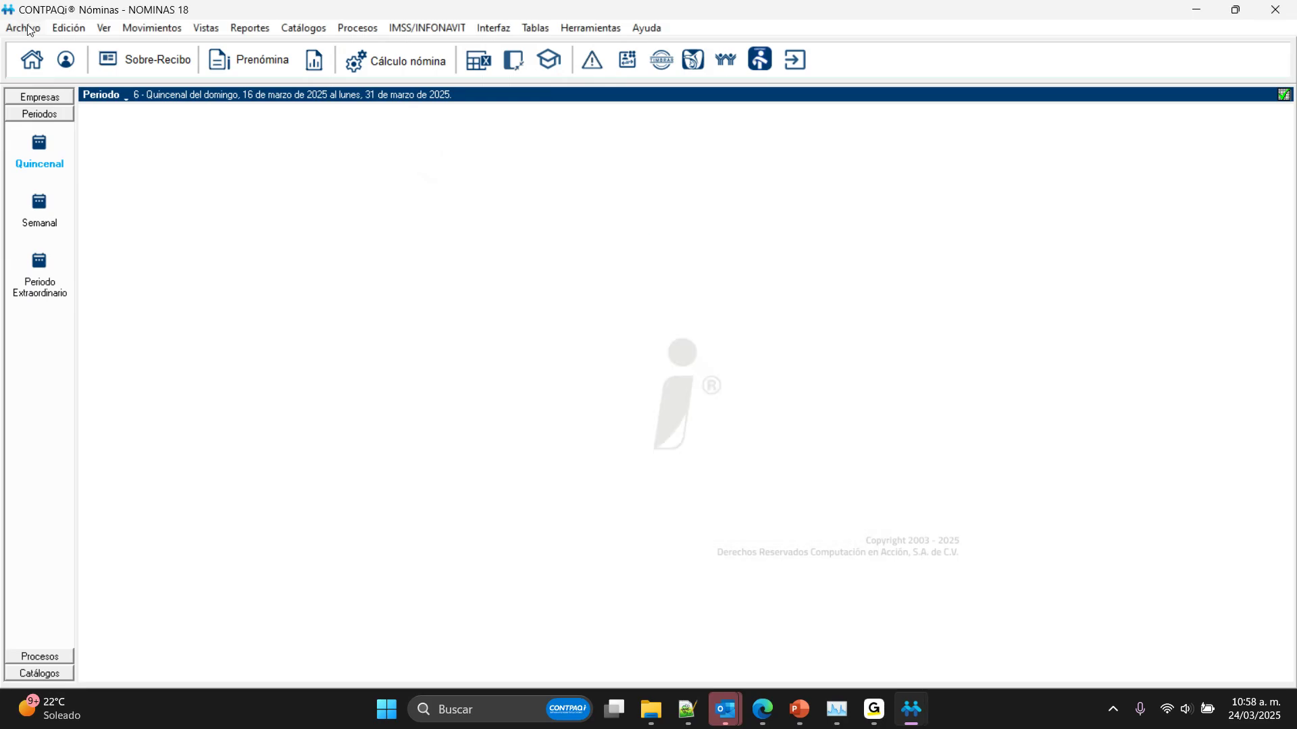
# Step: Check the issued payroll XML listing with the start date filter cleared, and close the viewer
pyautogui.click(26, 28)
pyautogui.click(59, 176)
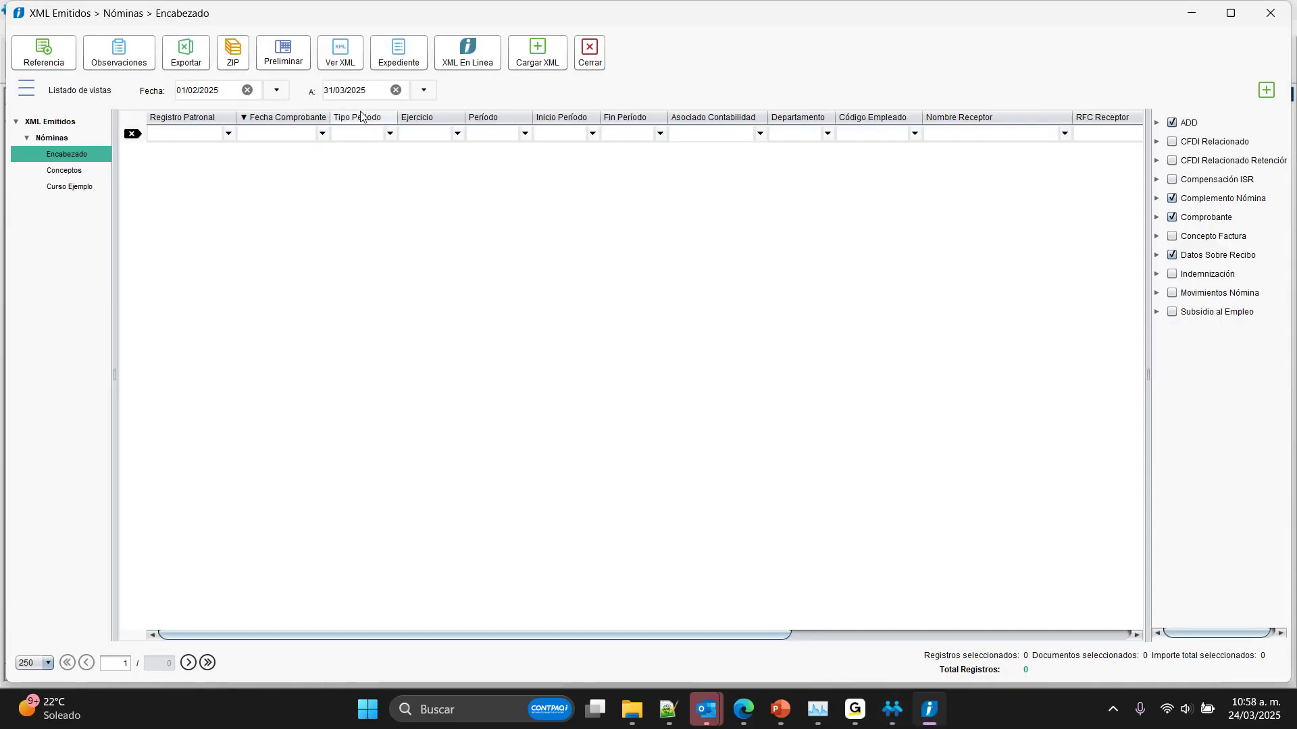
pyautogui.click(246, 92)
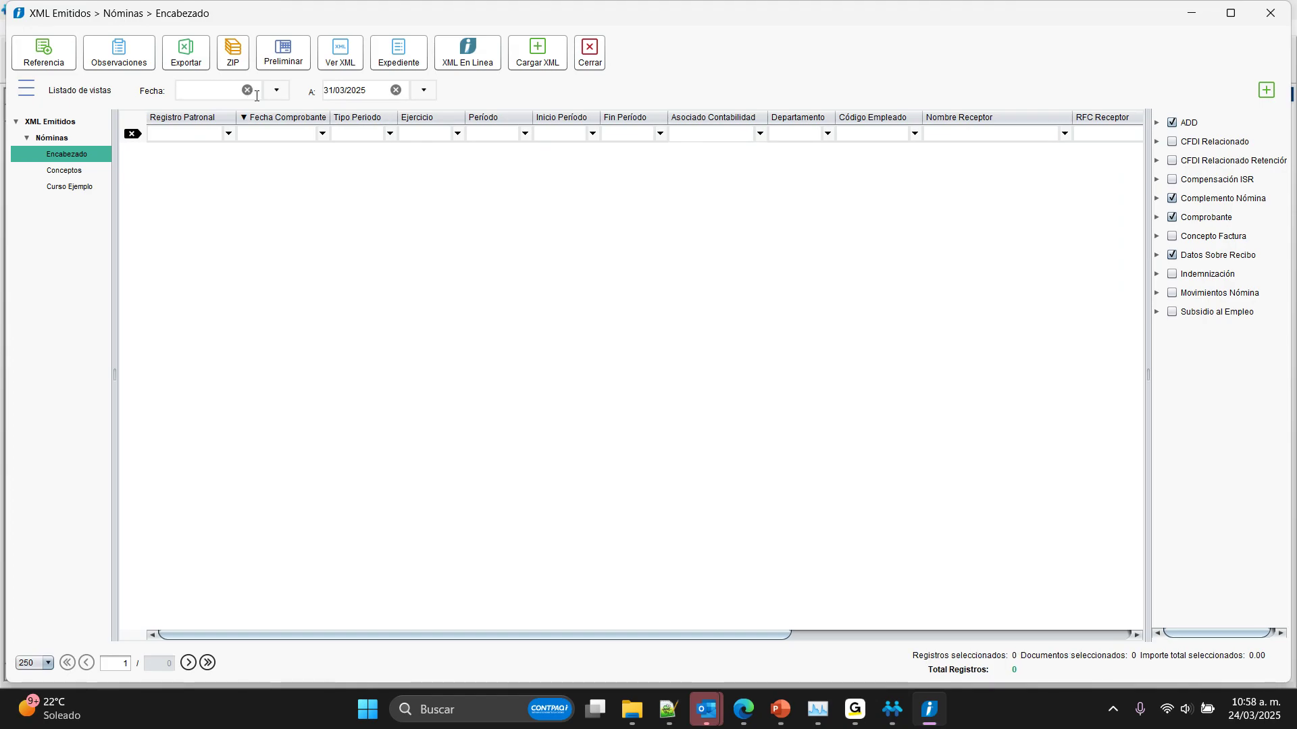
pyautogui.click(588, 62)
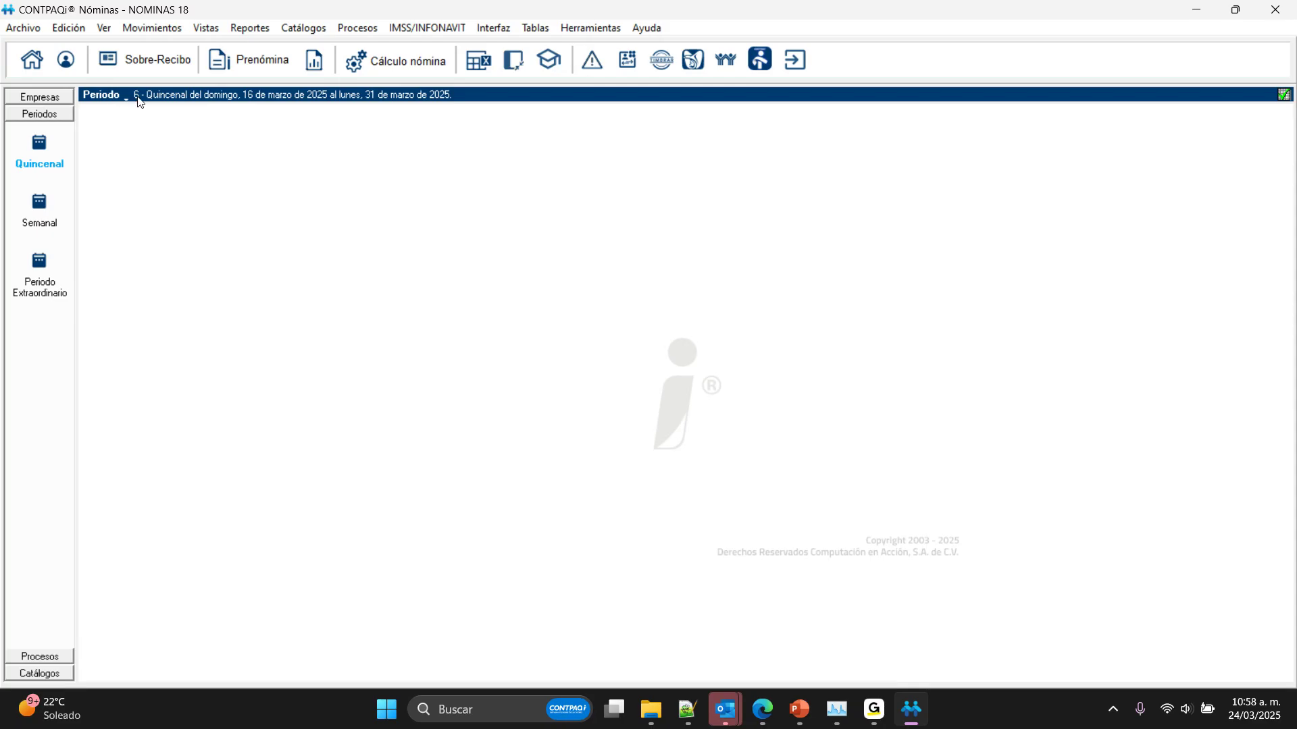
# Step: Start the import of payroll receipts from CFDI with the Cargar Movimientos y Empleados option
pyautogui.click(358, 28)
pyautogui.click(419, 370)
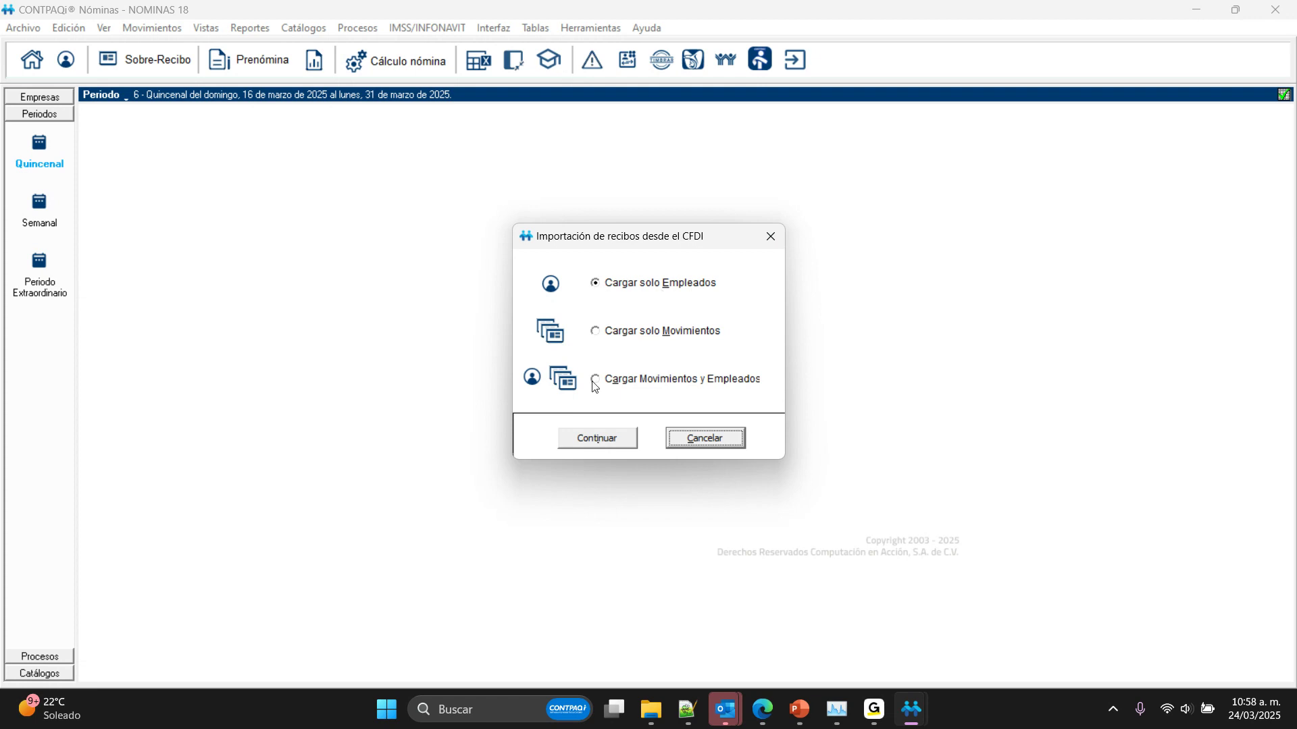
pyautogui.click(627, 382)
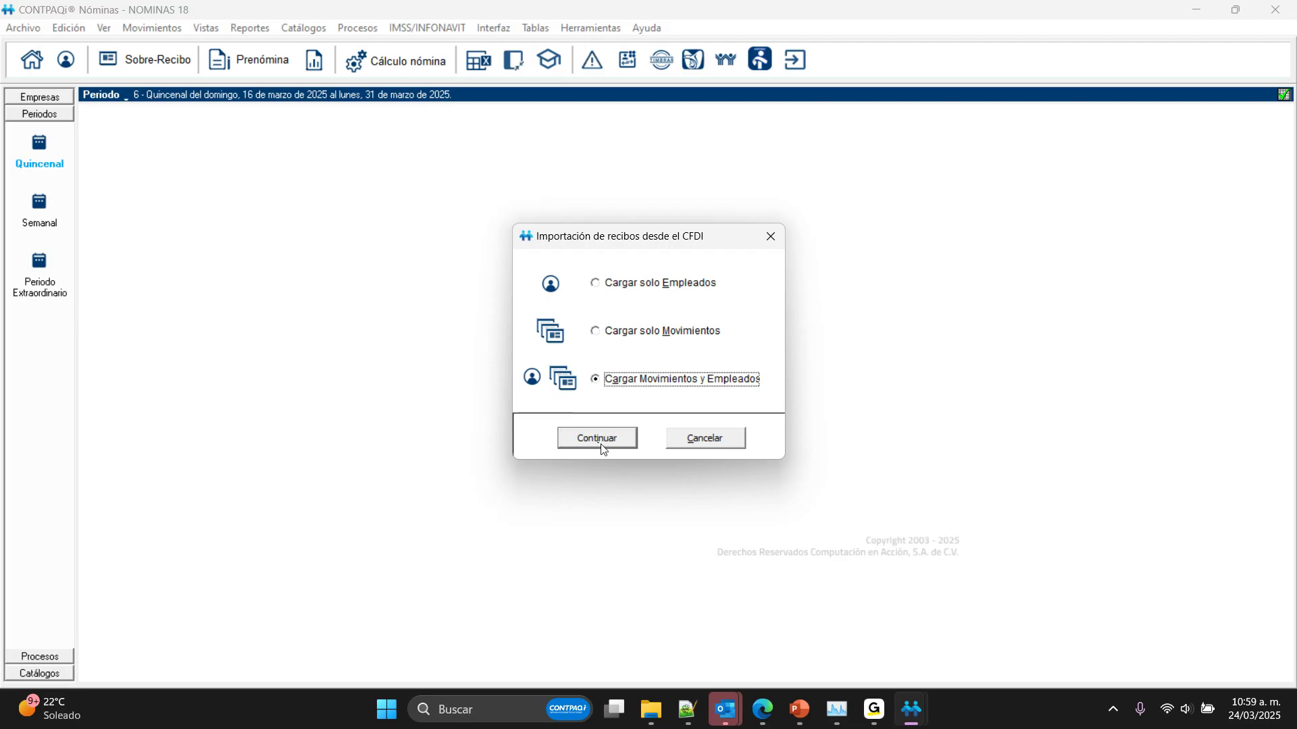
pyautogui.click(577, 439)
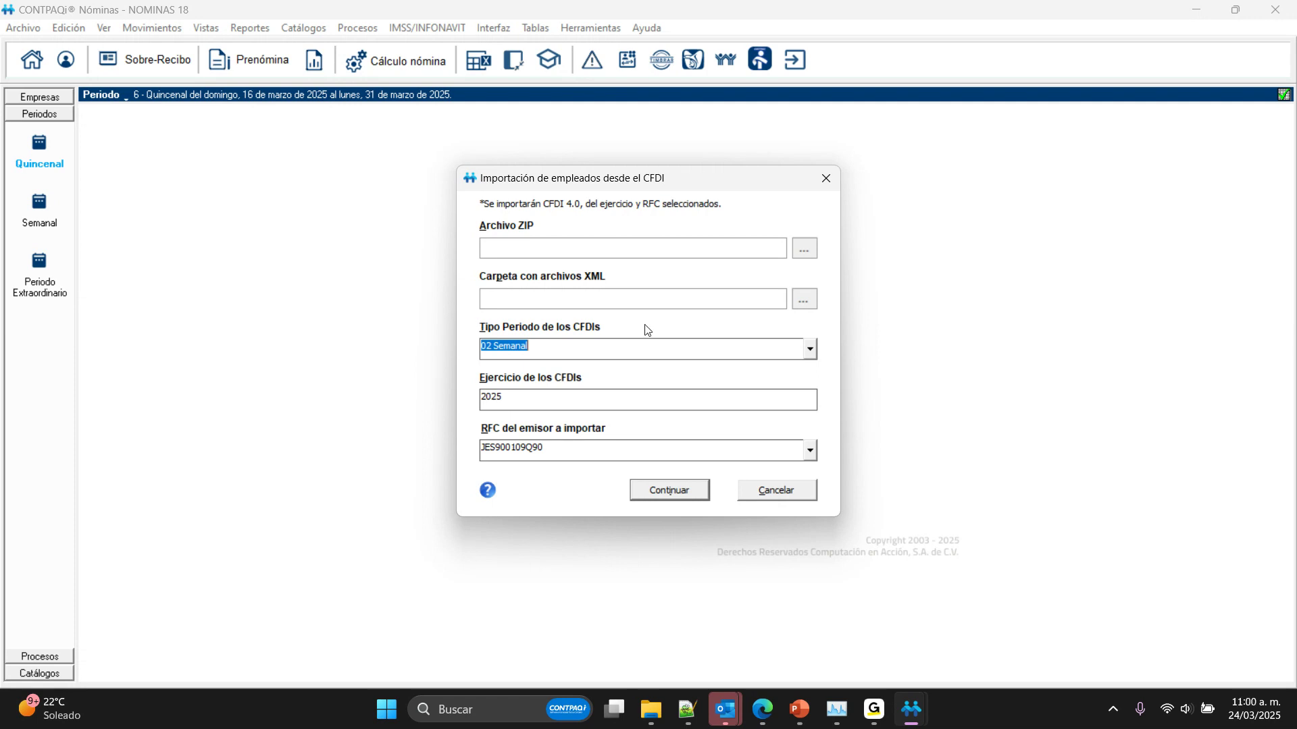
# Step: Set the CFDI period type to 04 Quincenal and choose CFDI_nóminas.zip as the ZIP file to import
pyautogui.click(810, 349)
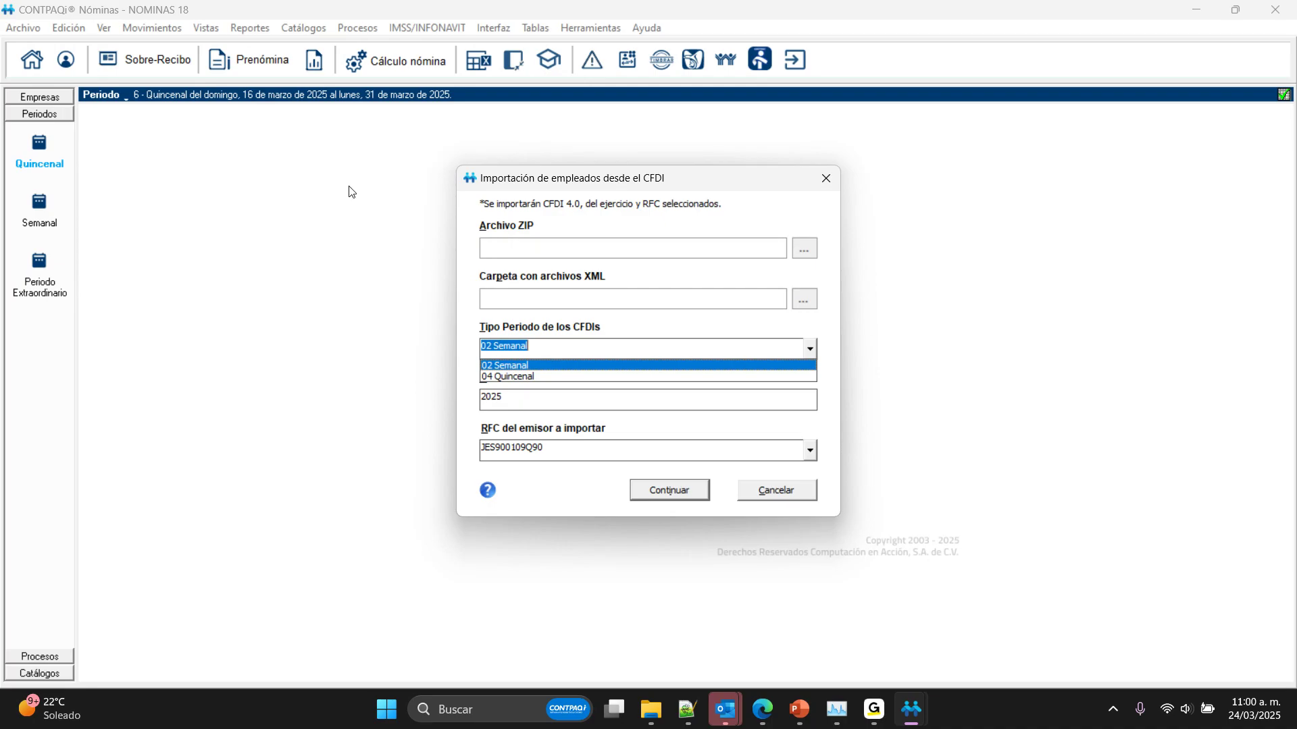
pyautogui.click(507, 377)
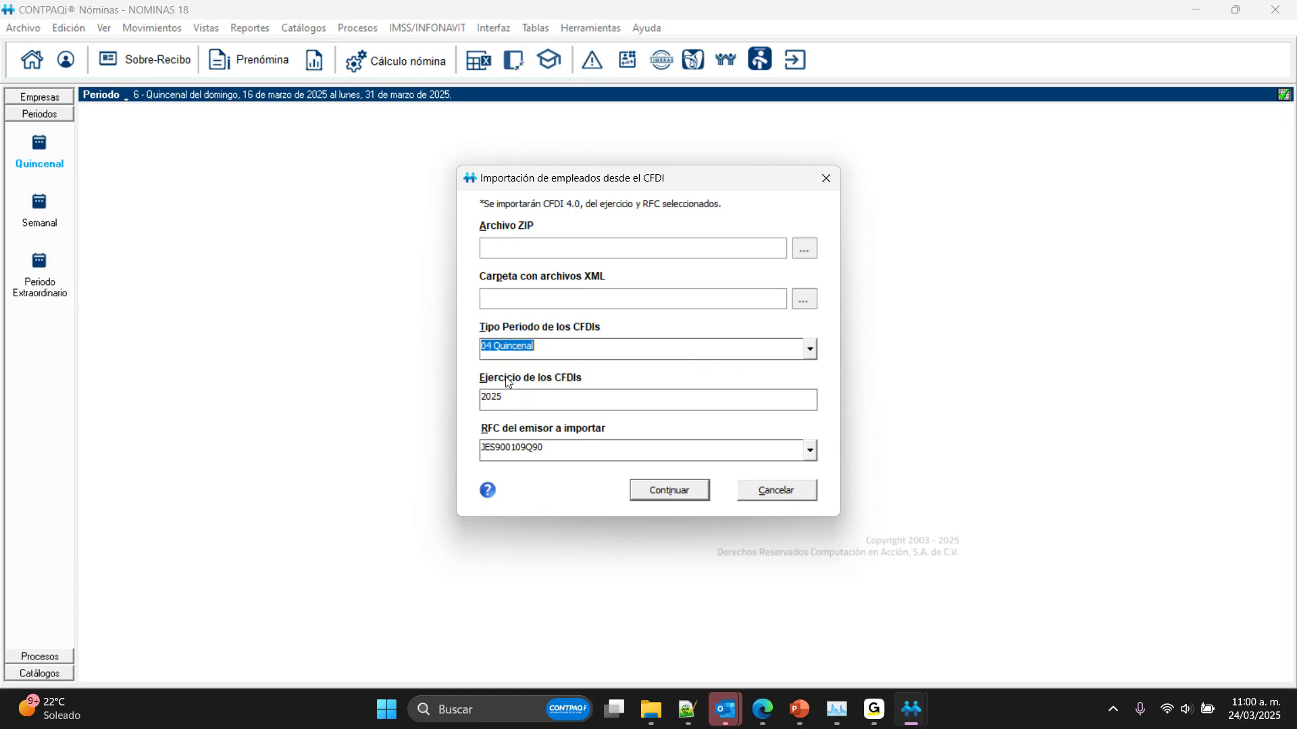
pyautogui.click(803, 251)
pyautogui.click(560, 241)
pyautogui.click(843, 413)
pyautogui.click(541, 397)
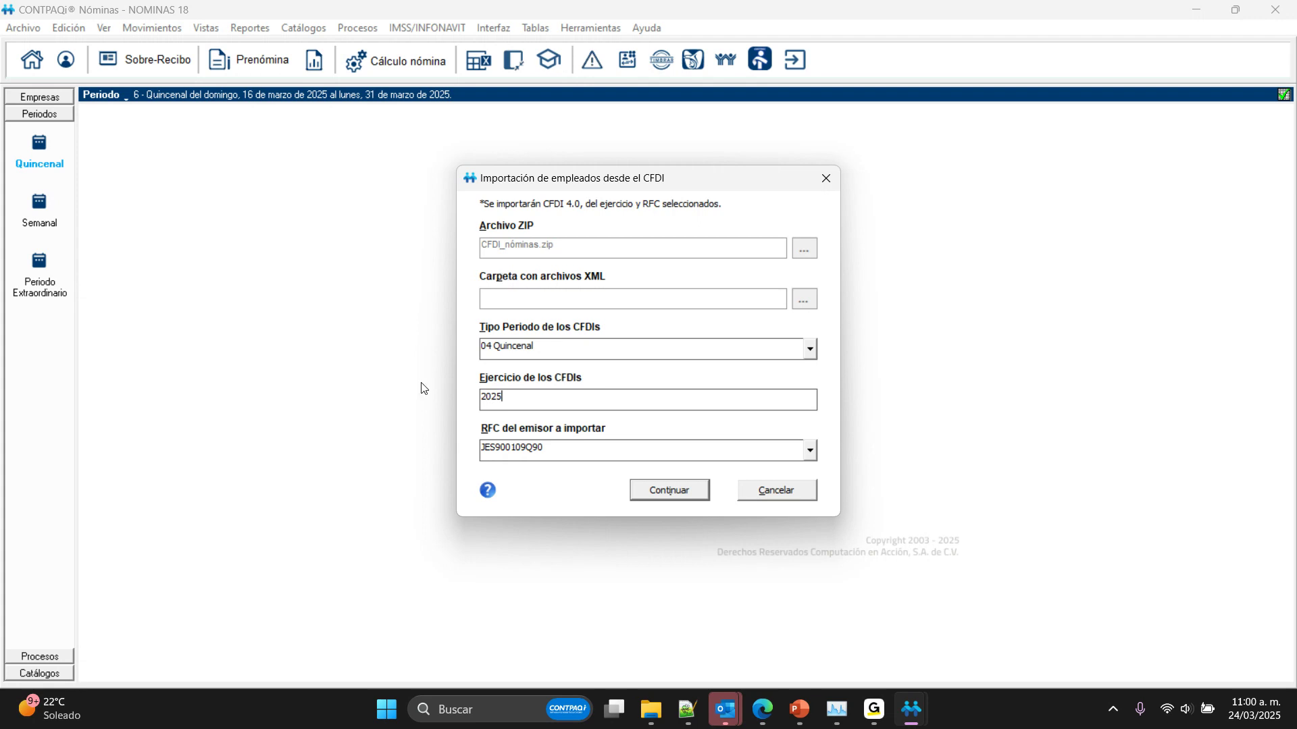
# Step: Select the issuer's RFC, process the CFDI files and accept the summary to reach the employee import list
pyautogui.click(783, 448)
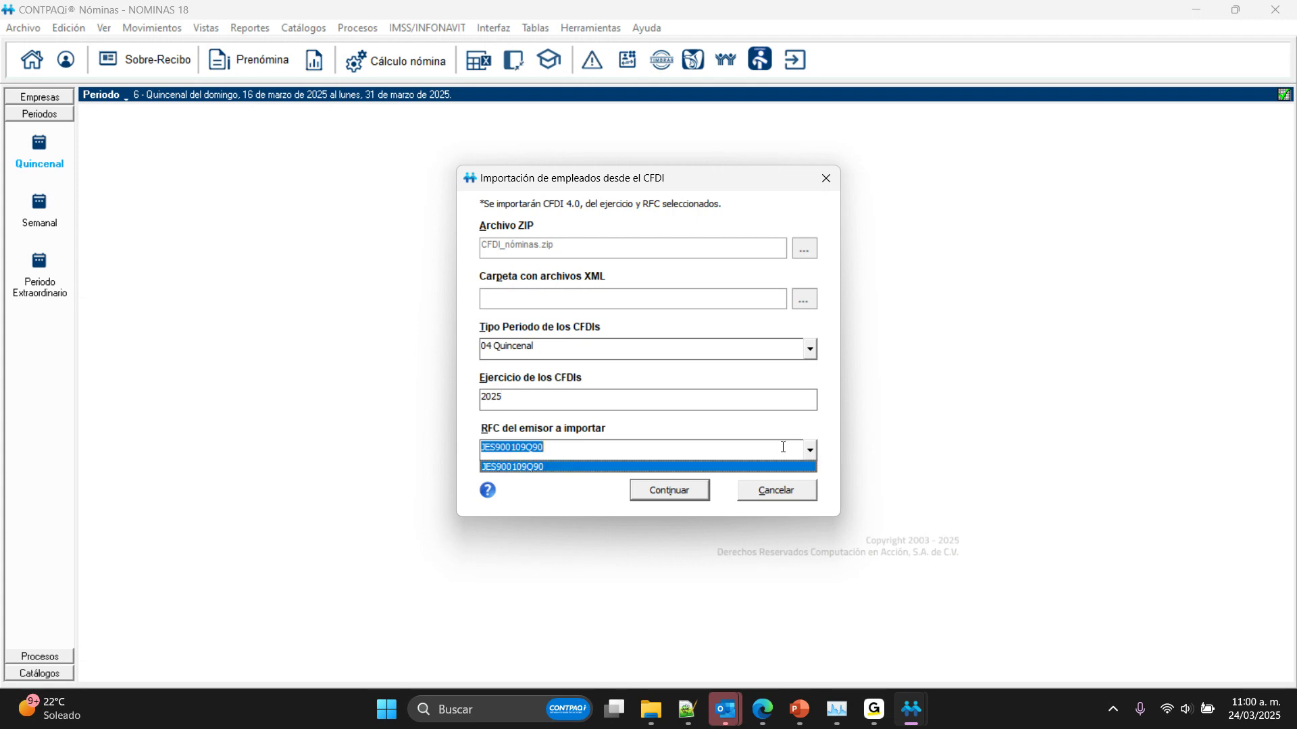
pyautogui.click(540, 467)
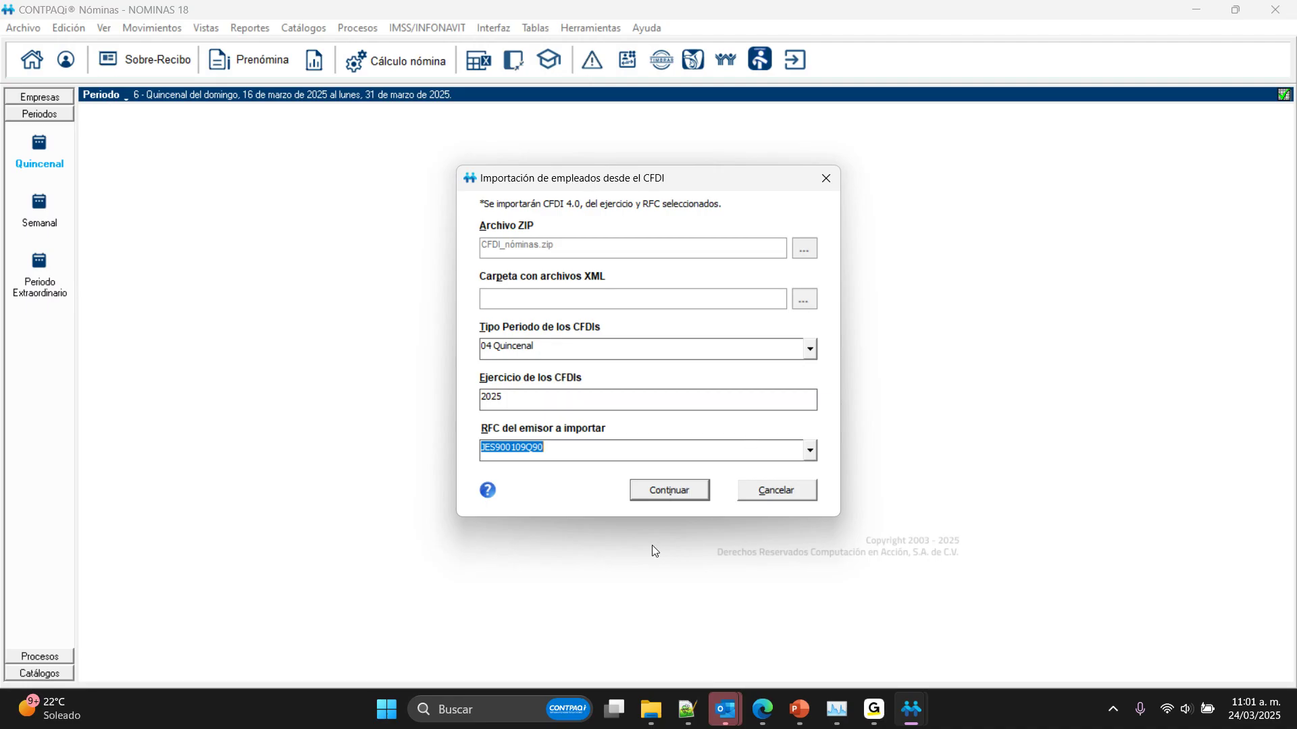
pyautogui.click(650, 492)
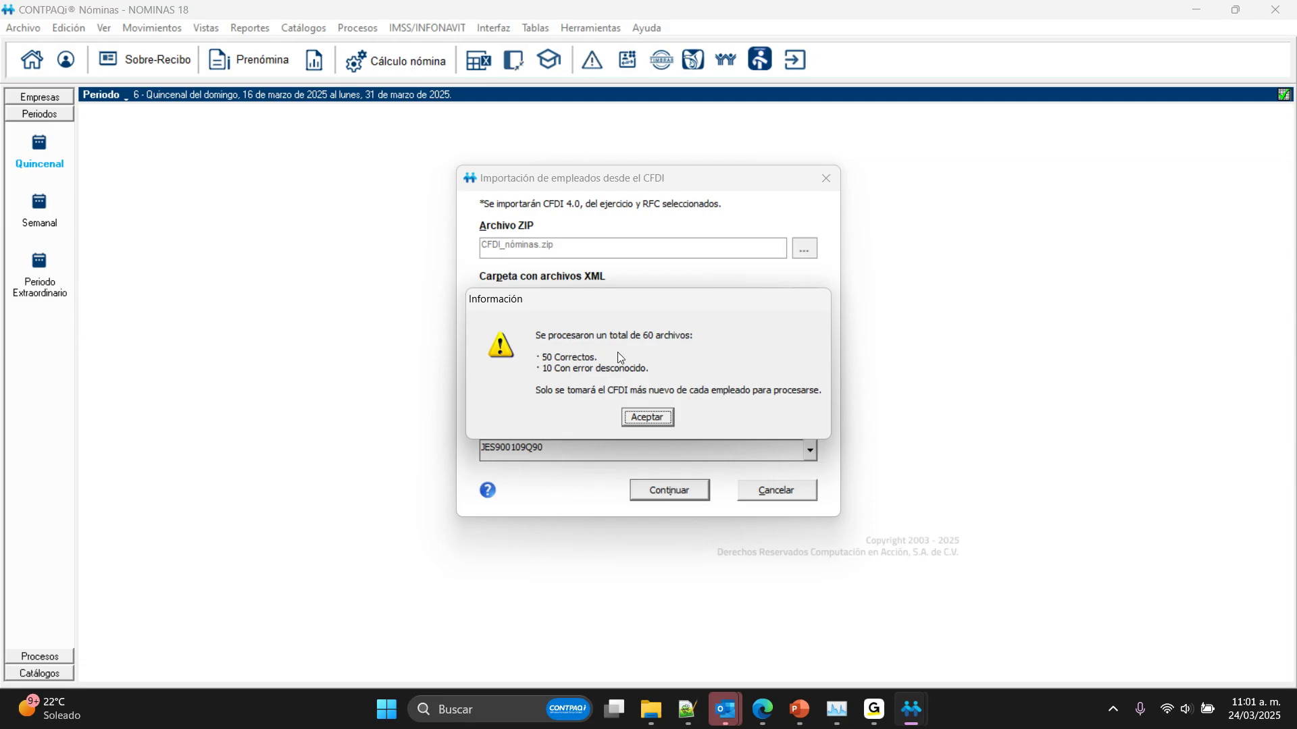
pyautogui.click(647, 417)
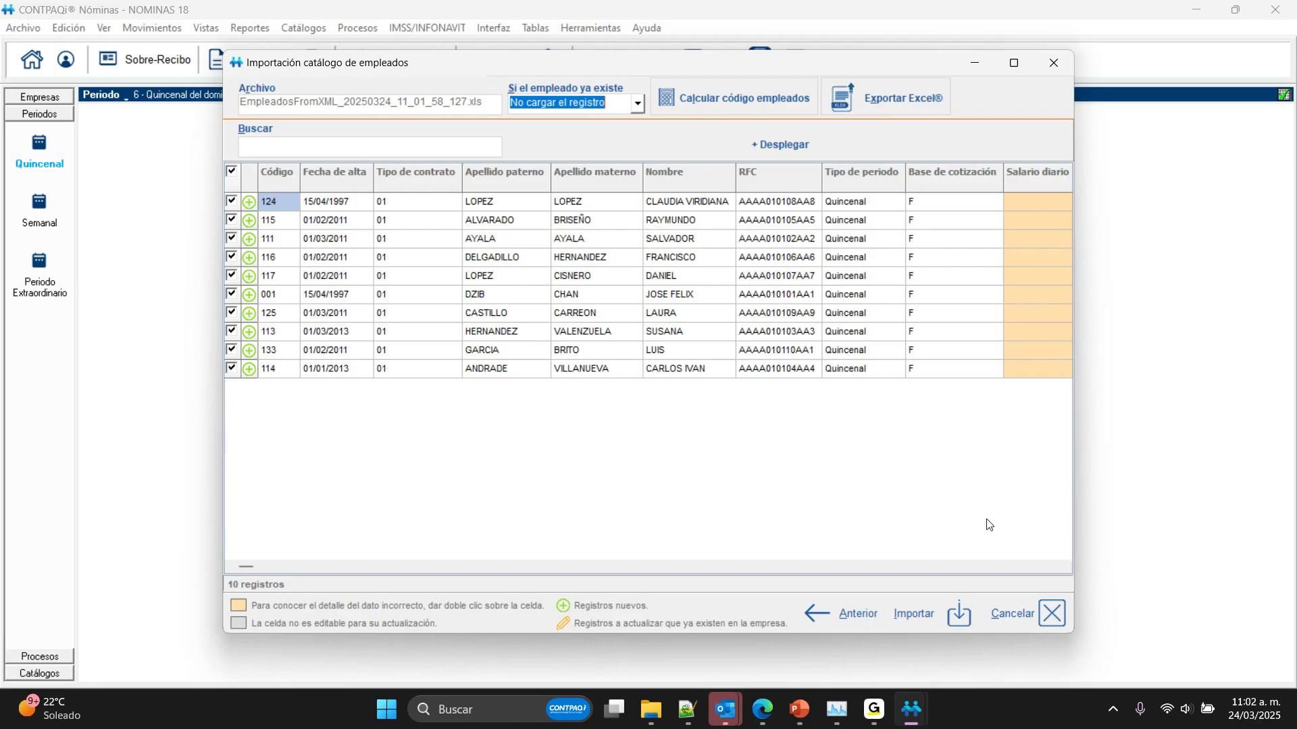
# Step: Set the Salario diario of the first two employees in the import list to 380 and 2100
pyautogui.click(1064, 566)
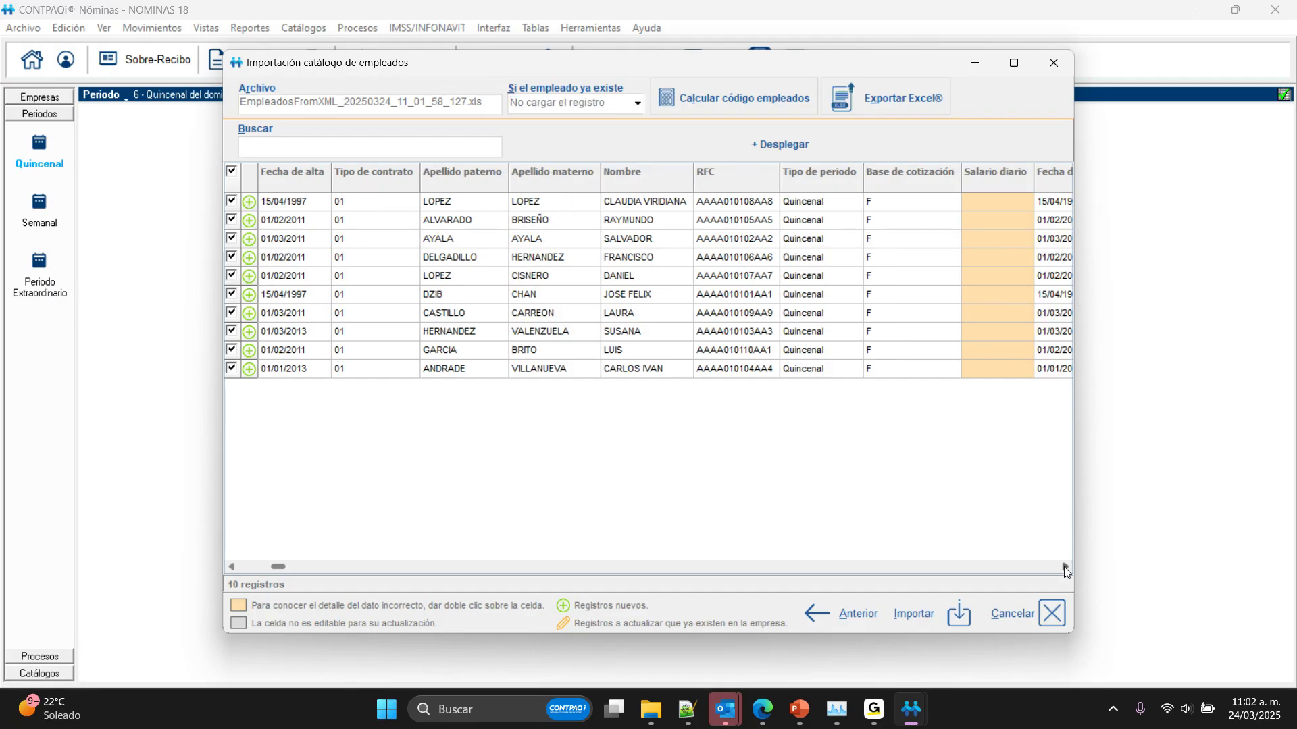
pyautogui.click(1064, 566)
pyautogui.click(1063, 566)
pyautogui.click(1064, 566)
pyautogui.click(1064, 566)
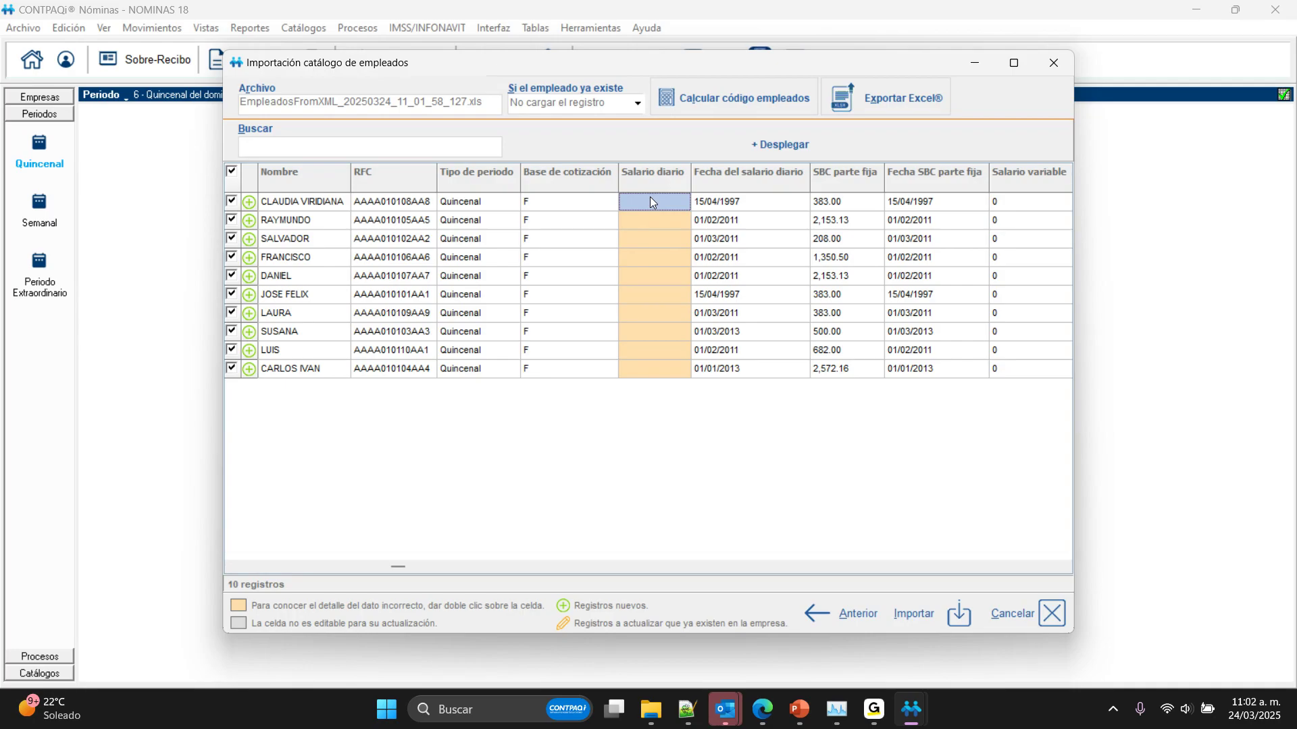
pyautogui.press('Return')
pyautogui.write('2100')
pyautogui.press('Return')
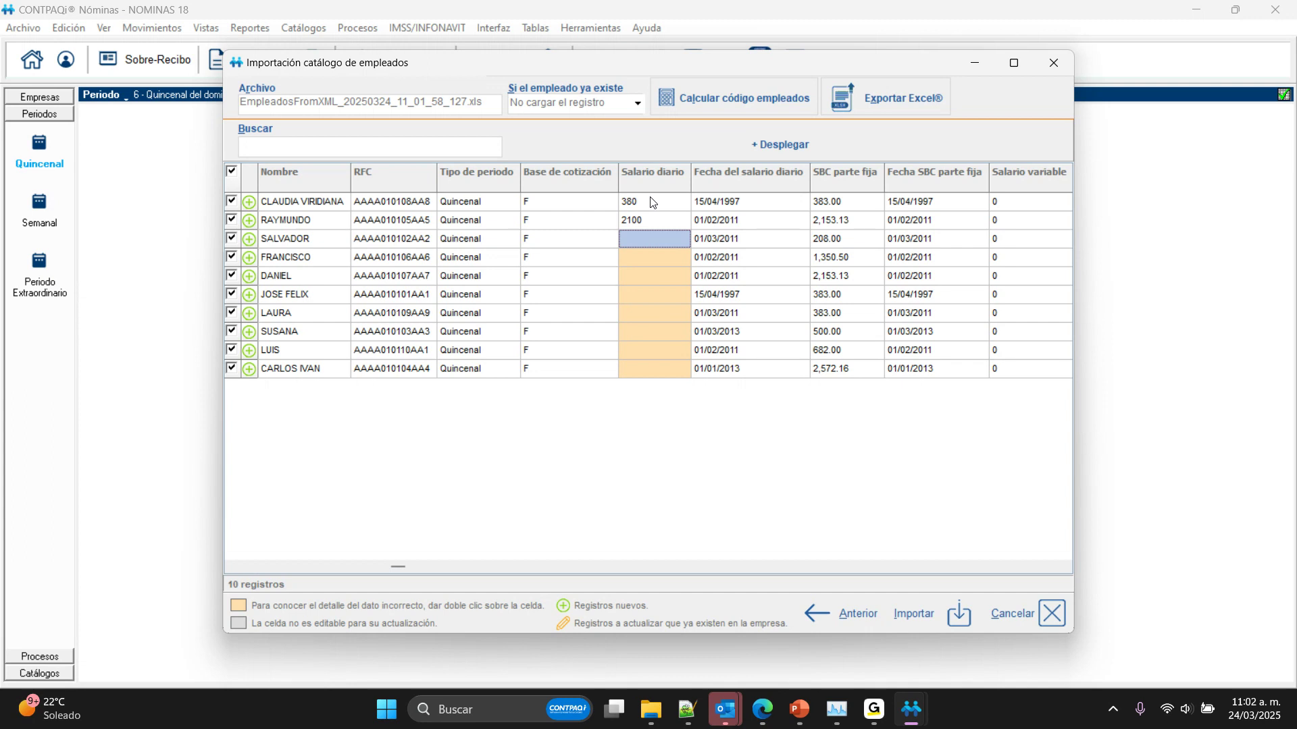
# Step: Set the Salario diario of the third, fourth and fifth employees in the import list to 380, 1350 and 2100
pyautogui.write('380')
pyautogui.press('Return')
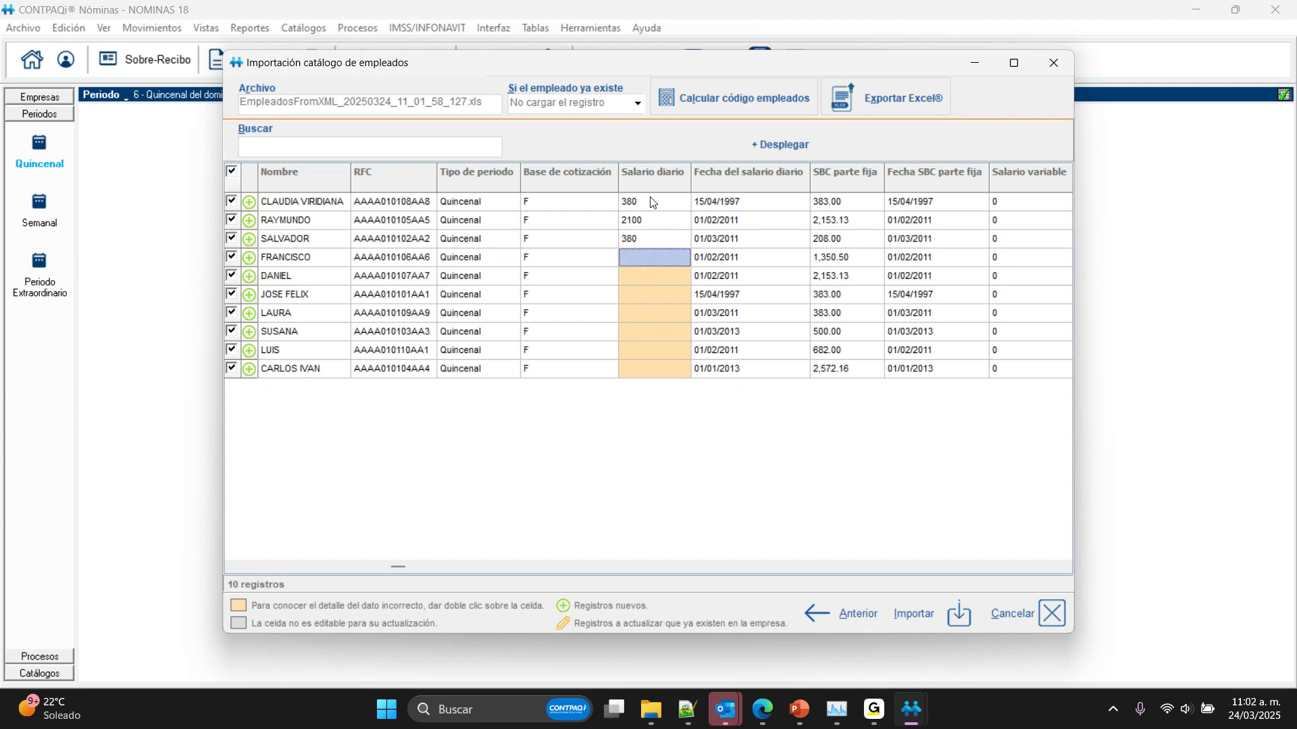
pyautogui.write('1350')
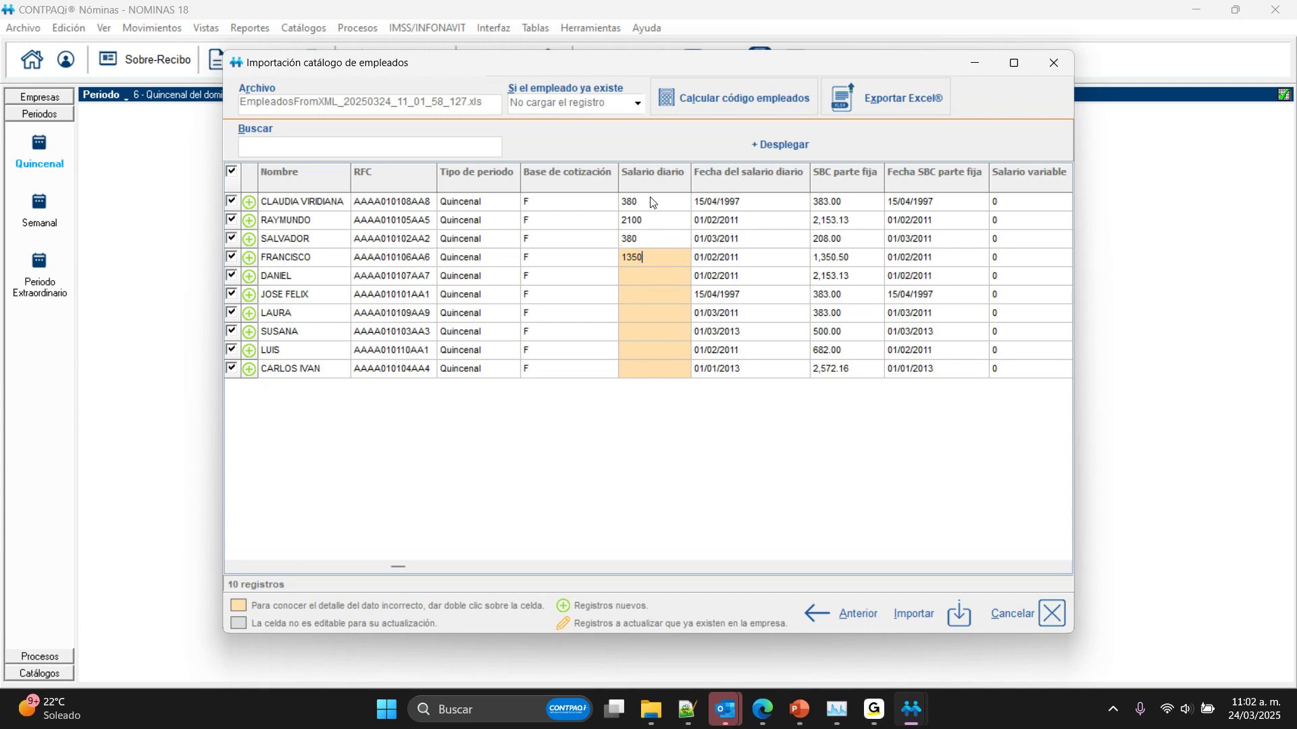
pyautogui.press('Return')
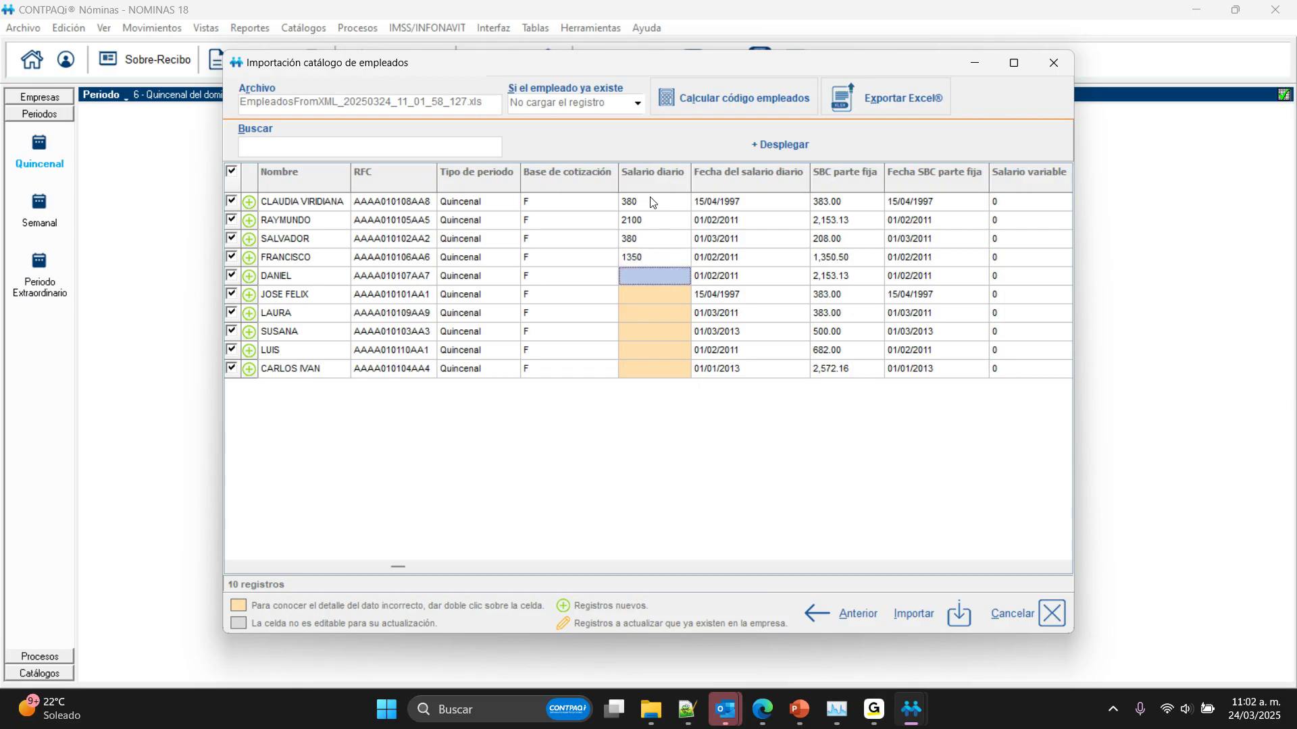
pyautogui.write('2100')
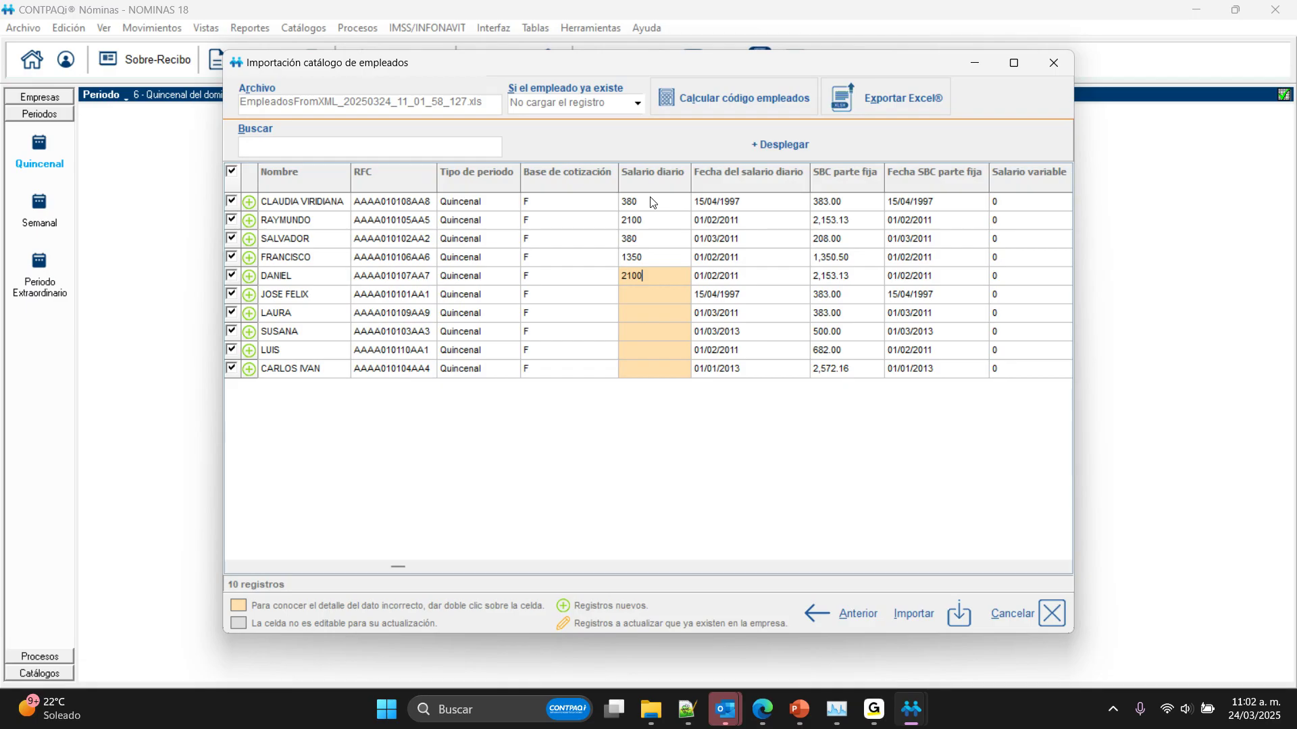
pyautogui.press('Return')
# Step: Set the Salario diario of the sixth through tenth employees to 380, 380, 500, 680 and 2500
pyautogui.write('380')
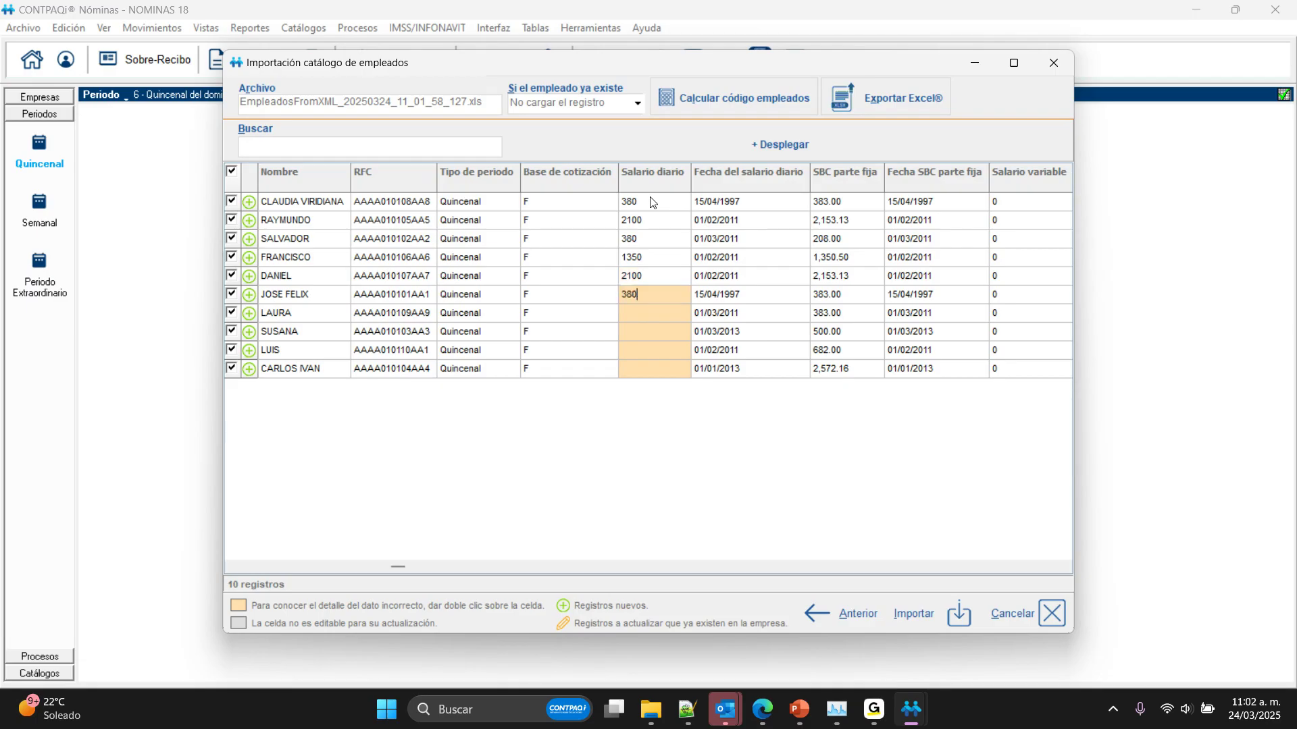
pyautogui.press('Return')
pyautogui.write('380')
pyautogui.press('Return')
pyautogui.write('500')
pyautogui.press('Return')
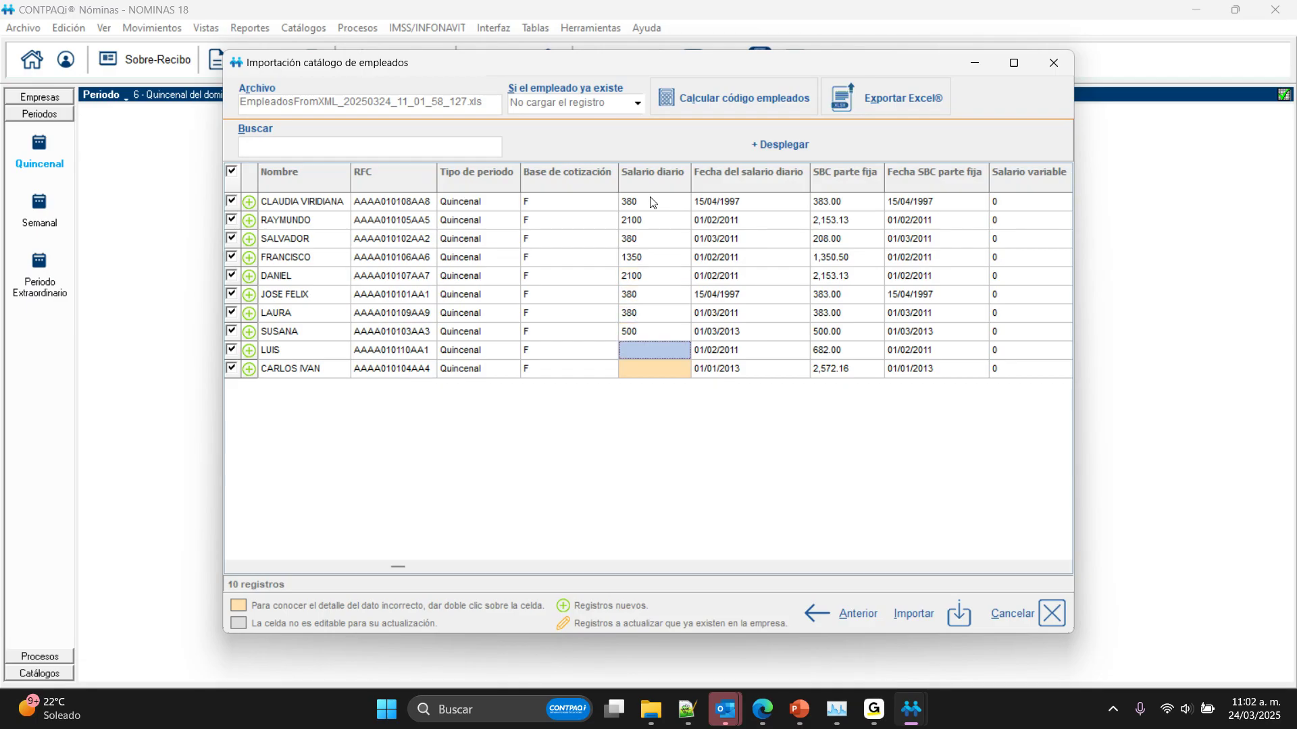
pyautogui.write('680')
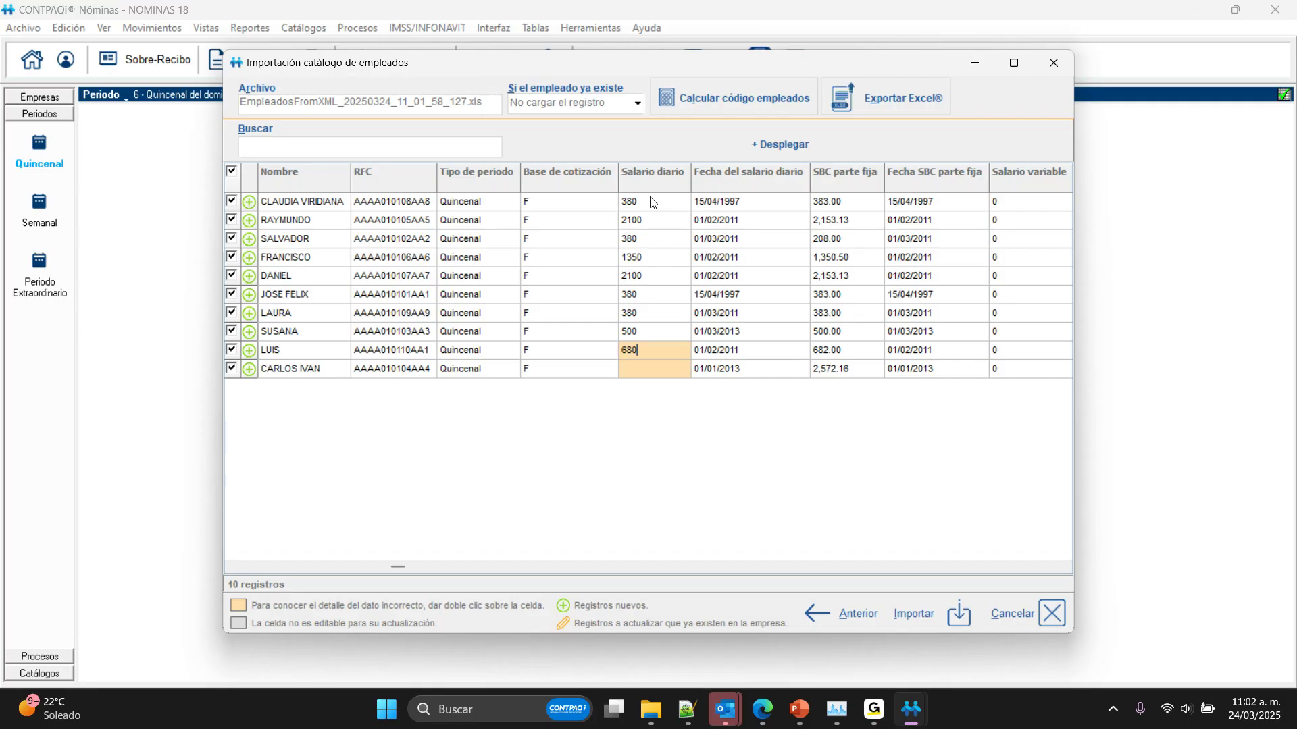
pyautogui.press('Return')
pyautogui.write('2500')
pyautogui.press('Return')
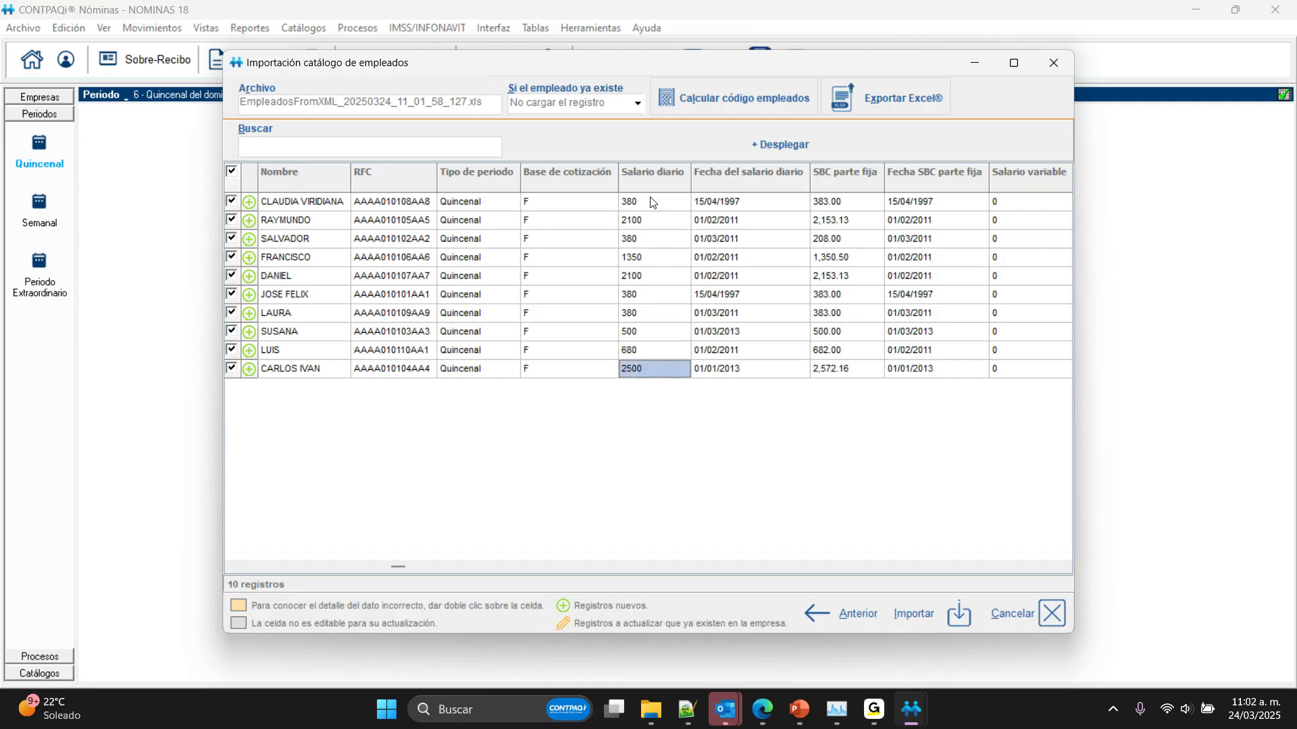
# Step: Review the employee data across the import columns from SBC parte fija to Tipo de régimen, and return to the Código column
pyautogui.press('Right')
pyautogui.press('Right')
pyautogui.press('Up')
pyautogui.press('Up')
pyautogui.press('Down')
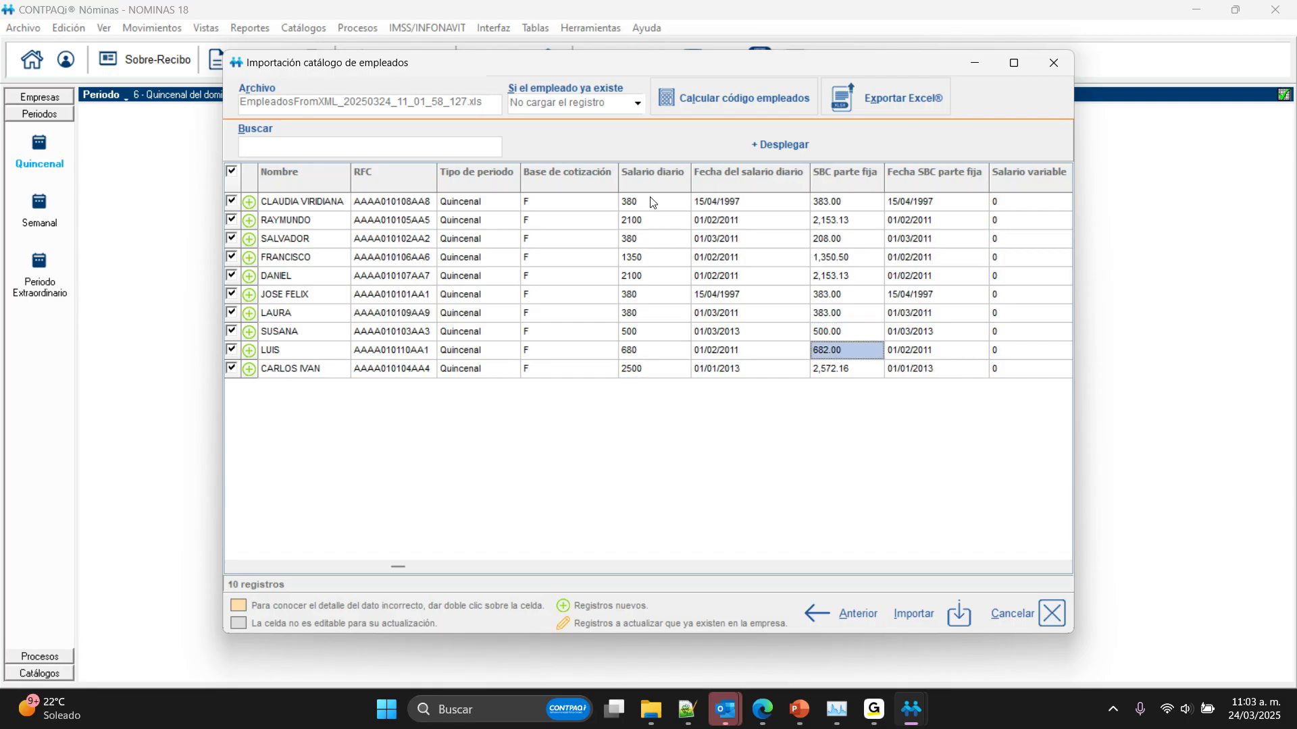
pyautogui.press('Right')
pyautogui.press('Right')
pyautogui.press('Right')
pyautogui.press('Right')
pyautogui.press('Right')
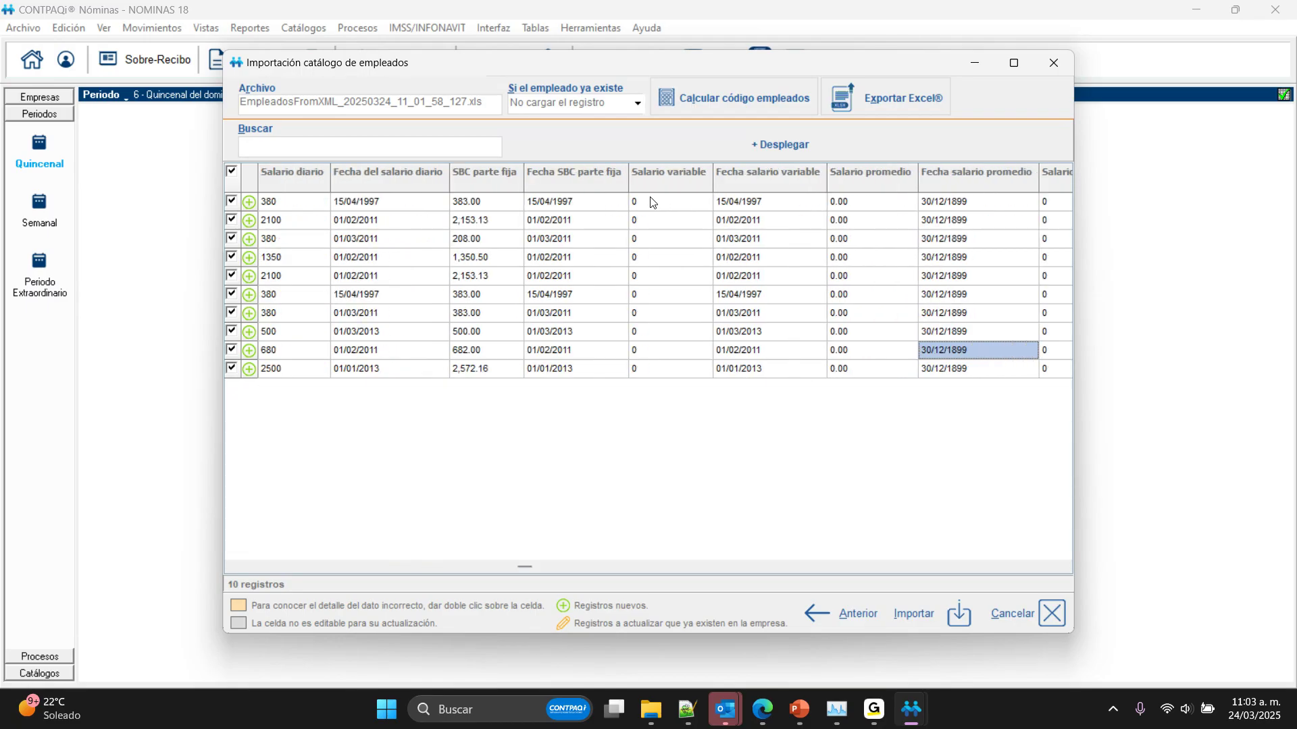
pyautogui.press('Right')
pyautogui.press('Right')
pyautogui.press('Right')
pyautogui.press('Right')
pyautogui.press('Right')
pyautogui.press('Right')
pyautogui.press('Right')
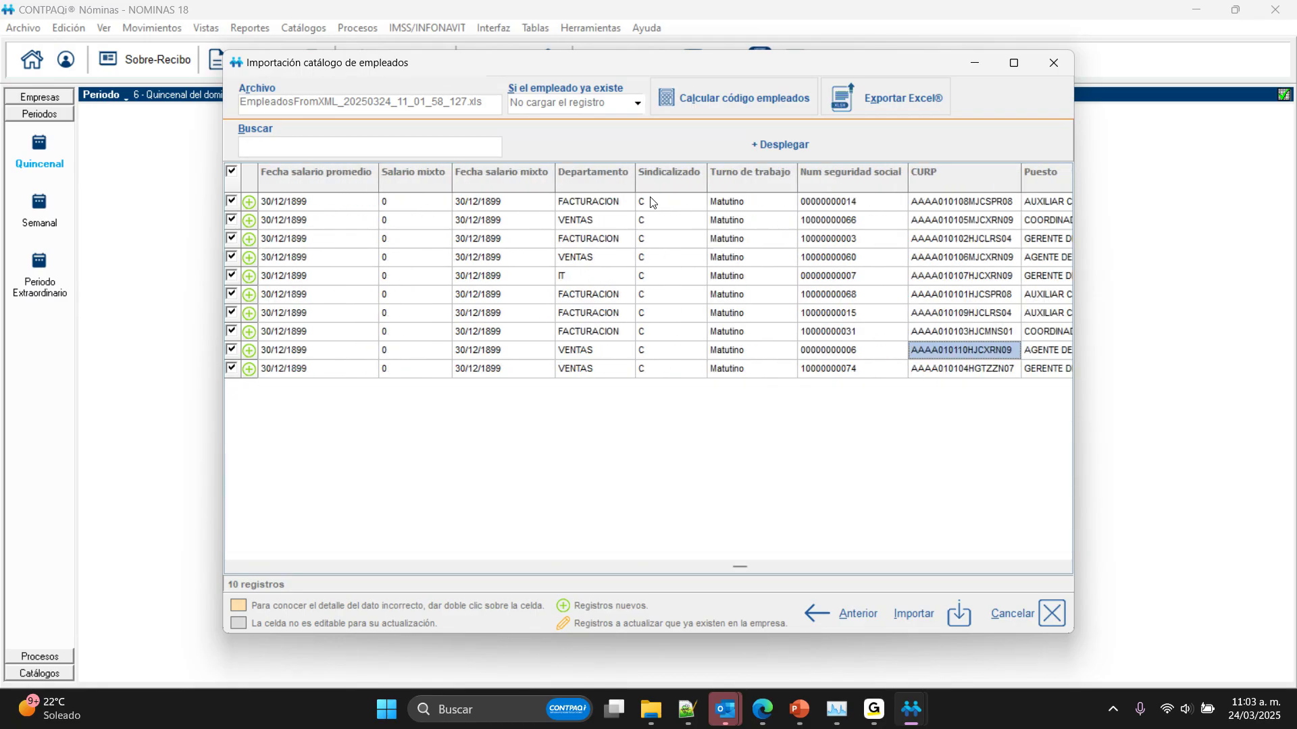
pyautogui.press('Left')
pyautogui.press('Left')
pyautogui.press('Left')
pyautogui.press('Right')
pyautogui.press('Right')
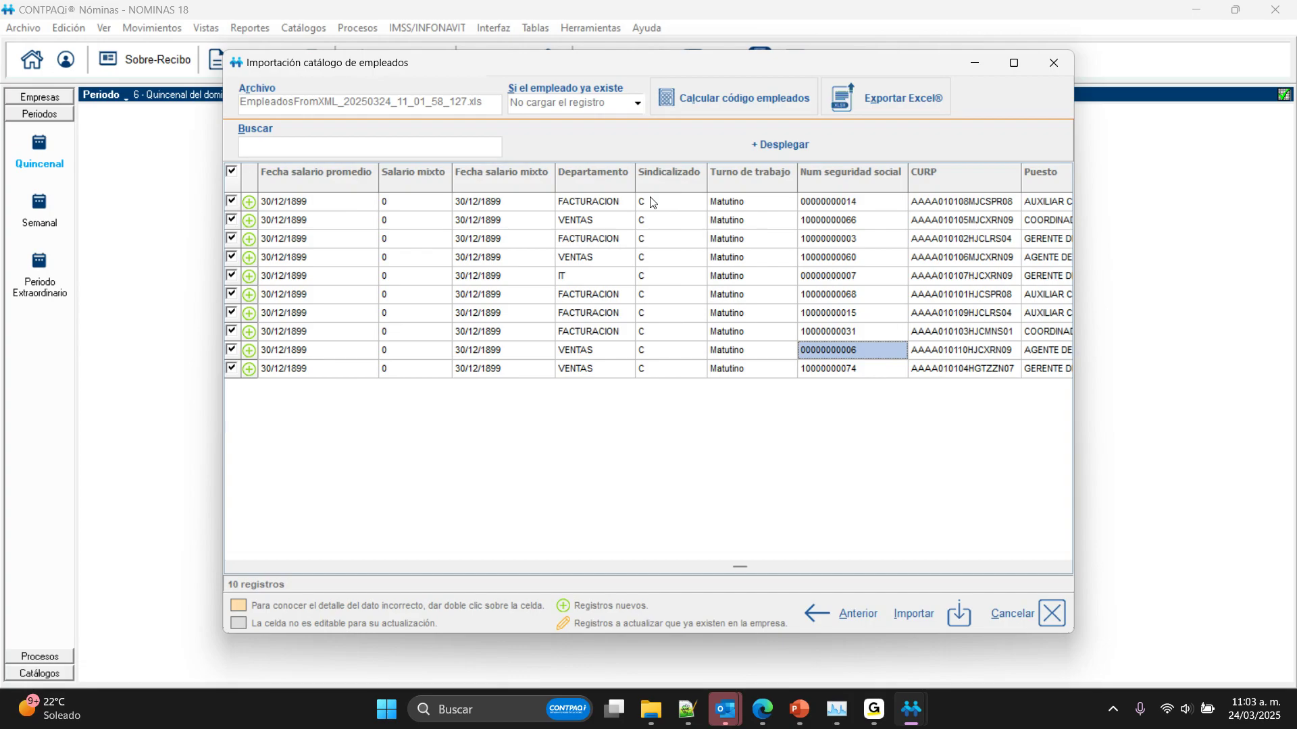
pyautogui.press('Right')
pyautogui.press('Right')
pyautogui.press('Right')
pyautogui.press('Right')
pyautogui.press('Right')
pyautogui.press('Right')
pyautogui.press('Right')
pyautogui.press('Right')
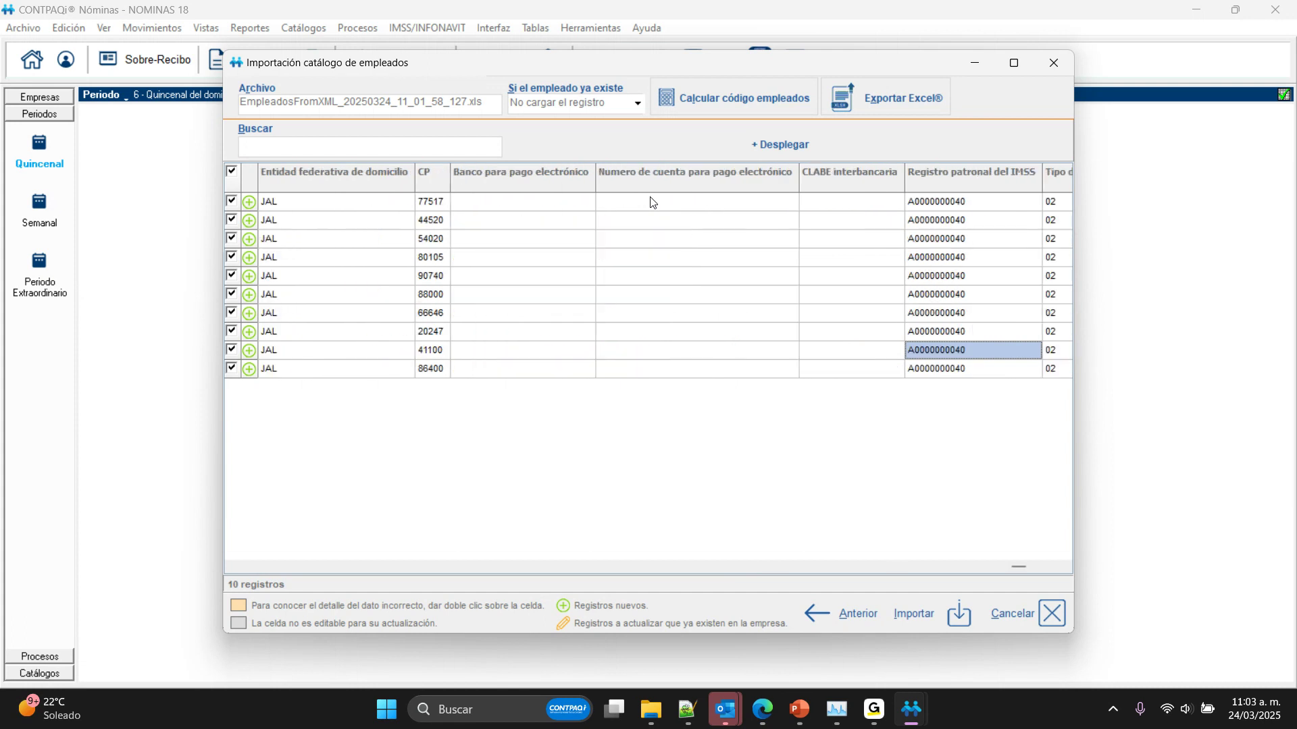
pyautogui.press('Right')
pyautogui.press('Left')
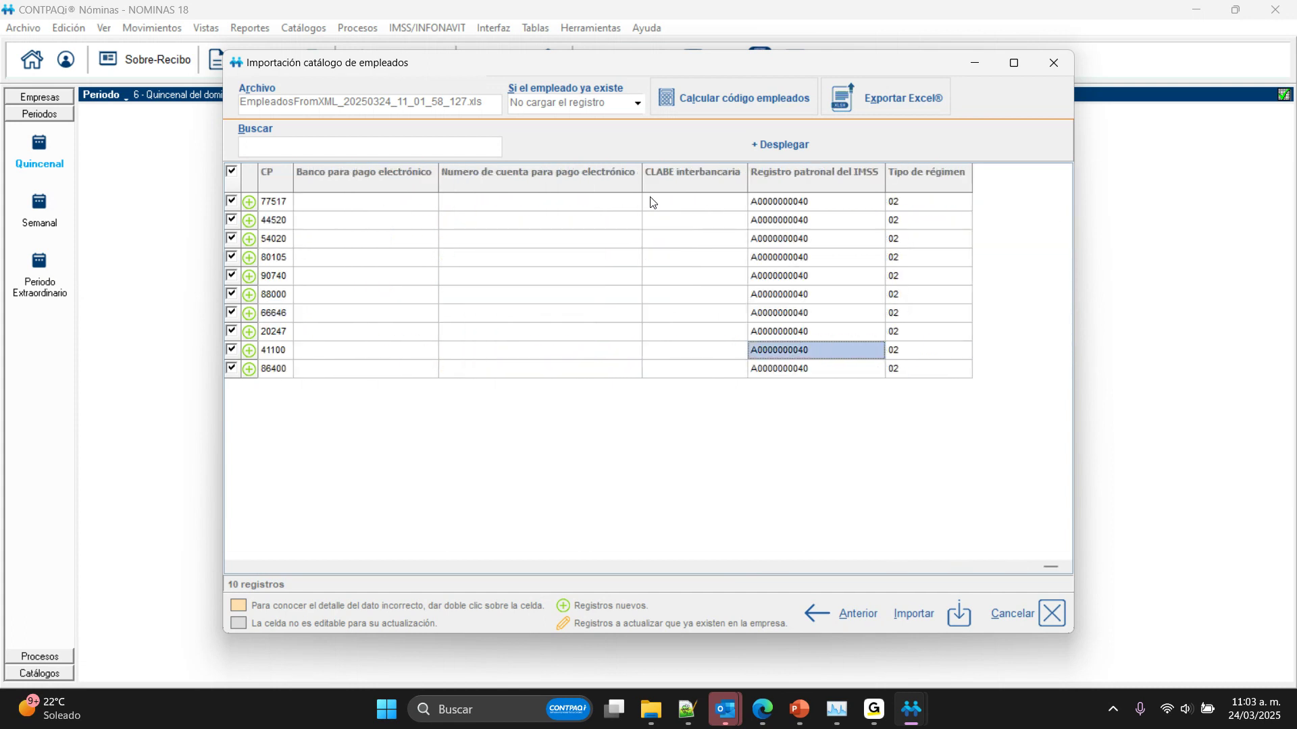
pyautogui.press('Left')
pyautogui.press('Left')
pyautogui.press('Left')
pyautogui.press('Left')
pyautogui.press('Left')
pyautogui.press('Left')
pyautogui.press('Left')
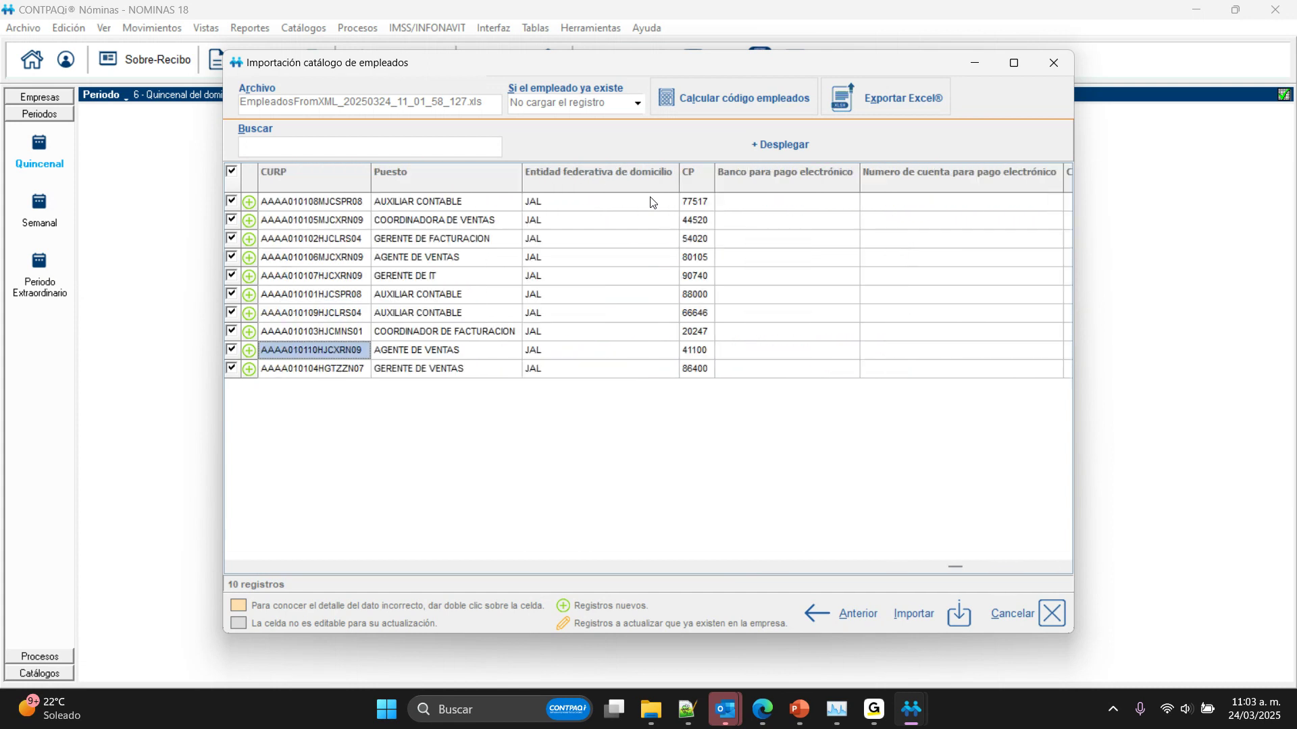
pyautogui.press('Left')
pyautogui.press('Left')
pyautogui.press('Left')
pyautogui.press('Left')
pyautogui.press('Left')
pyautogui.press('Left')
pyautogui.press('Left')
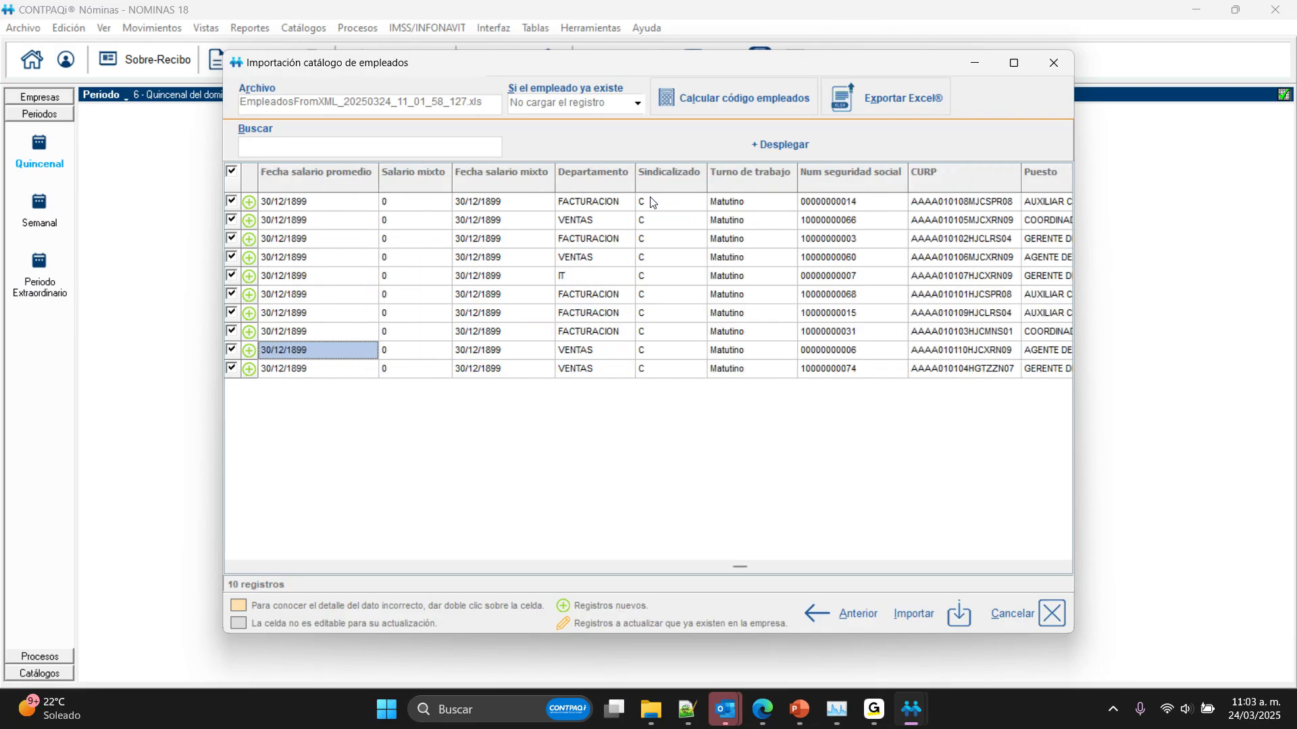
pyautogui.press('Left')
pyautogui.press('Left')
pyautogui.press('Left')
pyautogui.press('Left')
pyautogui.press('Left')
pyautogui.press('Left')
pyautogui.press('Left')
pyautogui.press('Left')
pyautogui.press('Left')
pyautogui.press('Left')
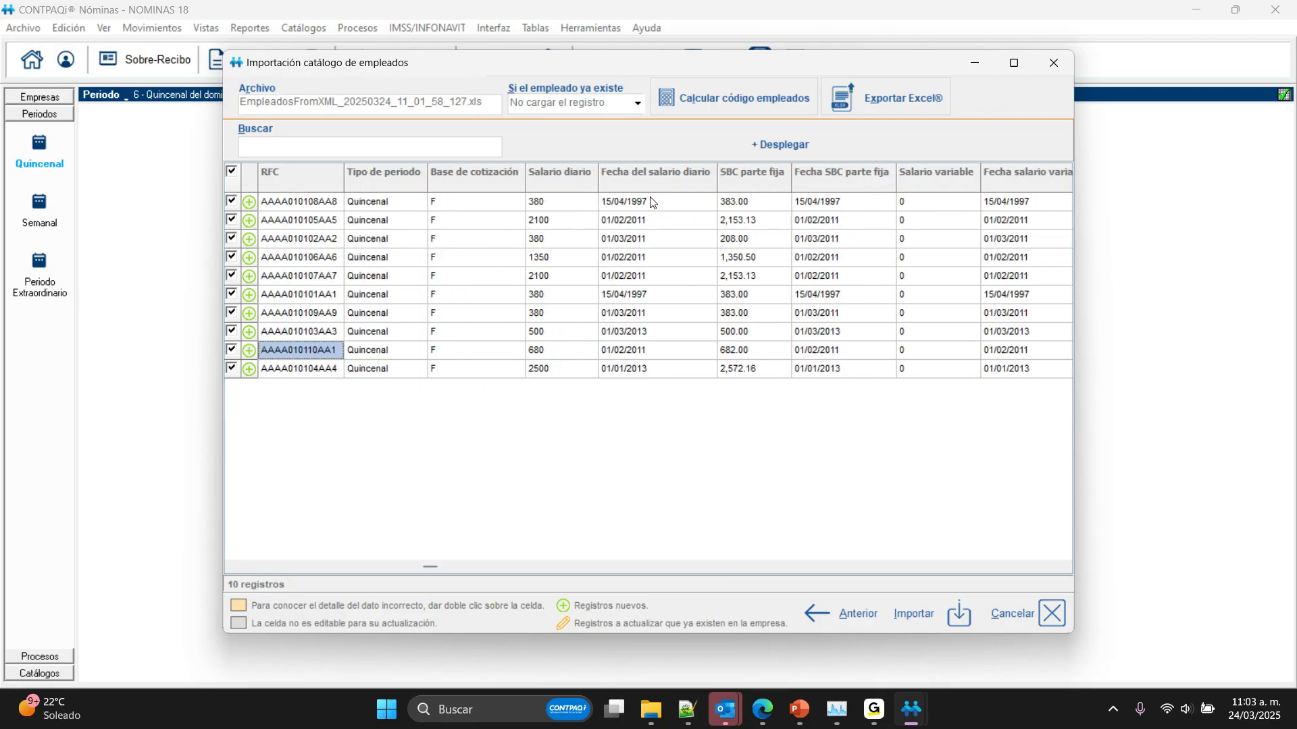
pyautogui.press('Left')
pyautogui.press('Left')
pyautogui.press('Left')
pyautogui.press('Left')
pyautogui.press('Left')
pyautogui.press('Left')
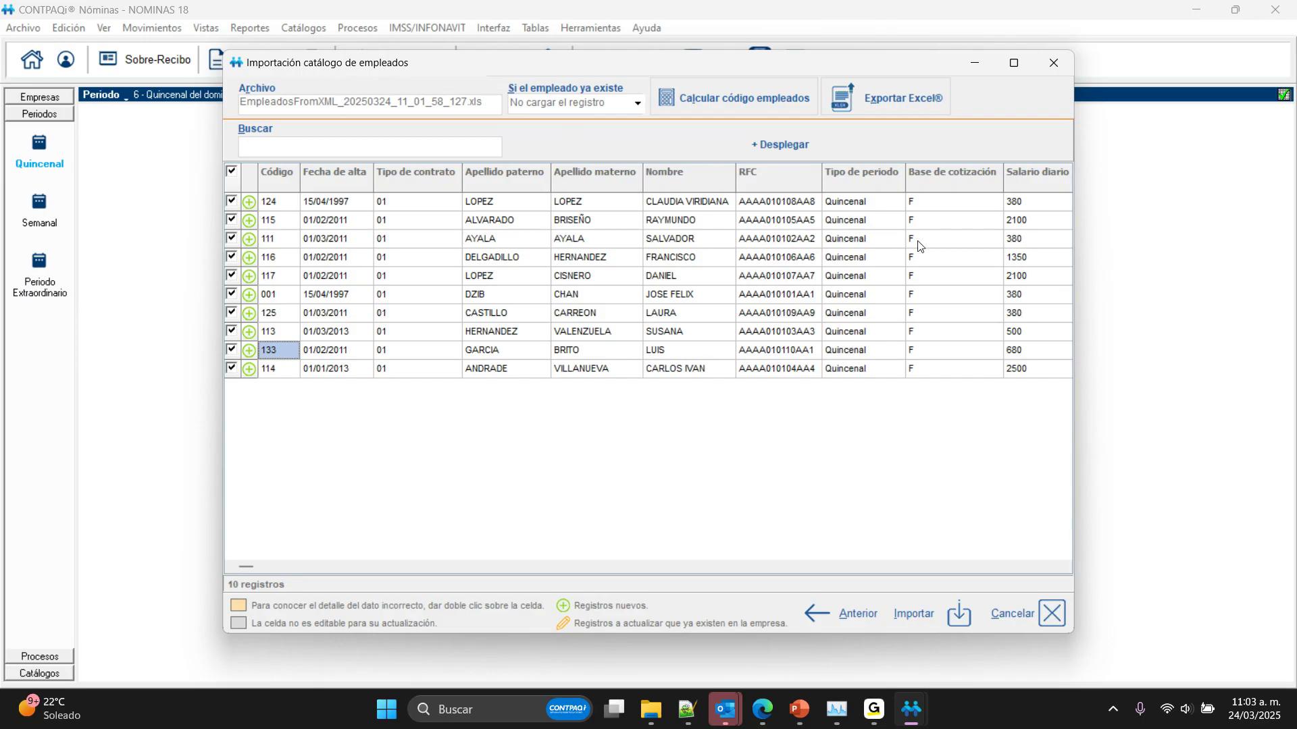
# Step: Change the Código of the first five employees to 100, 101, 102, 103 and 104
pyautogui.click(274, 202)
pyautogui.write('100')
pyautogui.press('Return')
pyautogui.write('101')
pyautogui.press('Return')
pyautogui.write('1')
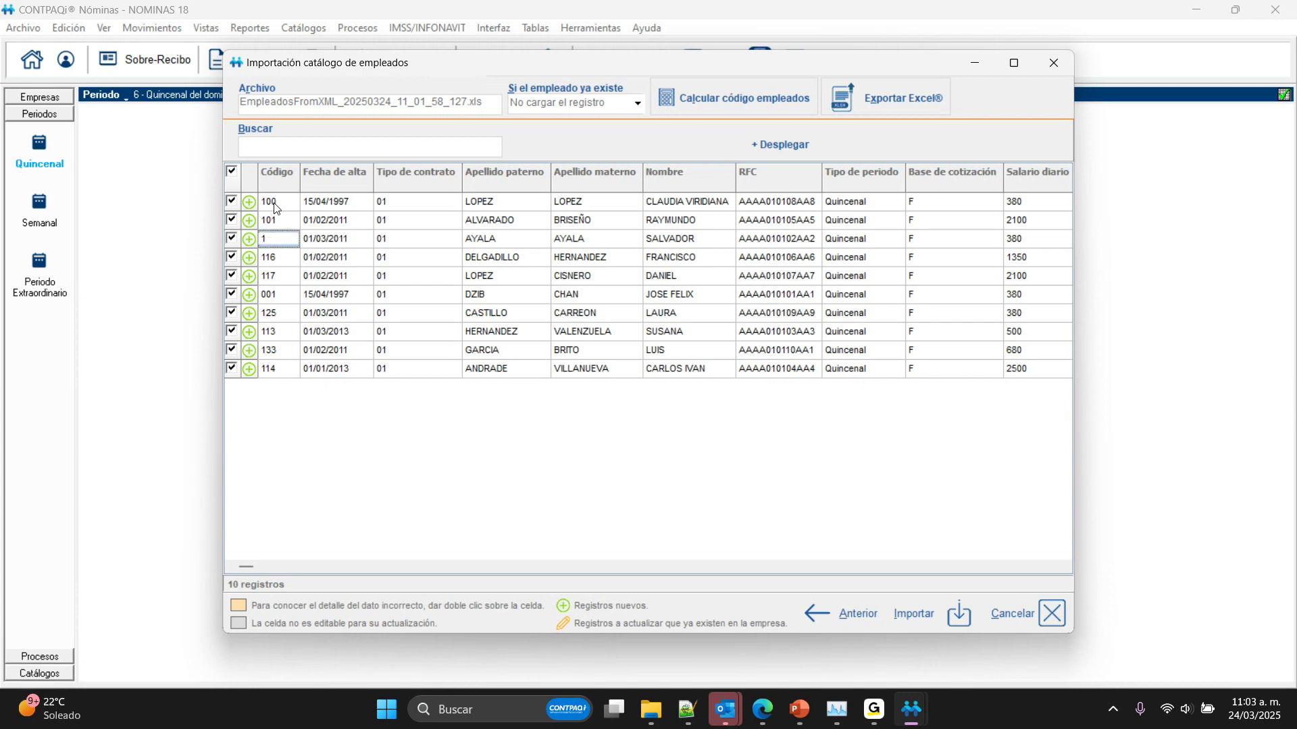
pyautogui.write('02')
pyautogui.press('Return')
pyautogui.write('103')
pyautogui.press('Return')
pyautogui.write('104')
pyautogui.press('Return')
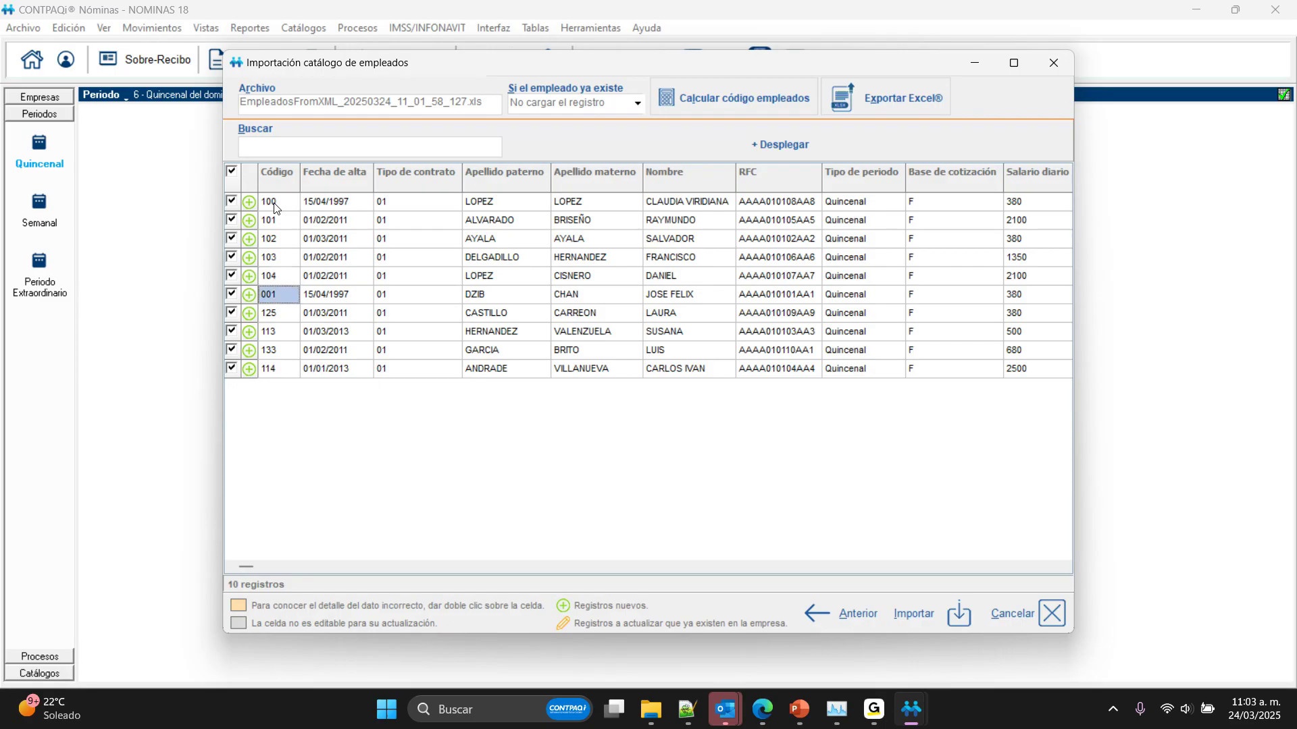
# Step: Change the Código of the remaining five employees to 105, 106, 107, 108 and 109
pyautogui.write('105')
pyautogui.press('Return')
pyautogui.write('106')
pyautogui.press('Return')
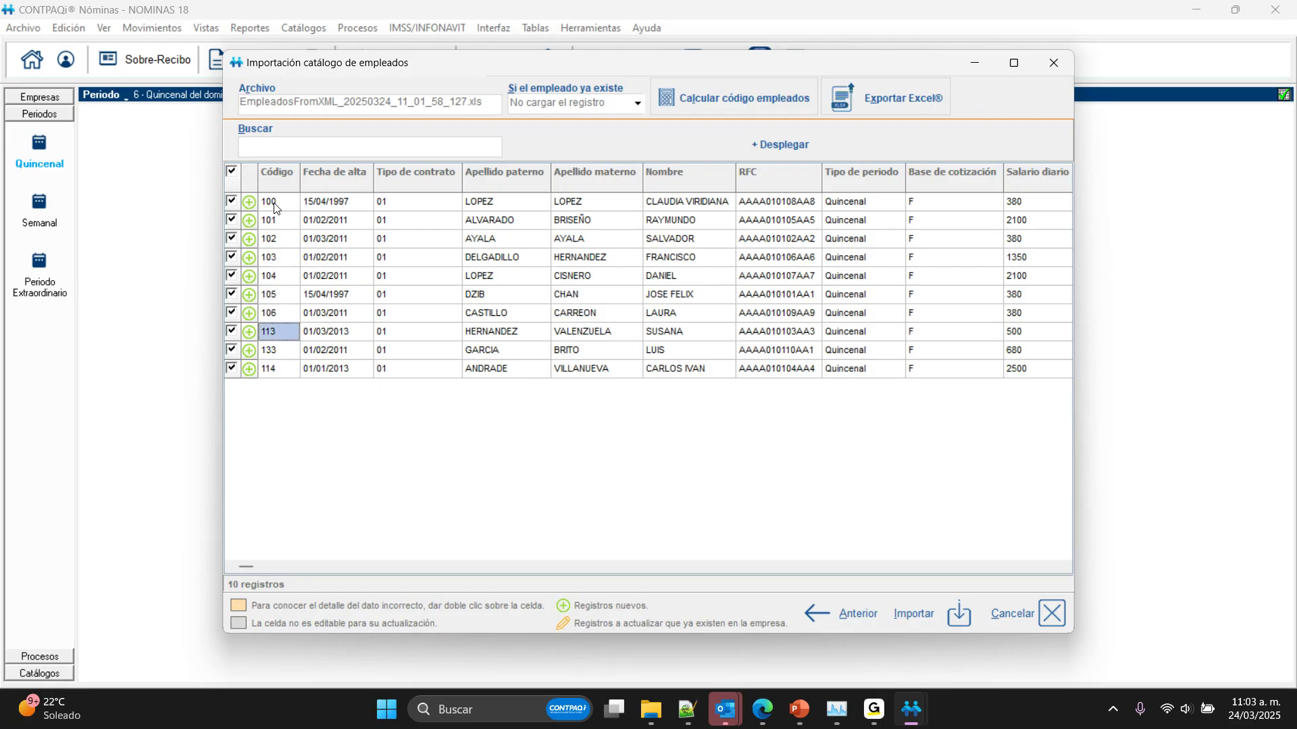
pyautogui.write('107')
pyautogui.write('8')
pyautogui.press('Down')
pyautogui.write('109')
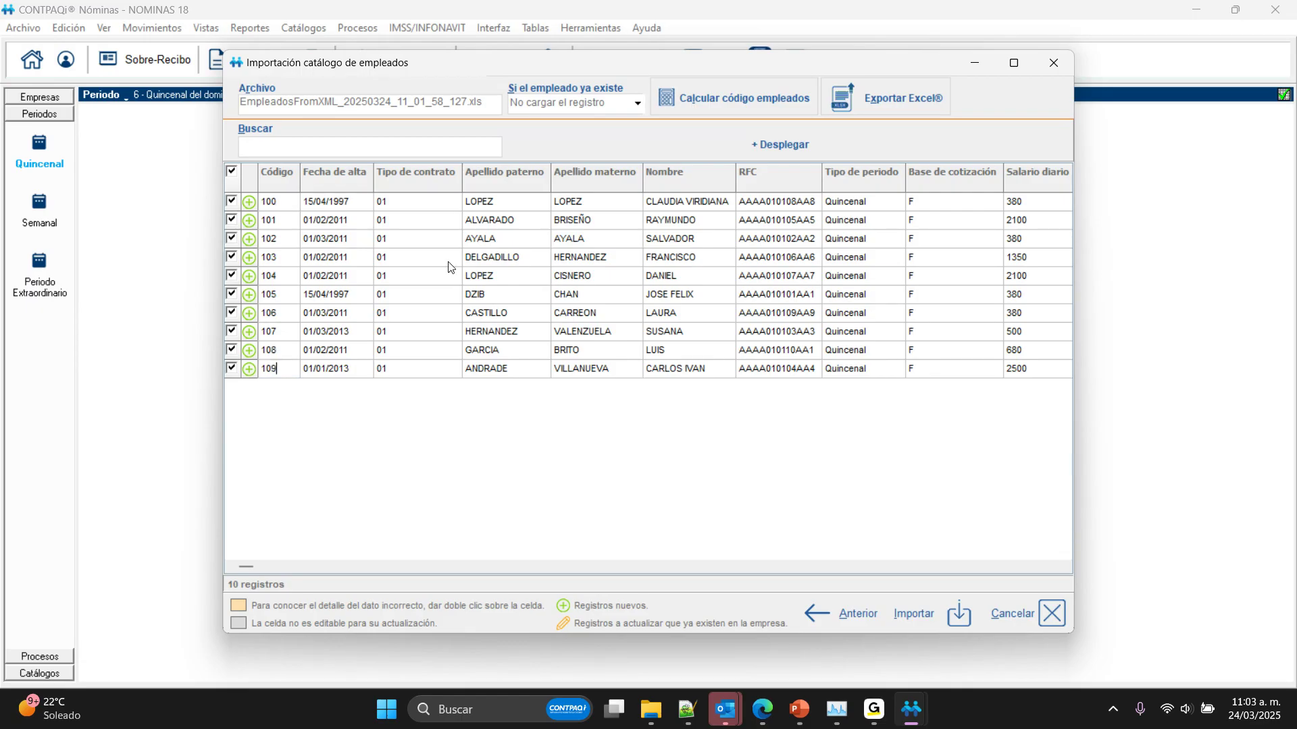
pyautogui.press('Up')
# Step: Examine the employees' salary, department, position and domicile columns in the import list once more
pyautogui.press('Tab')
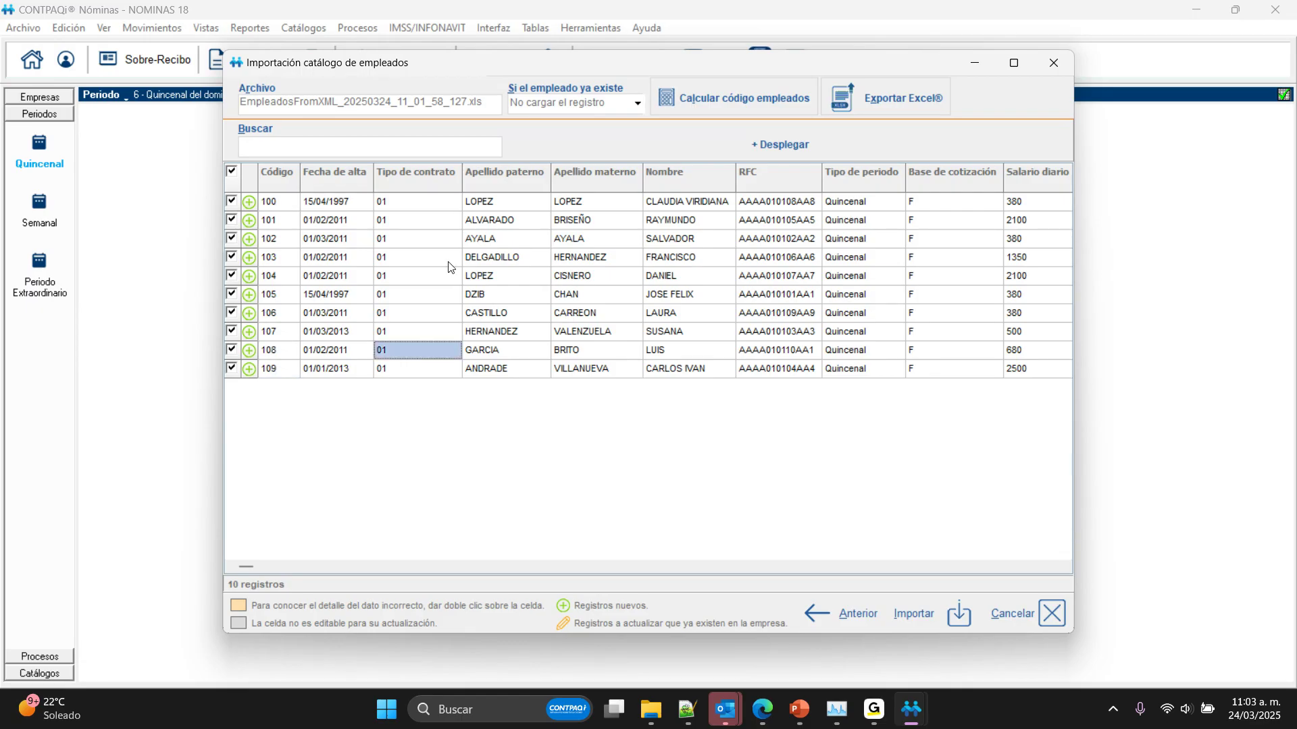
pyautogui.press('Tab')
pyautogui.press('Tab')
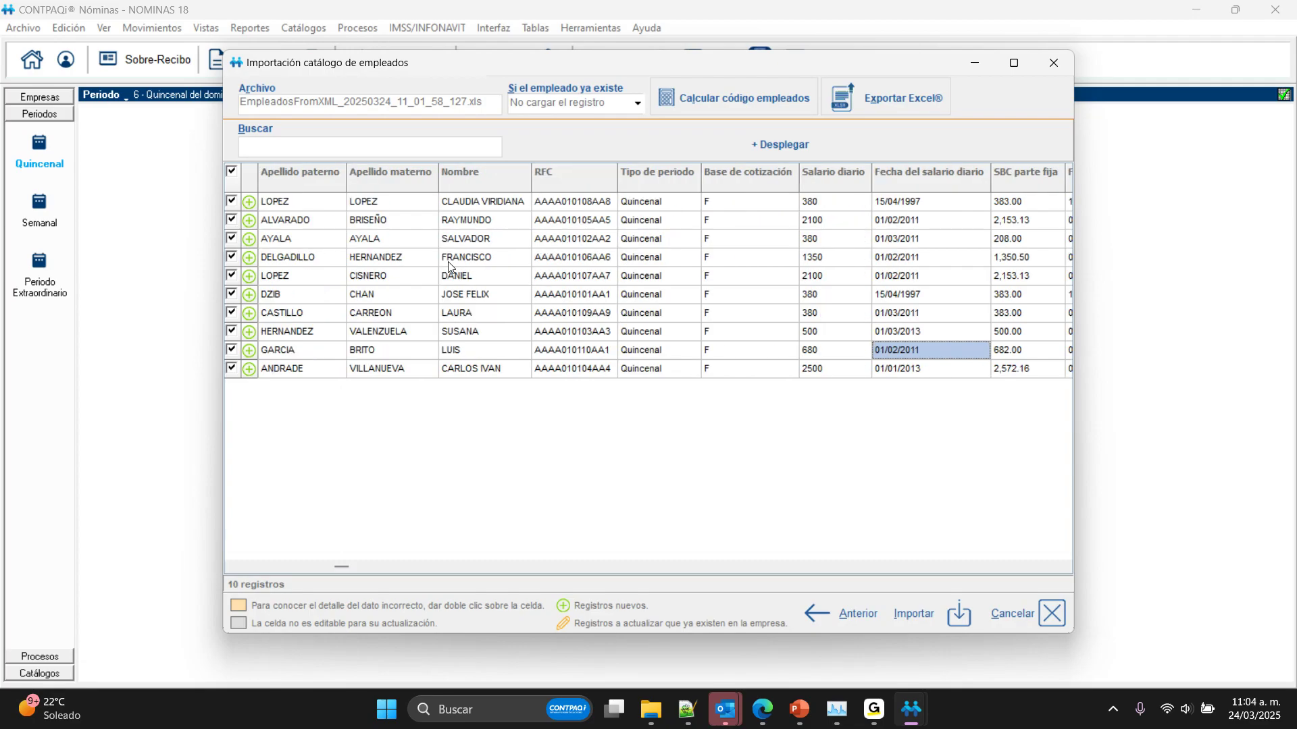
pyautogui.press('Tab')
pyautogui.press('Tab')
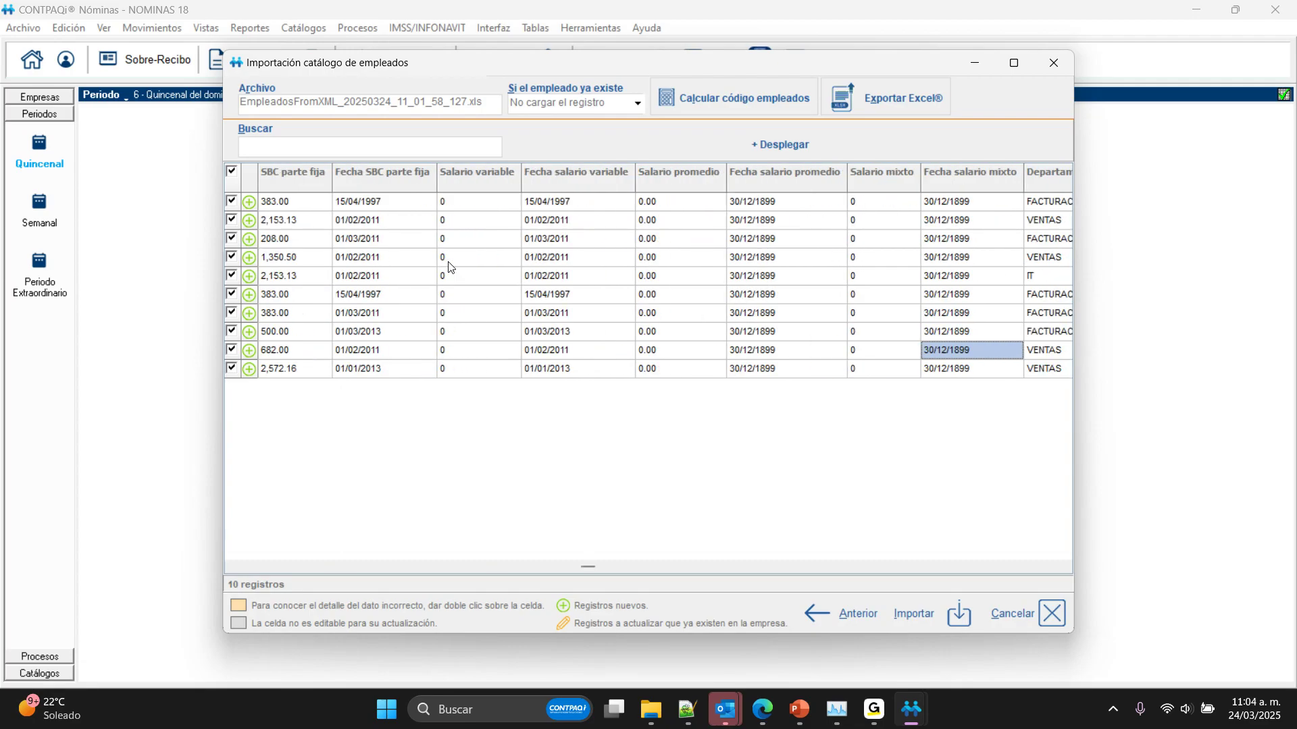
pyautogui.press('Tab')
pyautogui.press('Tab')
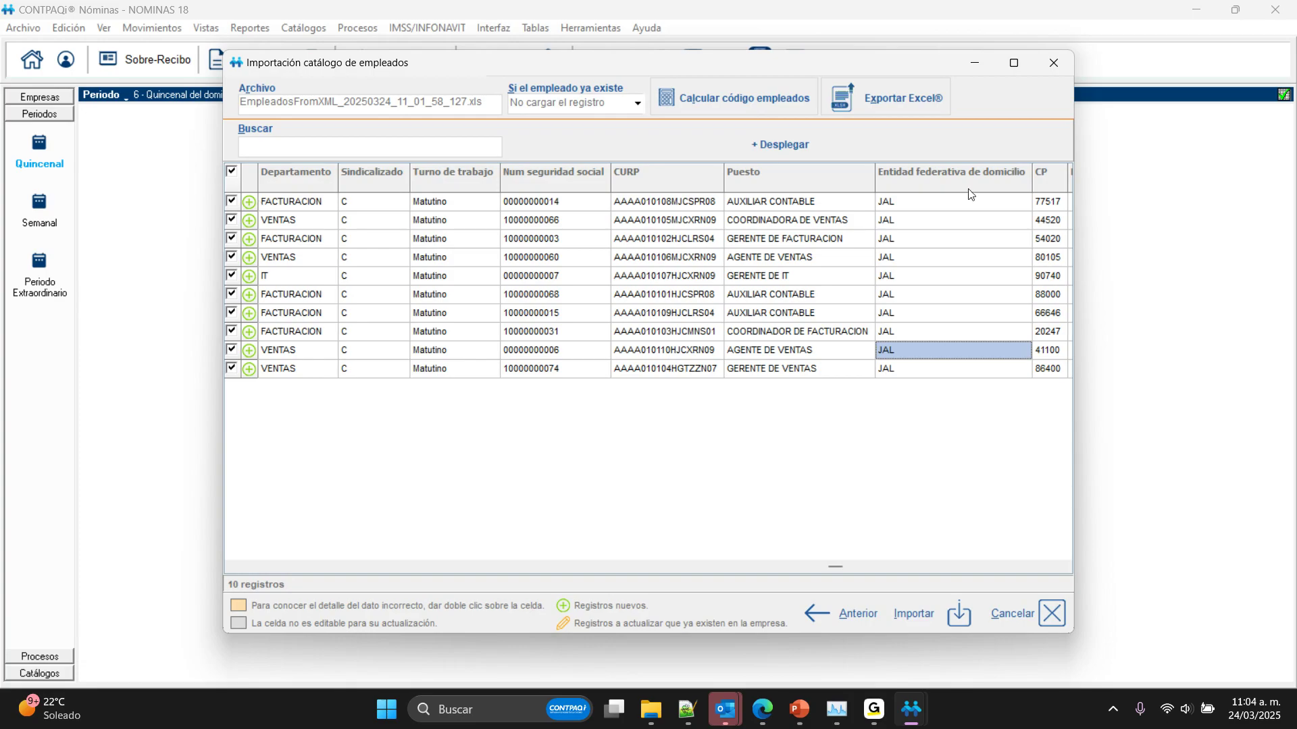
# Step: Set the handling of employees that already exist to Sustituir el registro and return to the first columns of the list
pyautogui.click(636, 105)
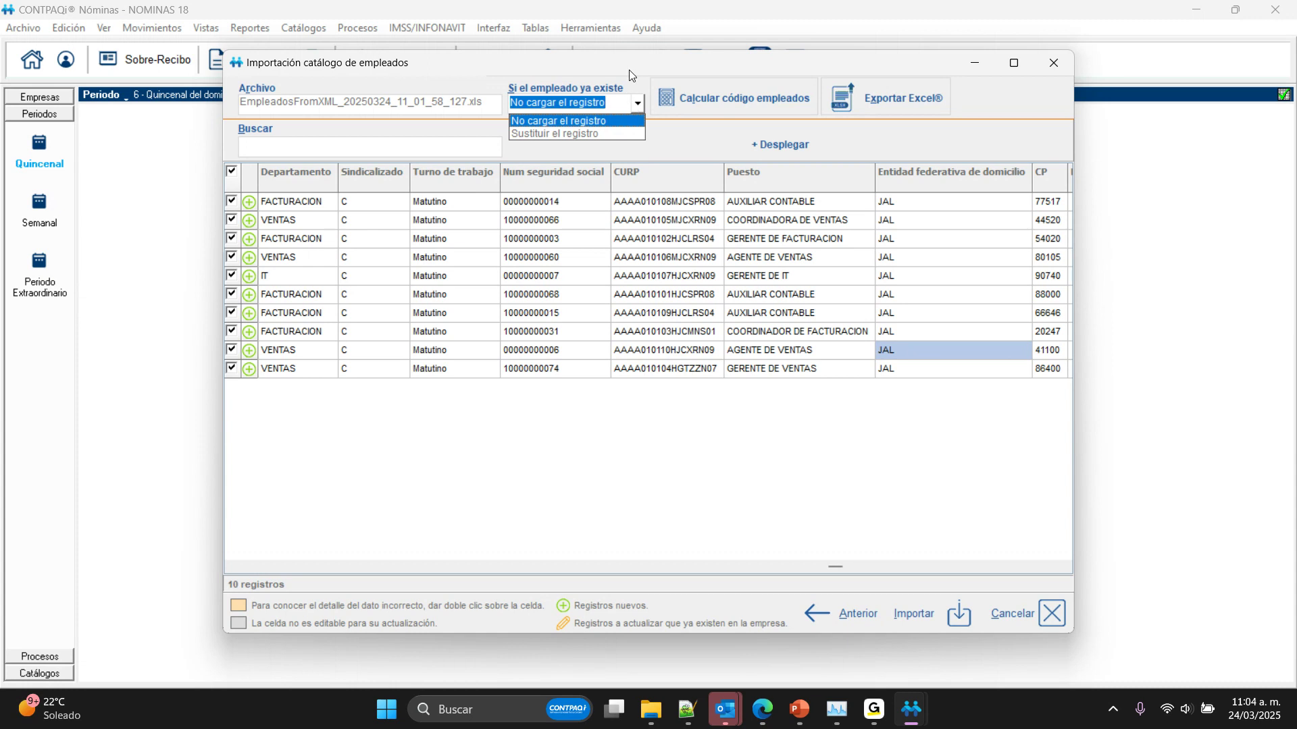
pyautogui.click(594, 133)
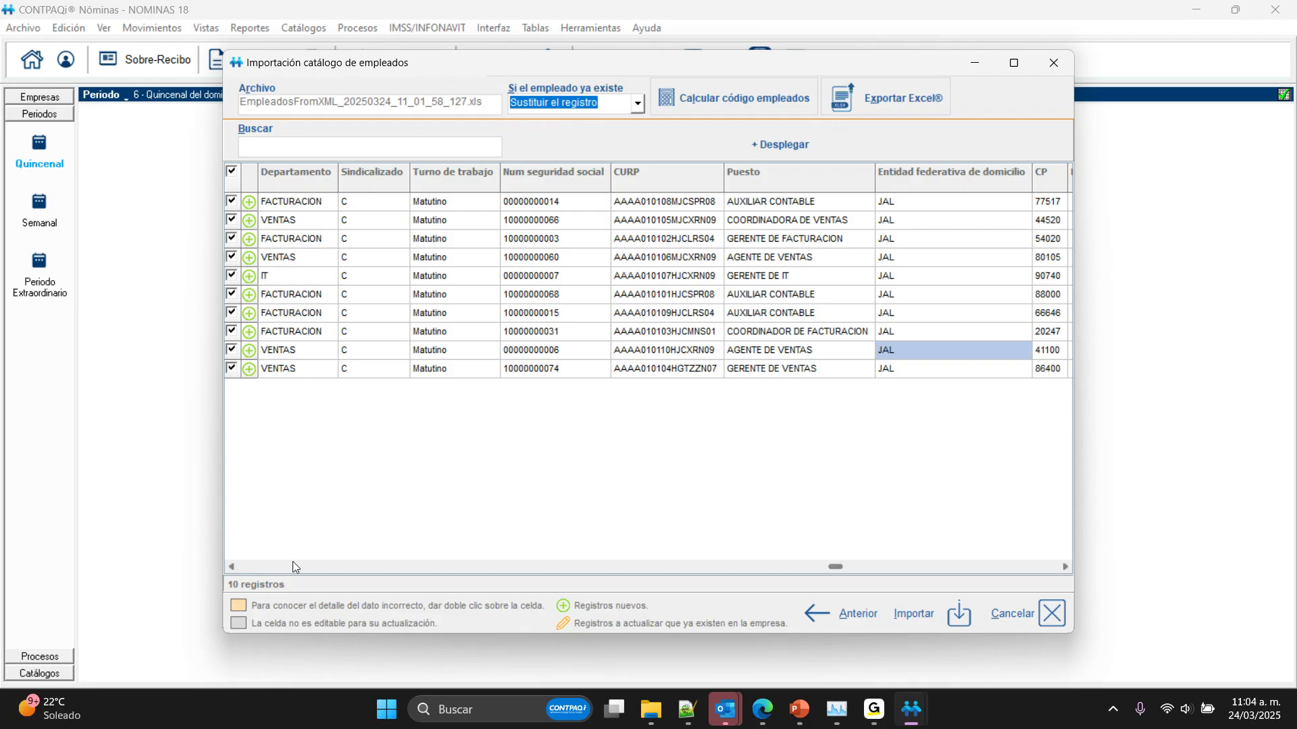
pyautogui.click(293, 566)
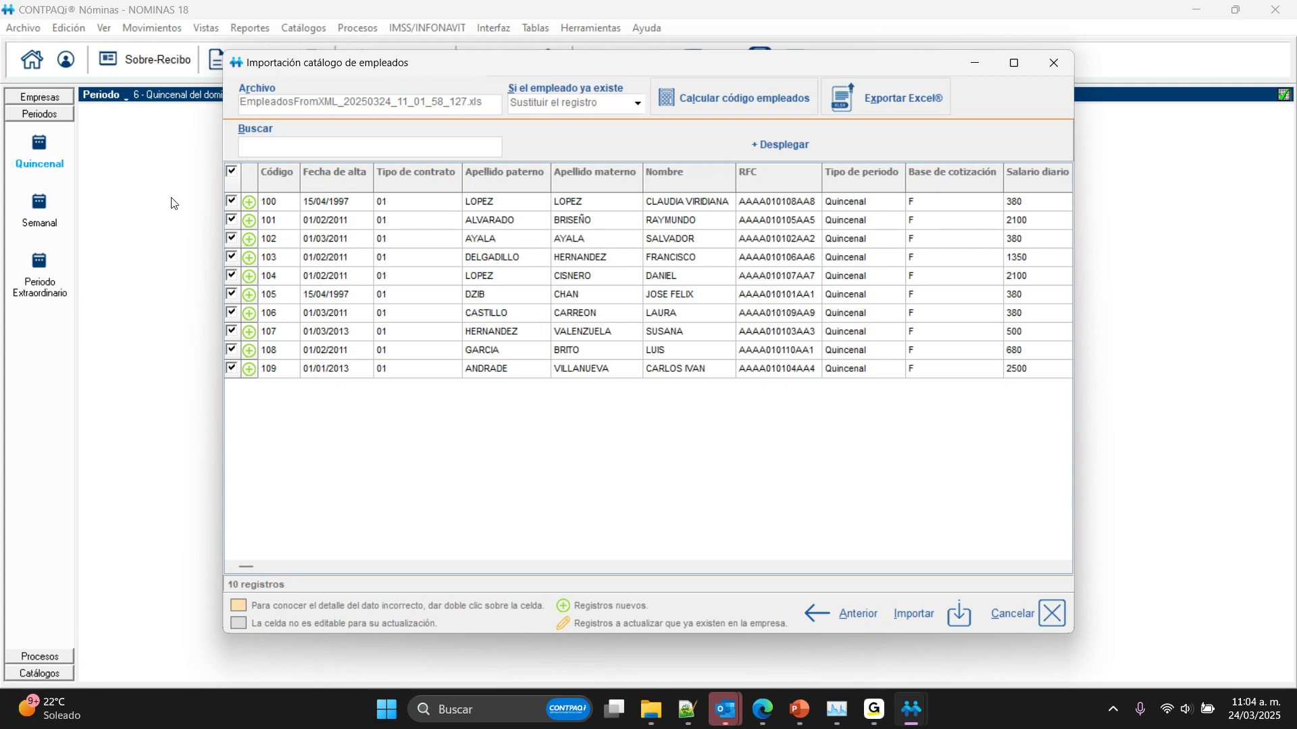
# Step: Import all the listed employees with their rows checked, accept the saved-file and backup notices, and decline to view the import log
pyautogui.click(231, 206)
pyautogui.click(232, 221)
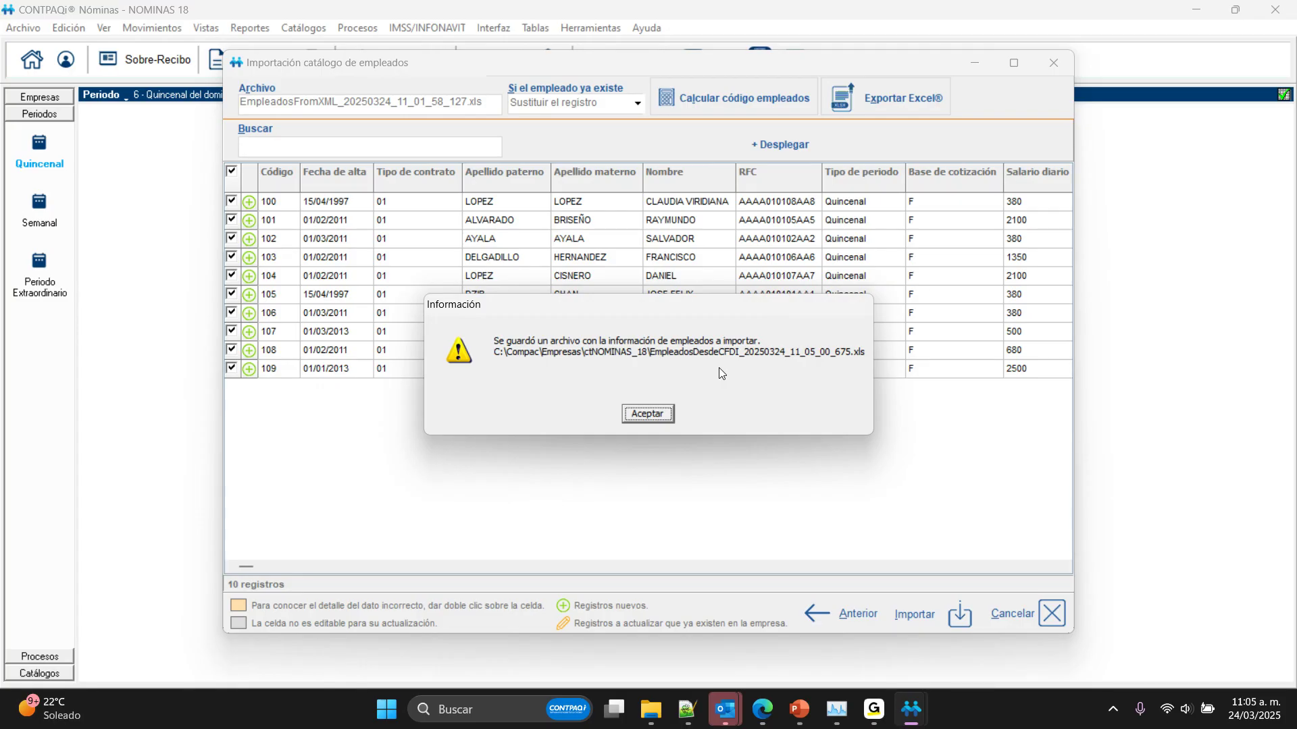
pyautogui.press('Return')
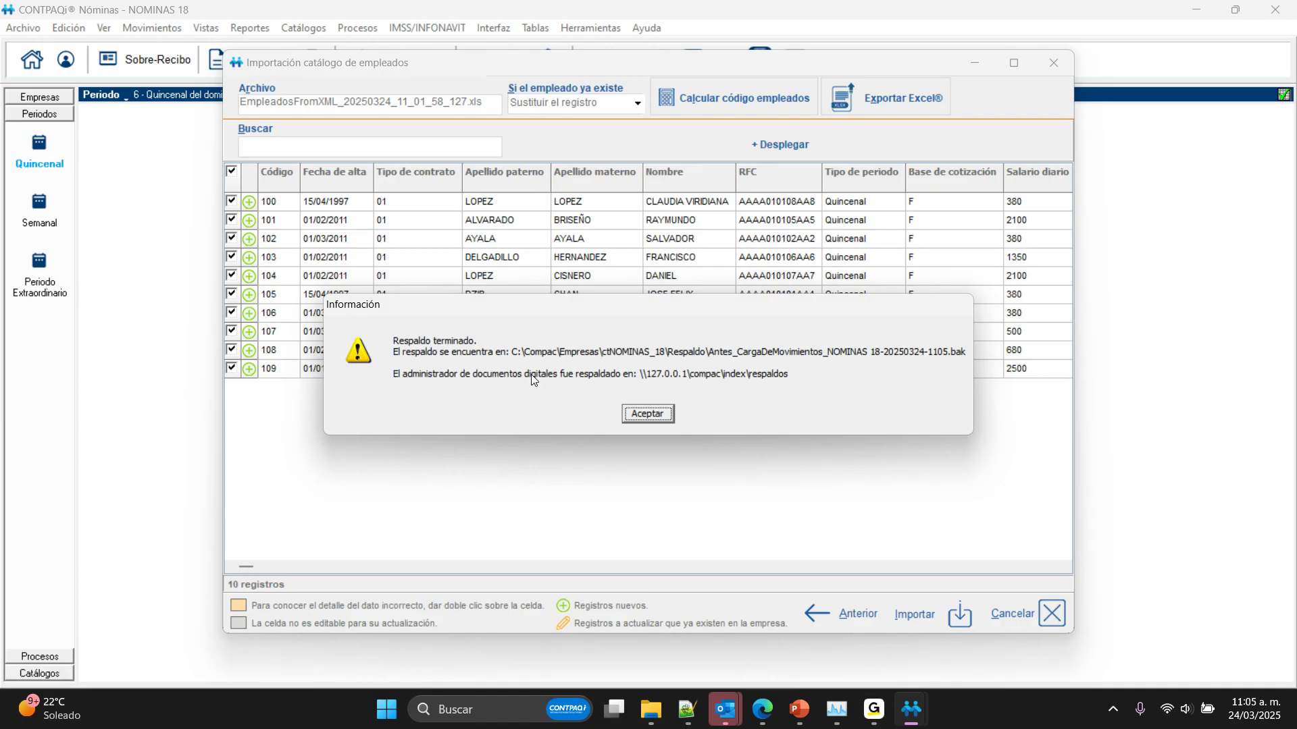
pyautogui.click(647, 414)
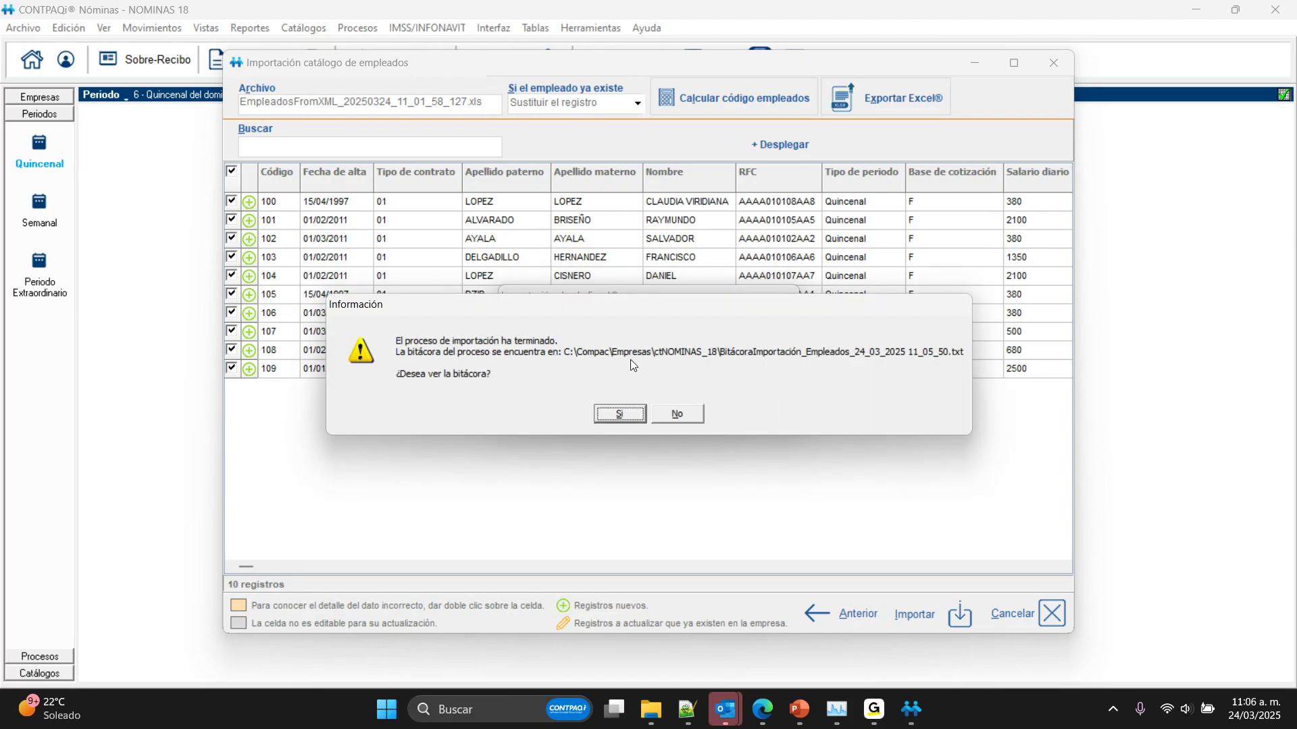
pyautogui.click(683, 409)
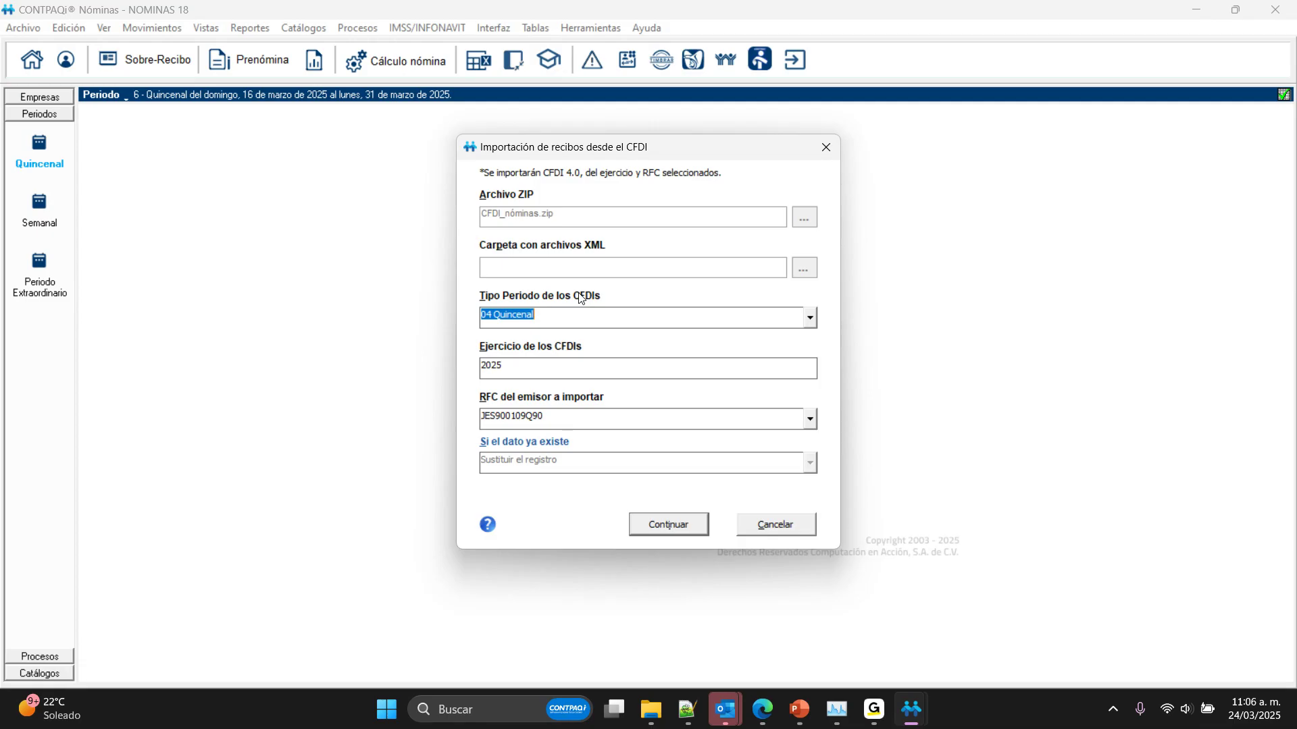
# Step: Select 04 Quincenal as the Tipo Periodo de los CFDIs for the receipts import
pyautogui.click(808, 318)
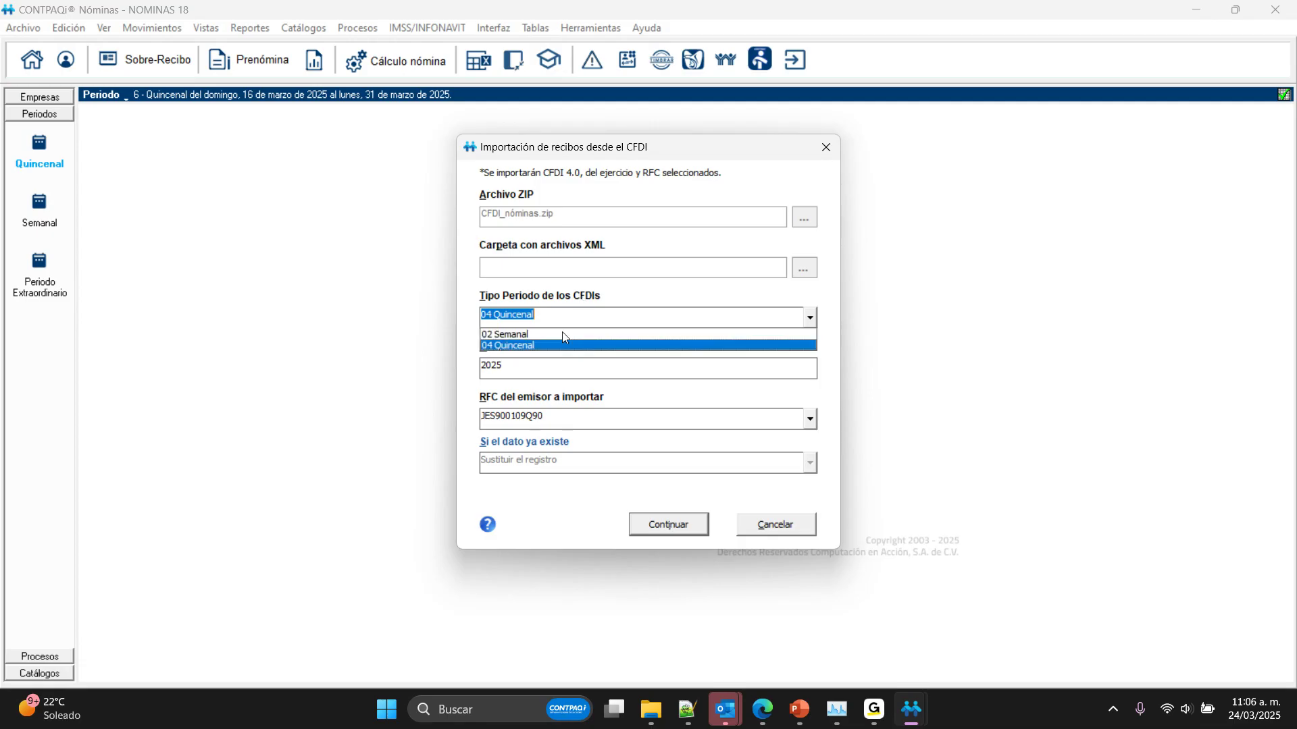
pyautogui.click(508, 345)
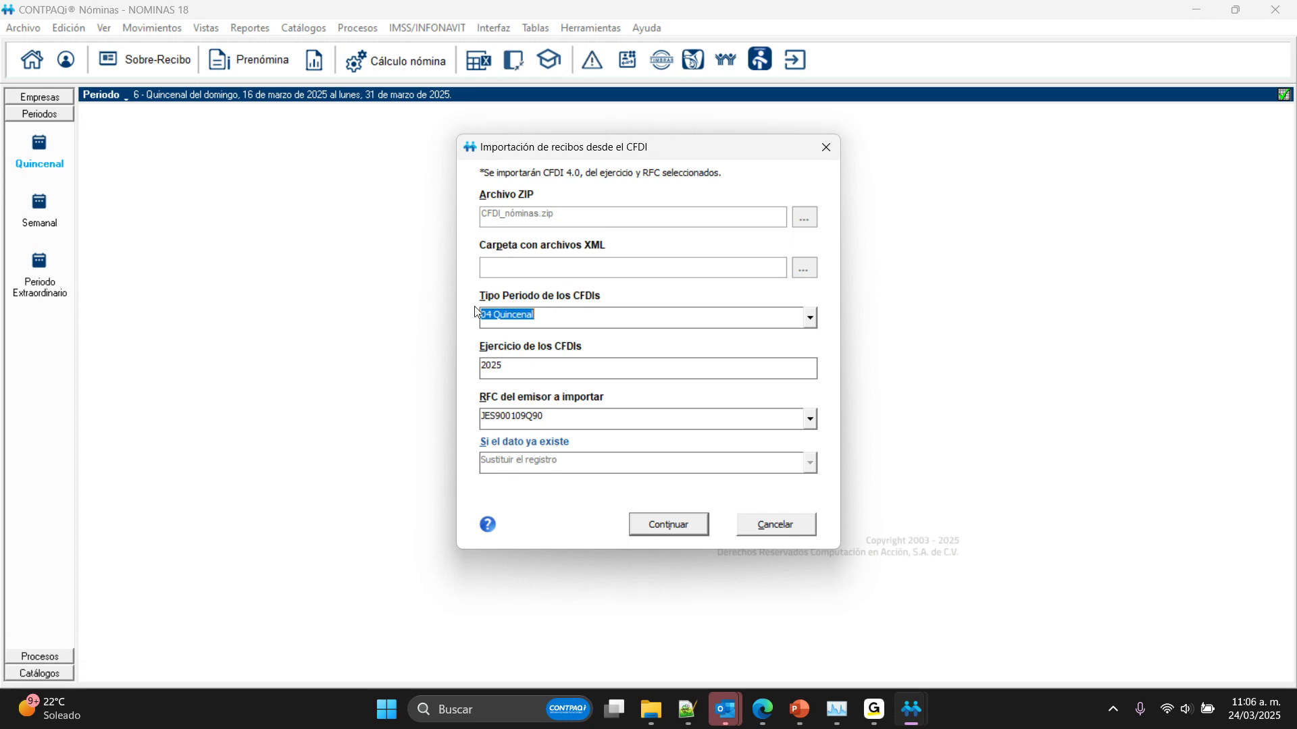
# Step: Read the Quincenal CFDIs for ejercicio 2025 and review the enlarged reading summary down to the extraordinary-period and non-qualifying receipts
pyautogui.click(510, 373)
pyautogui.click(667, 527)
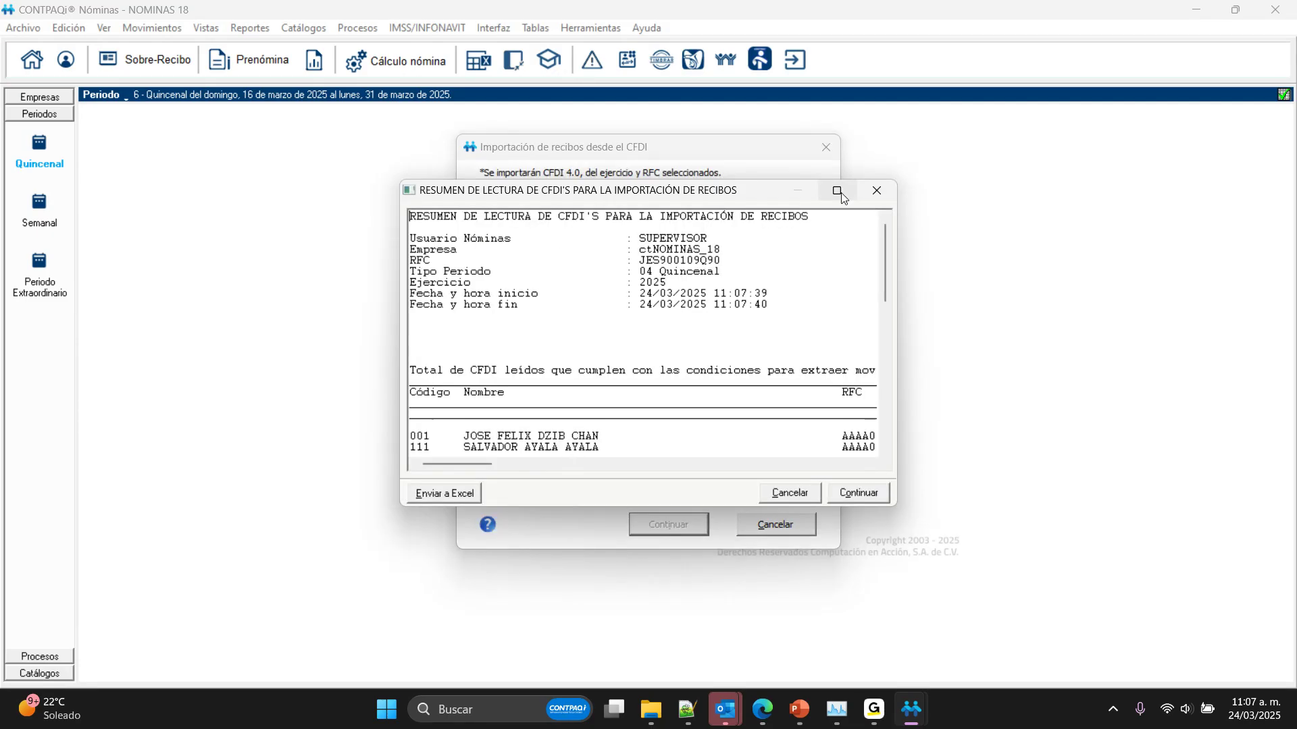
pyautogui.click(838, 192)
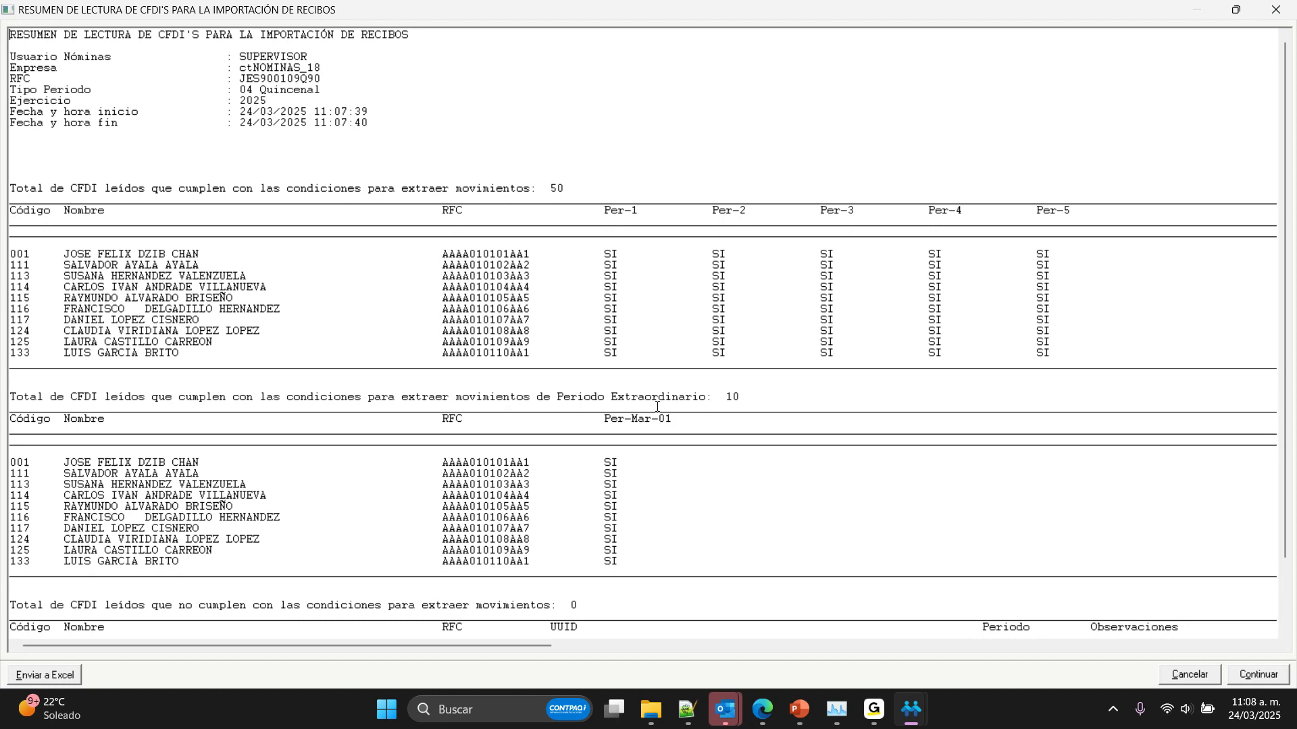
pyautogui.doubleClick(605, 420)
pyautogui.scroll(-3, 585, 470)
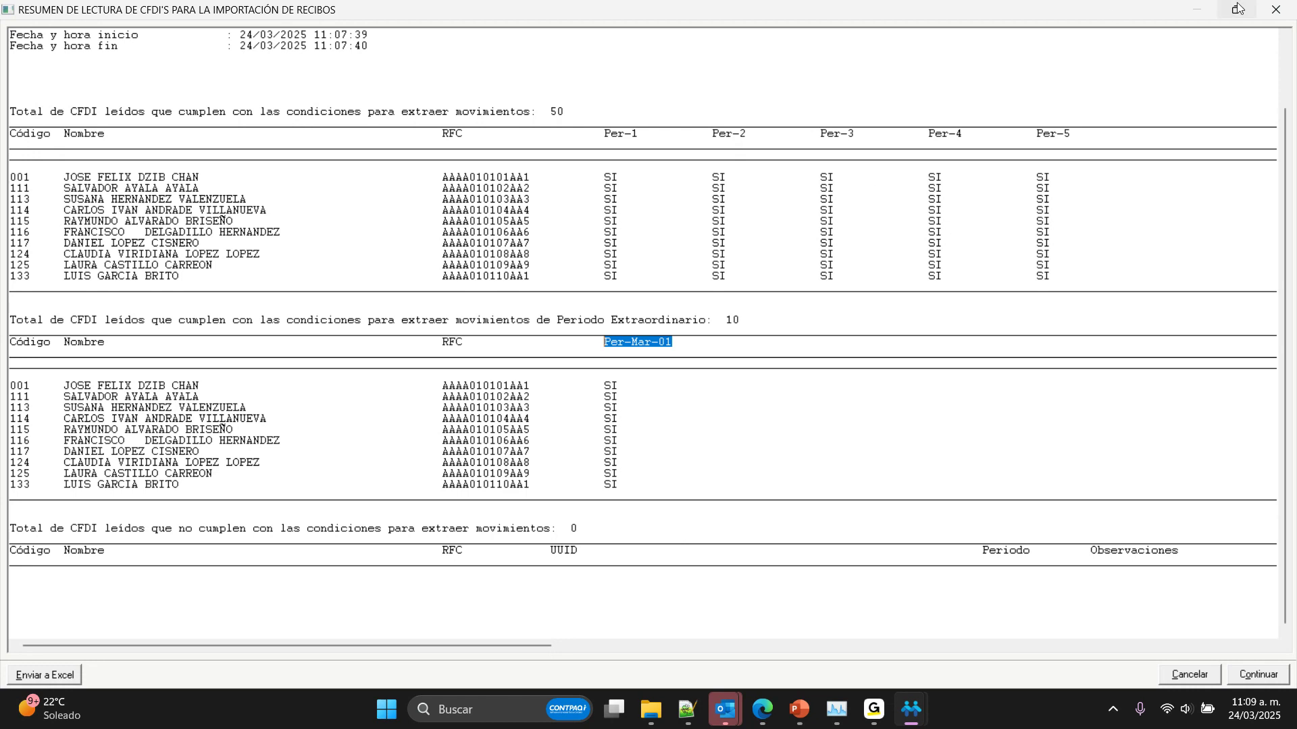
# Step: Continue with the loading of movements from the receipts and accept the extraordinary period notice
pyautogui.click(1257, 677)
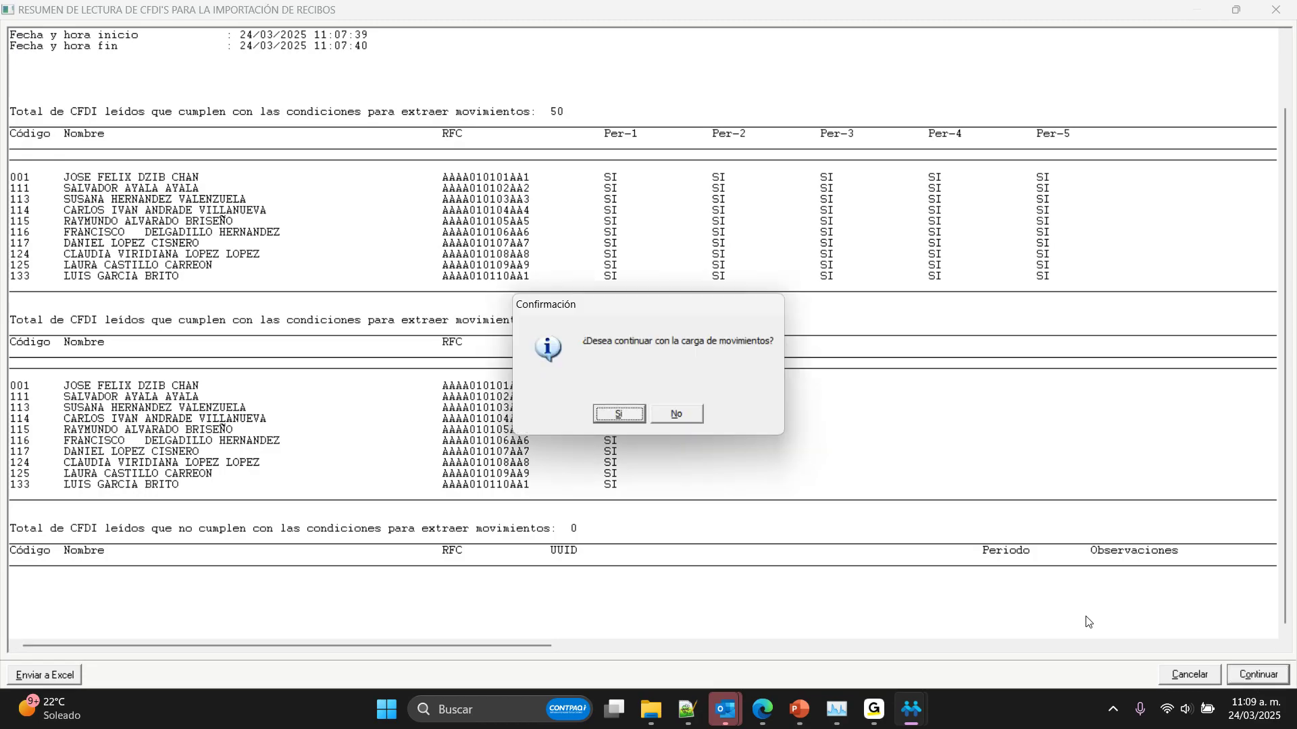
pyautogui.click(617, 418)
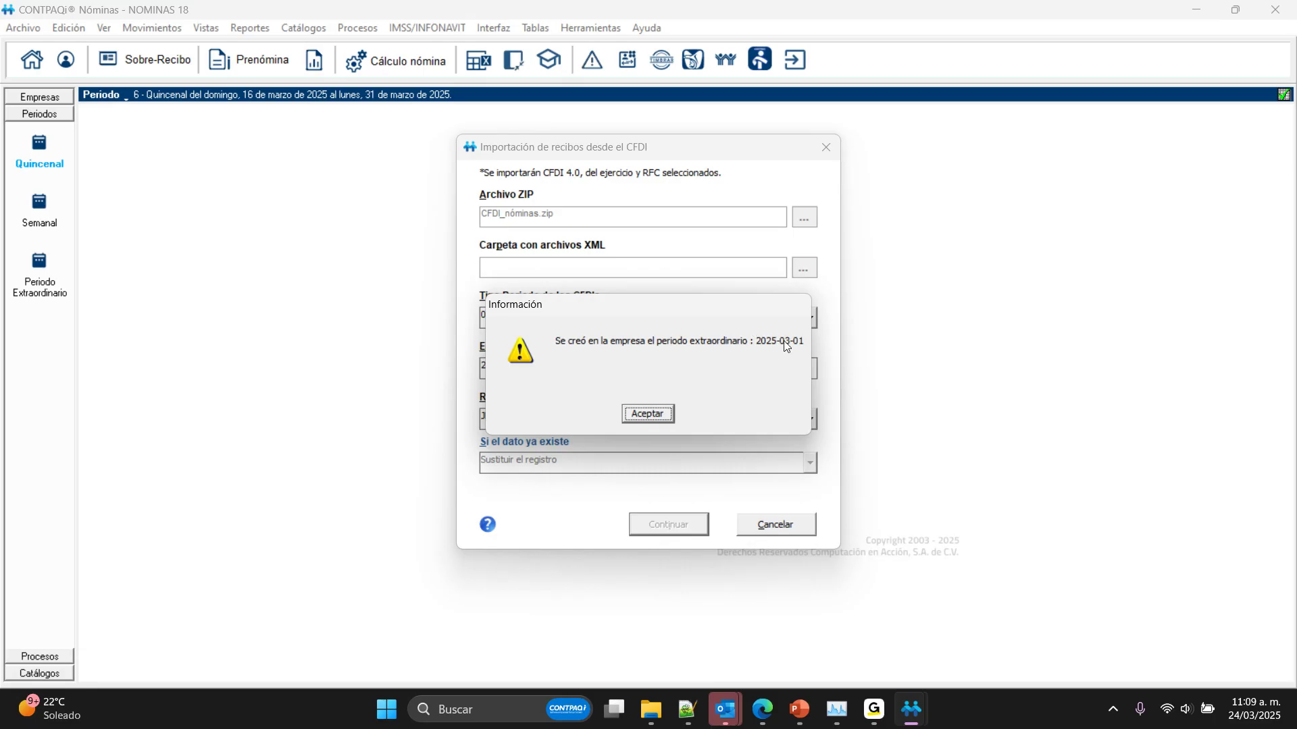
pyautogui.click(649, 410)
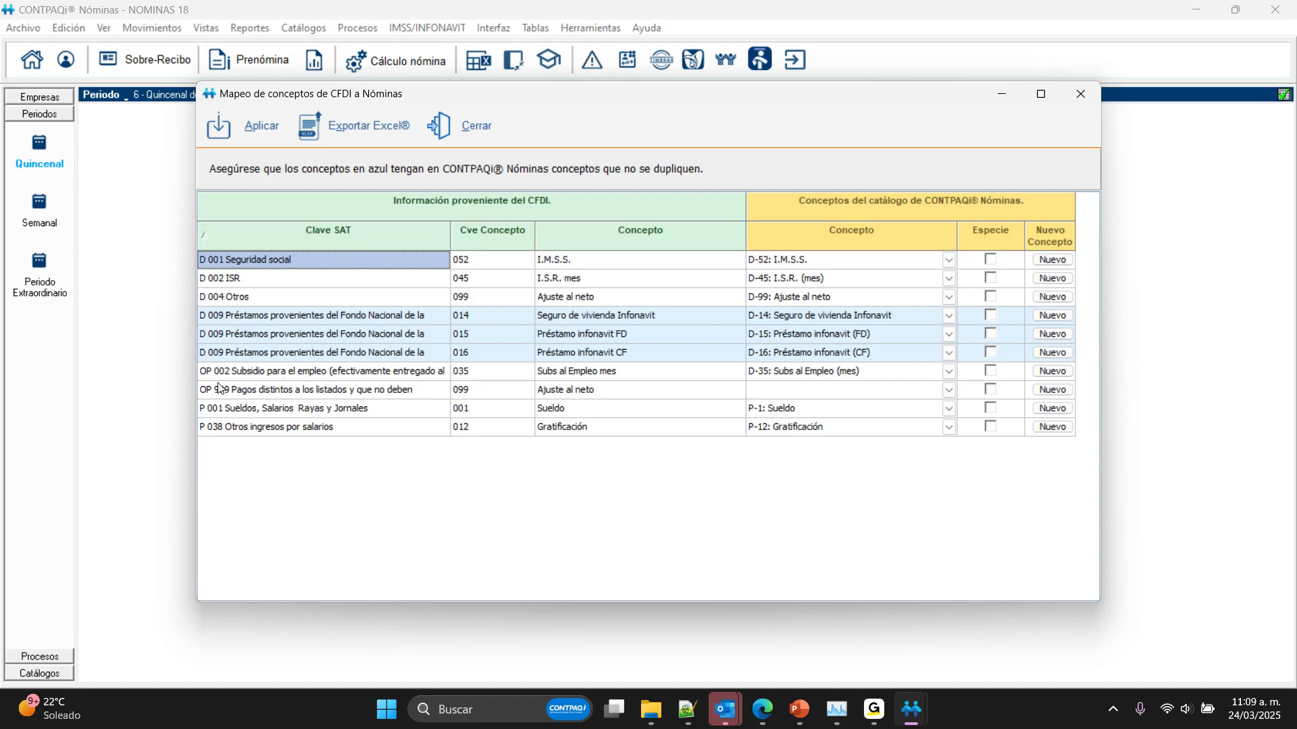
# Step: Create and save a new concept described as Ajuste al neto CFDI for the unmapped OP 999 row of the concept mapping
pyautogui.click(262, 392)
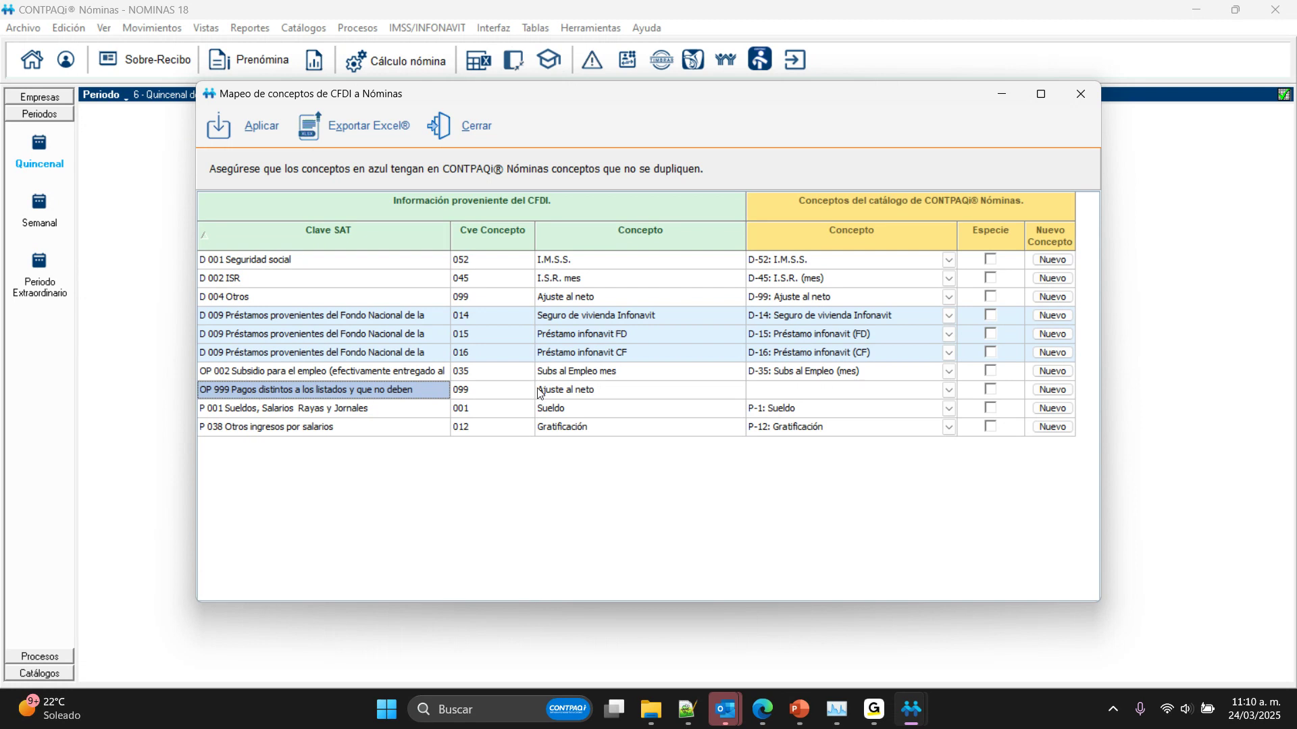
pyautogui.click(949, 390)
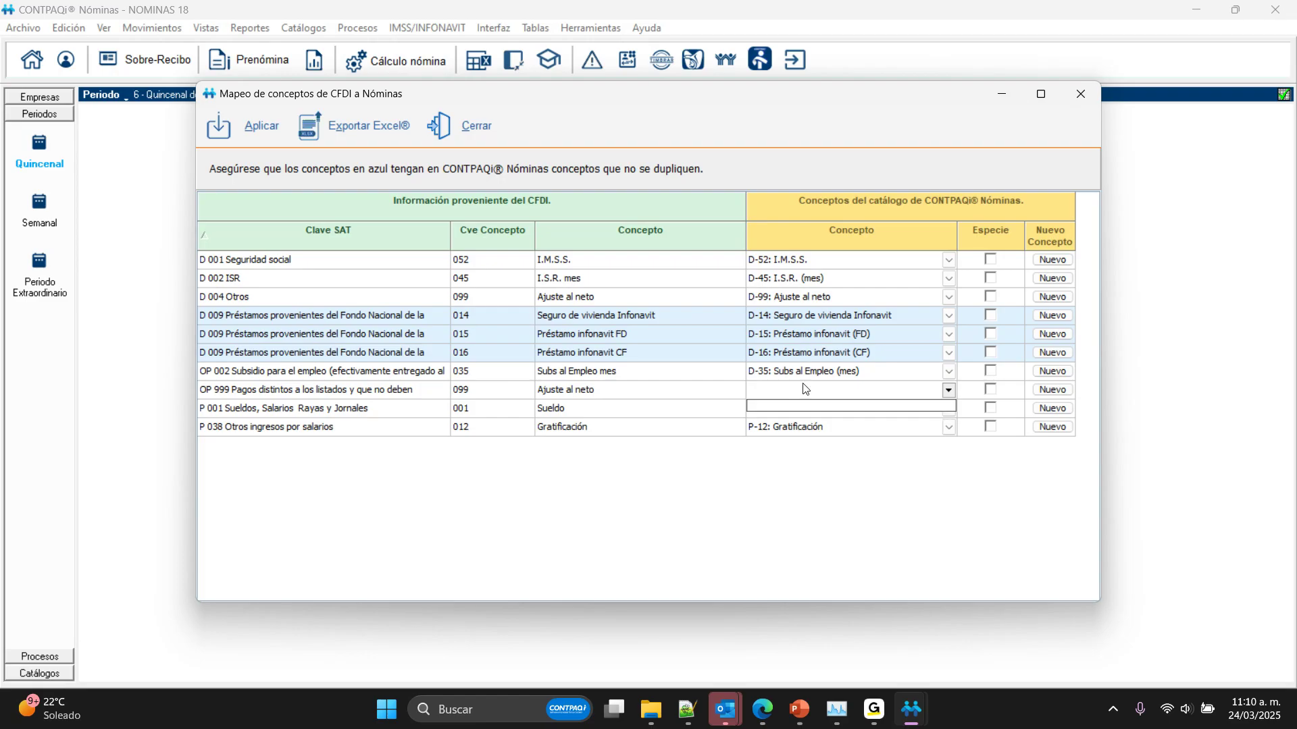
pyautogui.click(783, 391)
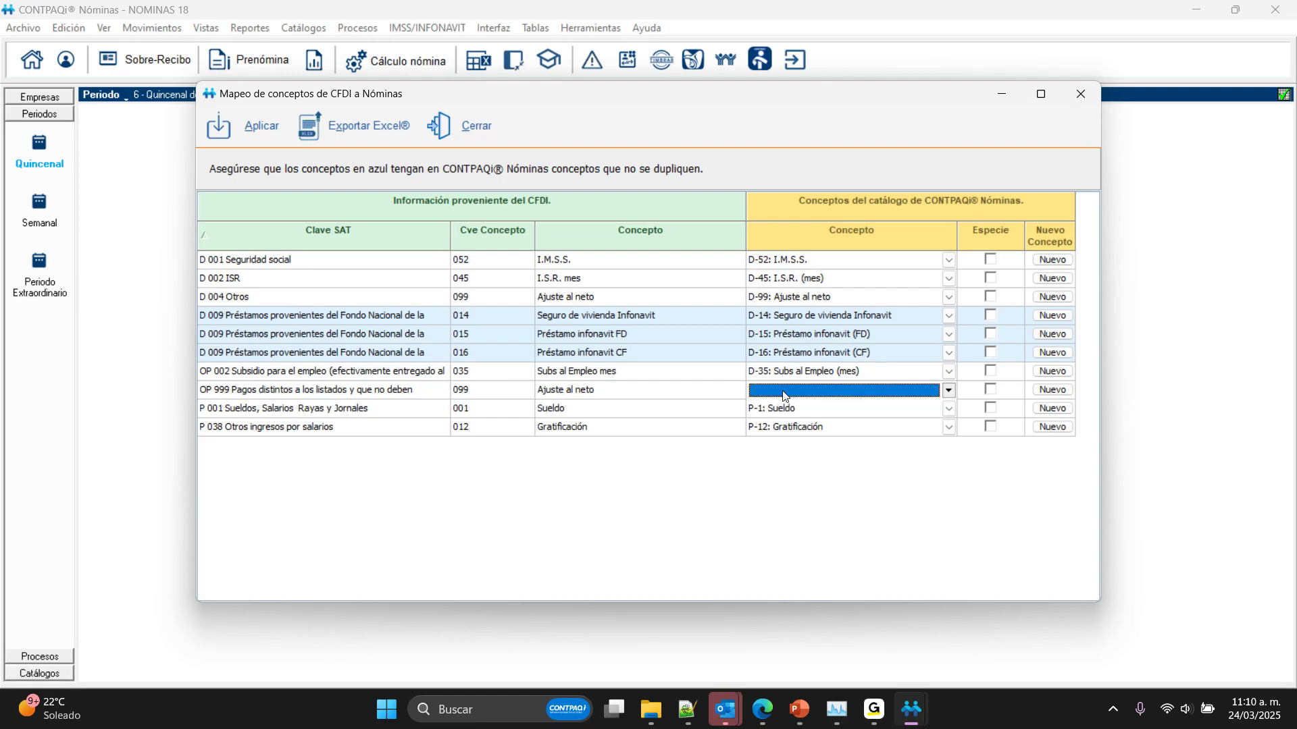
pyautogui.click(1051, 390)
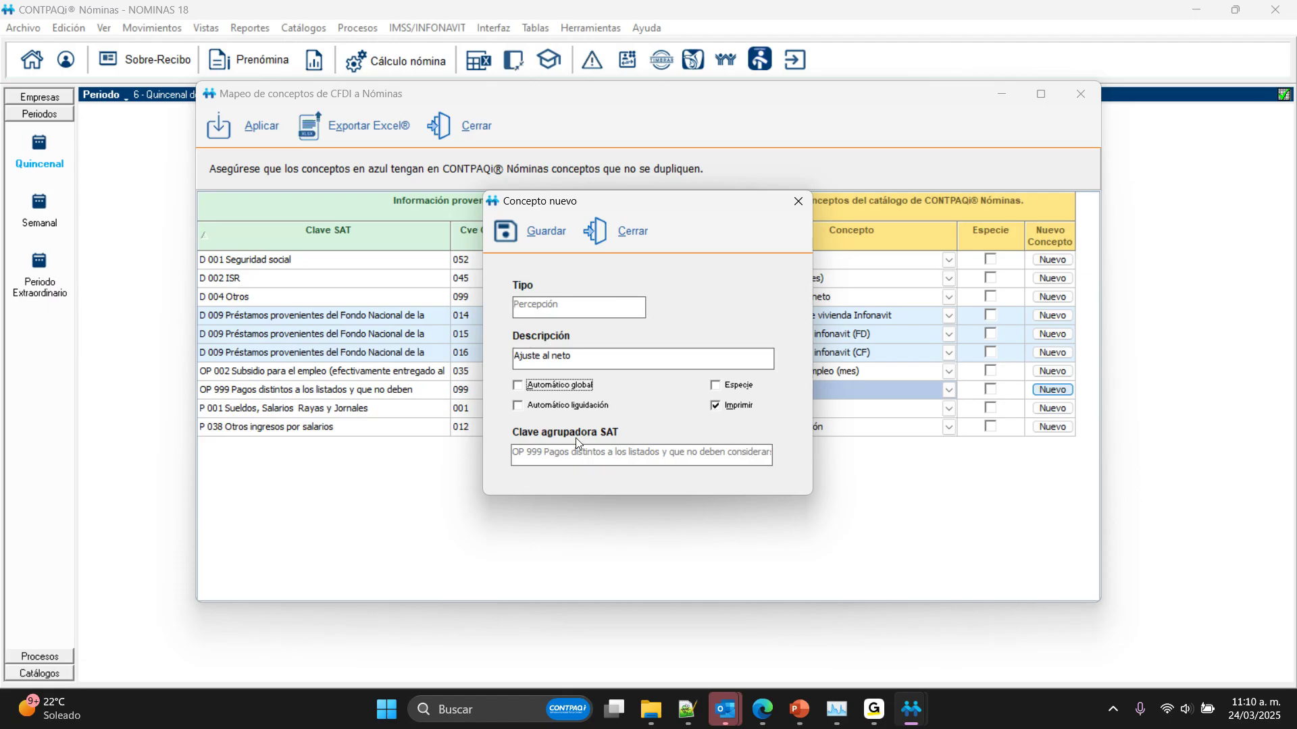
pyautogui.click(576, 359)
pyautogui.write('CFDI')
pyautogui.moveTo(602, 205); pyautogui.dragTo(720, 213)
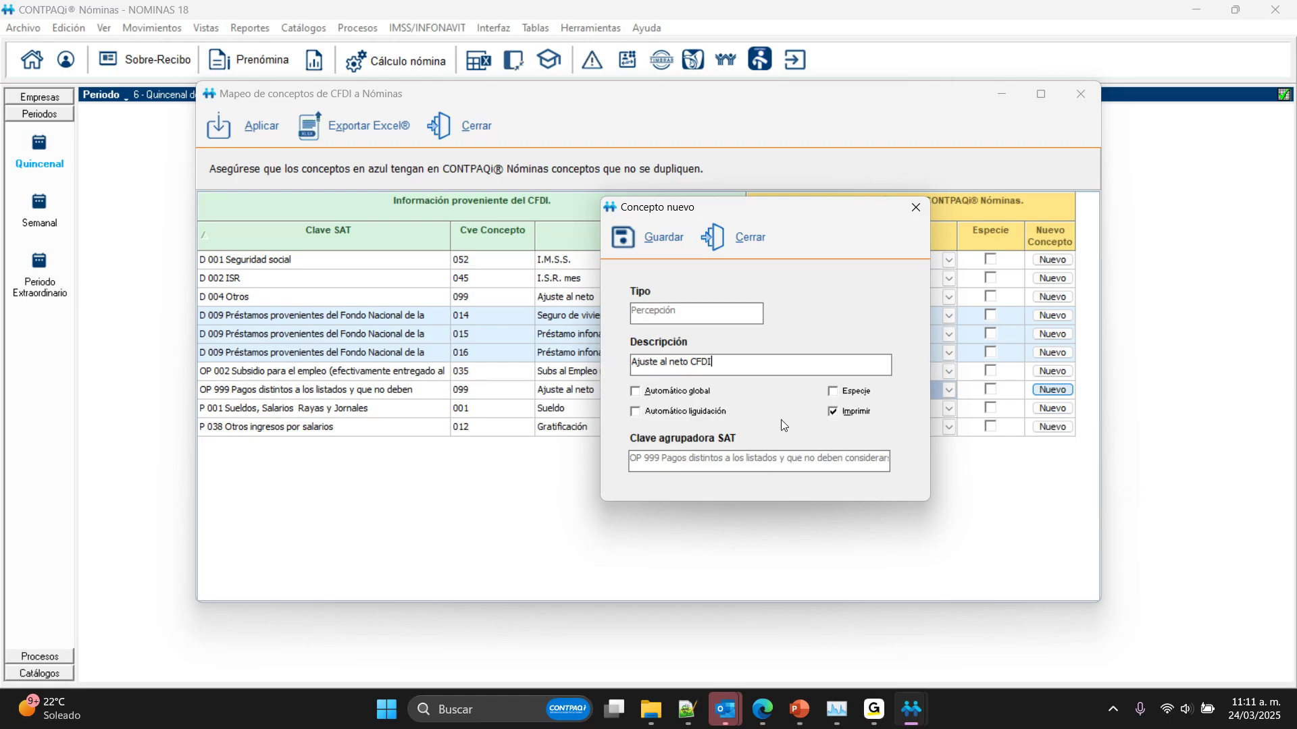
pyautogui.click(641, 243)
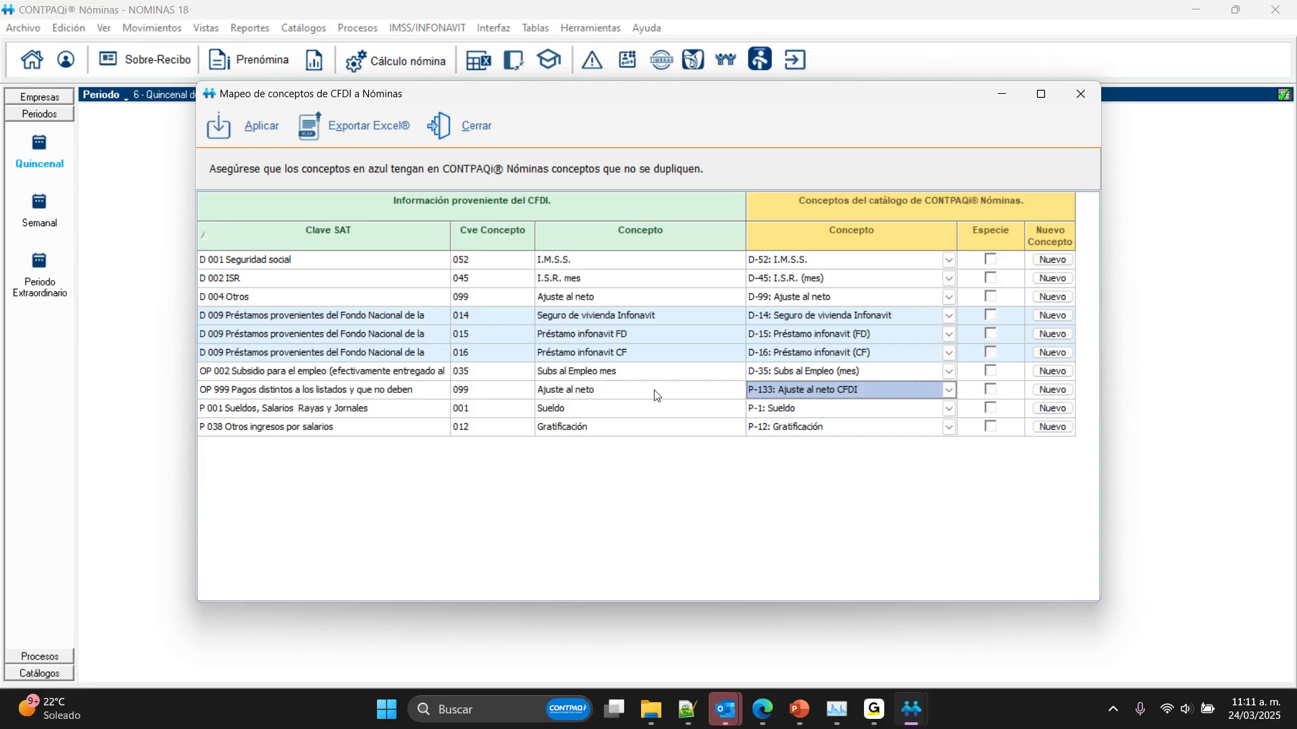
# Step: Check the catalogue options for the P 038 row, keep P-12: Gratificación, apply the concept mapping and accept the end-of-reading notice
pyautogui.click(787, 426)
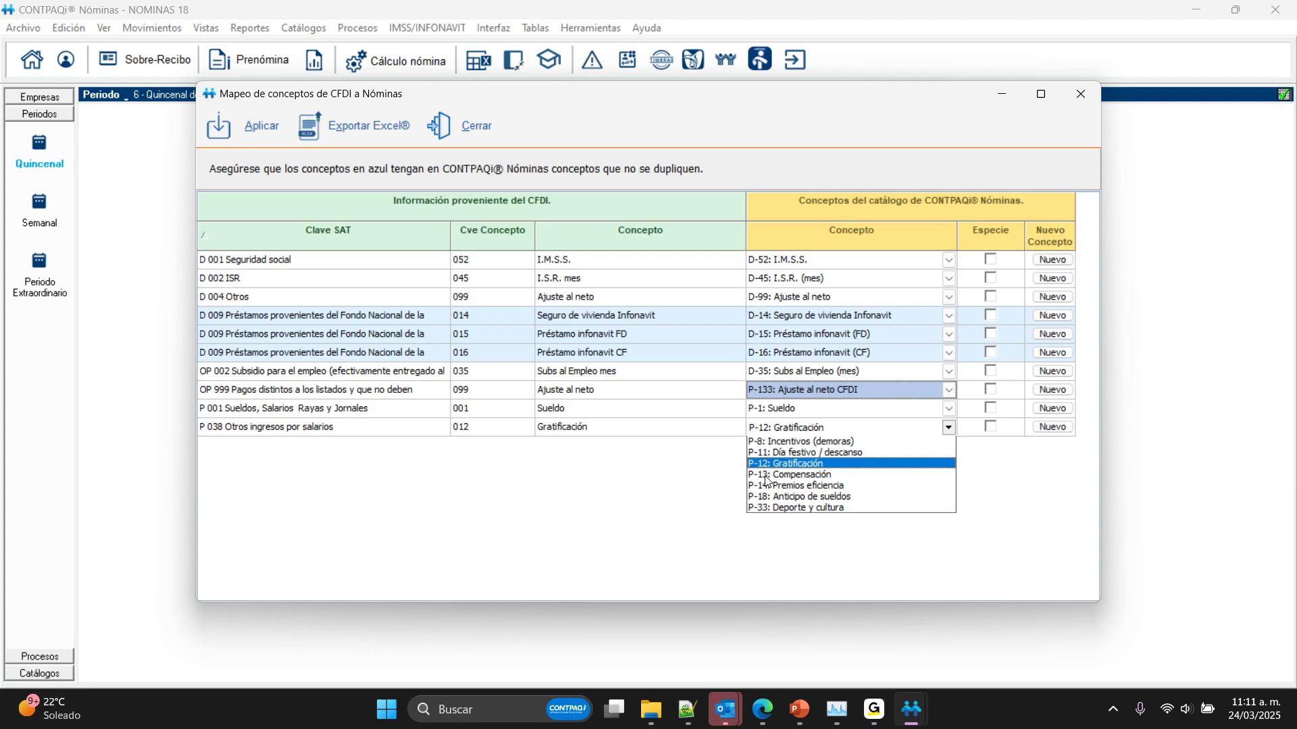
pyautogui.click(708, 491)
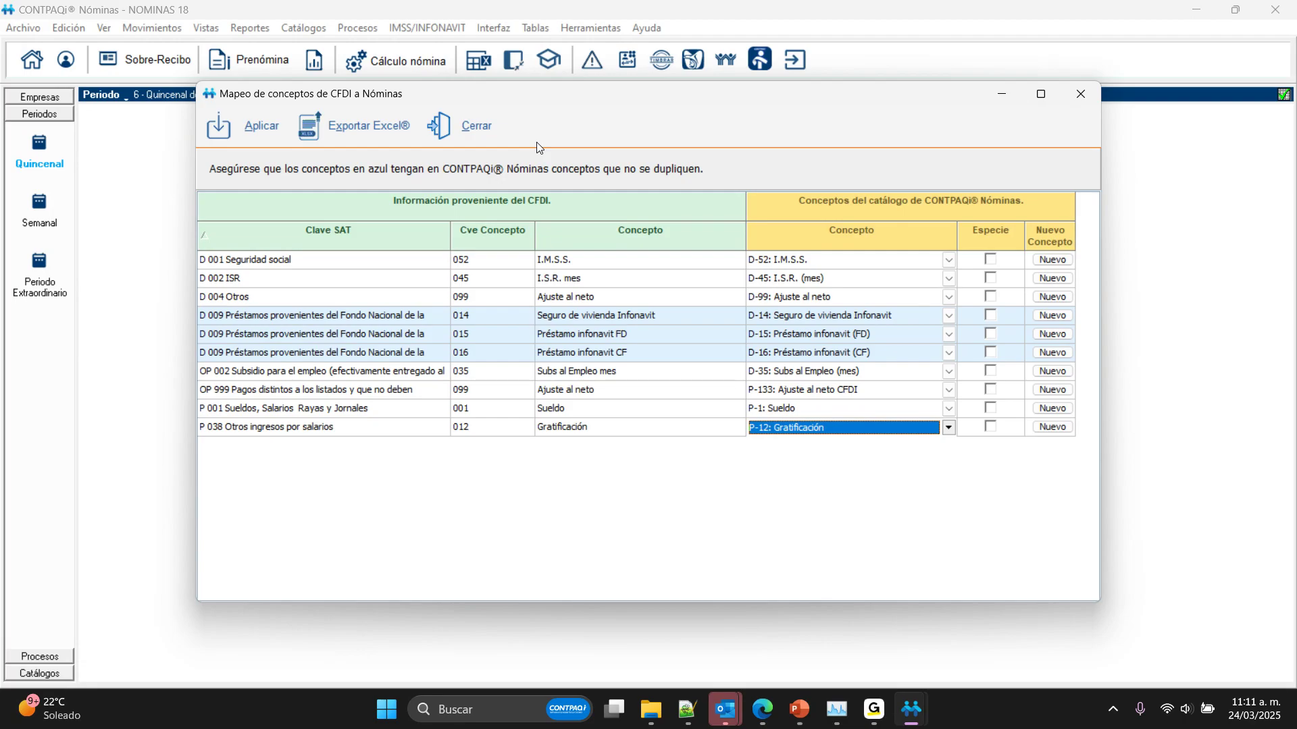
pyautogui.click(252, 122)
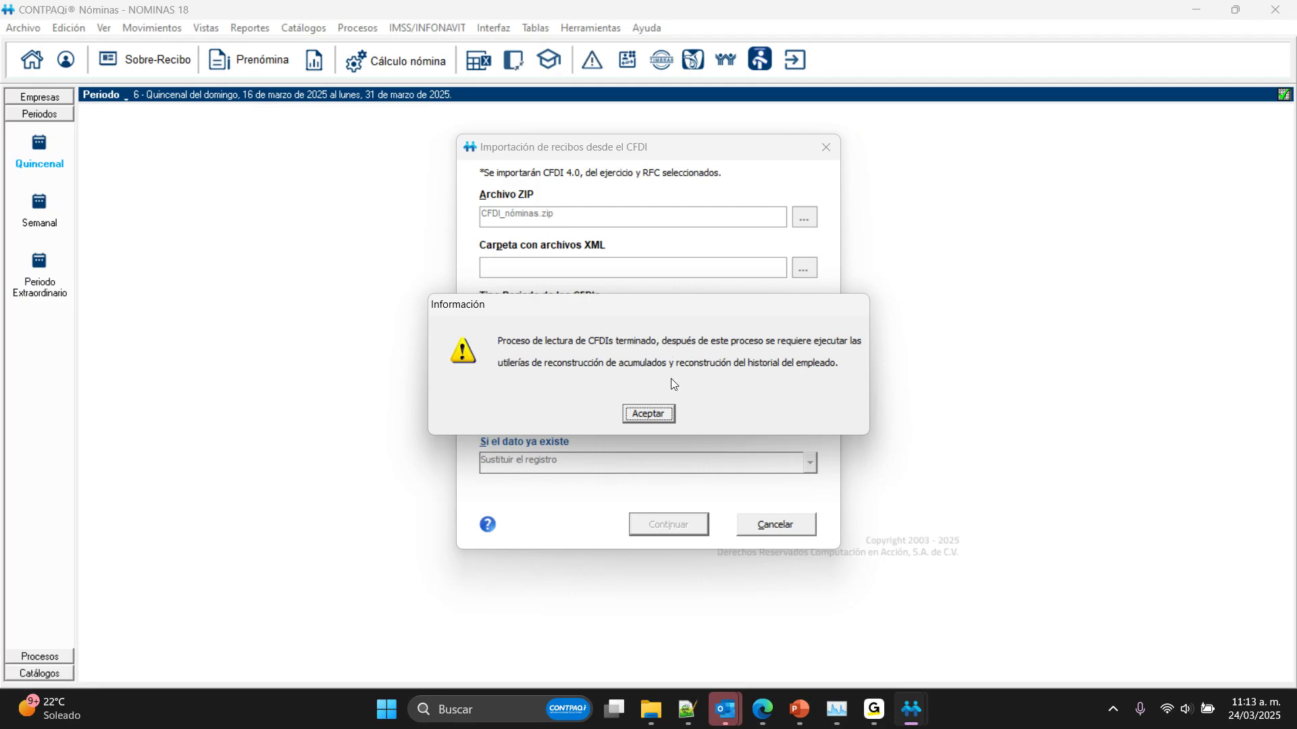
pyautogui.click(650, 414)
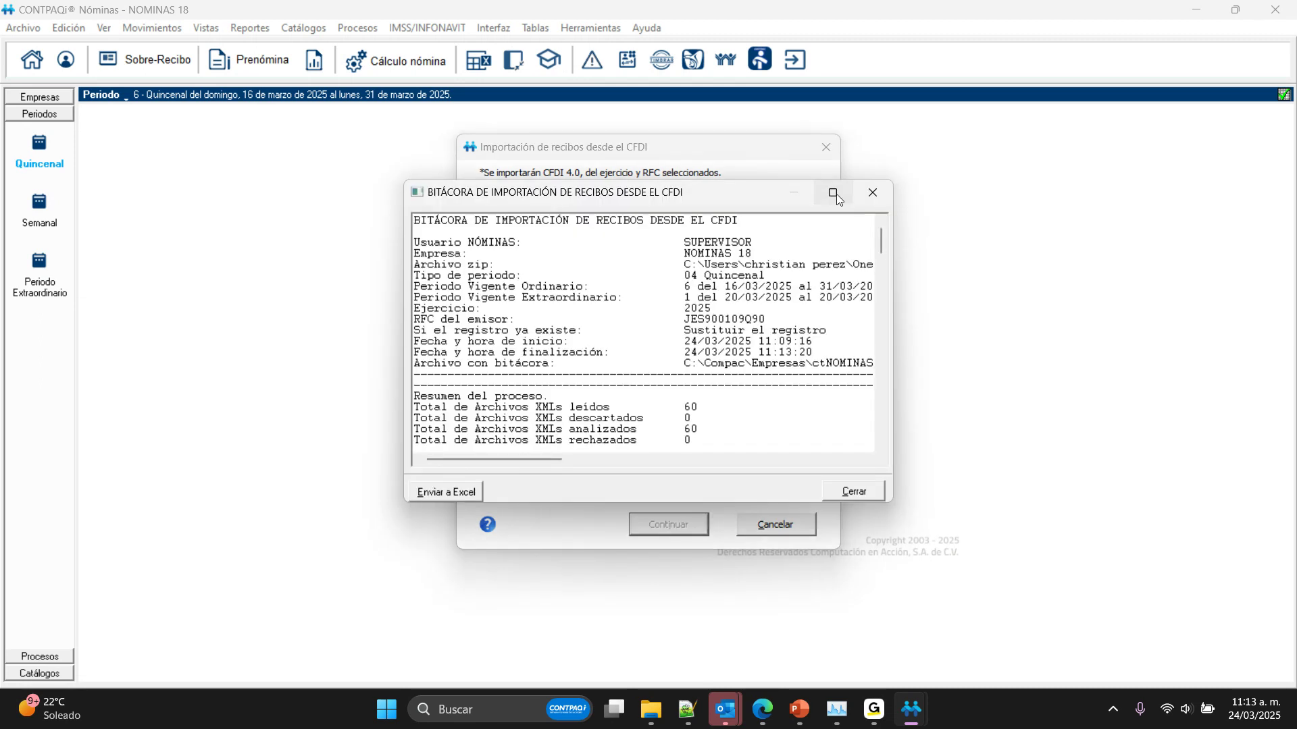
# Step: Review the enlarged receipt import log, including the per-file results, mapped concepts and newly added concepts, and close it
pyautogui.click(834, 194)
pyautogui.scroll(-5, 352, 493)
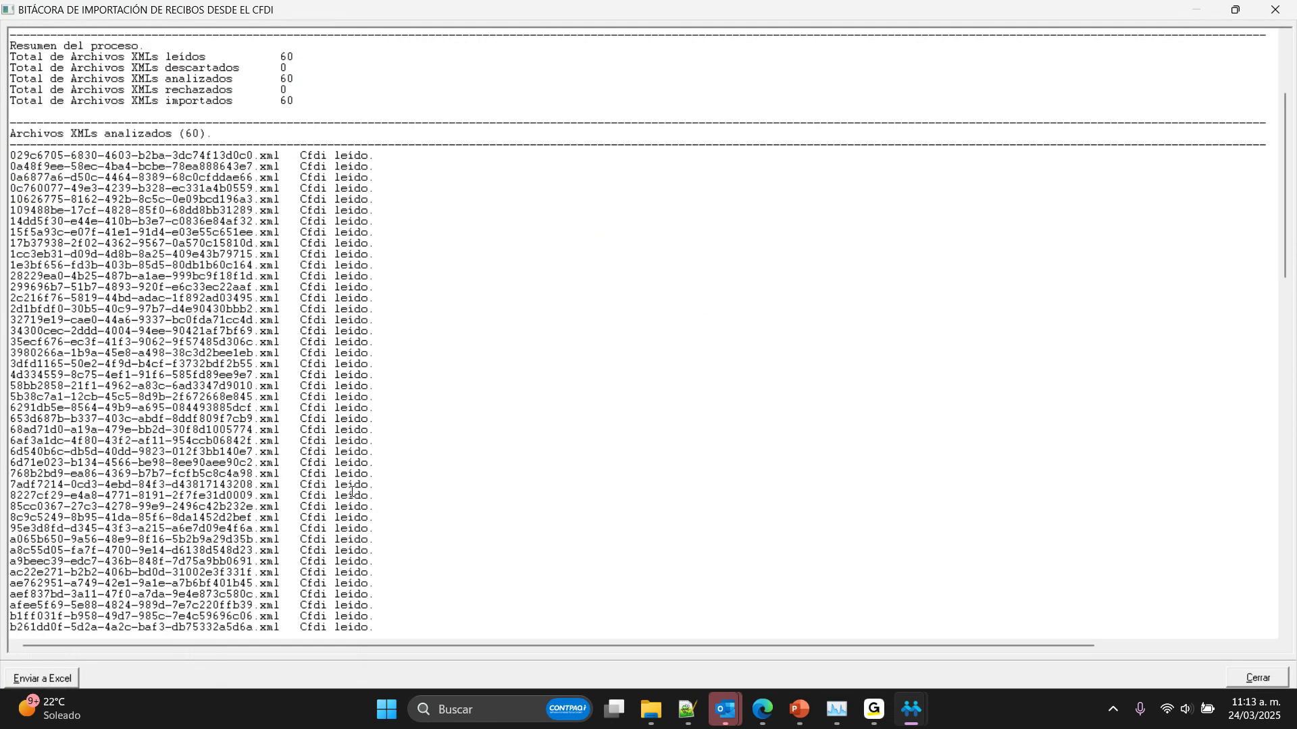
pyautogui.scroll(-20, 351, 492)
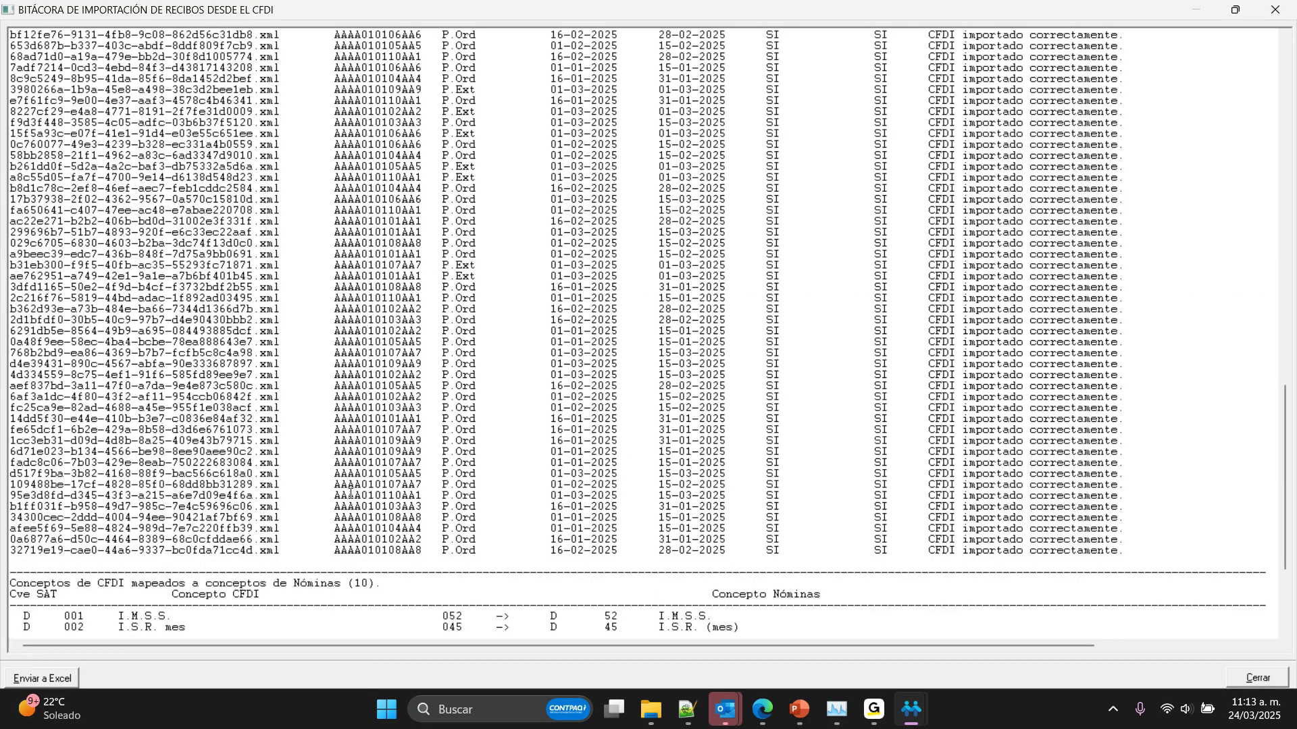
pyautogui.moveTo(1071, 376); pyautogui.dragTo(1103, 321)
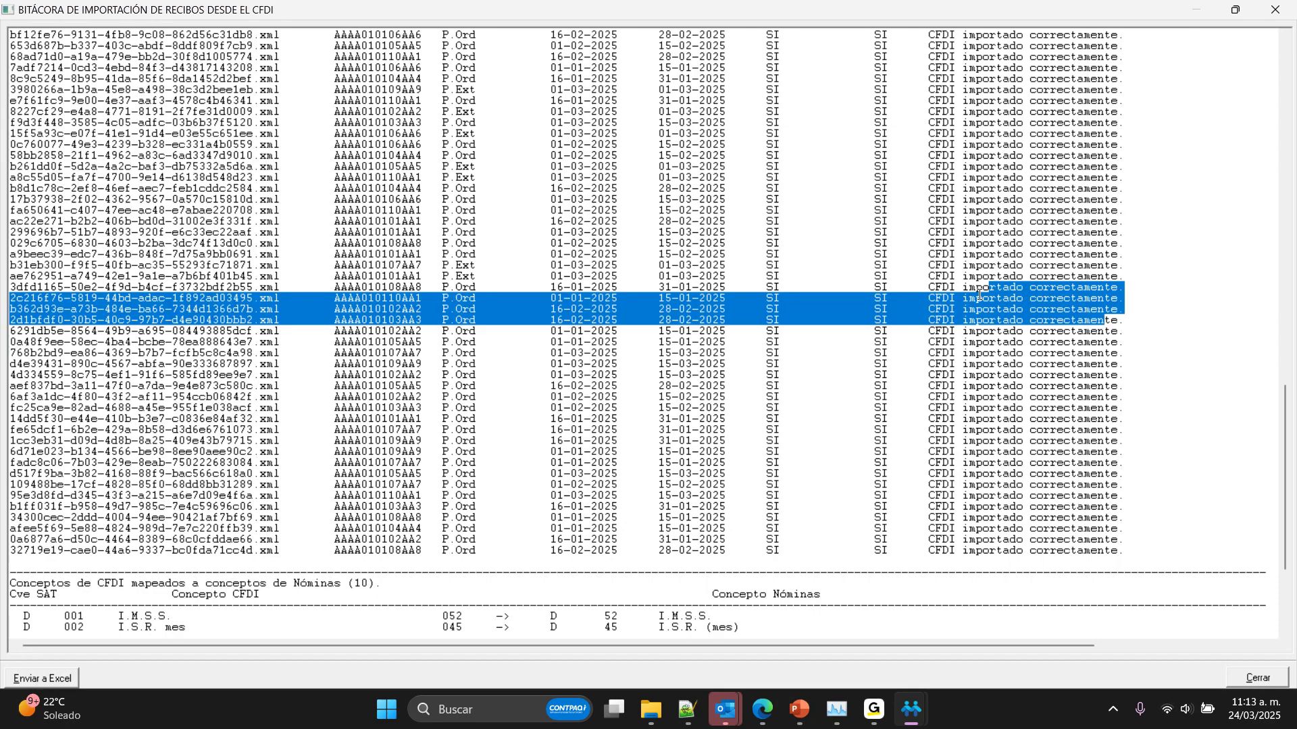
pyautogui.scroll(-5, 979, 295)
pyautogui.scroll(-1, 983, 292)
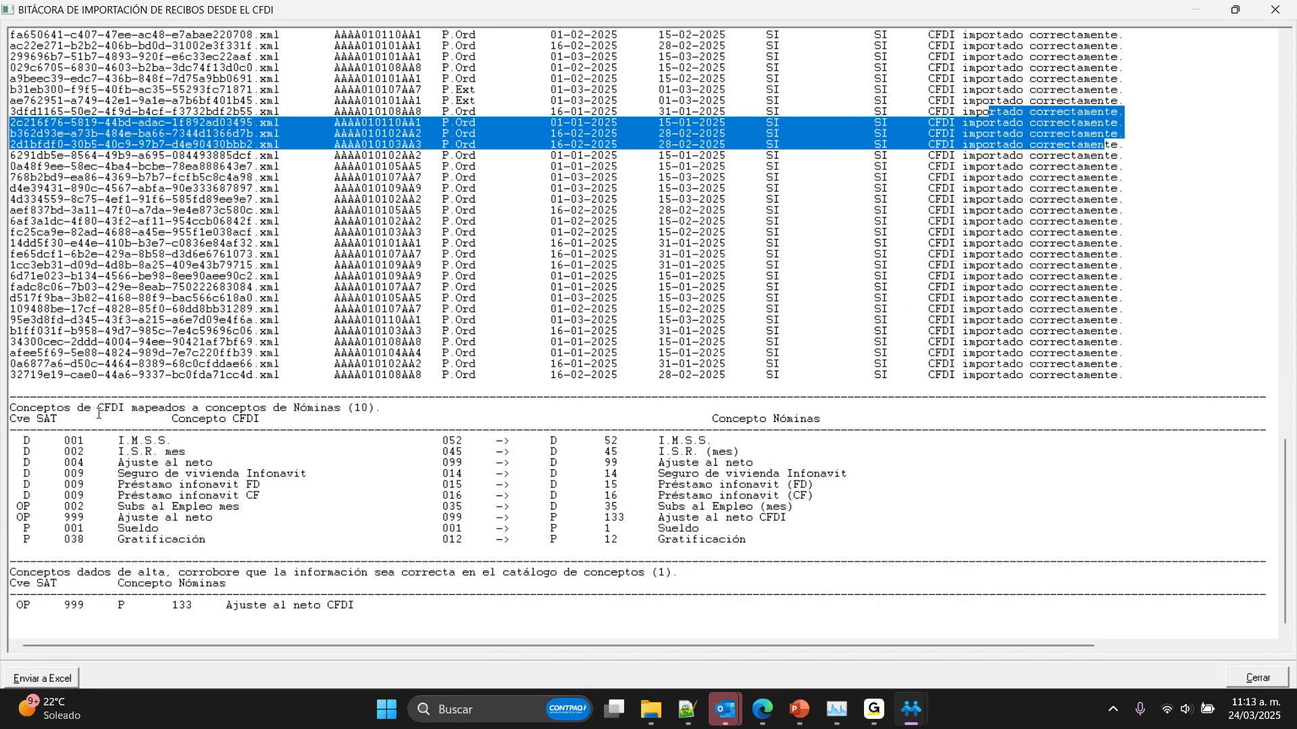
pyautogui.click(277, 609)
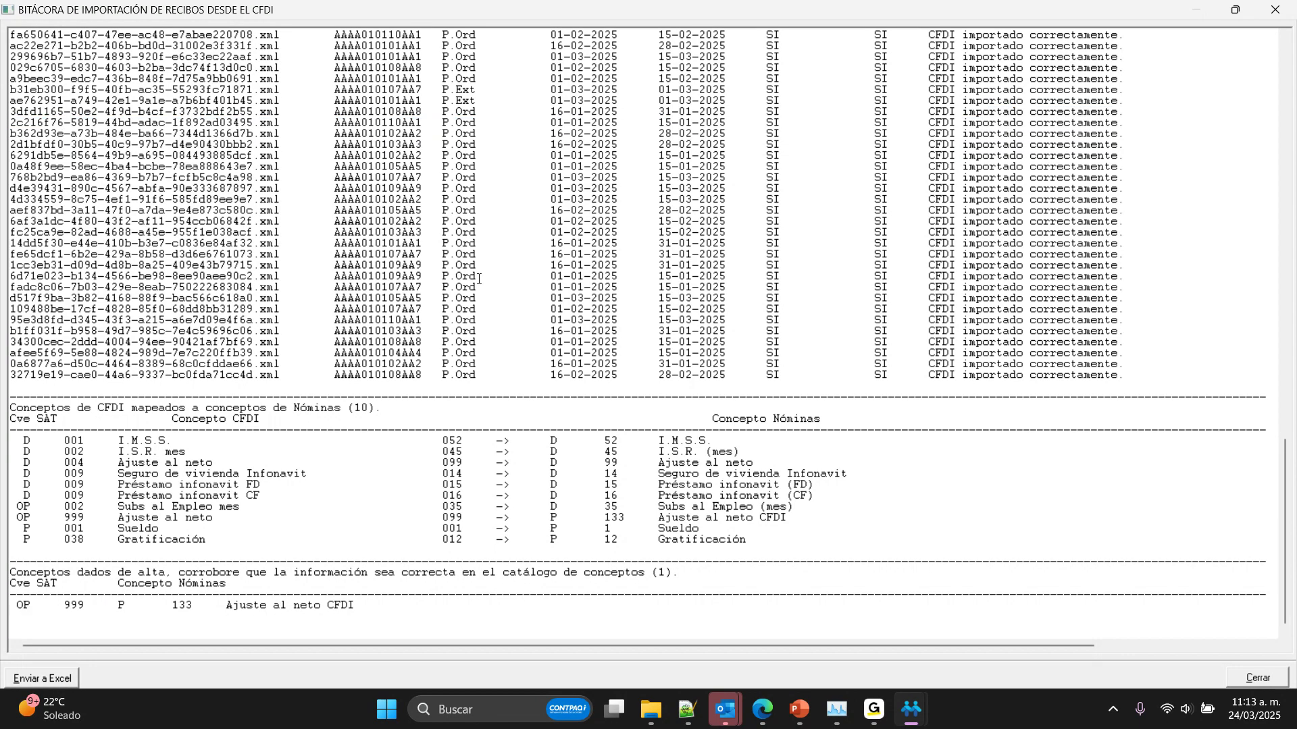
pyautogui.click(1250, 684)
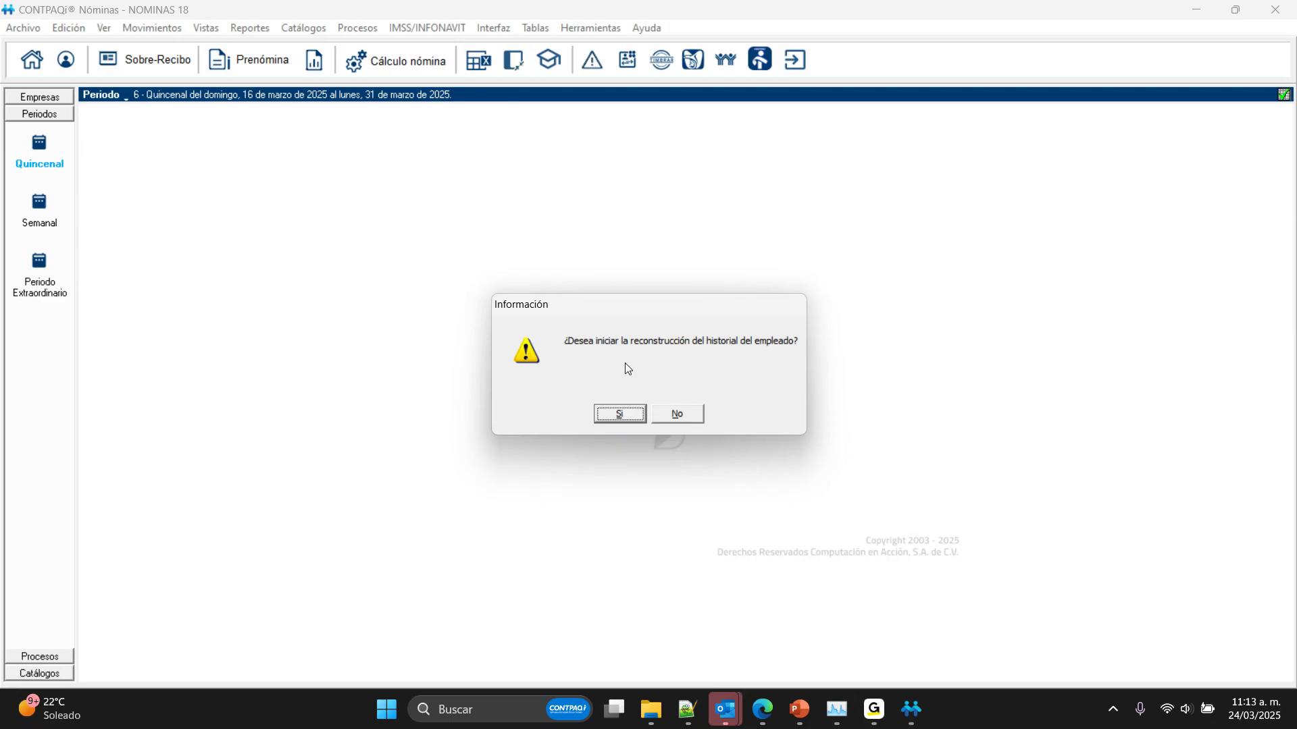
# Step: Rebuild the employee history for Quincenal 2025 from period 1, reviewing terminations and re-entries, day and hour incidents and salary changes, without viewing the log
pyautogui.click(607, 414)
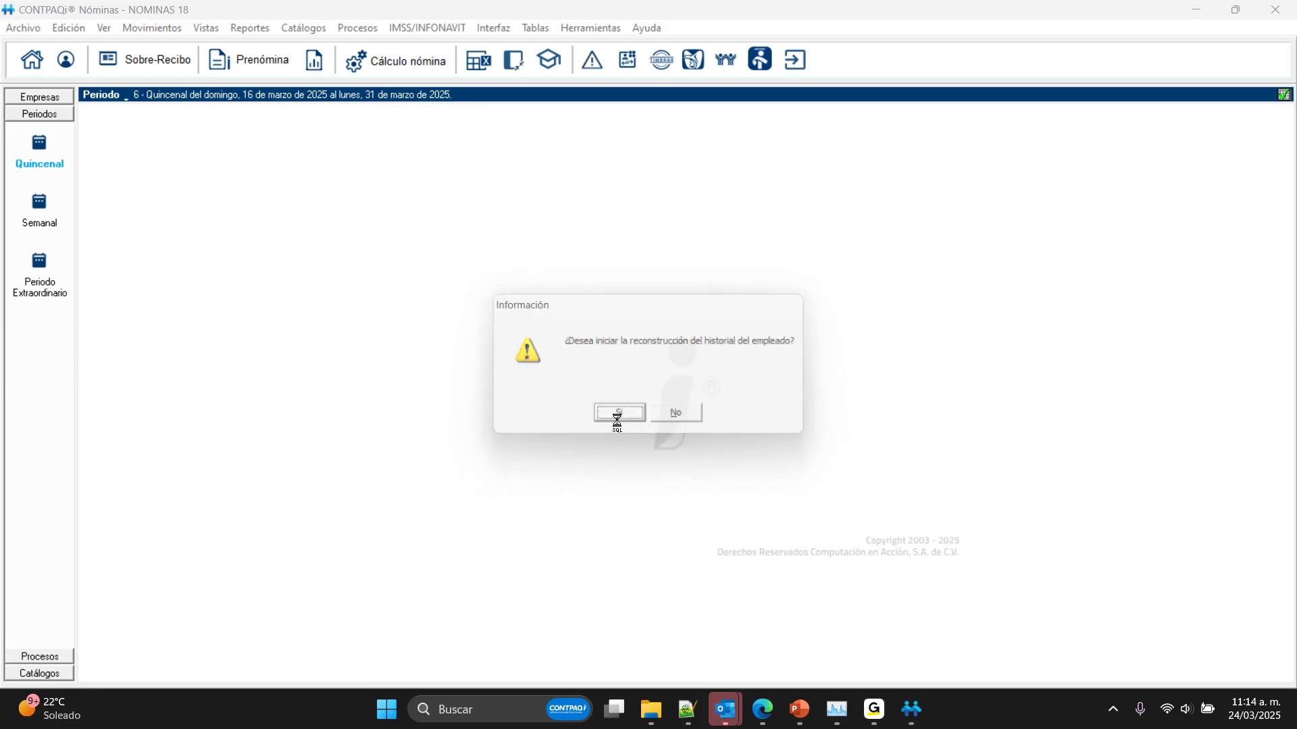
pyautogui.click(647, 414)
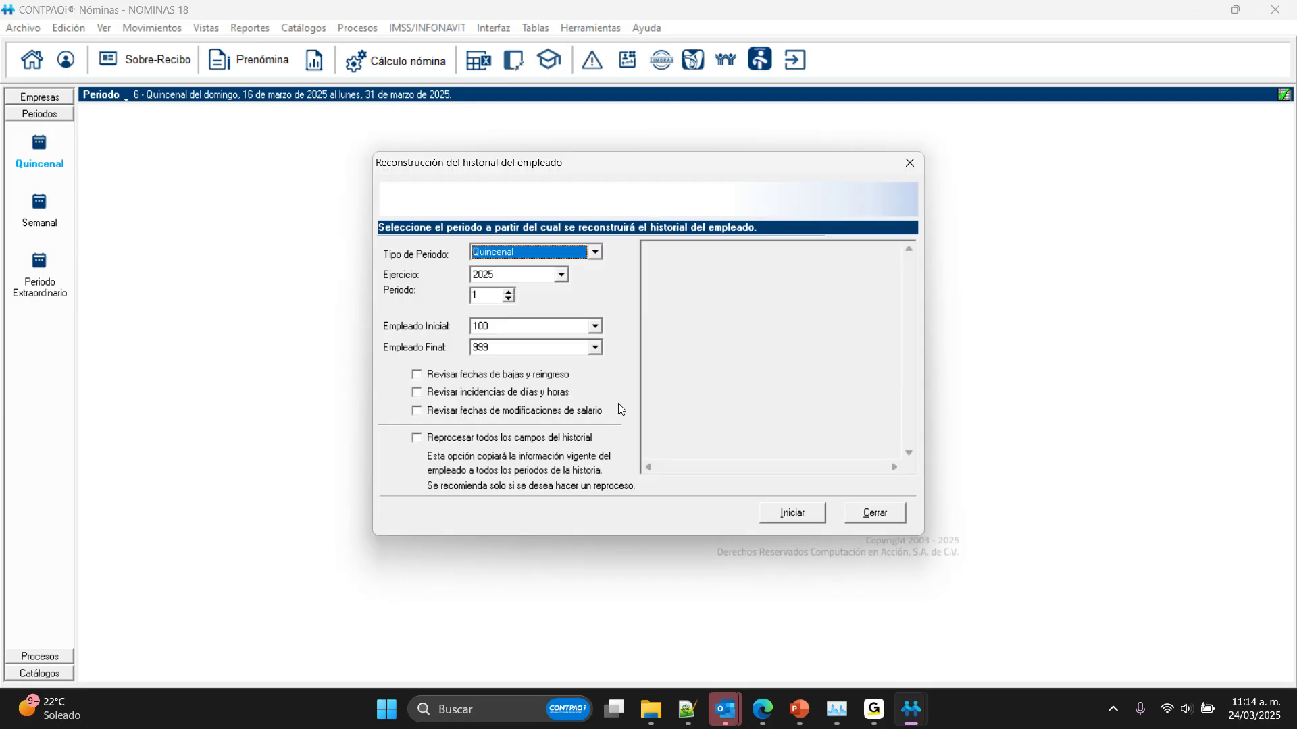
pyautogui.click(417, 374)
pyautogui.click(417, 392)
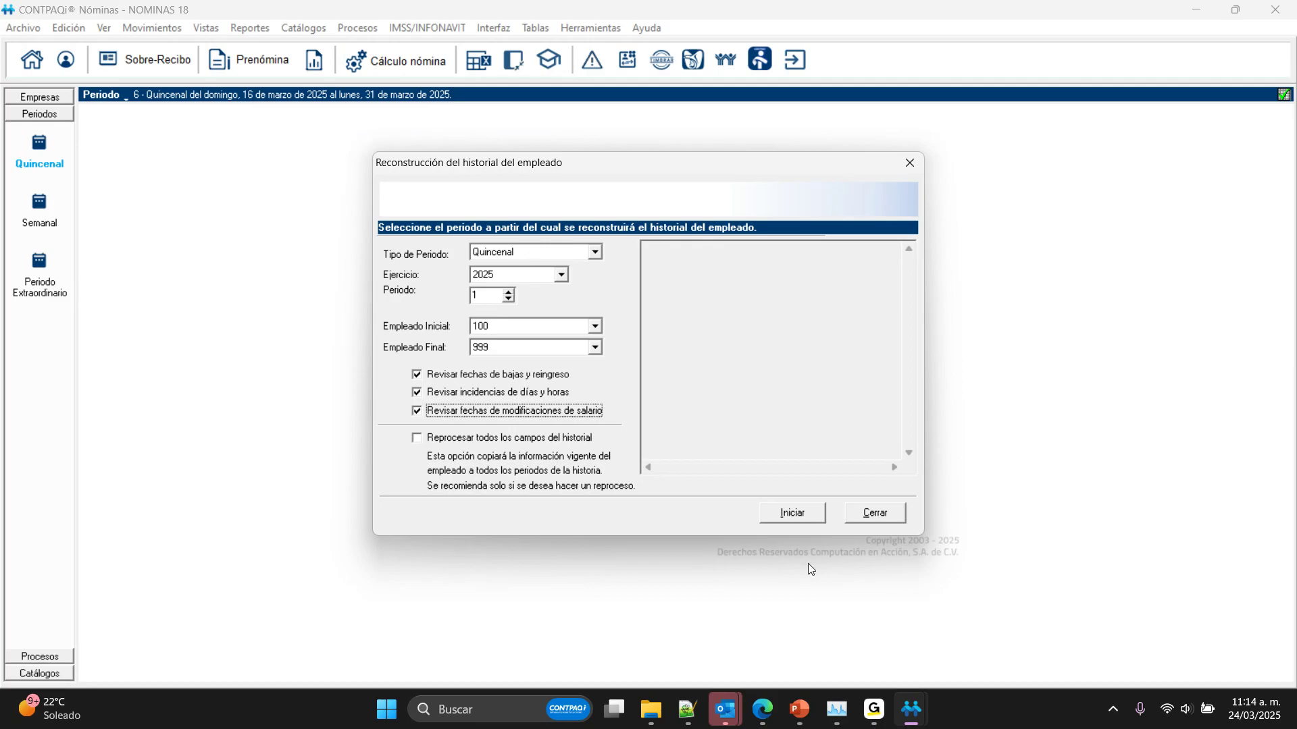
pyautogui.click(775, 514)
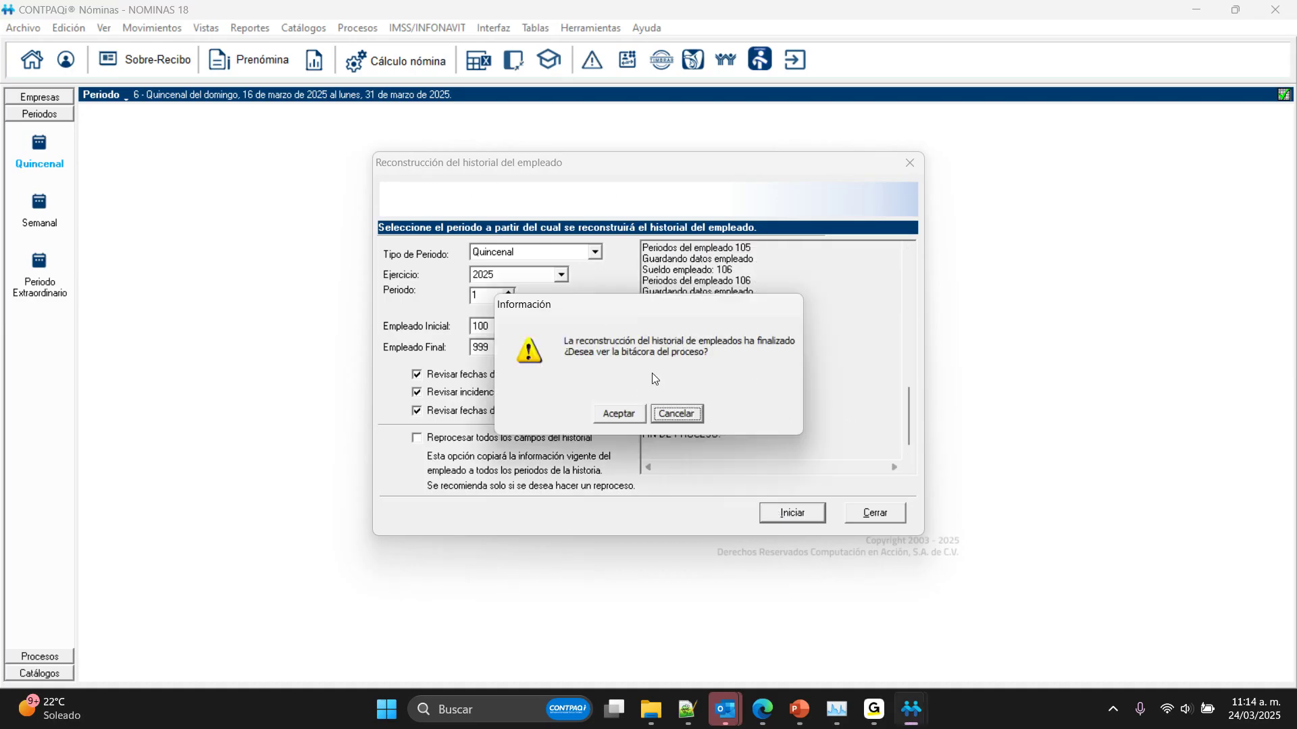
pyautogui.click(673, 415)
pyautogui.click(659, 414)
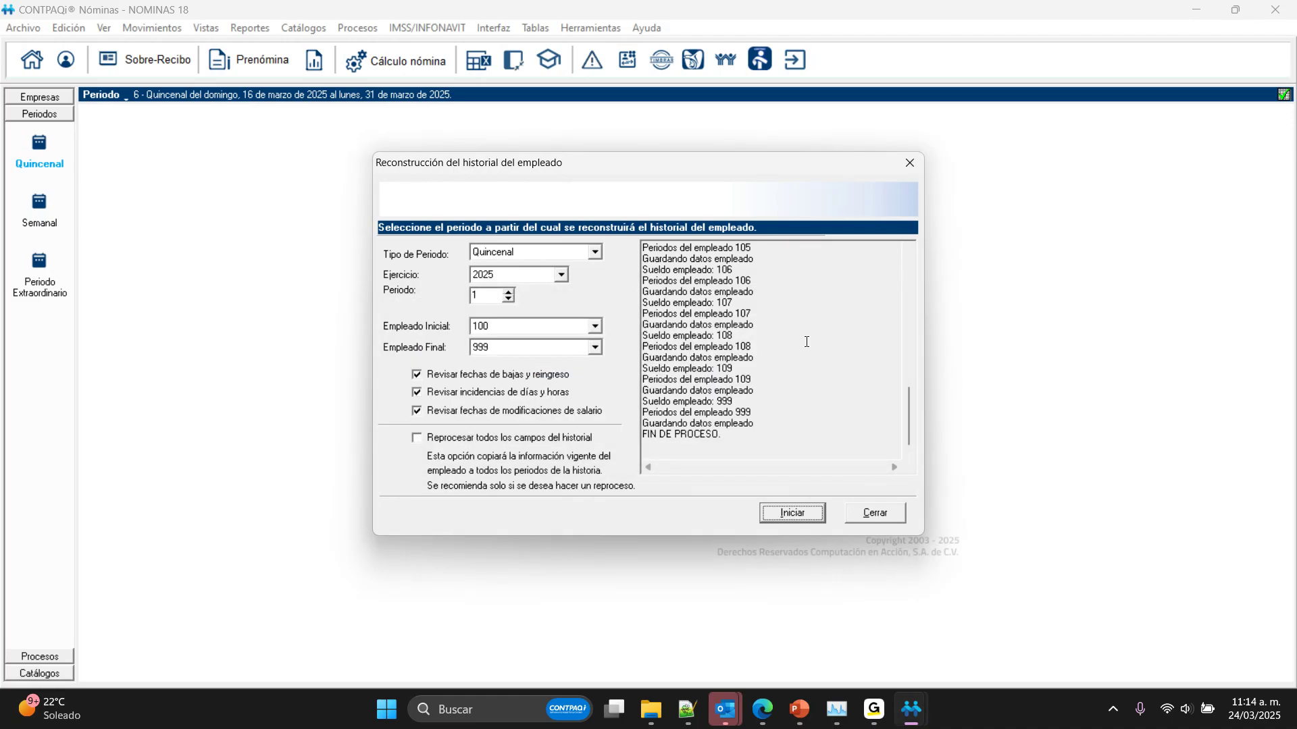
pyautogui.click(883, 514)
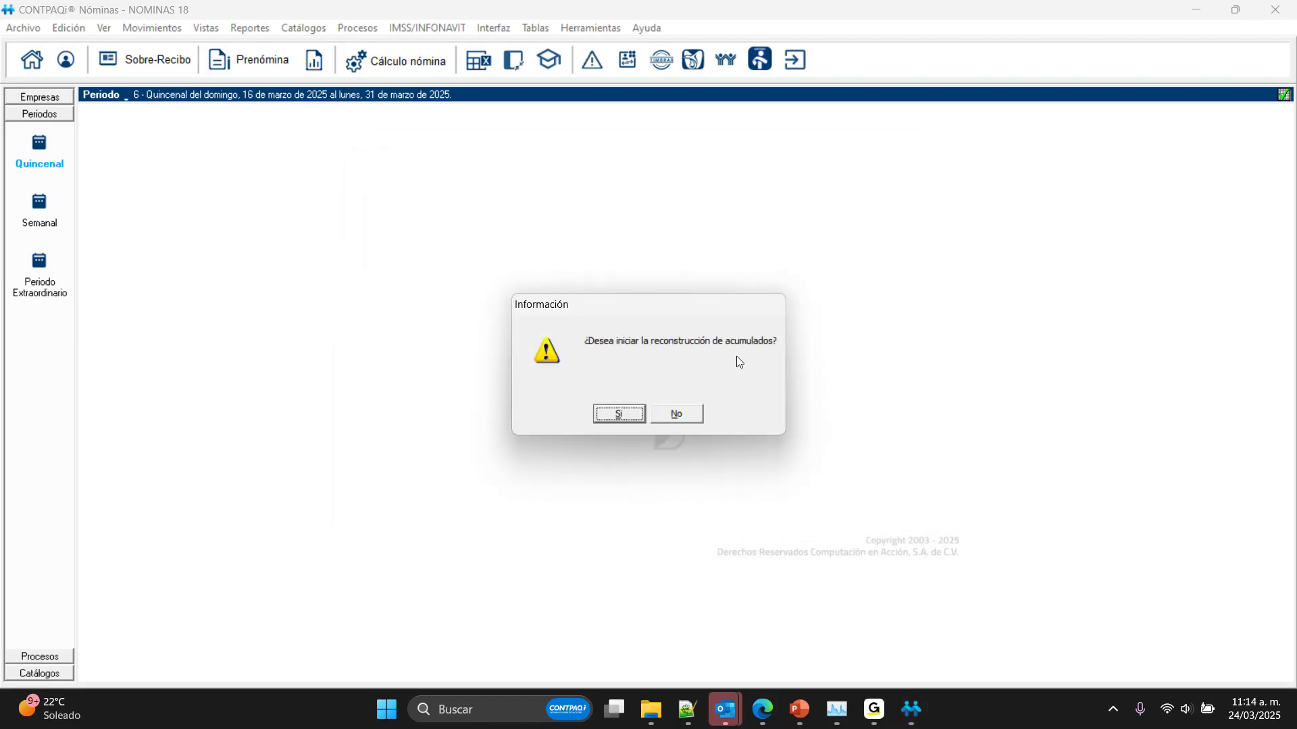
# Step: Rebuild the accumulated amounts with a starting month and ejercicio selected, accept the completion notice and close the utility
pyautogui.click(620, 414)
pyautogui.click(645, 415)
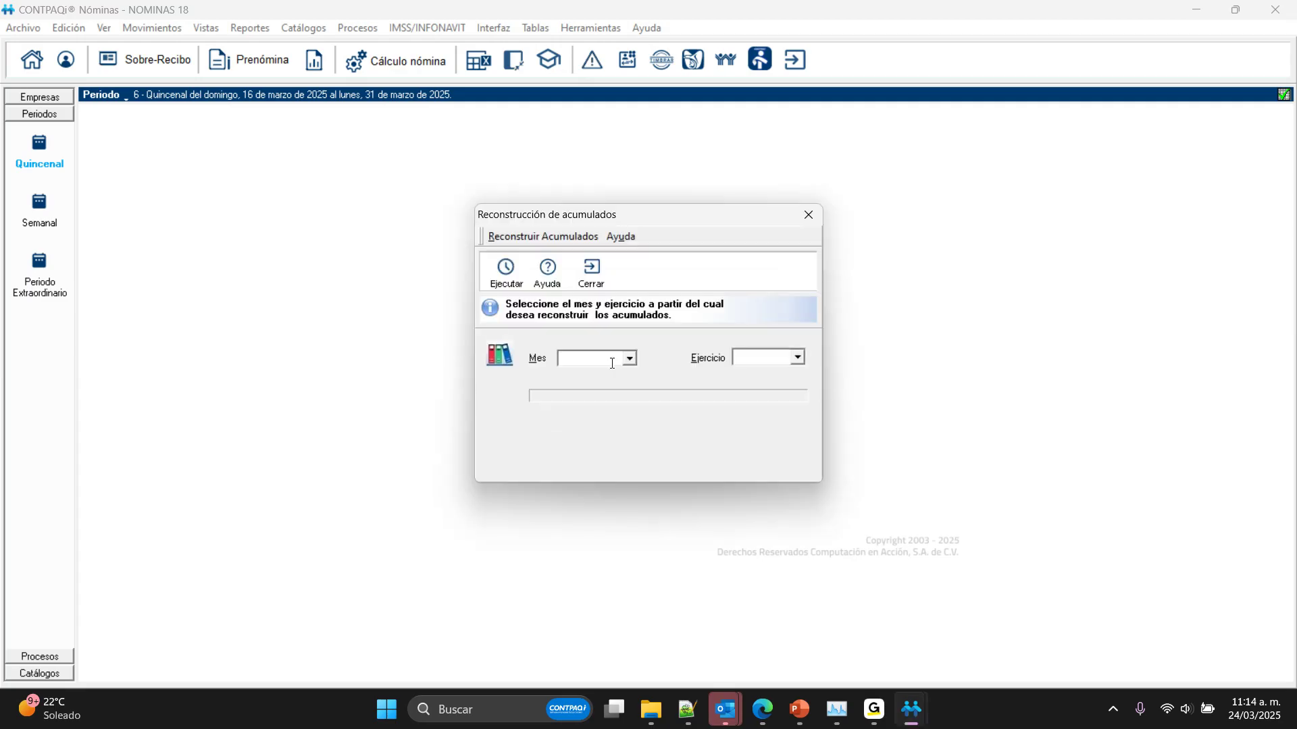
pyautogui.click(612, 364)
pyautogui.click(580, 375)
pyautogui.click(763, 357)
pyautogui.click(756, 369)
pyautogui.click(507, 274)
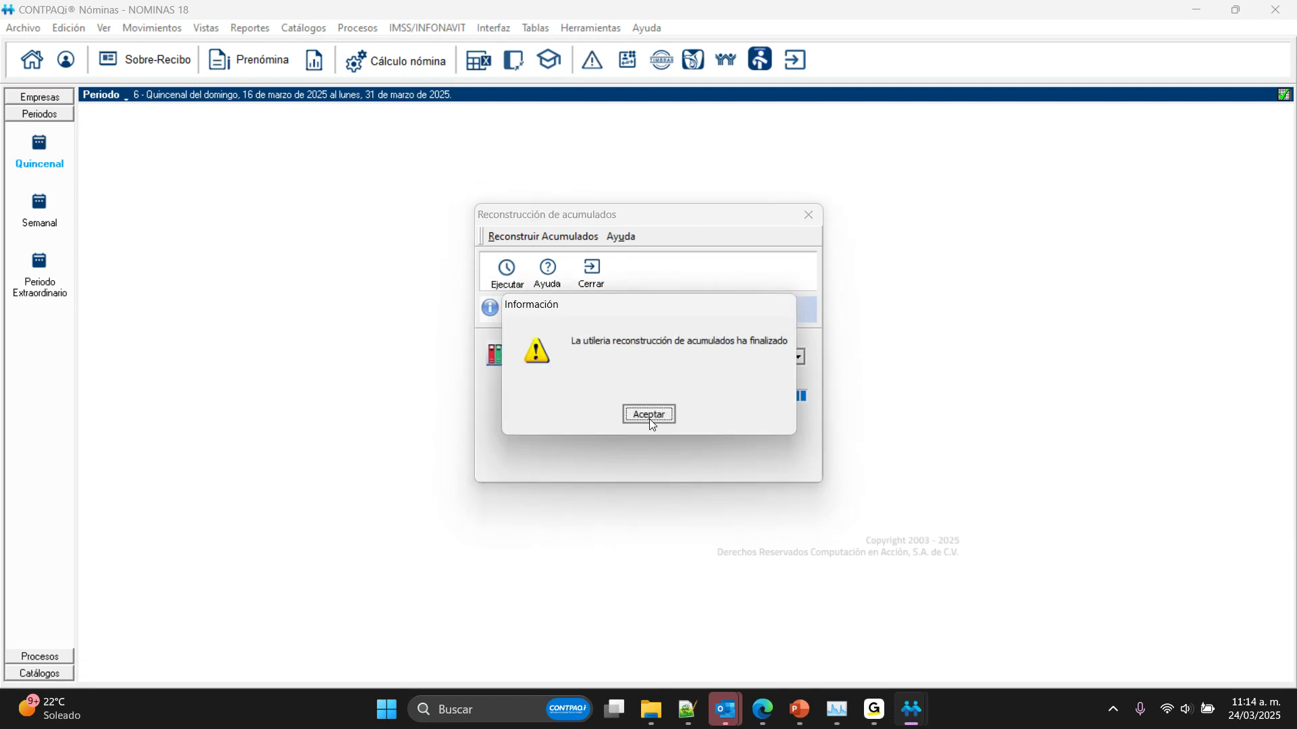
pyautogui.click(648, 413)
pyautogui.click(606, 282)
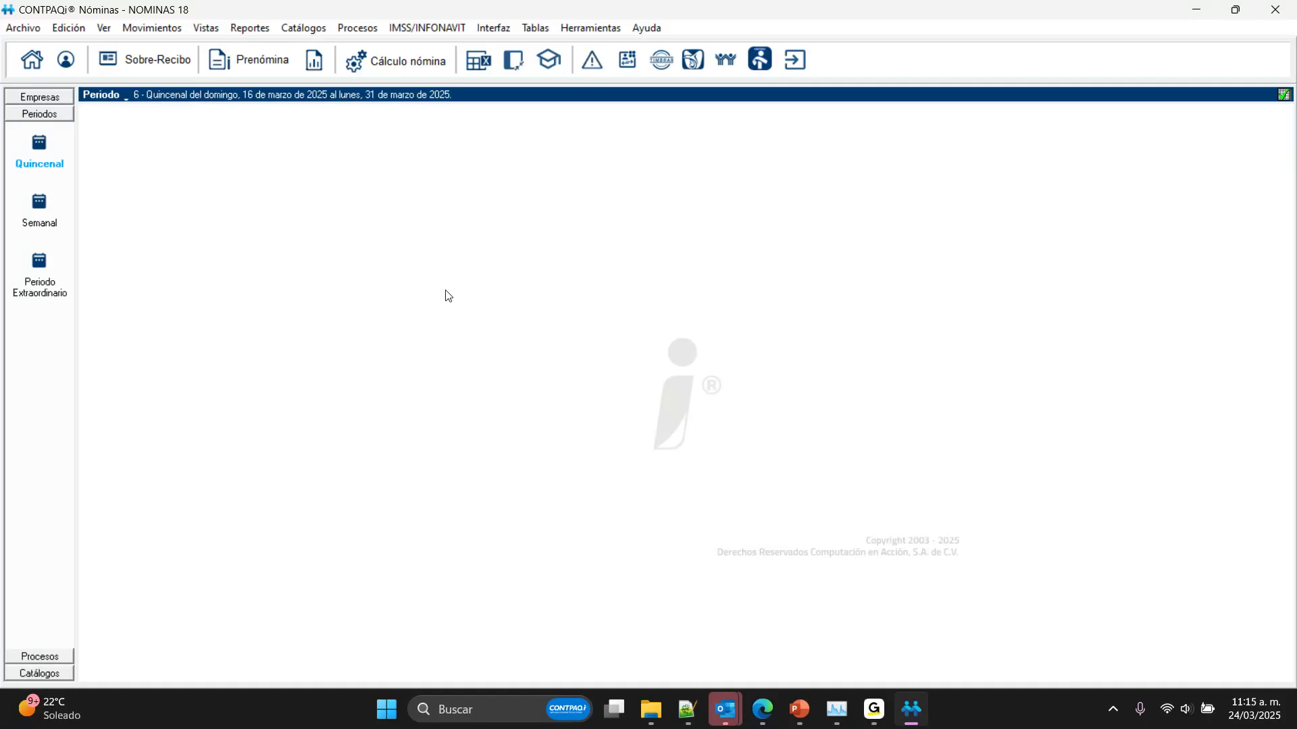
# Step: Open the Visor de Documentos Digitales and examine the issued payroll receipts listed under Encabezado for the different periods
pyautogui.click(26, 28)
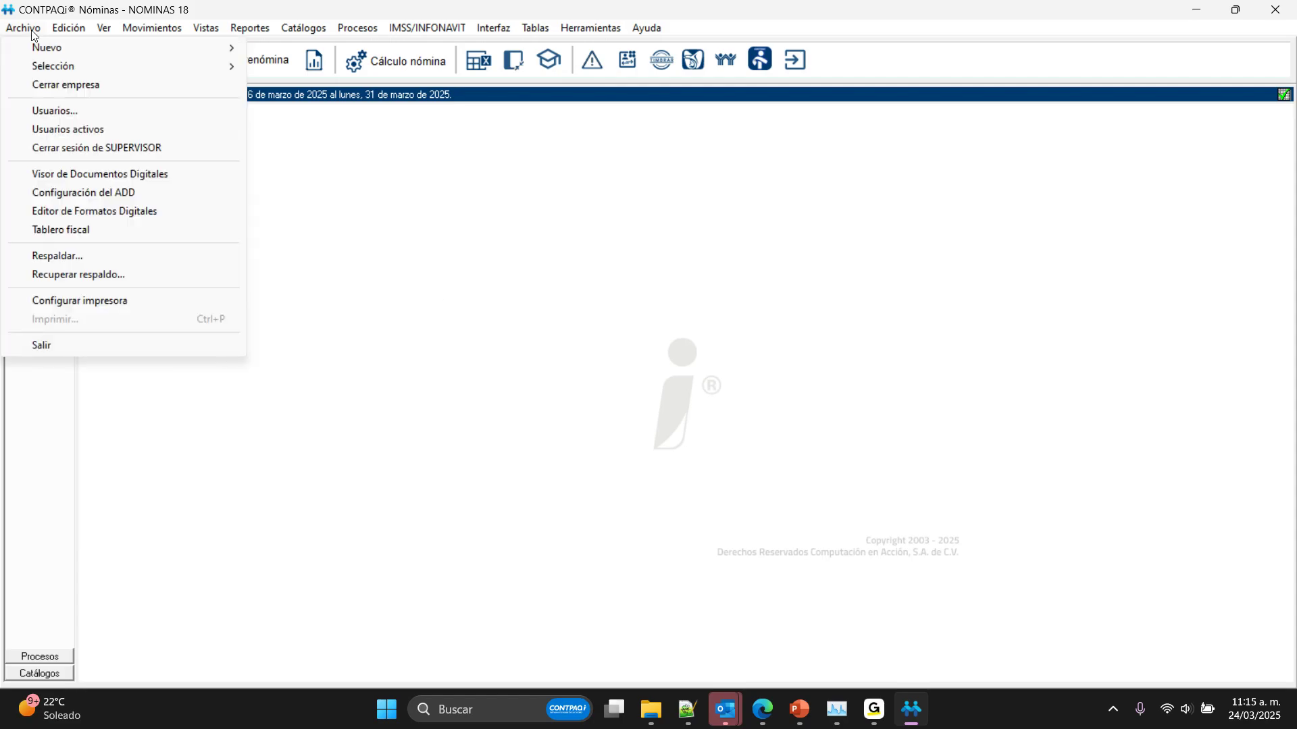
pyautogui.click(115, 174)
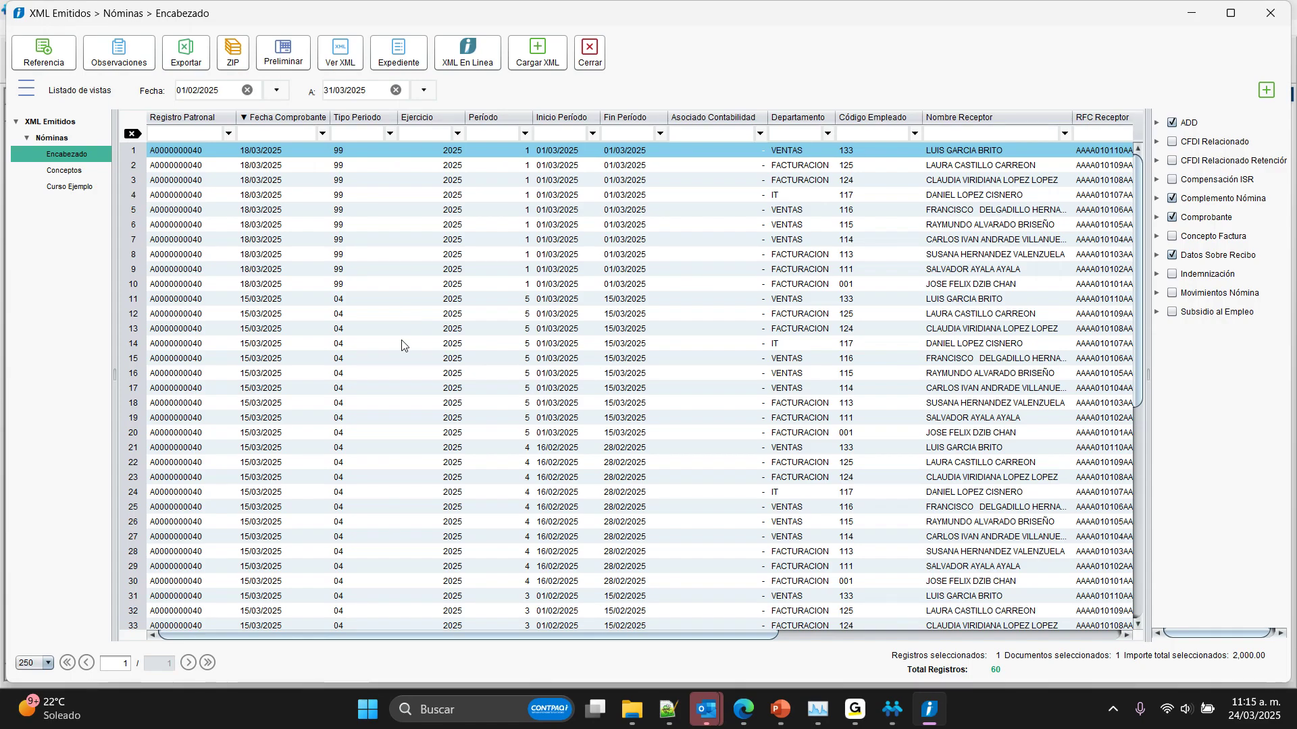
pyautogui.click(401, 345)
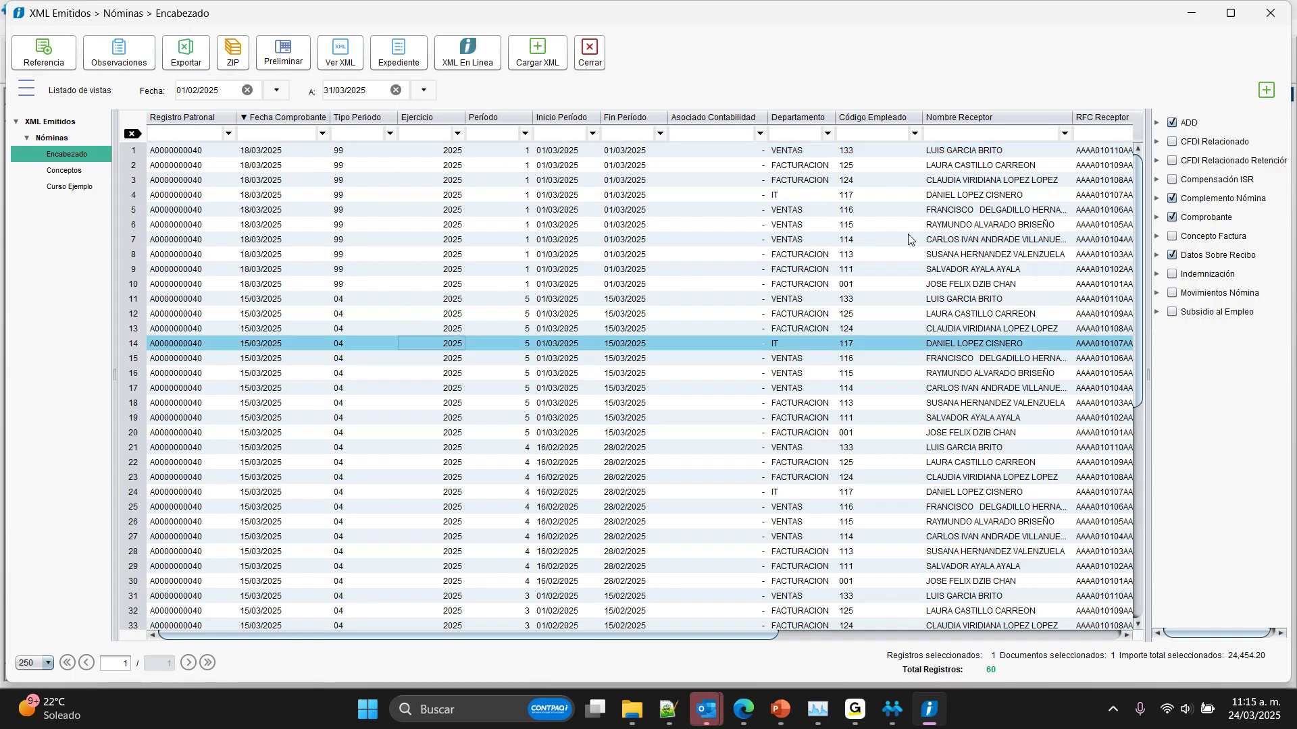
pyautogui.click(628, 268)
pyautogui.click(672, 477)
pyautogui.scroll(-6, 665, 486)
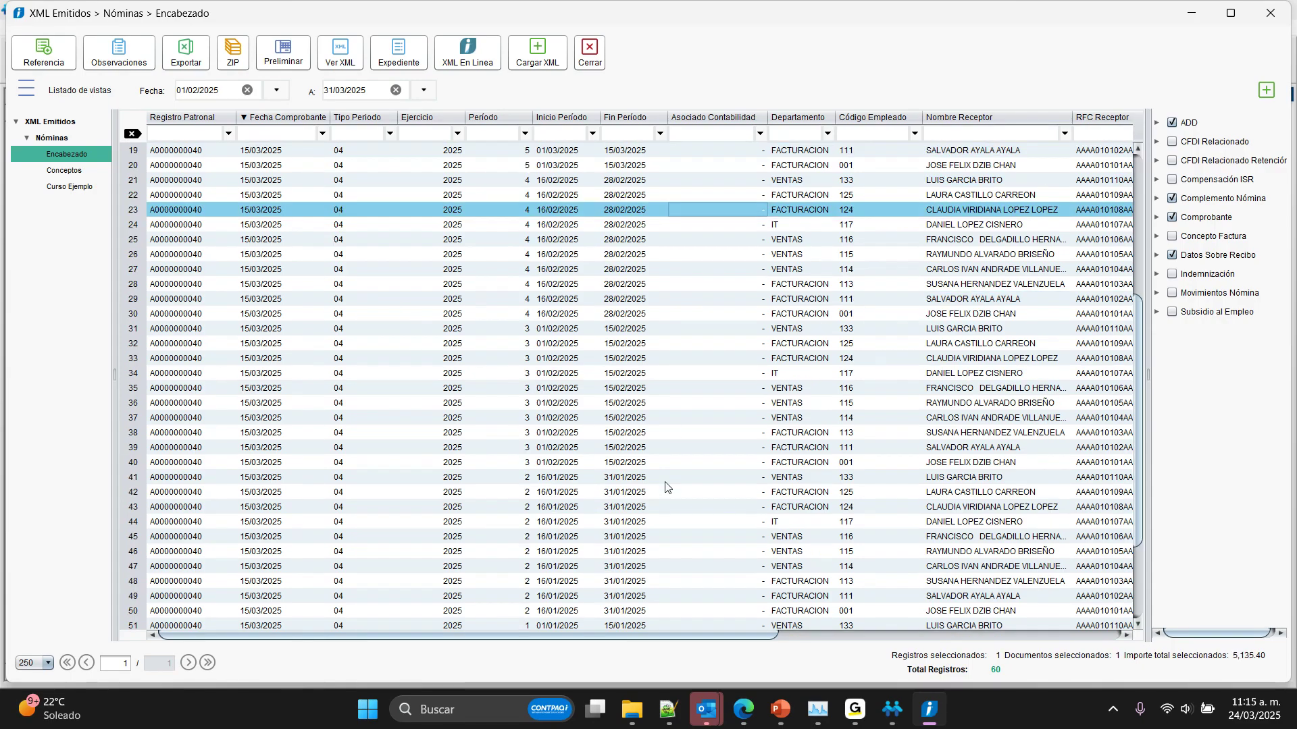
# Step: View the XML of the first receipt listed for period 3, then close it and the Visor de Documentos Digitales
pyautogui.scroll(-3, 665, 486)
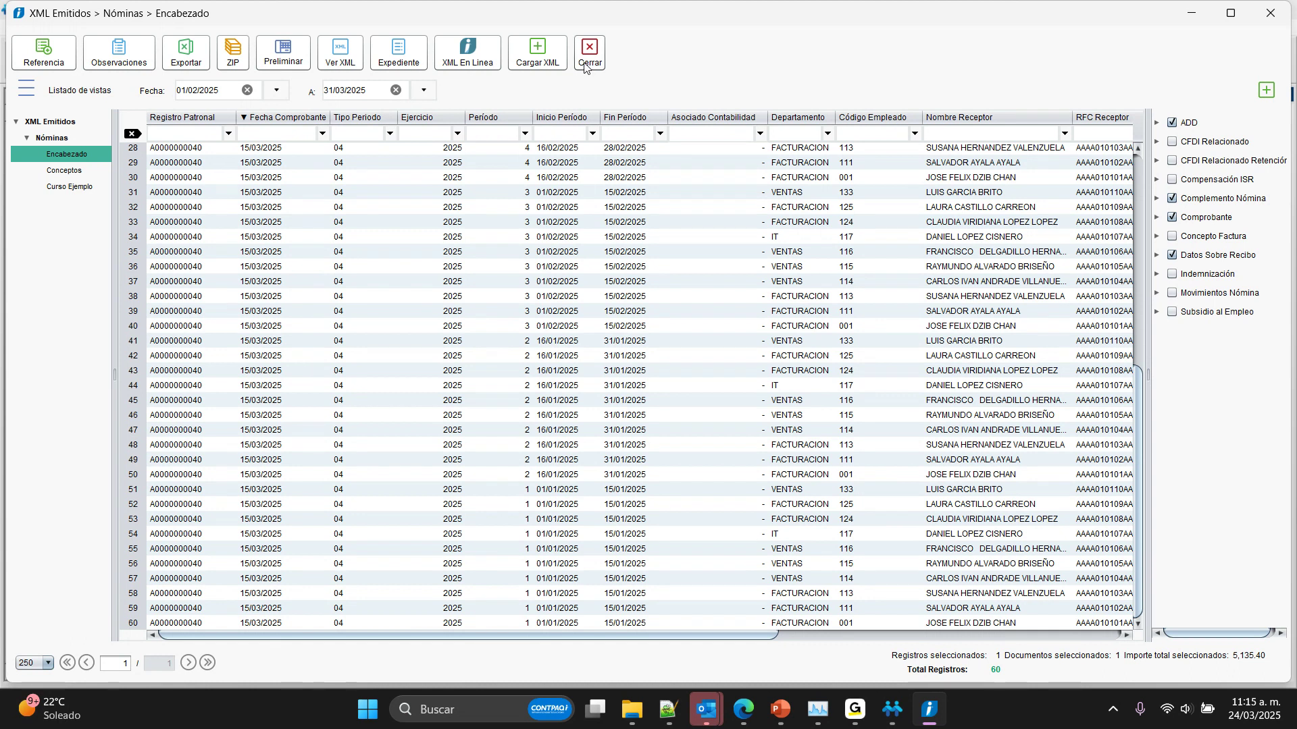
pyautogui.click(368, 192)
pyautogui.click(341, 54)
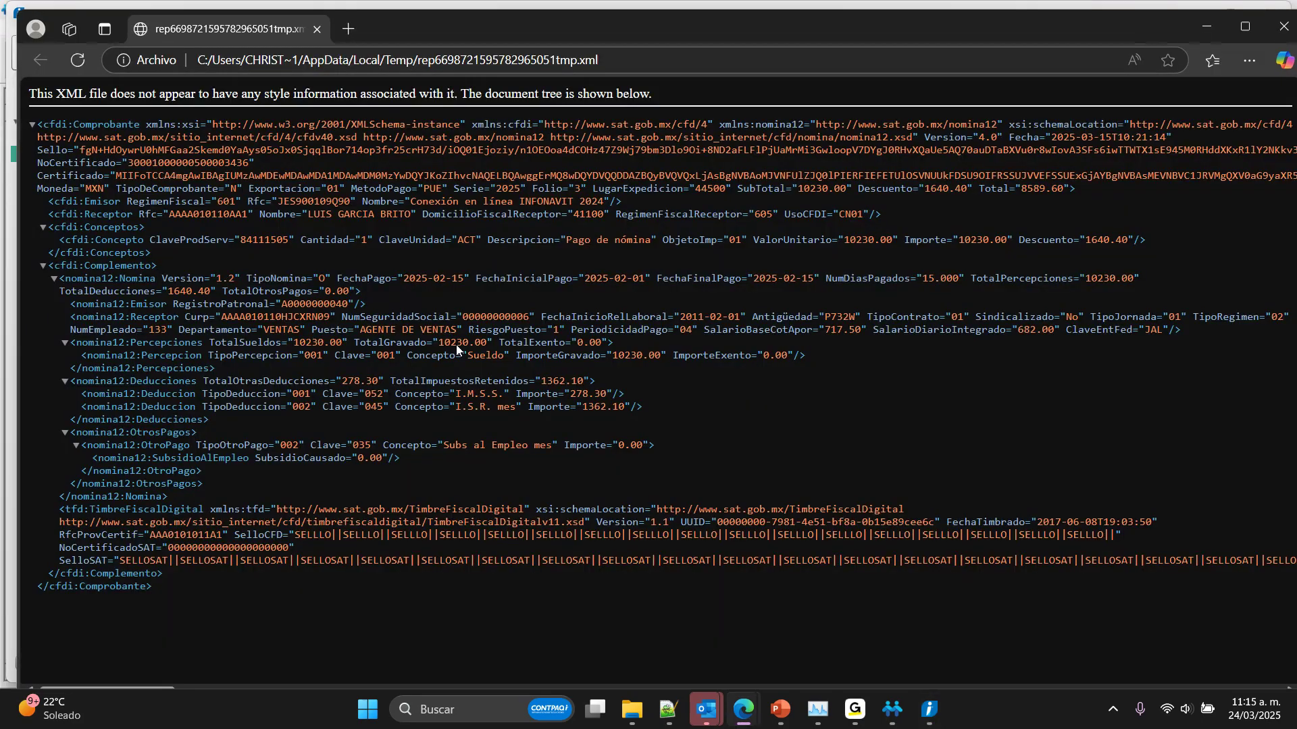
pyautogui.click(1283, 31)
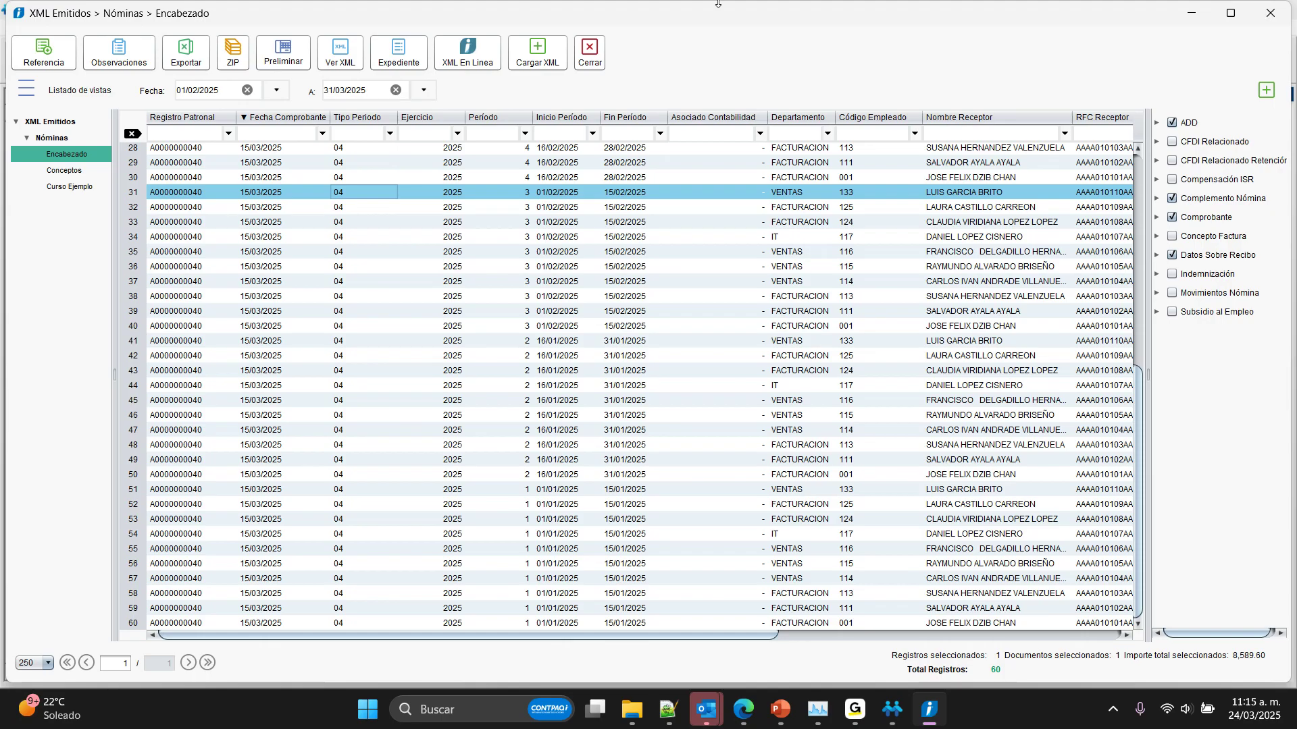
pyautogui.click(594, 63)
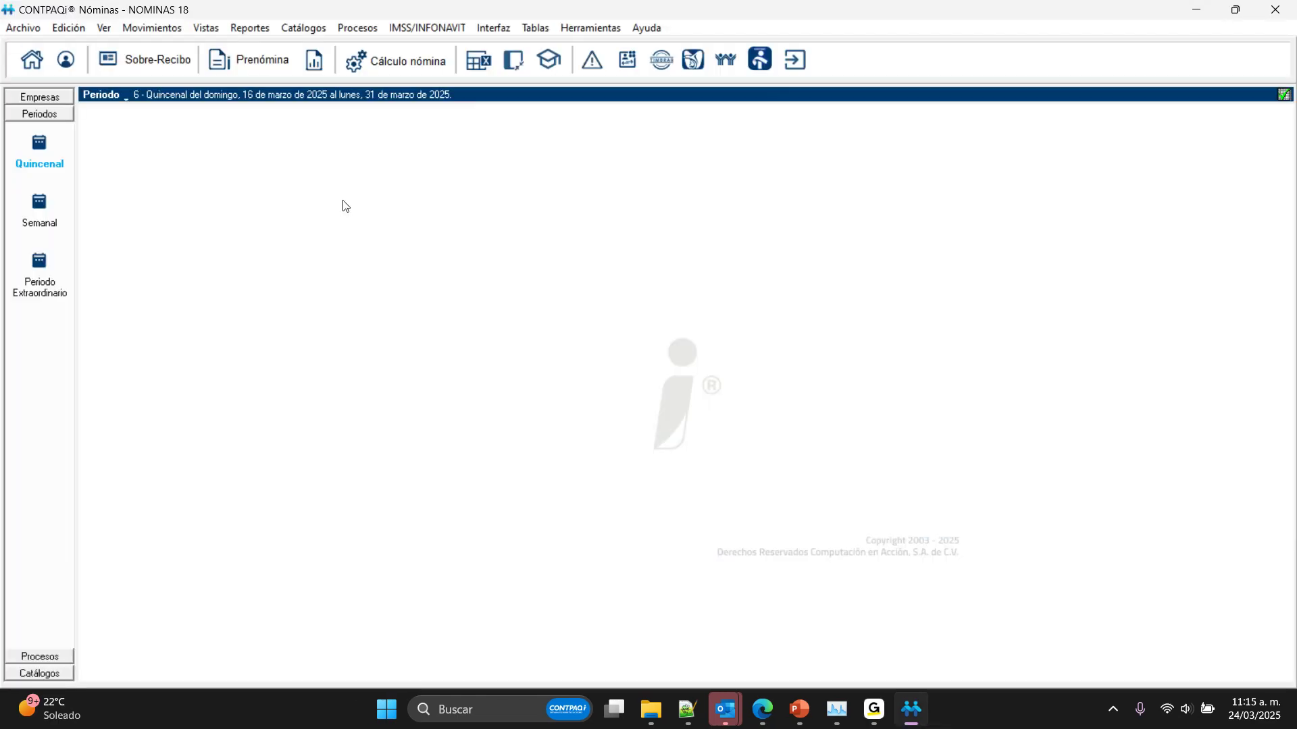
# Step: Create an extraordinary period starting 20/03/2025, and review the prenómina of extraordinary period 01 dated 01/marzo/2025
pyautogui.click(52, 263)
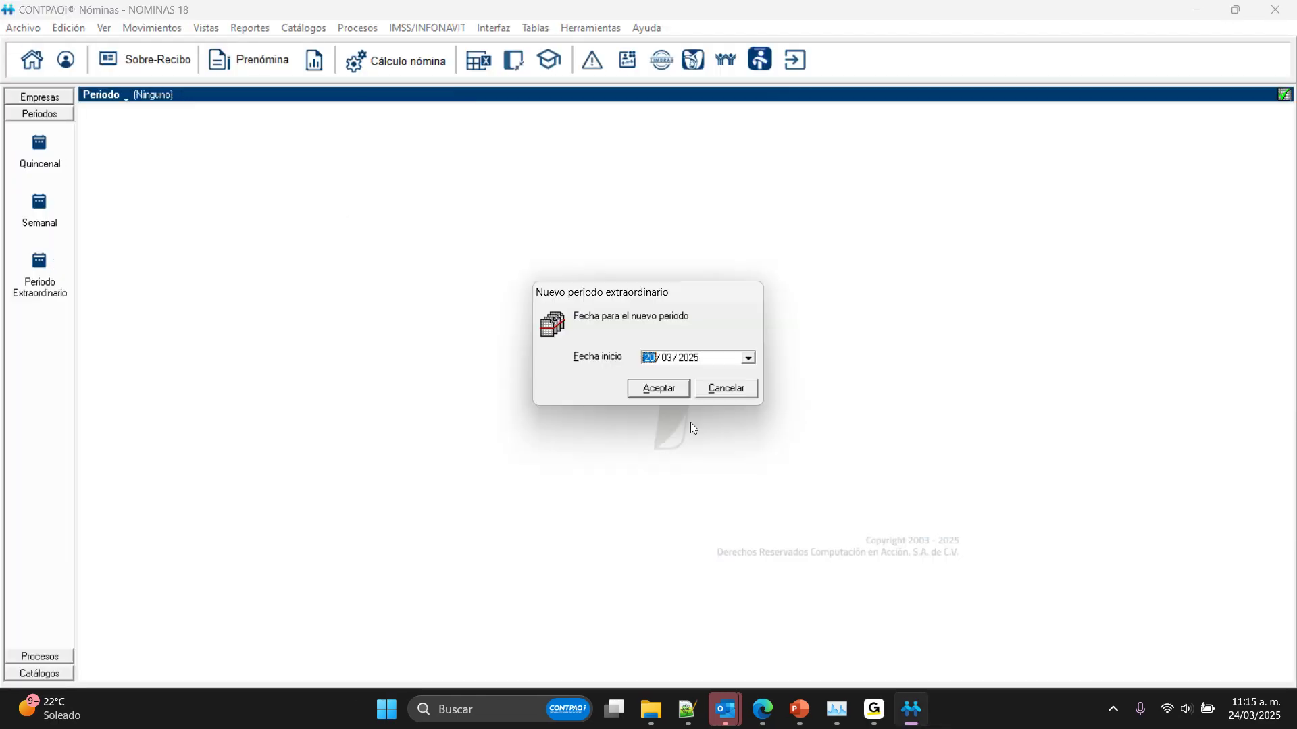
pyautogui.click(647, 388)
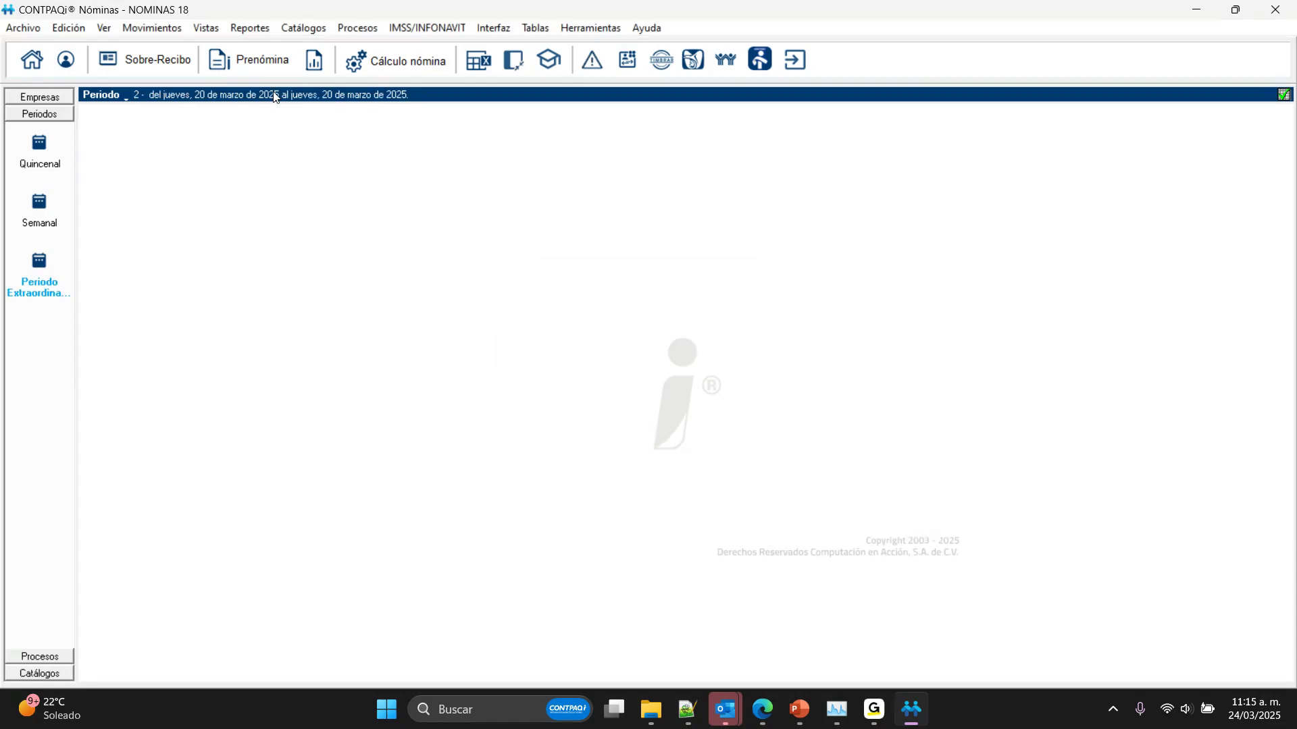
pyautogui.click(128, 98)
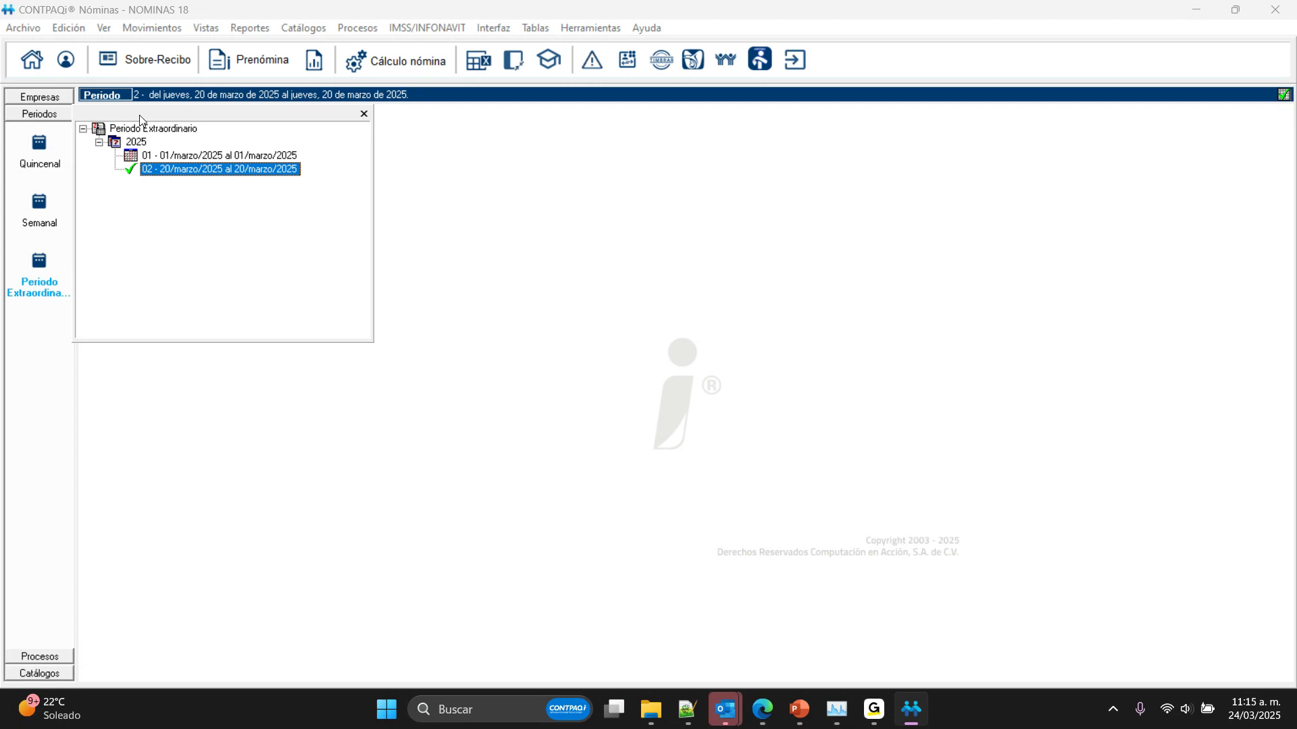
pyautogui.click(174, 157)
pyautogui.click(618, 410)
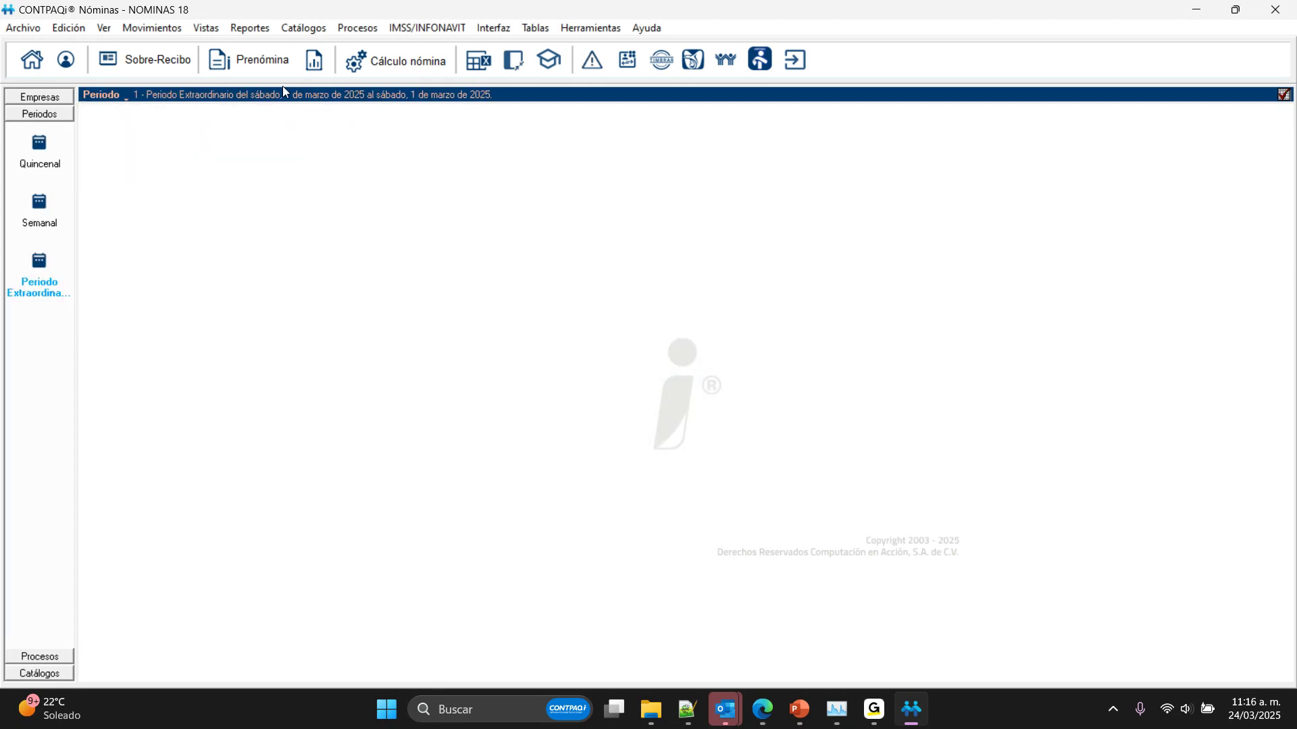
pyautogui.click(224, 57)
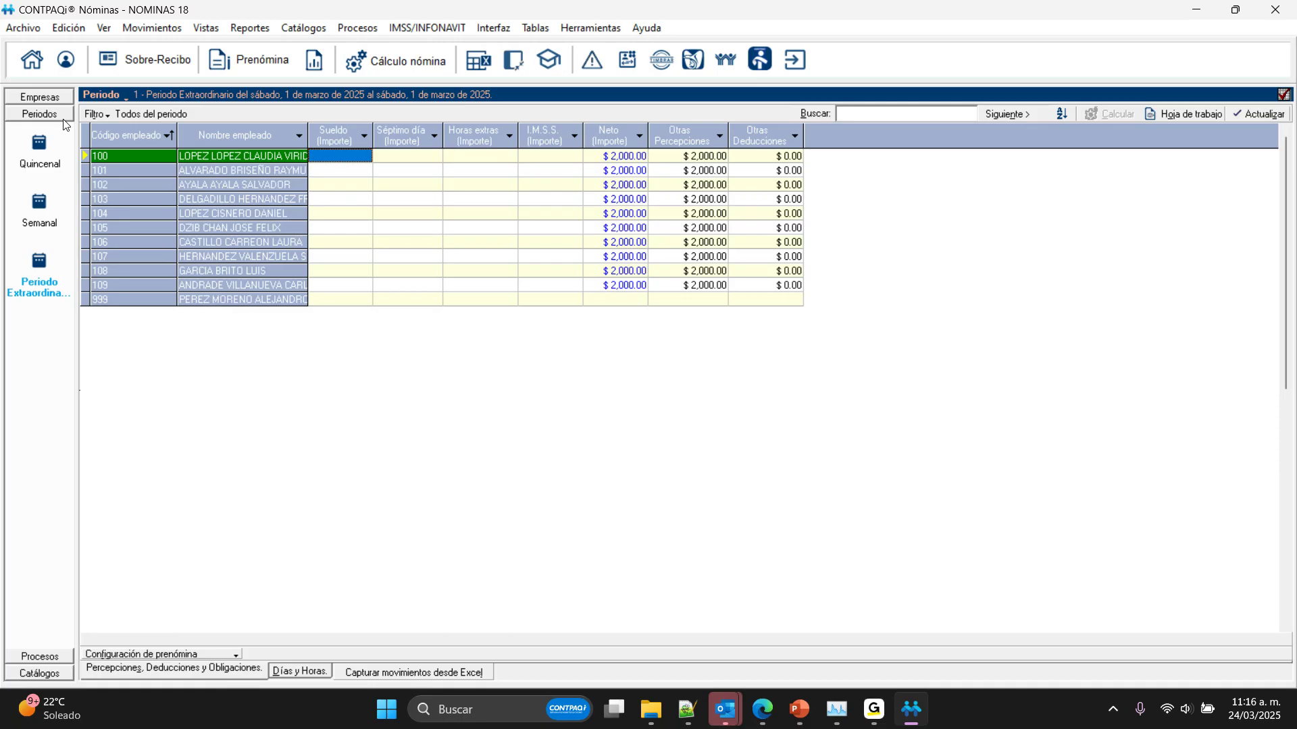
# Step: Switch to the Quincenal period type, review the records of several imported employees in the employee catalog and close it
pyautogui.click(44, 150)
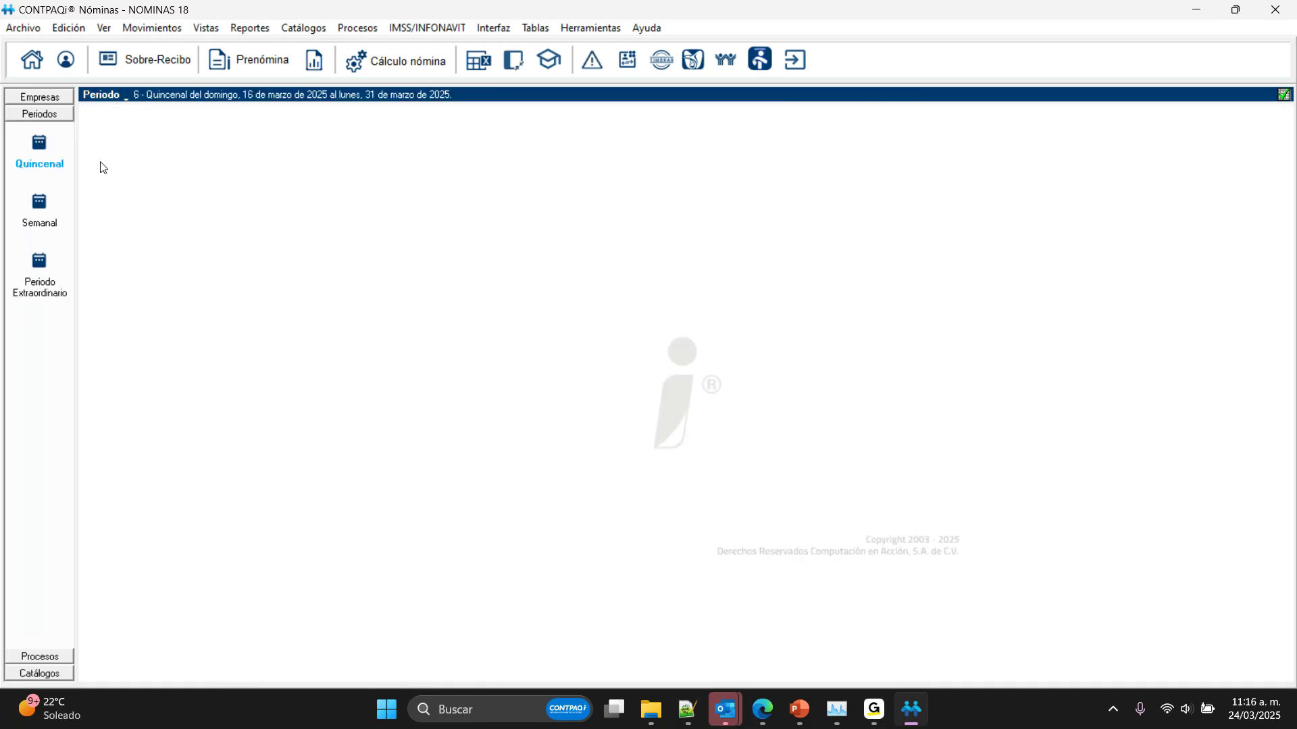
pyautogui.click(303, 28)
pyautogui.click(302, 39)
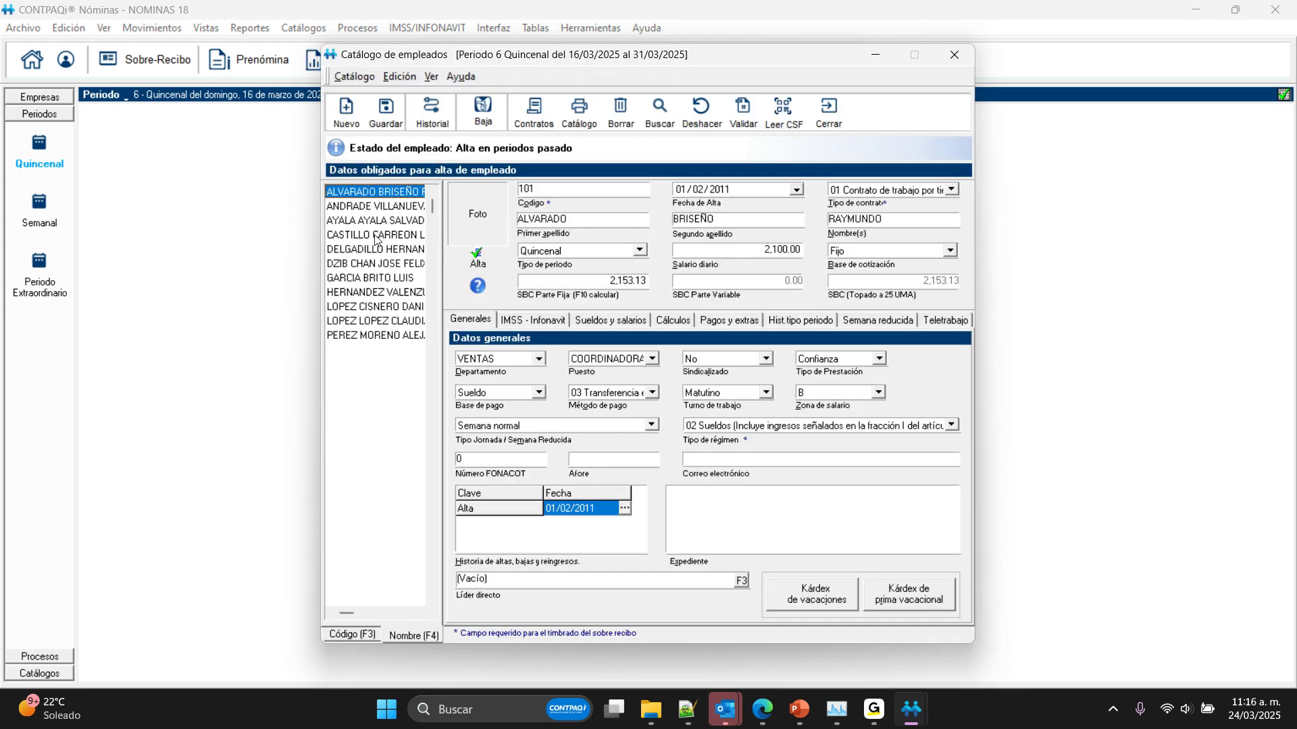
pyautogui.click(368, 264)
pyautogui.click(395, 308)
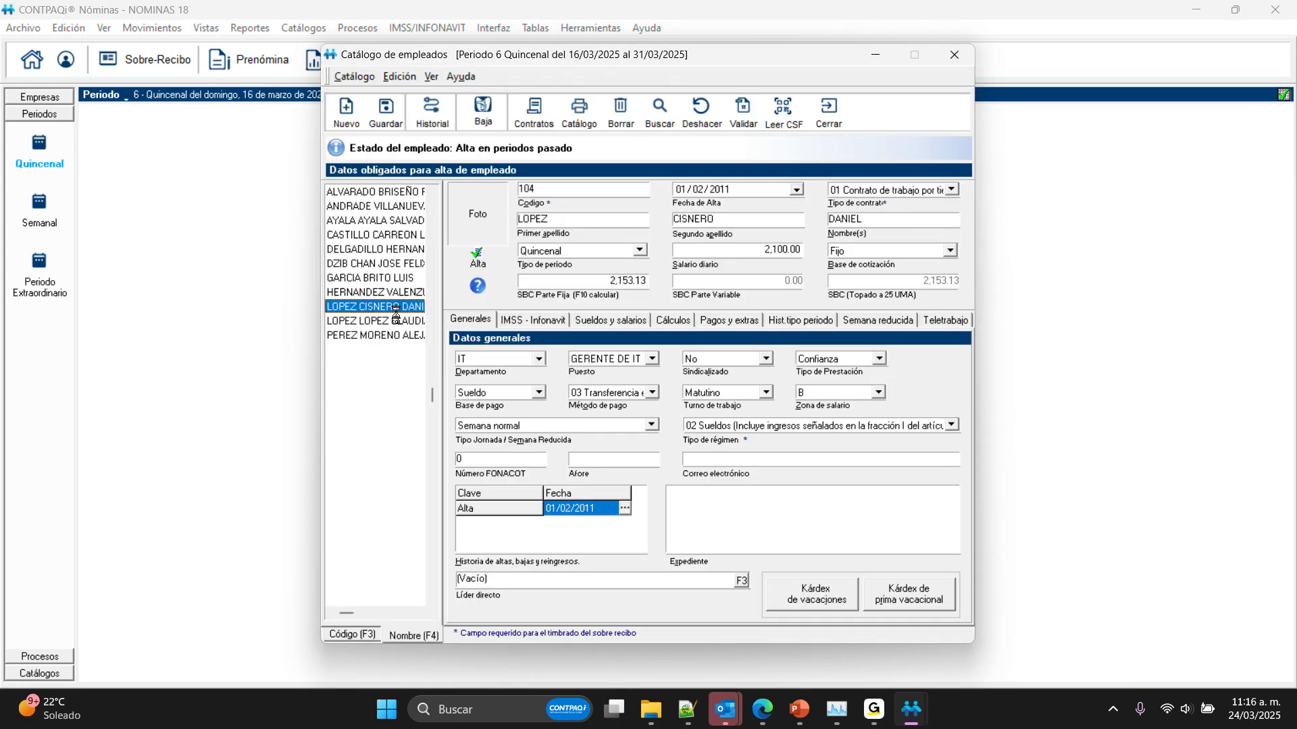
pyautogui.click(392, 293)
pyautogui.click(382, 221)
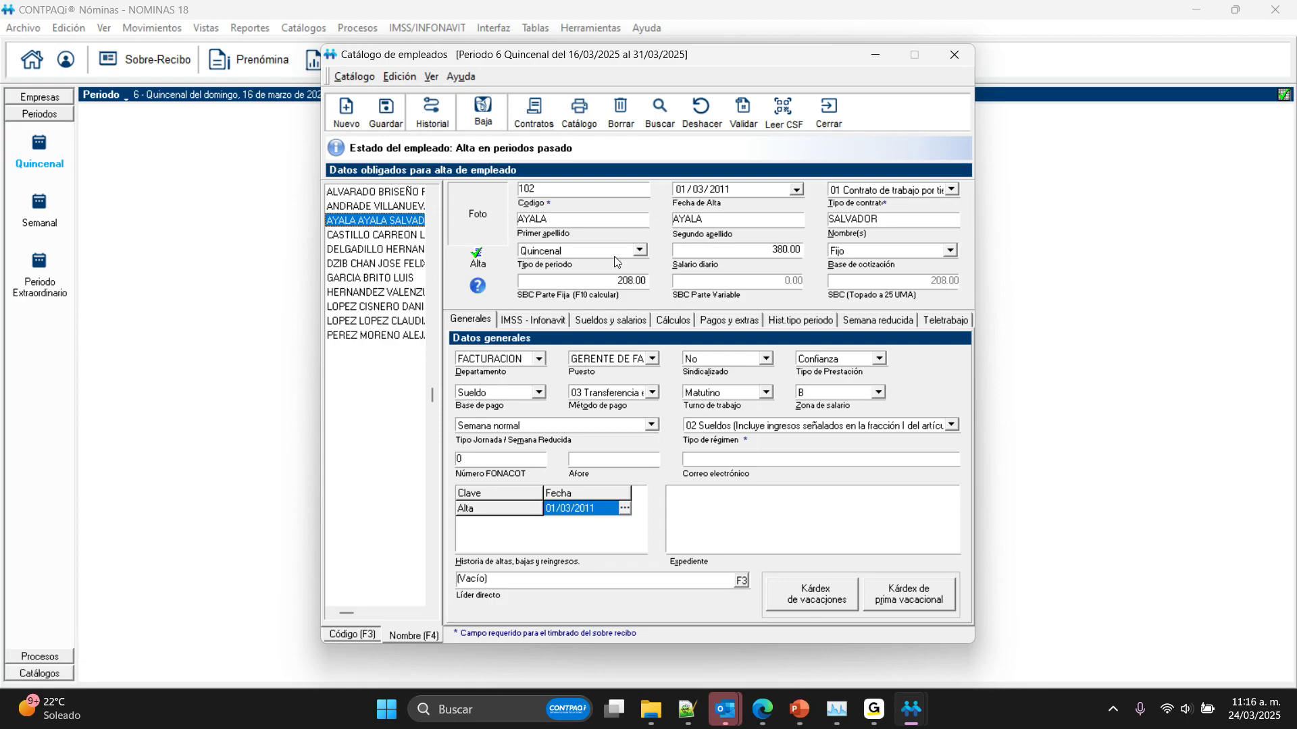
pyautogui.click(830, 120)
# Step: Review the last employer registration listed in the Registro Patronal catalog and close the catalog
pyautogui.click(303, 27)
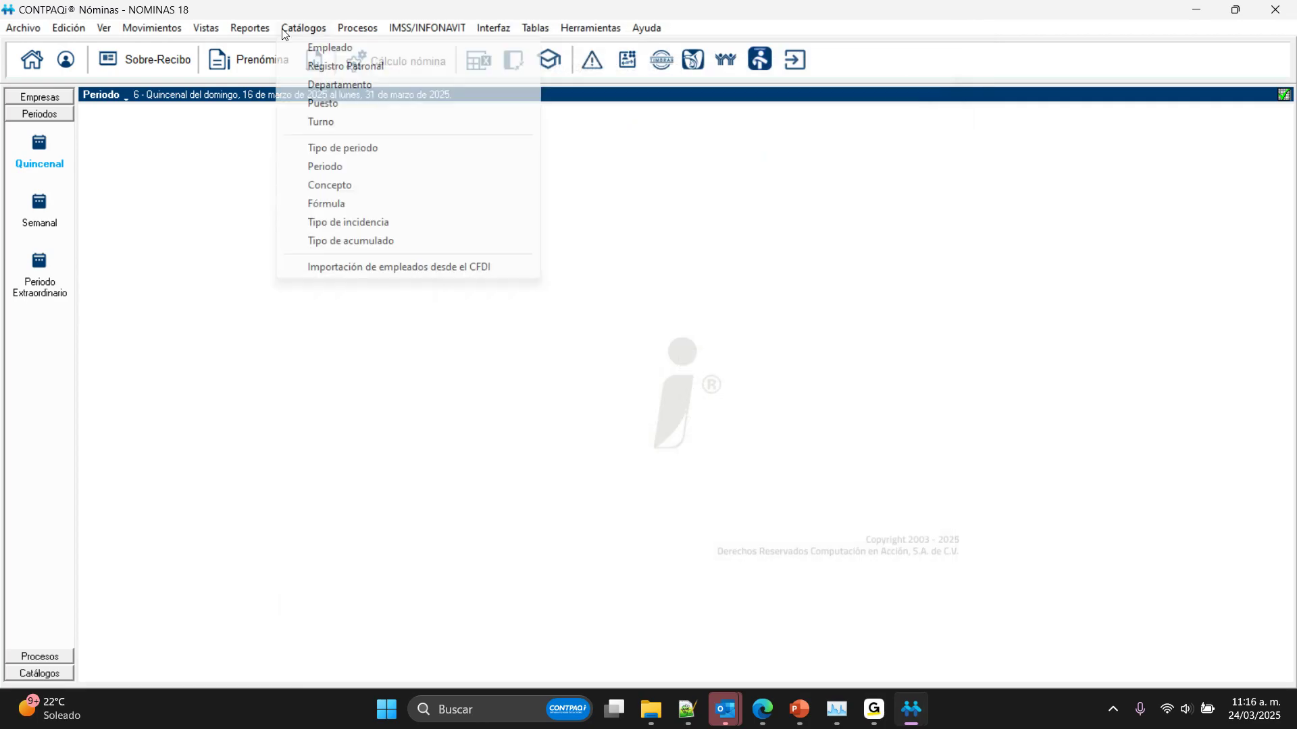
pyautogui.click(307, 47)
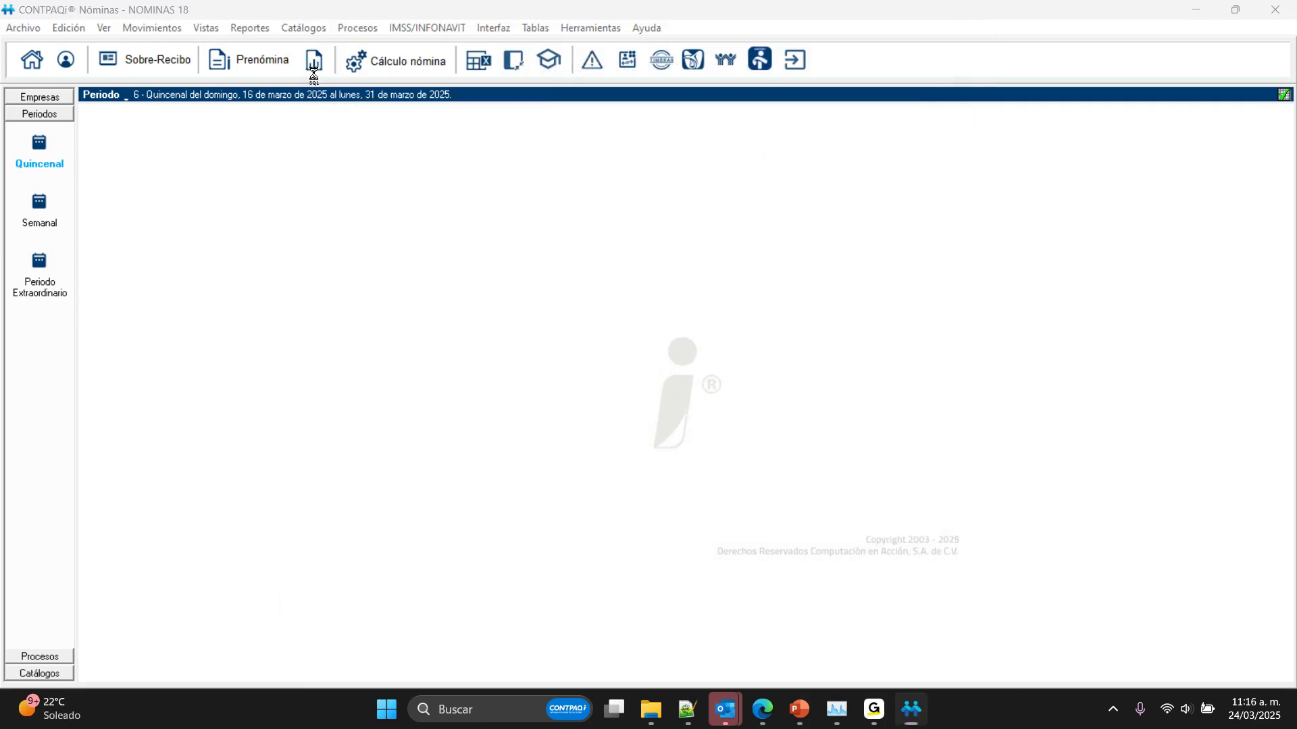
pyautogui.click(476, 267)
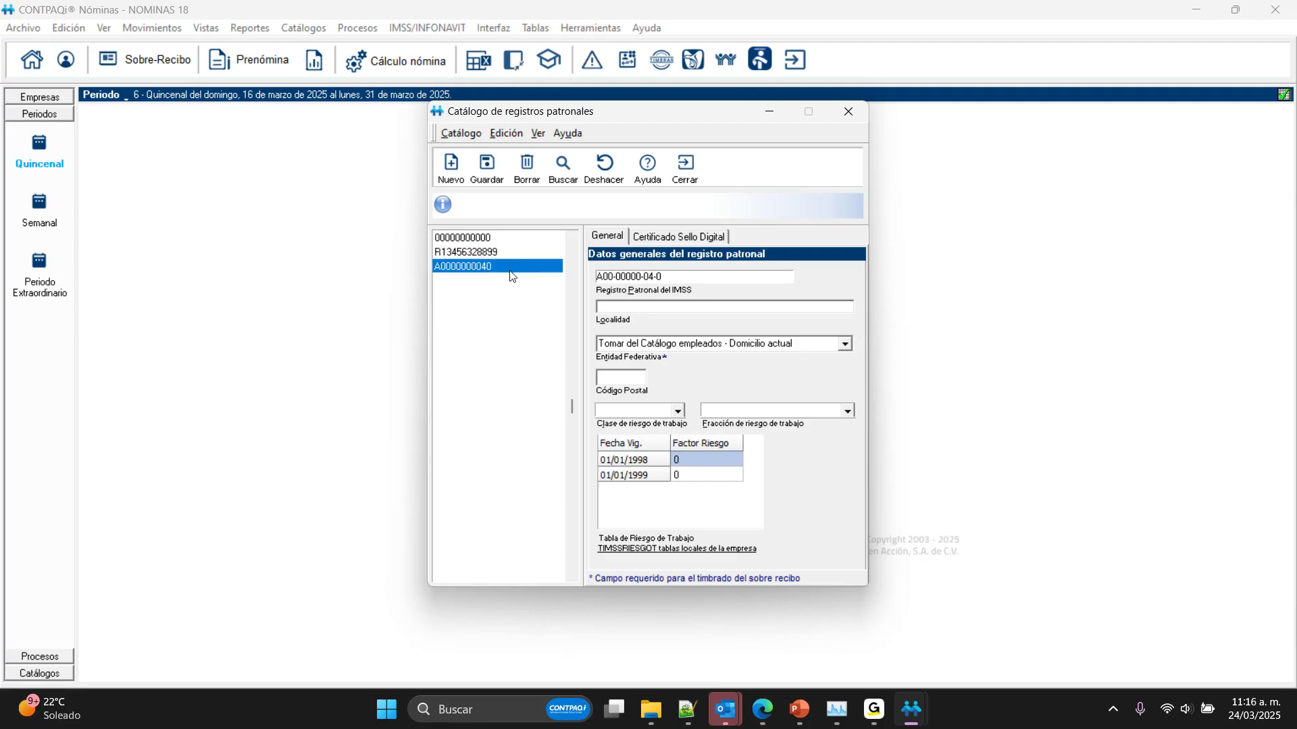
pyautogui.click(686, 169)
# Step: Review the departments catalog and the AUXILIAR CONTABLE and COORDINADORA DE VENTAS entries of the positions catalog, closing both
pyautogui.click(314, 28)
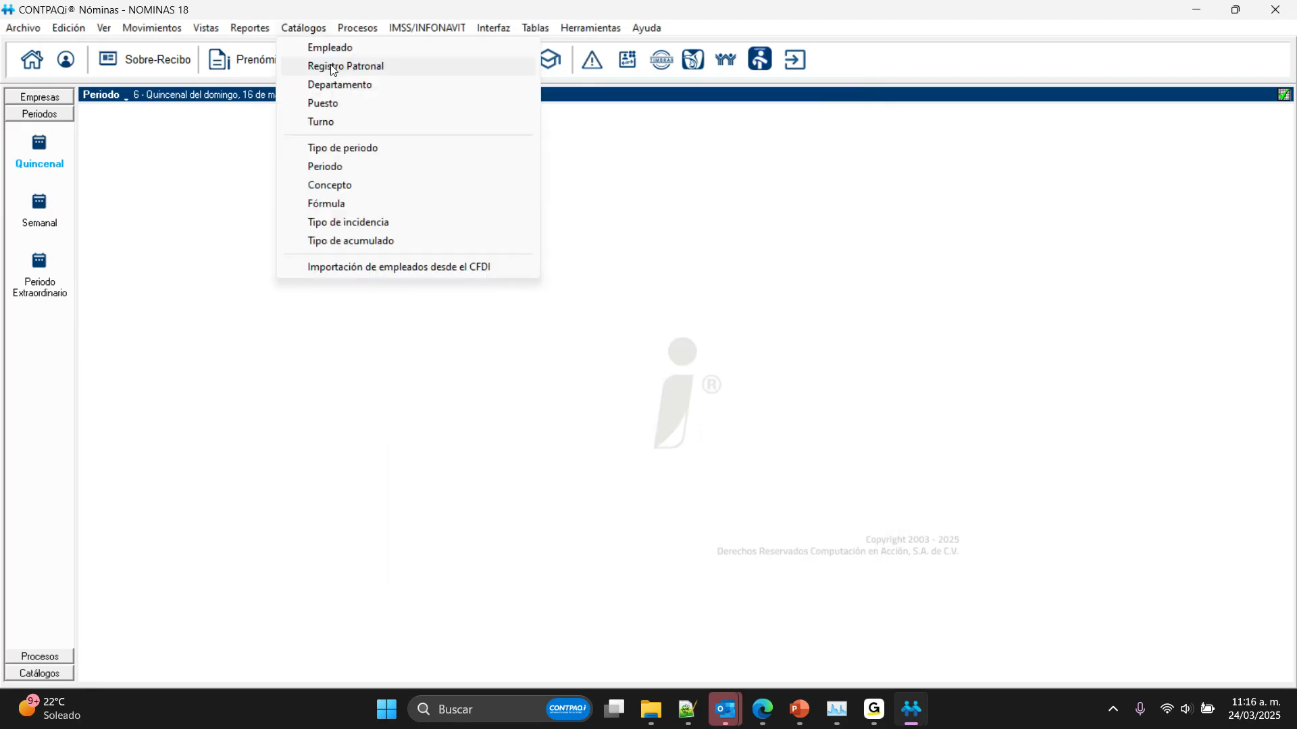
pyautogui.click(341, 85)
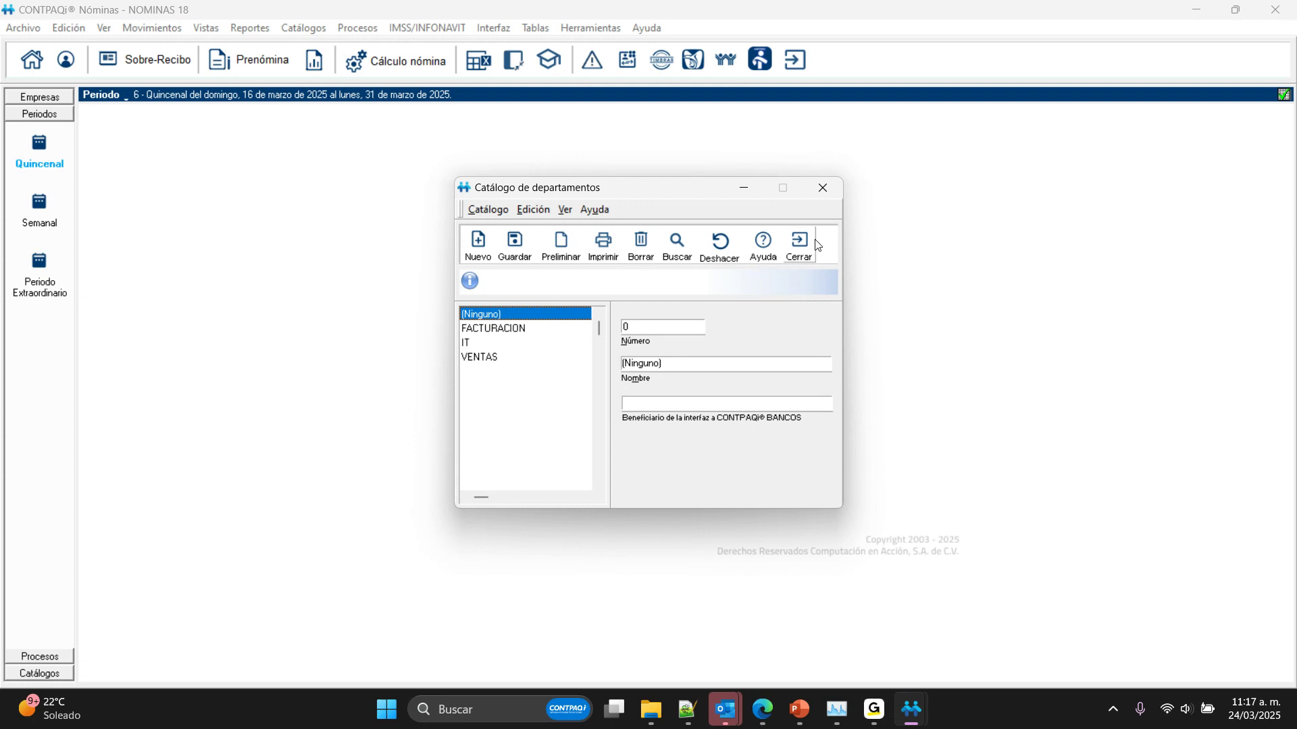
pyautogui.click(304, 28)
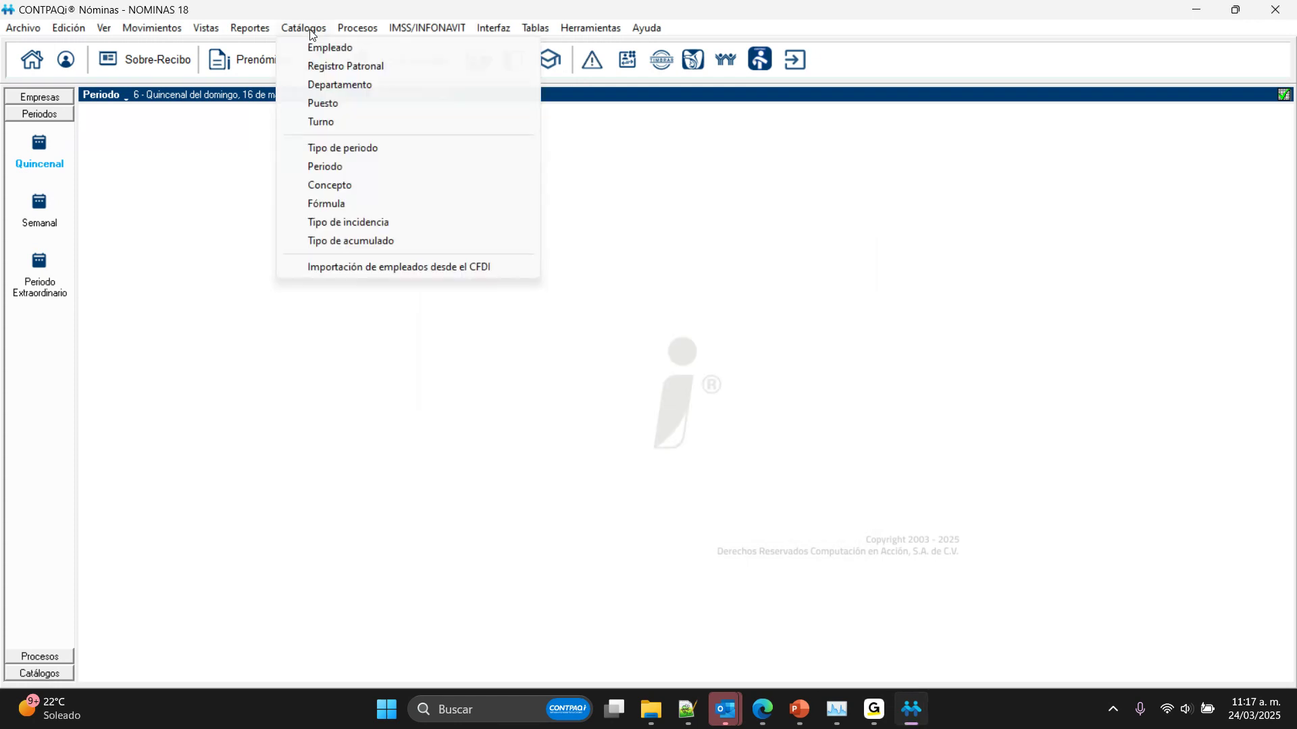
pyautogui.click(323, 104)
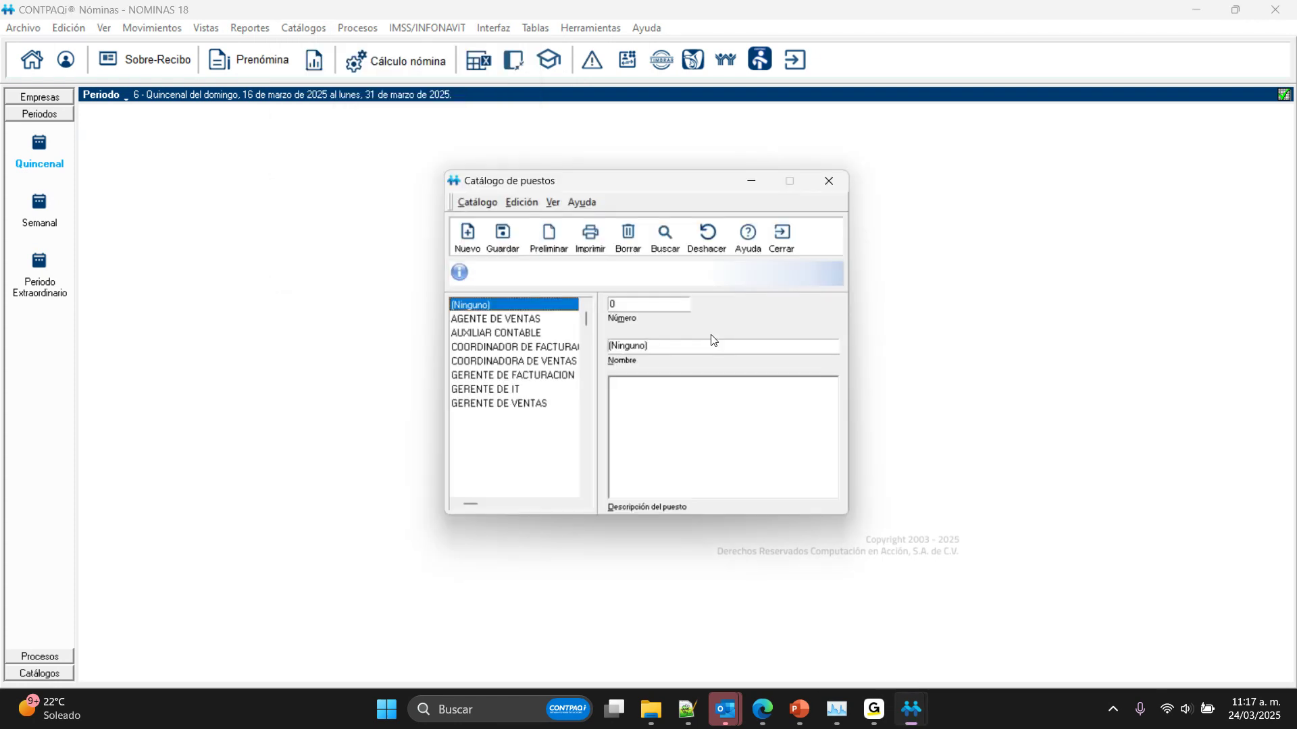
pyautogui.click(498, 332)
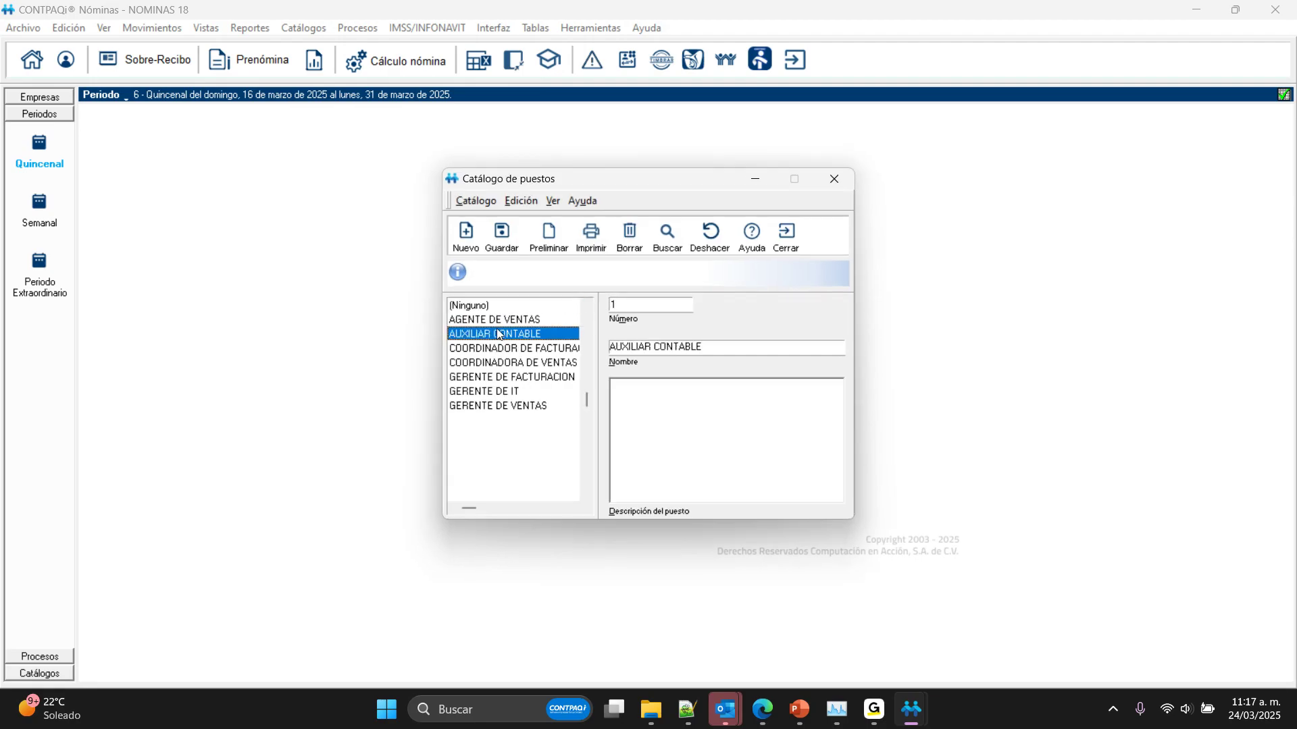
pyautogui.click(497, 363)
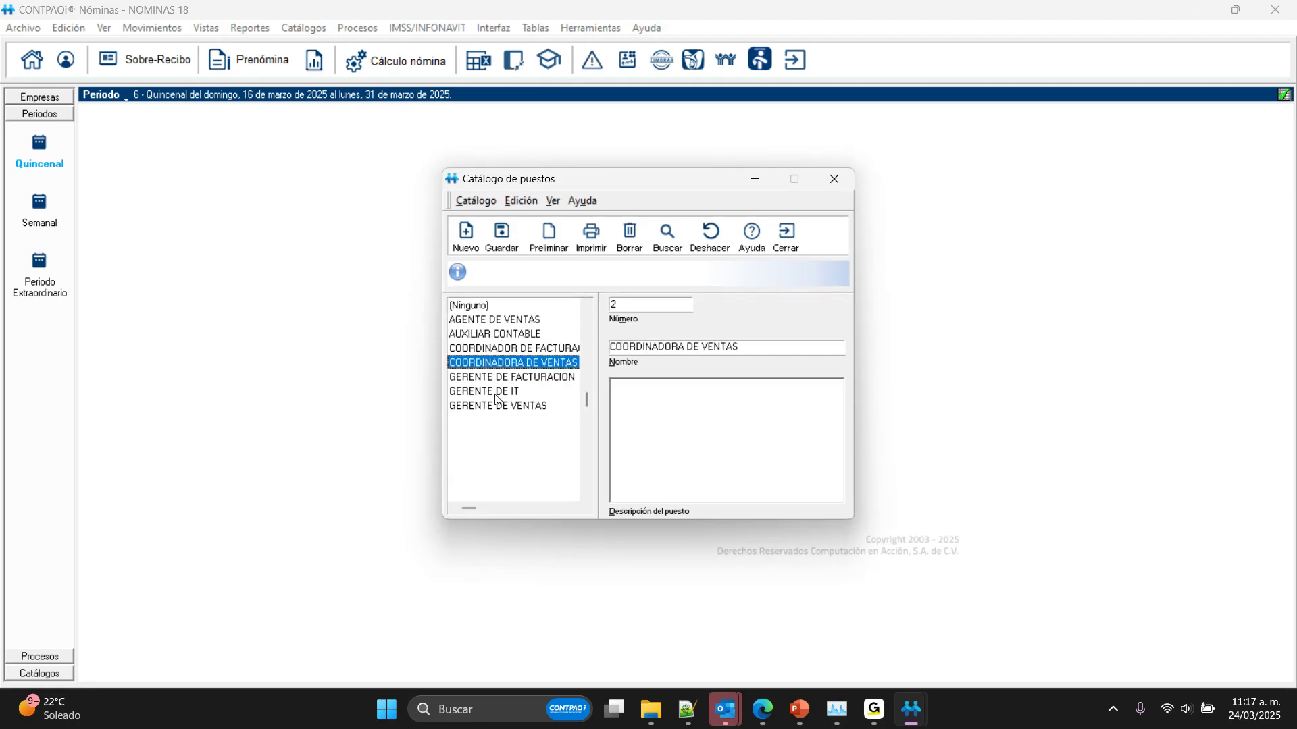
pyautogui.click(788, 238)
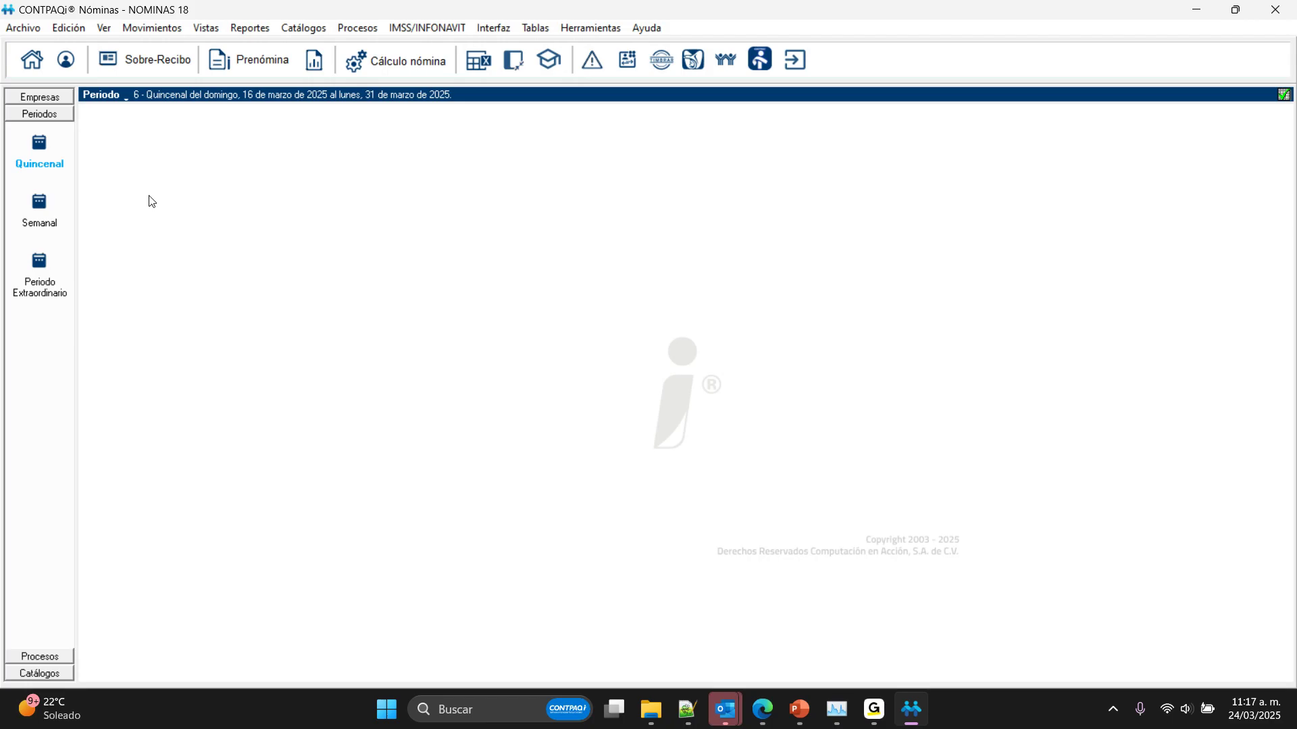
# Step: Switch to Quincenal period 01 (01/enero/2025 al 15/enero/2025), accept the earlier-period confirmation and review the employees' amounts in the prenómina
pyautogui.click(115, 99)
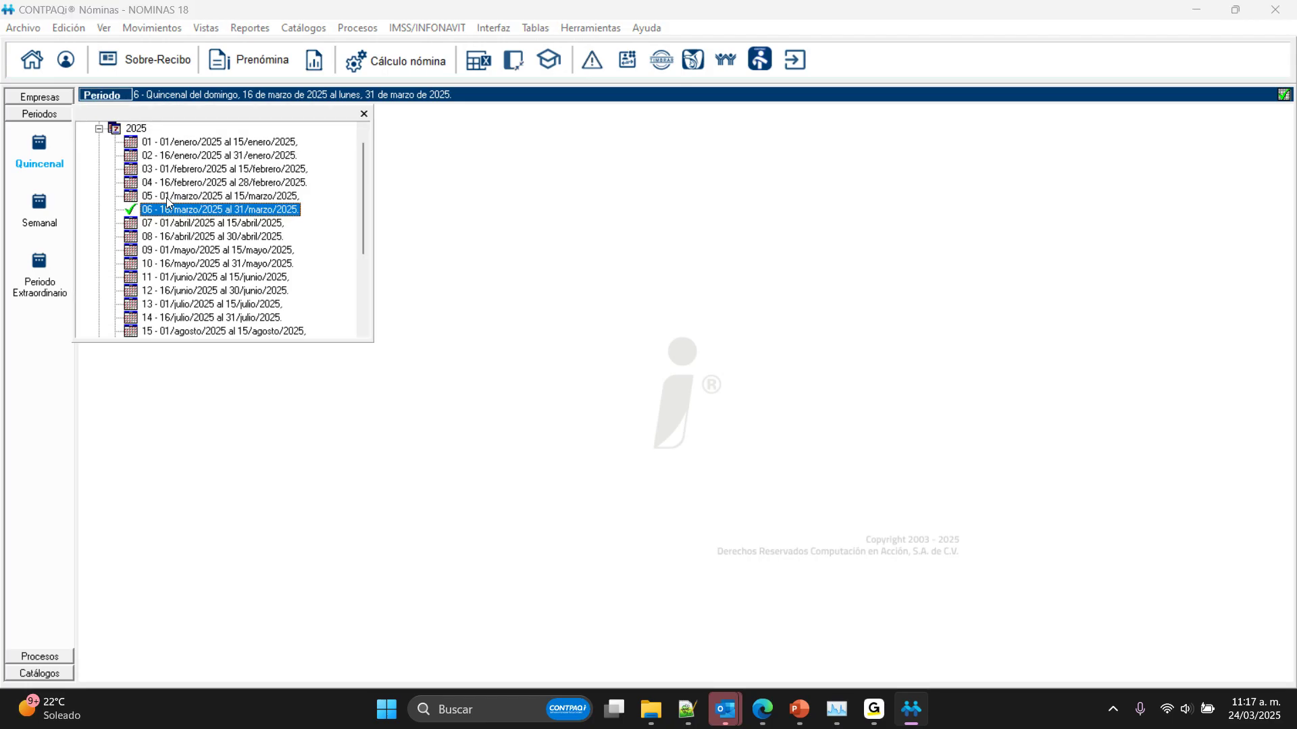
pyautogui.click(218, 143)
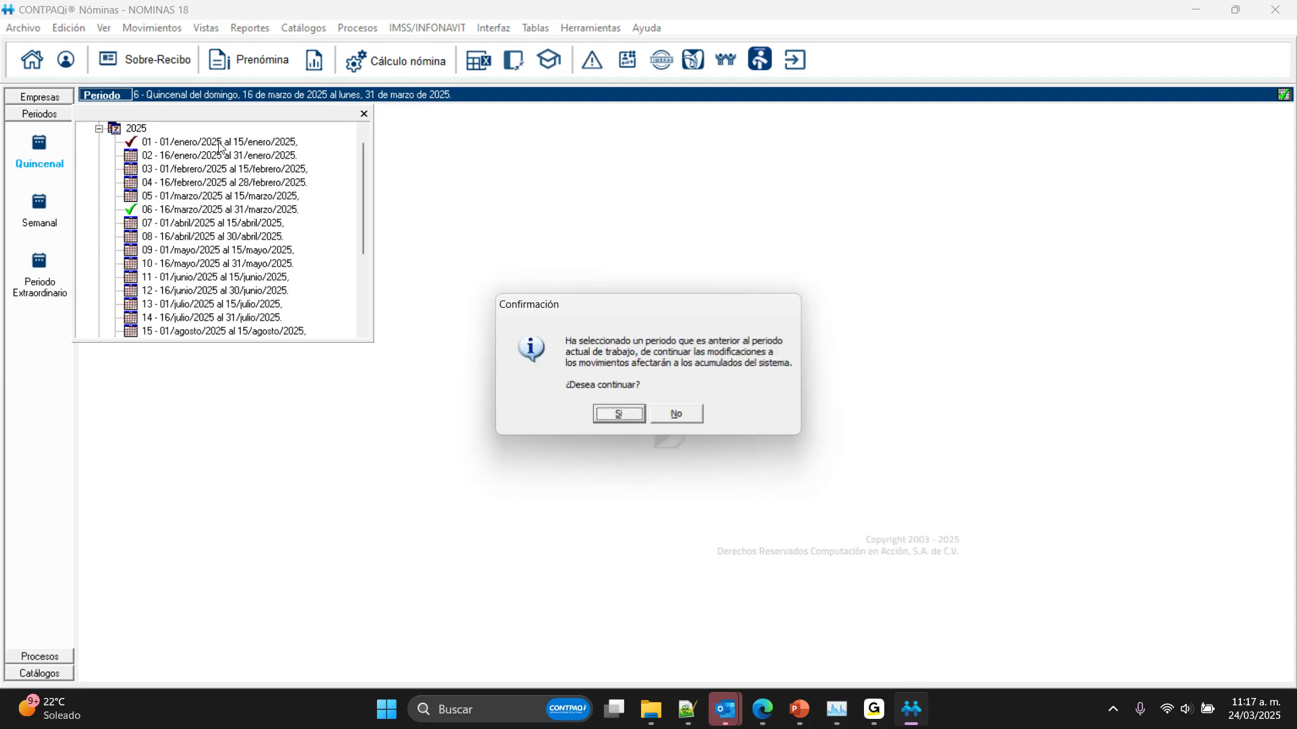
pyautogui.click(620, 414)
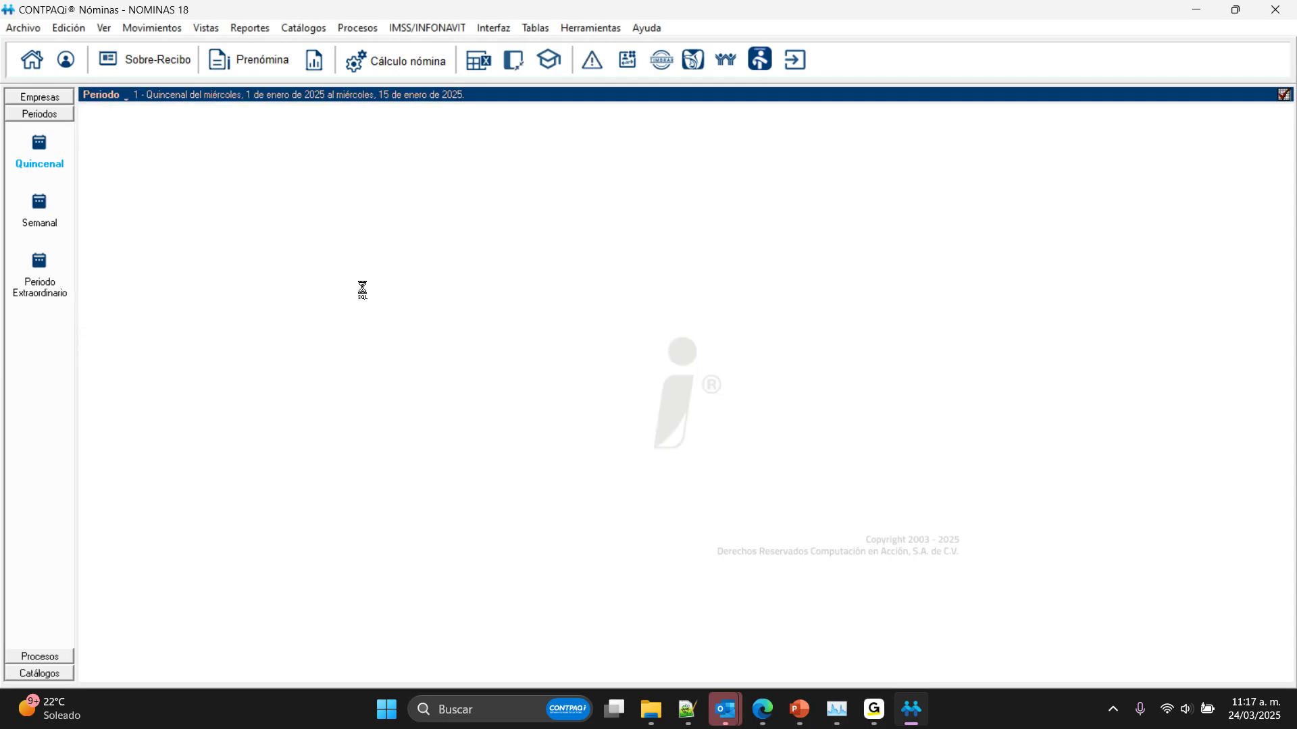
pyautogui.click(250, 64)
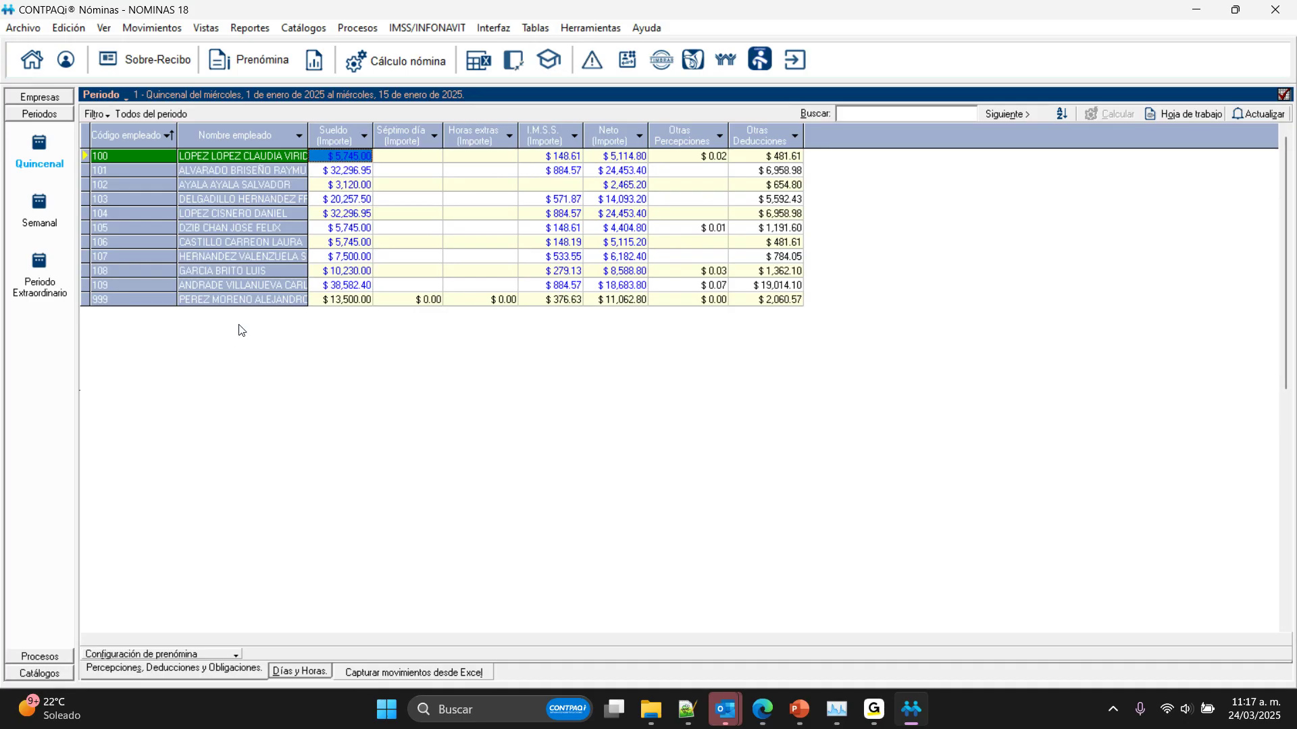
pyautogui.click(564, 214)
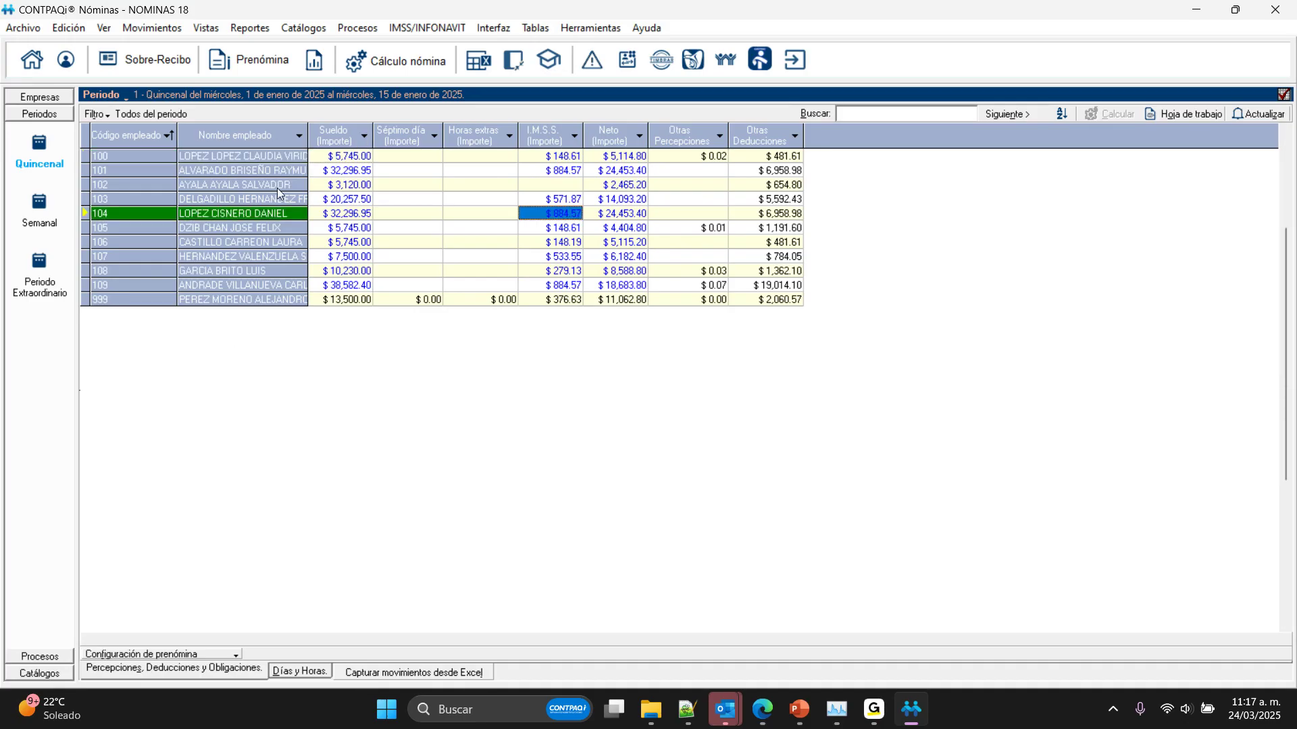
pyautogui.click(261, 157)
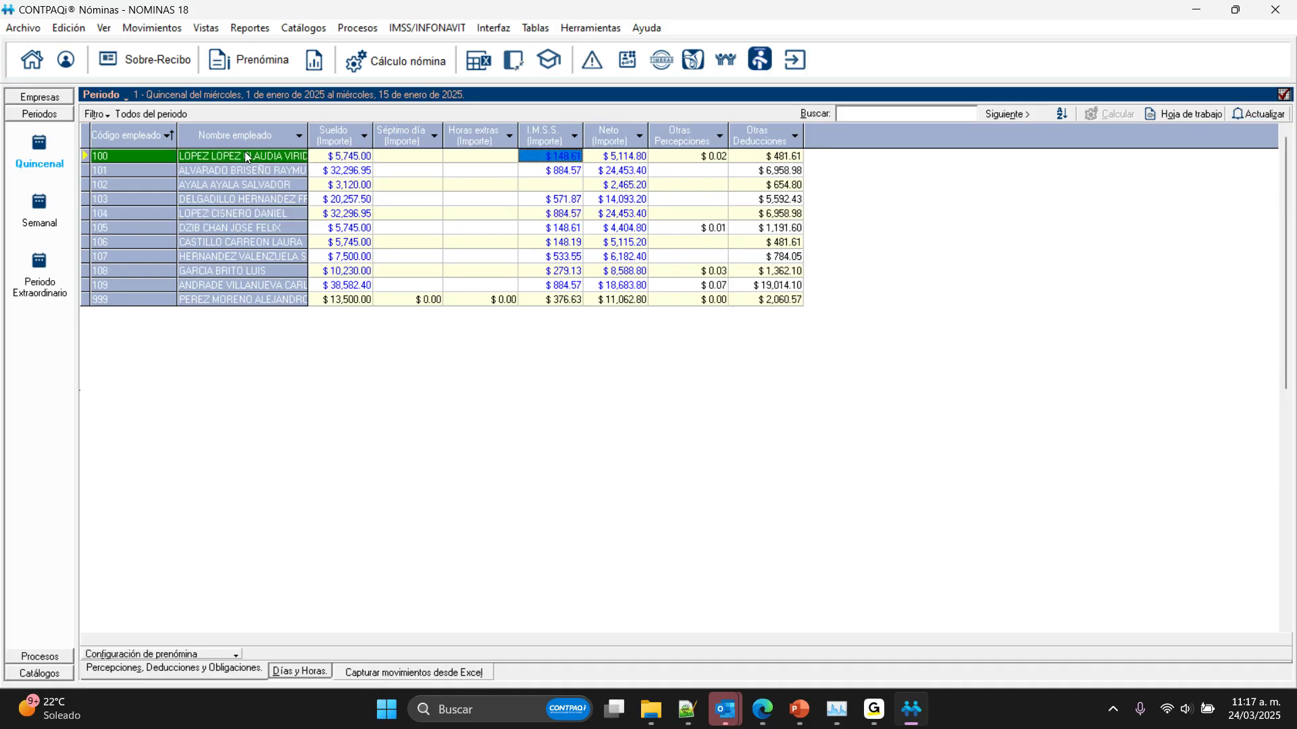
# Step: Open the first listed employee's Sobre-recibo for period 1 and review the perceptions, deductions and obligations
pyautogui.click(145, 62)
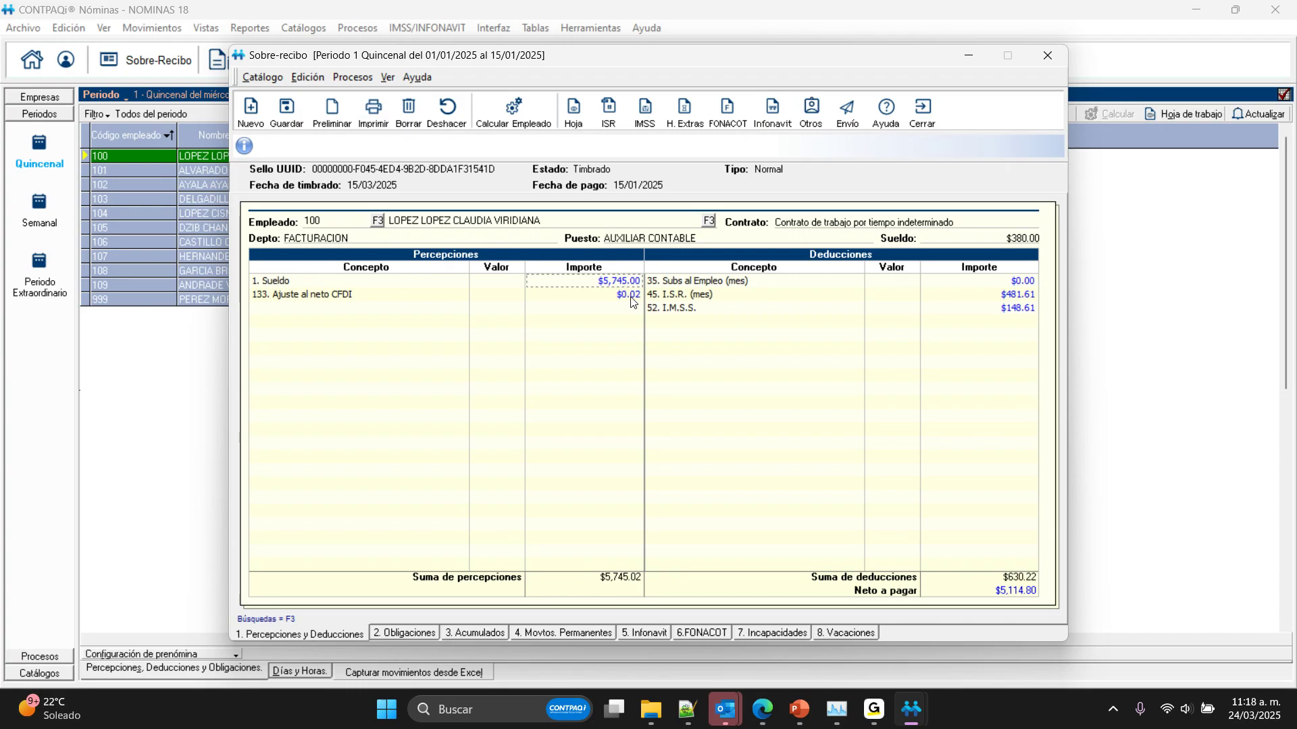
pyautogui.click(284, 313)
pyautogui.click(378, 632)
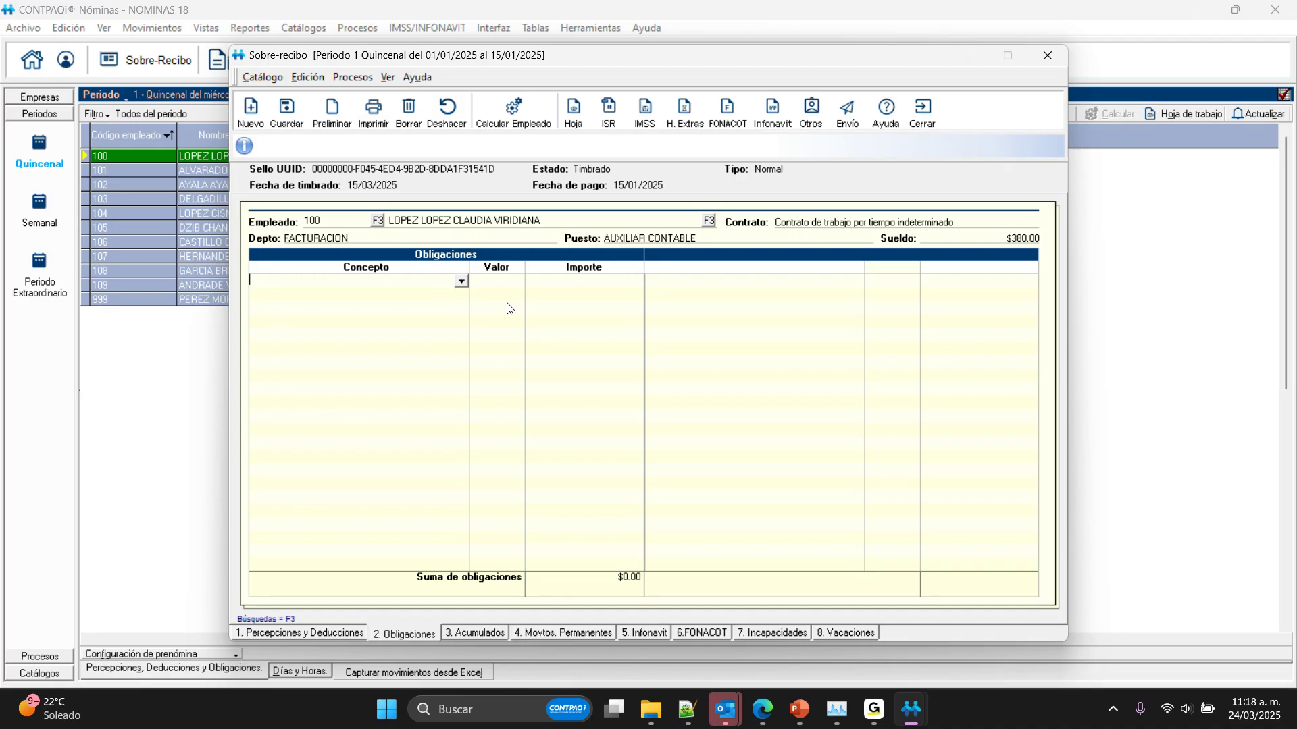
# Step: Examine the employee's accumulated amounts in the Sobre-recibo, including PTU Ingresos acumulados and the March ISR Perc. especiales gravadas amount
pyautogui.click(475, 633)
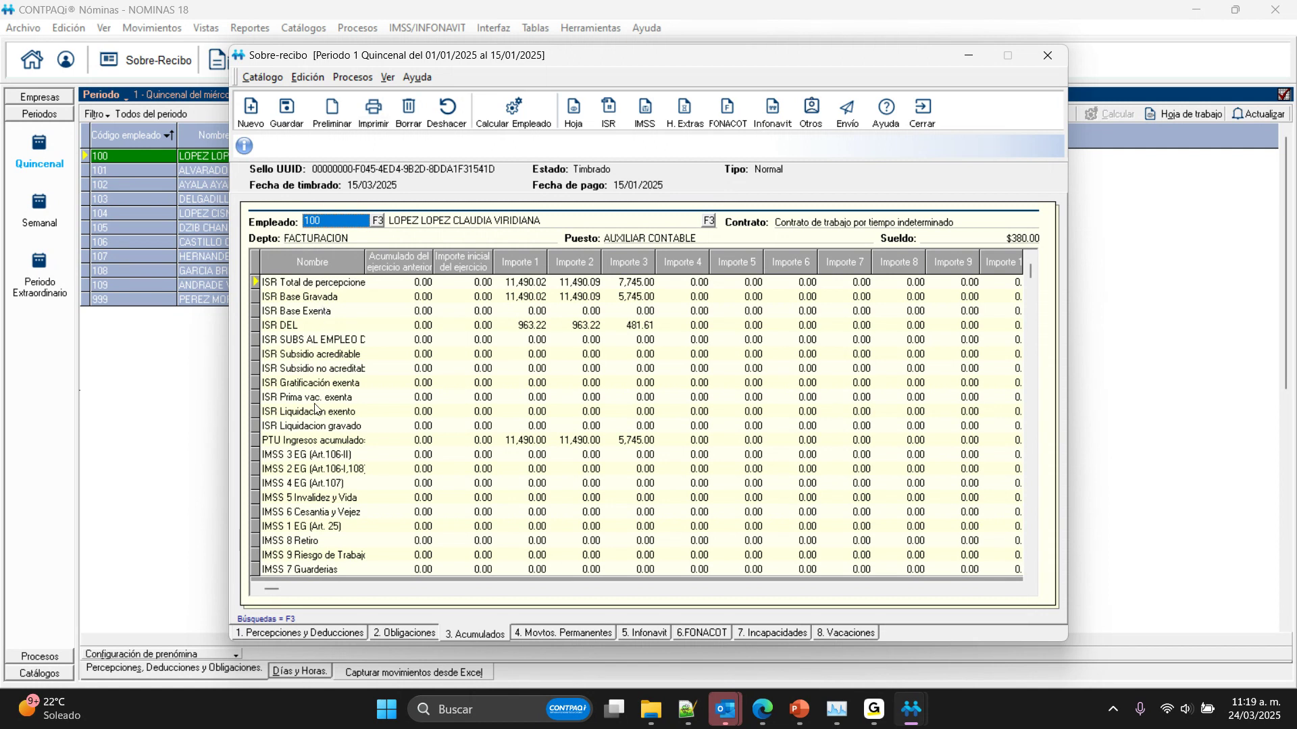
pyautogui.click(323, 443)
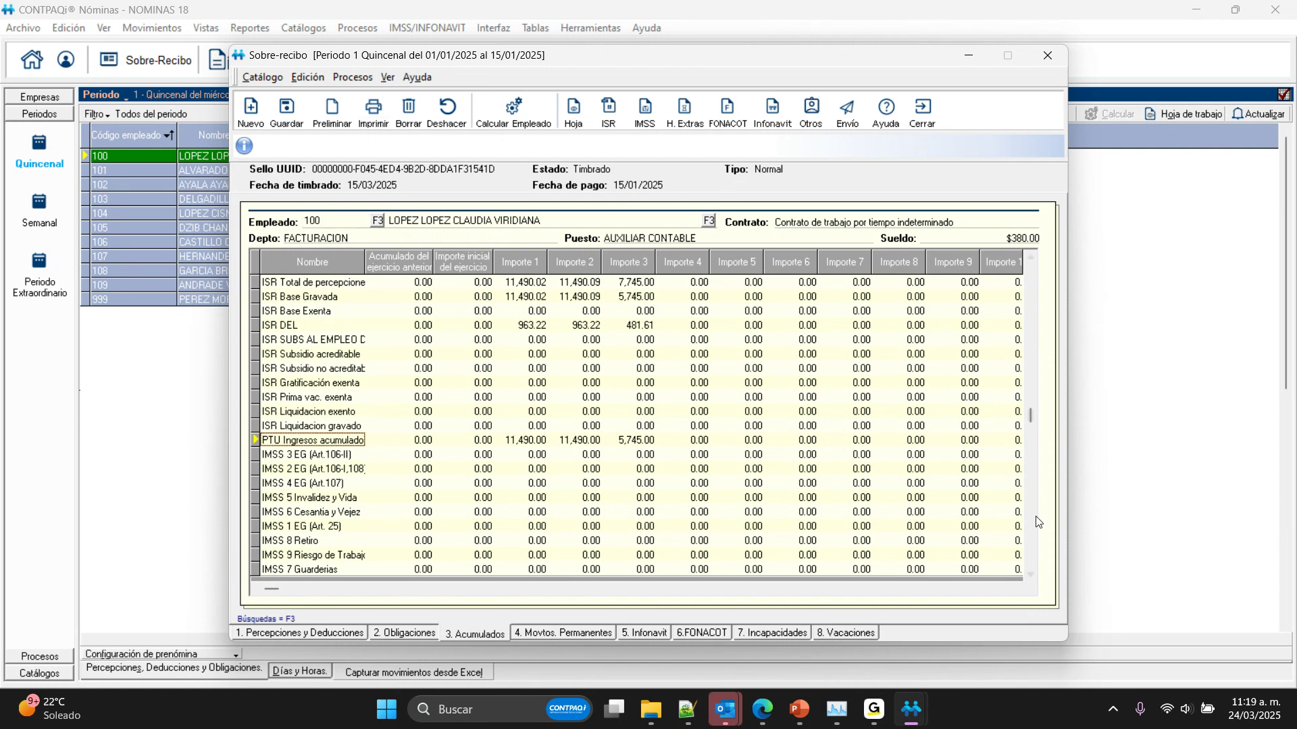
pyautogui.scroll(-7, 1037, 521)
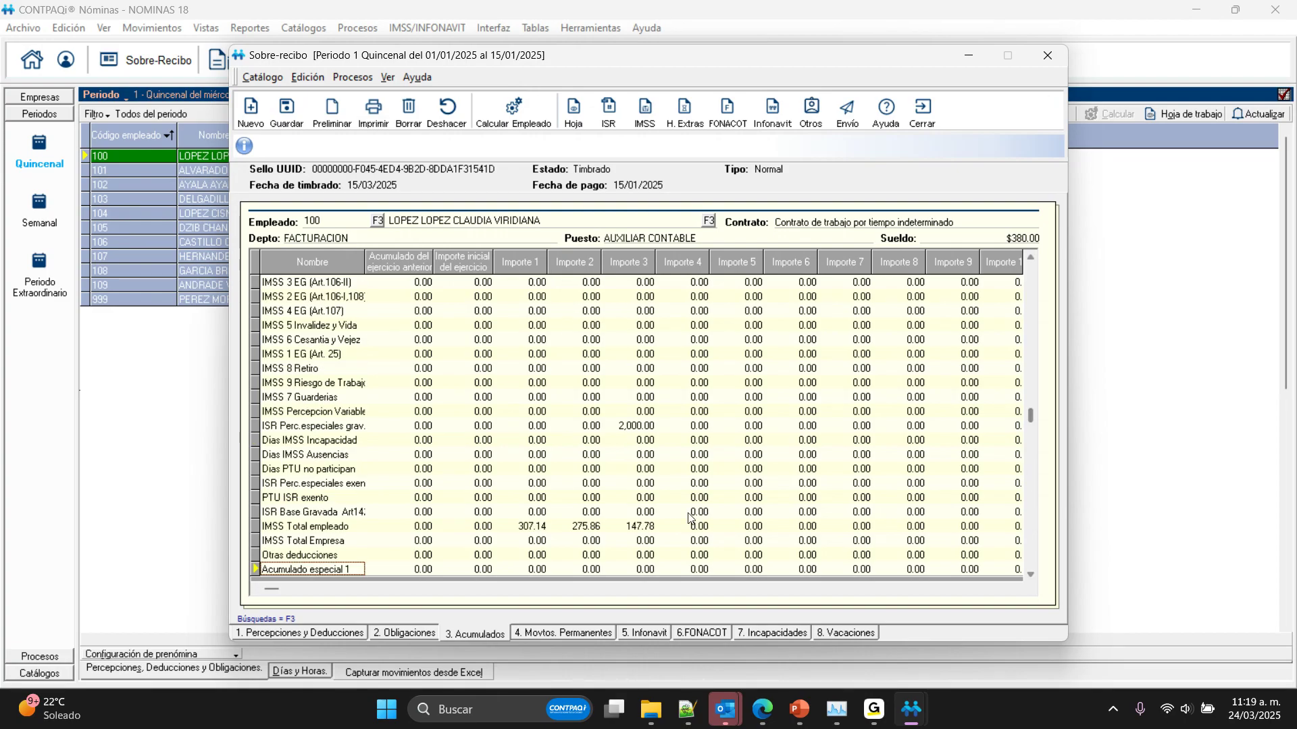
pyautogui.click(619, 426)
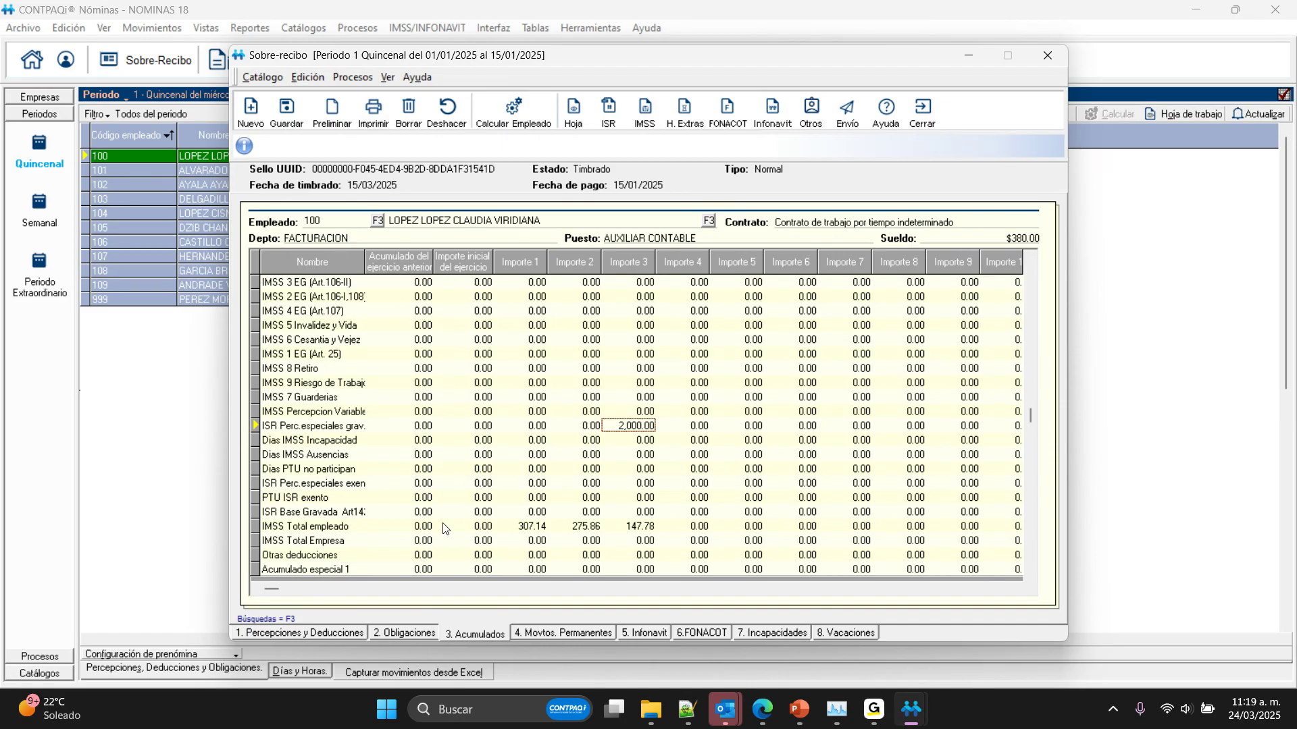
# Step: Review the rest of the employee's accumulated amounts down to ISR retenido mes and return to ISR Total de percepciones
pyautogui.click(1031, 549)
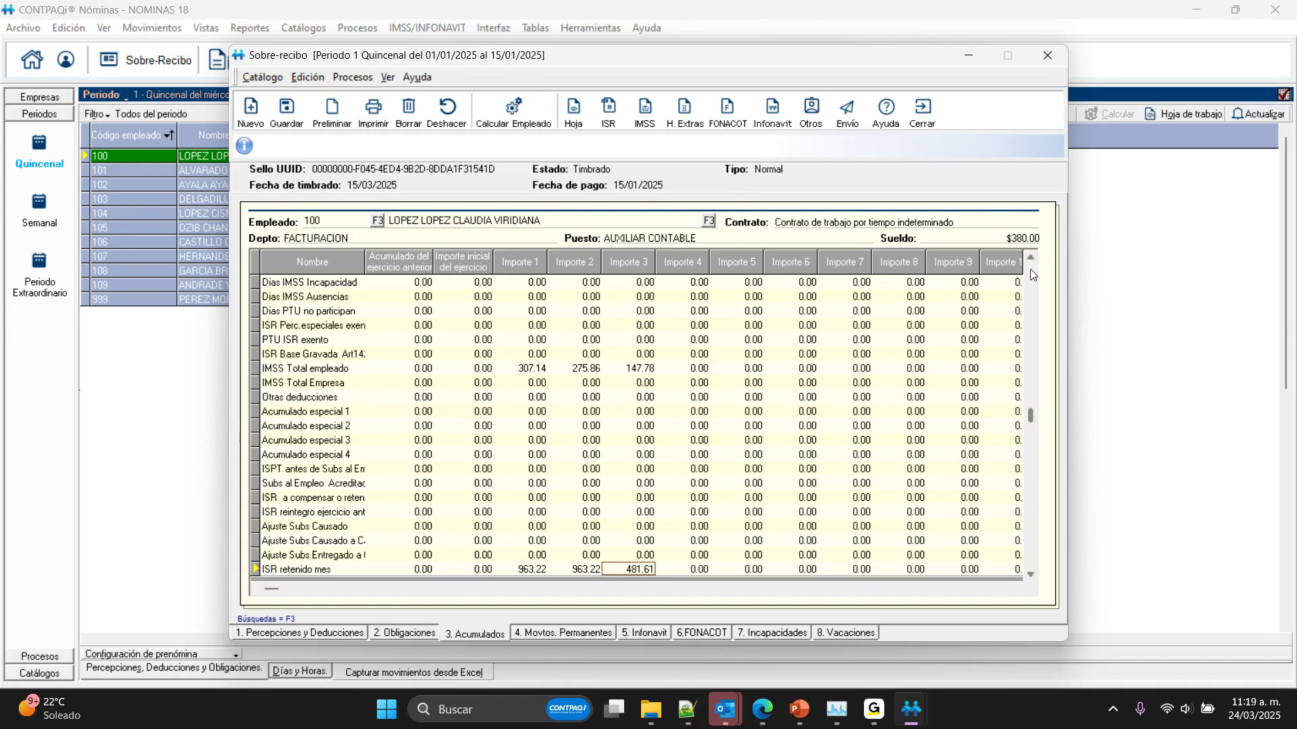
pyautogui.click(1031, 269)
pyautogui.click(1030, 267)
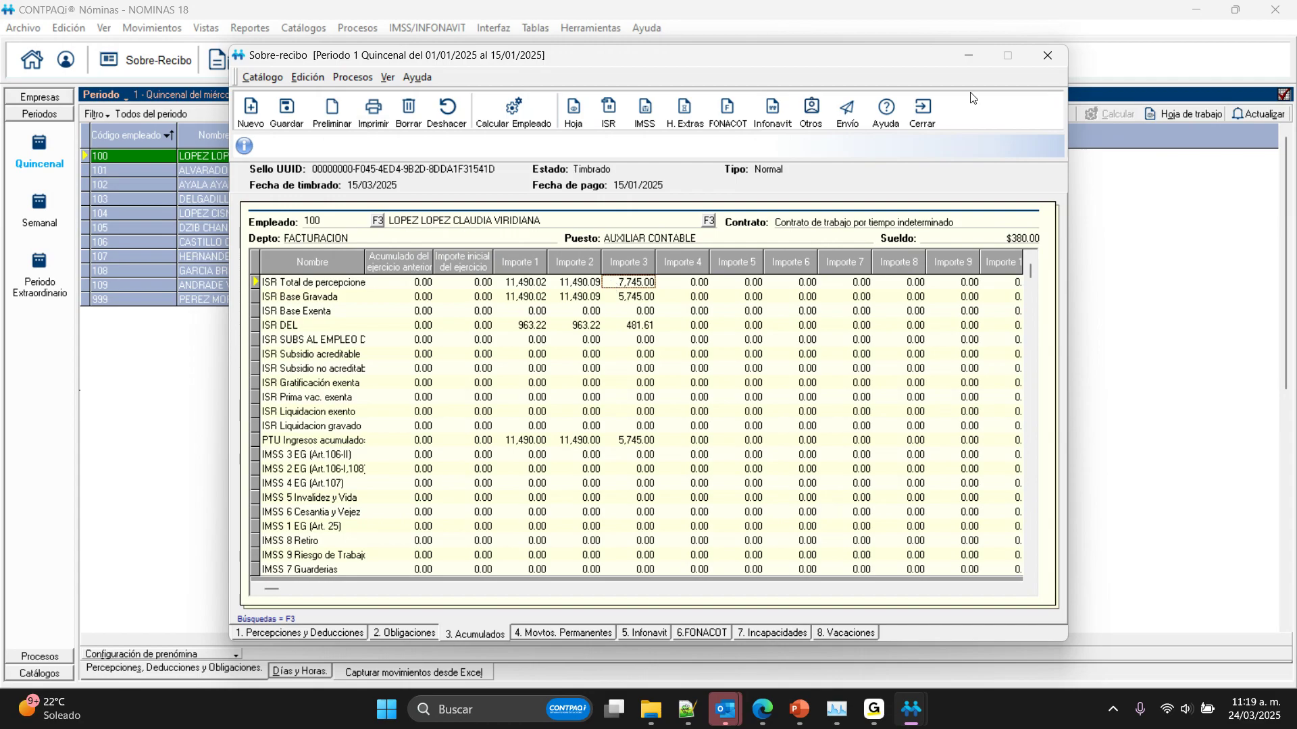
# Step: Look up the COORDINADOR DE FACTURACION employee in the Sobre-recibo, review the monthly accumulated amounts and close the Sobre-recibo
pyautogui.click(377, 221)
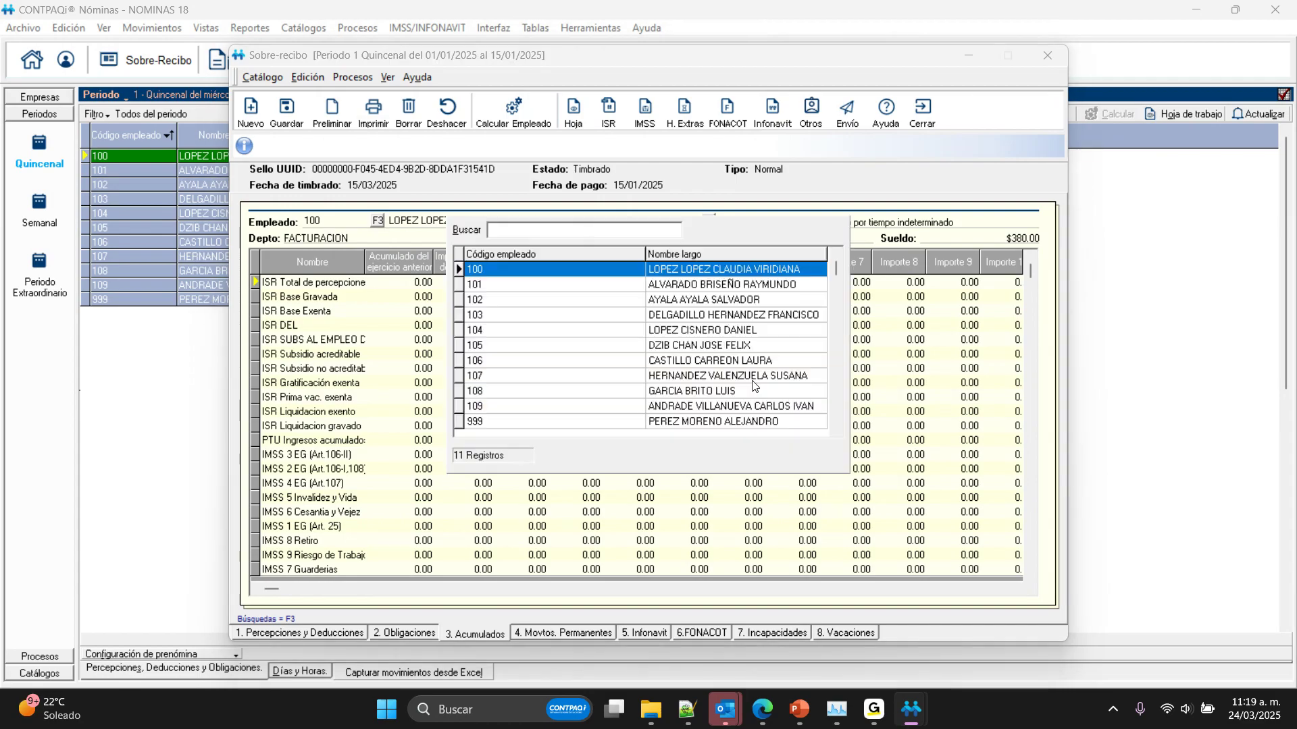
pyautogui.doubleClick(743, 376)
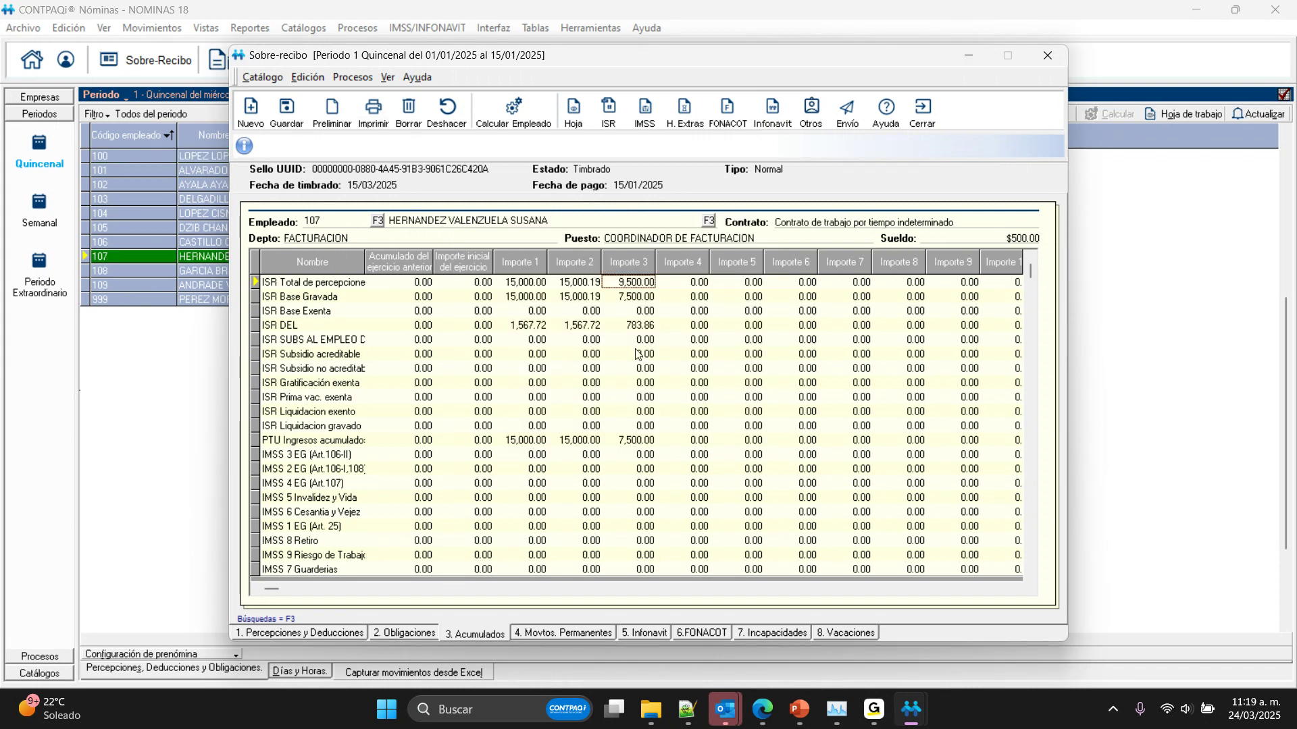
pyautogui.click(1029, 410)
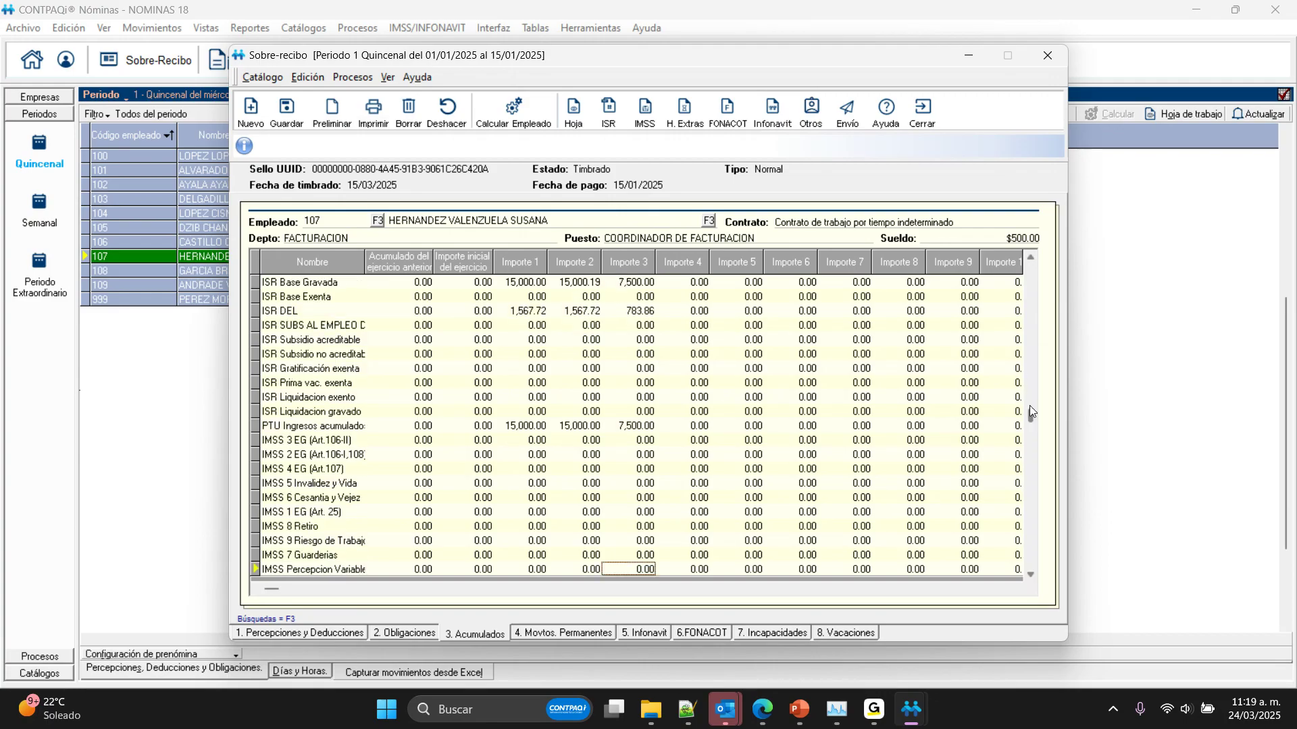
pyautogui.click(1034, 463)
pyautogui.click(1035, 464)
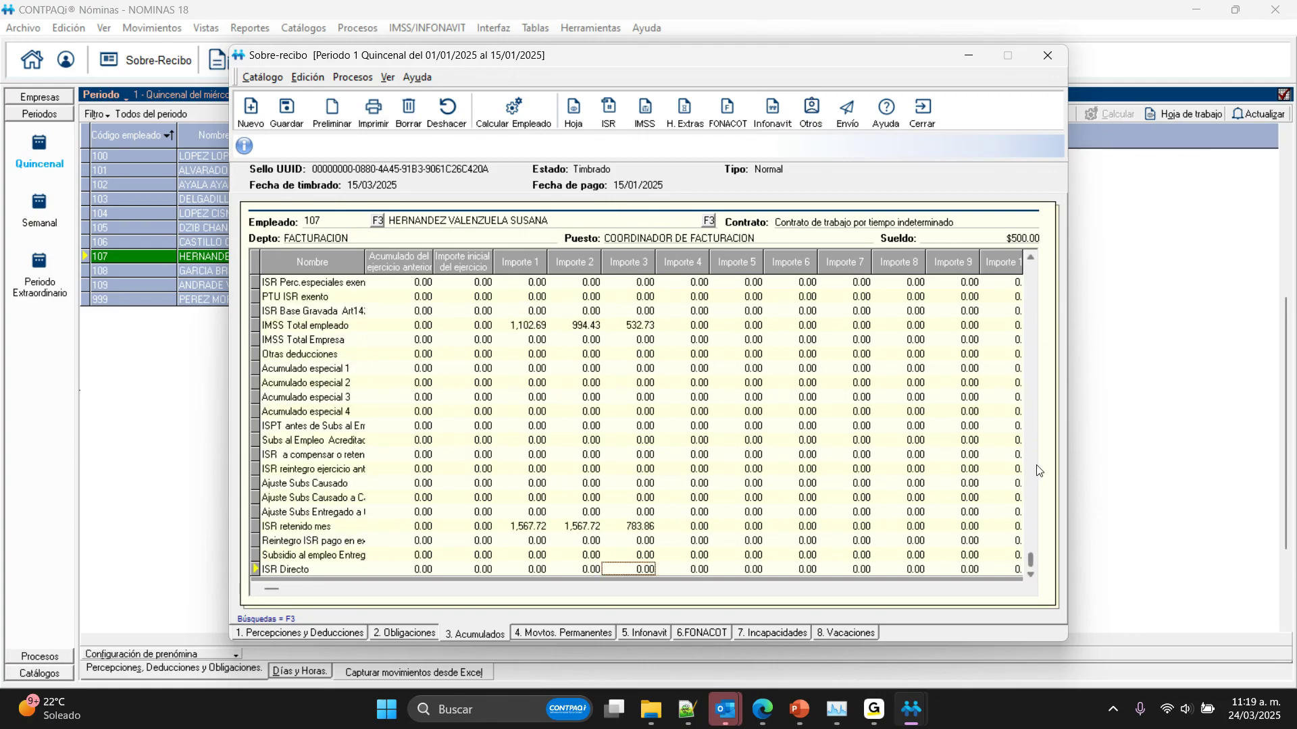
pyautogui.click(1029, 322)
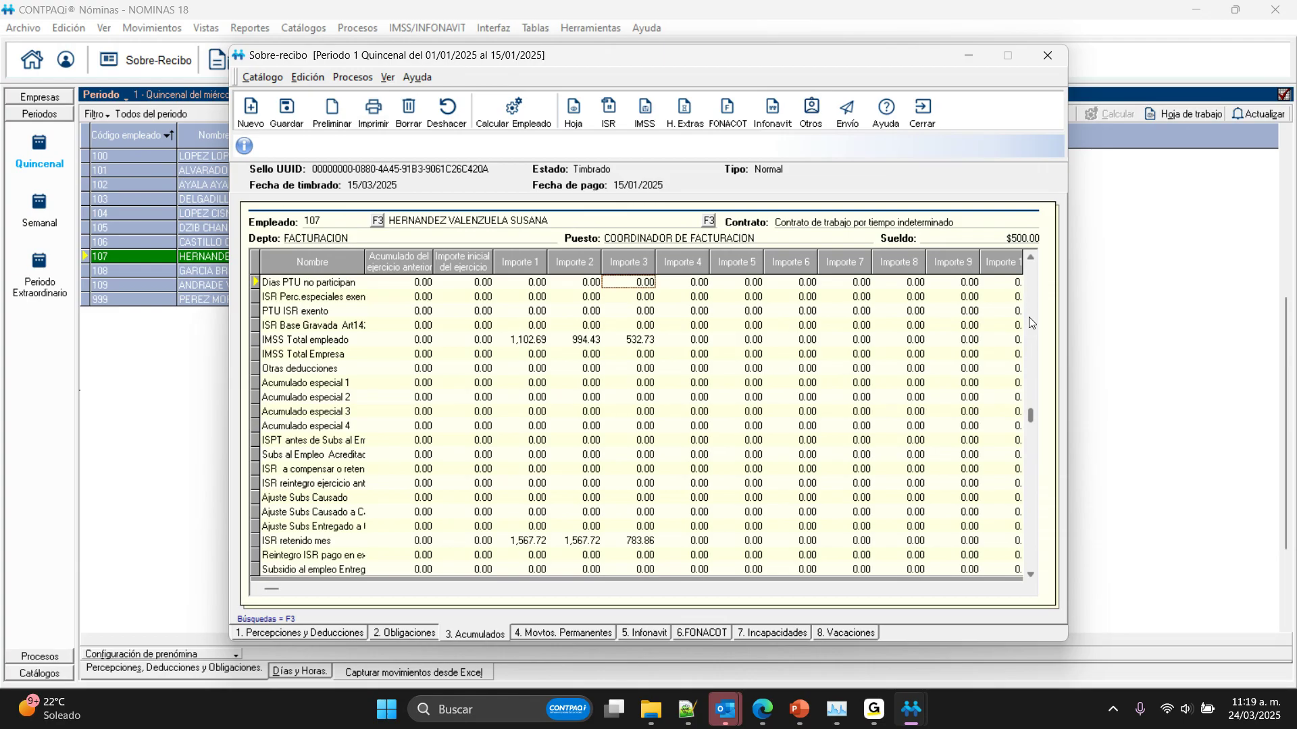
pyautogui.click(1033, 297)
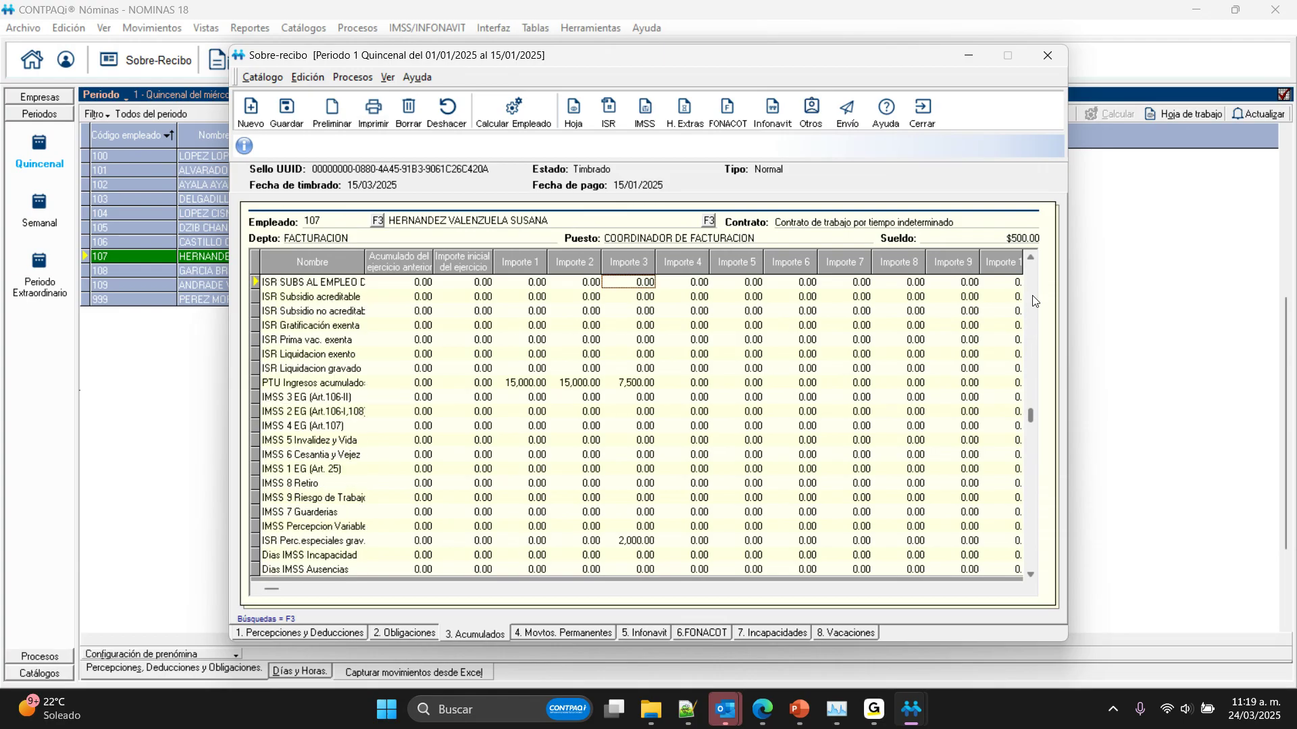
pyautogui.click(924, 110)
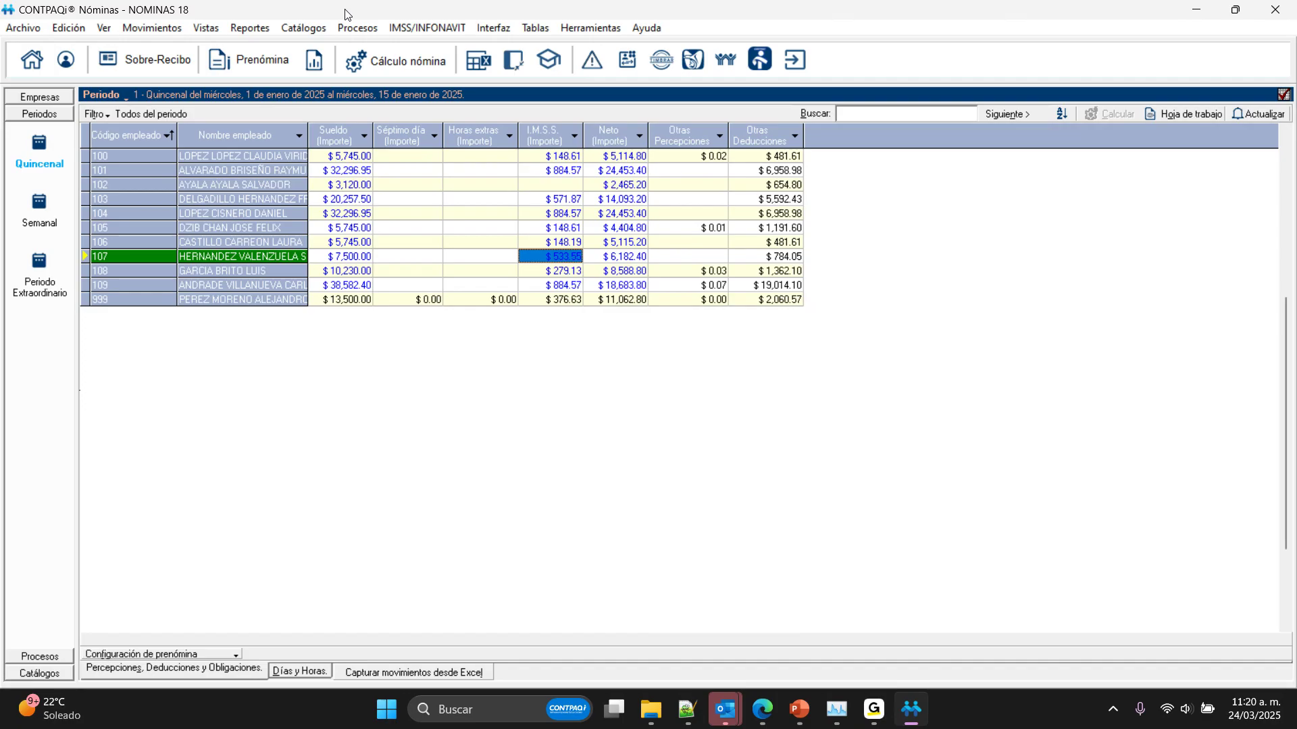
# Step: Review the Importe total accumulated types of the Ajuste al neto CFDI perception in the concepts catalog, closing it
pyautogui.click(301, 28)
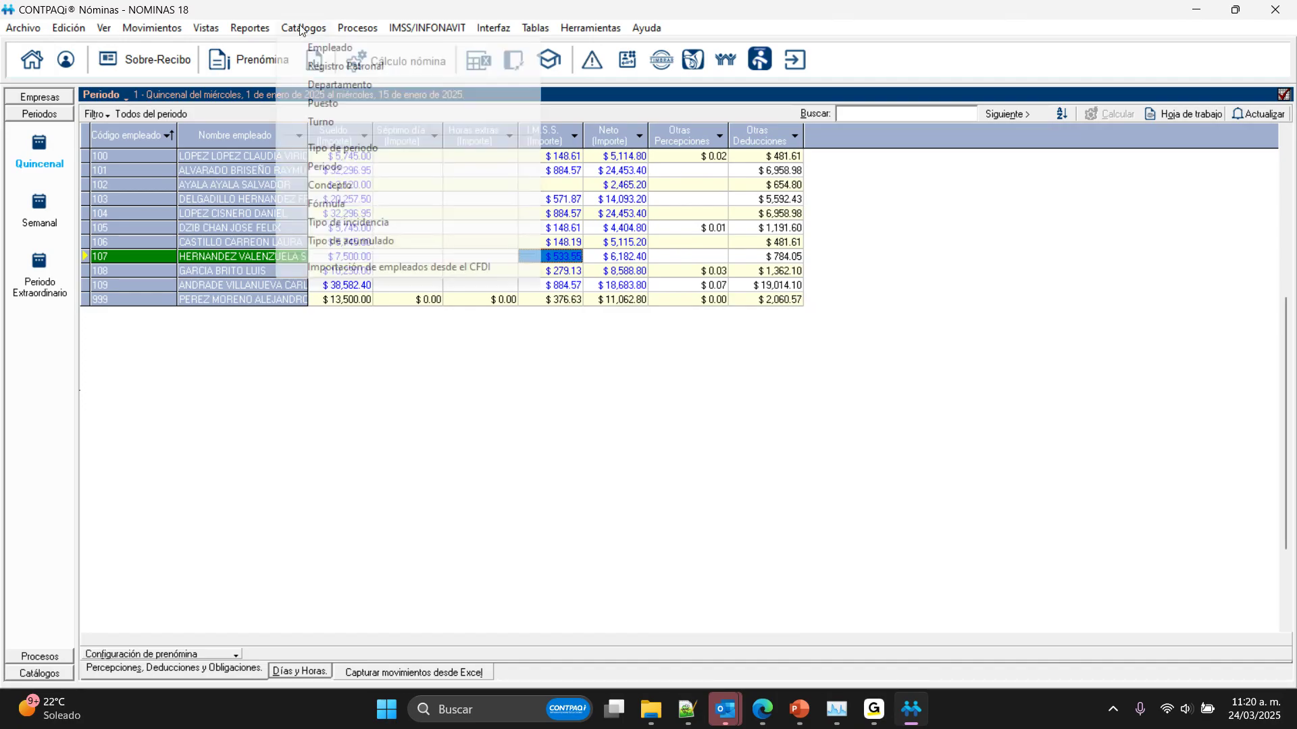
pyautogui.click(339, 188)
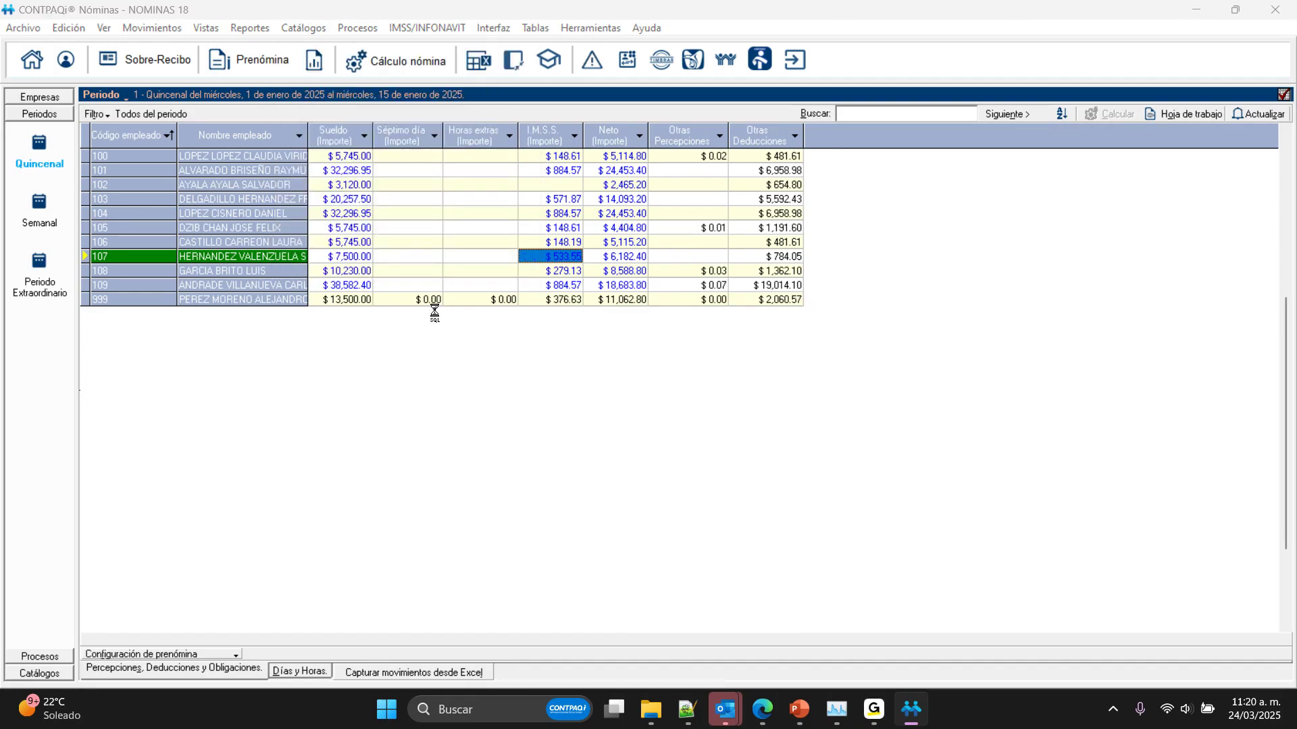
pyautogui.click(492, 268)
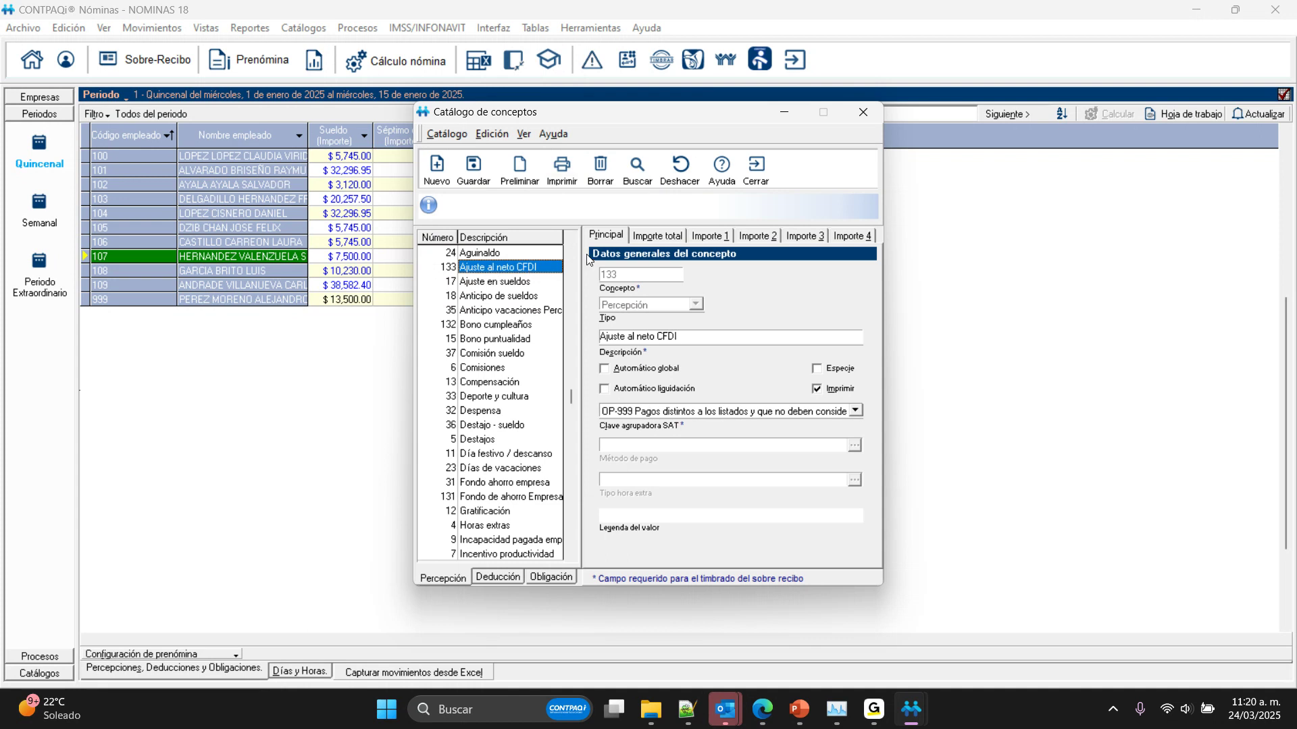
pyautogui.click(652, 238)
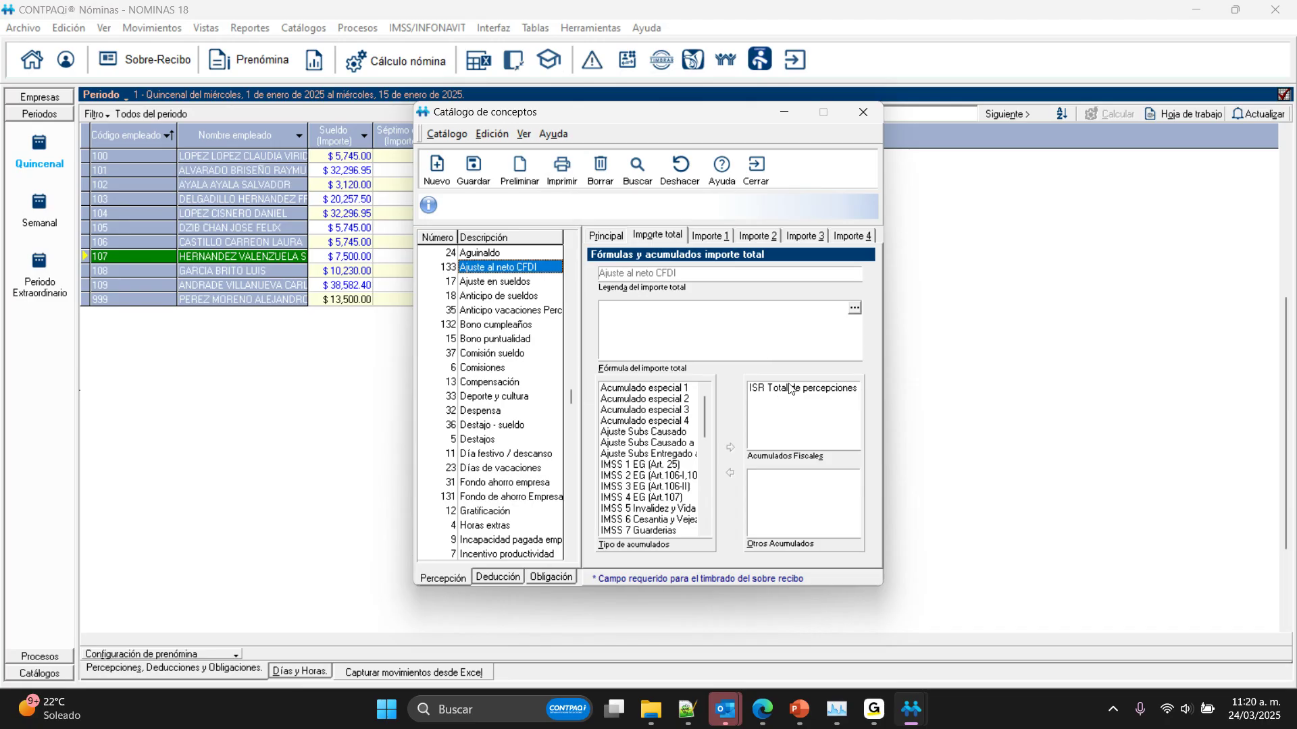
pyautogui.moveTo(705, 413); pyautogui.dragTo(634, 416)
pyautogui.moveTo(700, 433); pyautogui.dragTo(716, 484)
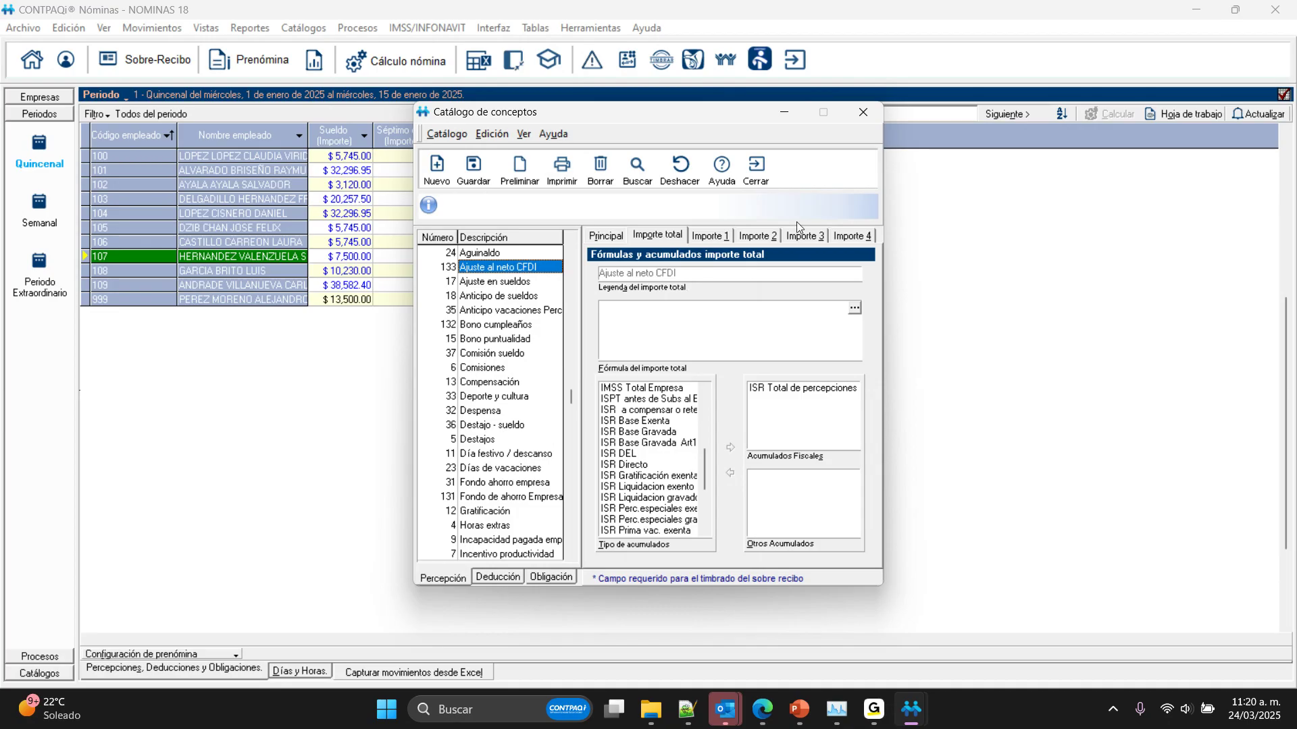
pyautogui.click(755, 177)
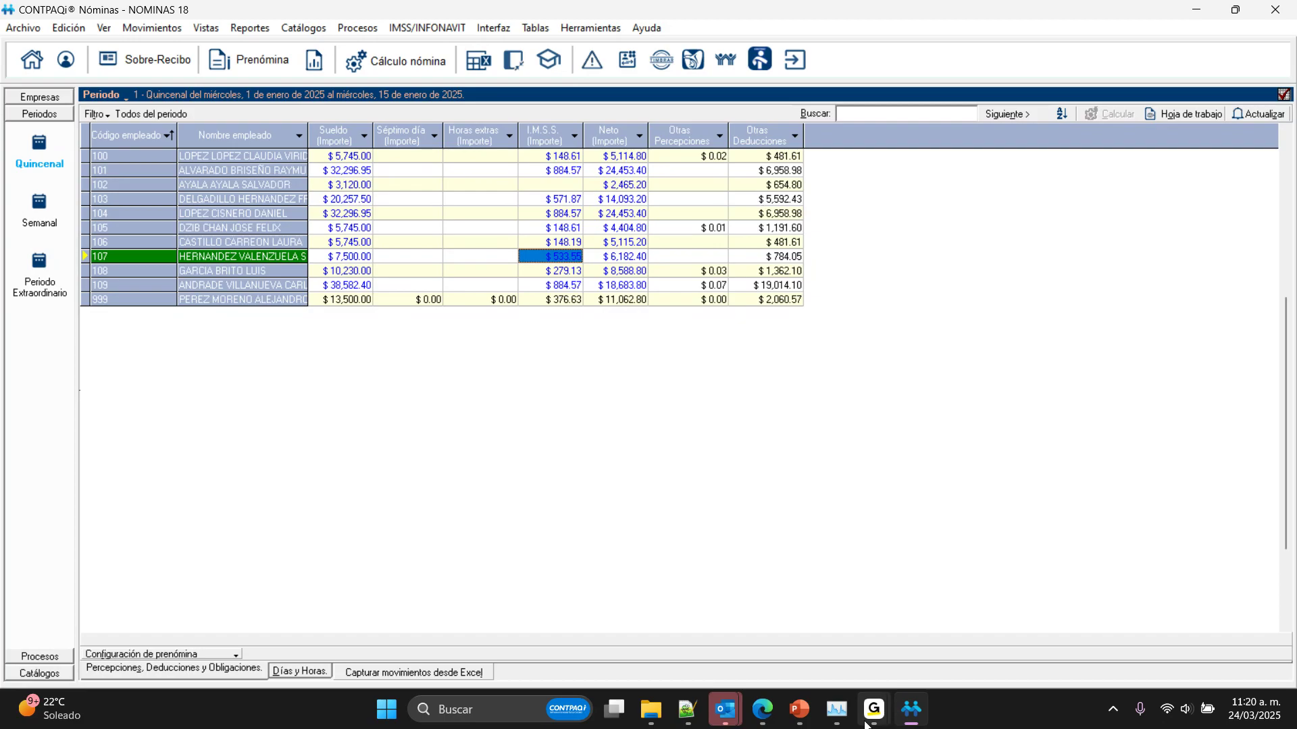
pyautogui.moveTo(874, 709)
pyautogui.click(935, 609)
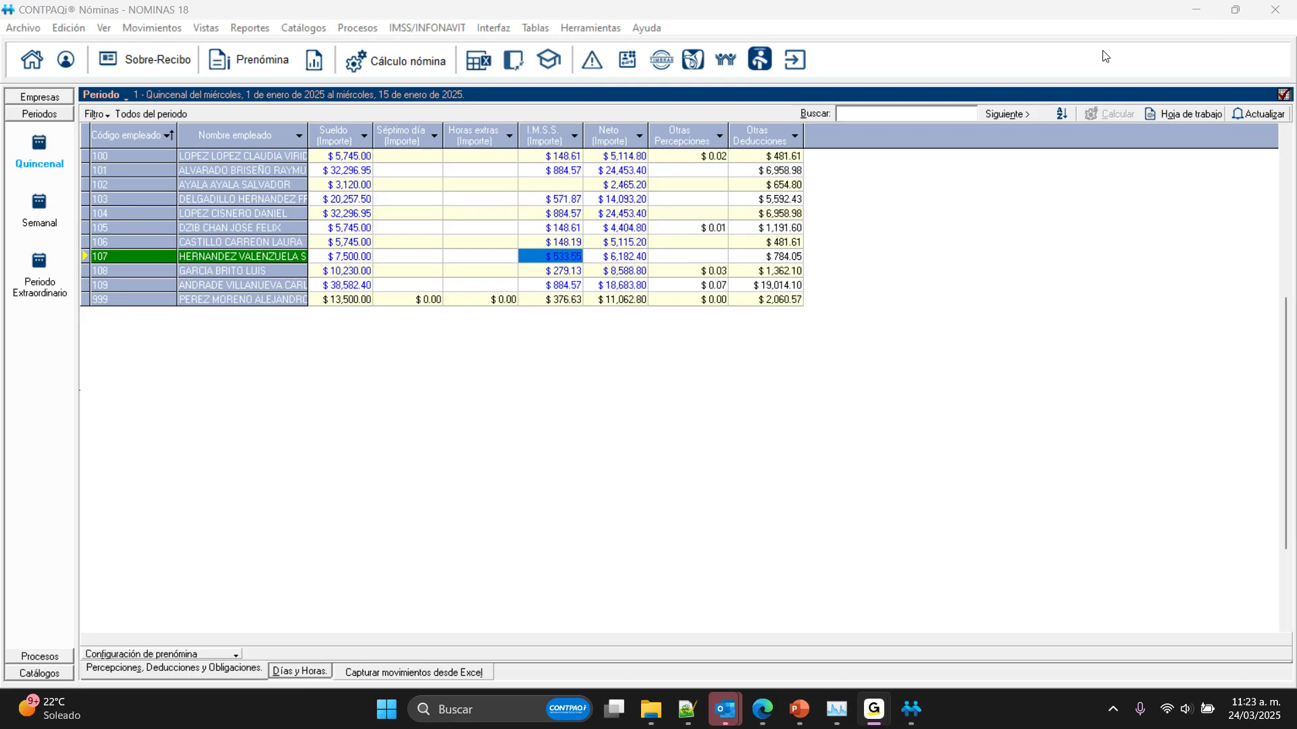
# Step: Try to start the CFDI receipt import in the historical period, and switch to Quincenal period 6, 16 to 31 March 2025
pyautogui.click(499, 165)
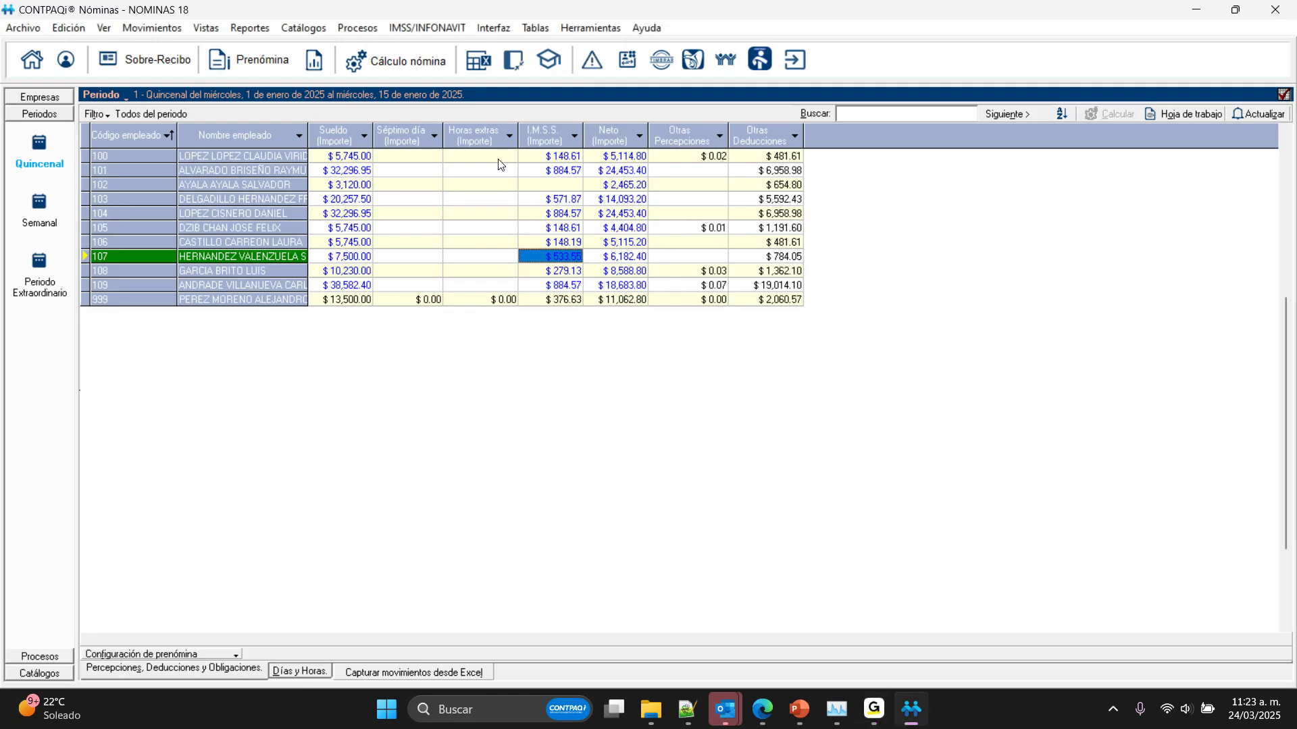
pyautogui.click(357, 28)
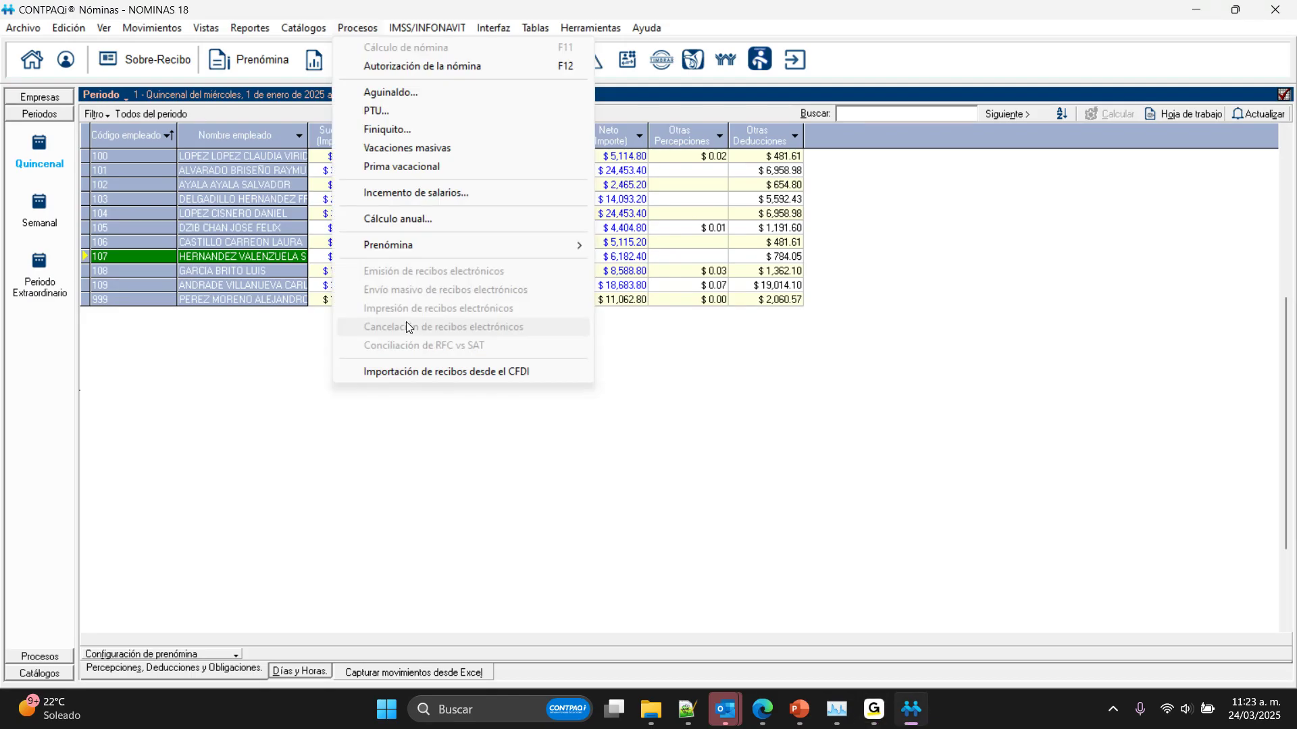
pyautogui.click(407, 323)
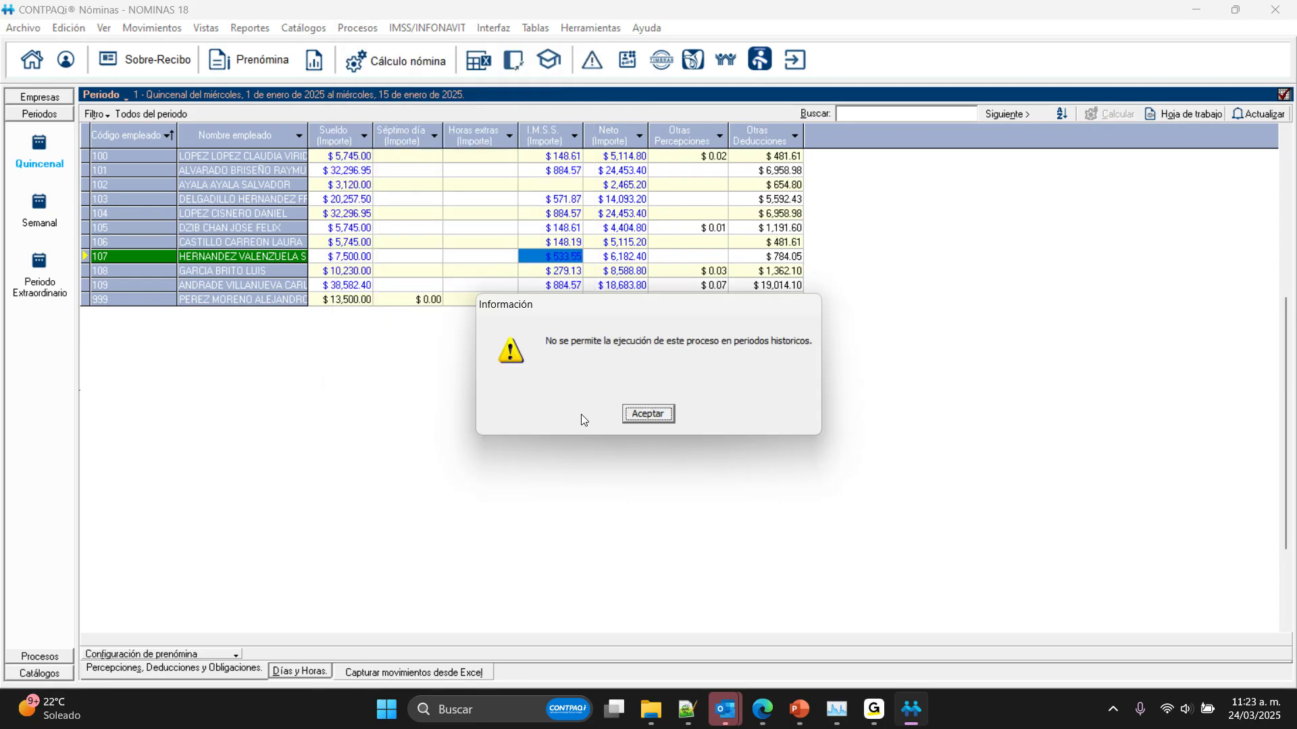
pyautogui.click(645, 418)
pyautogui.click(102, 95)
pyautogui.click(193, 221)
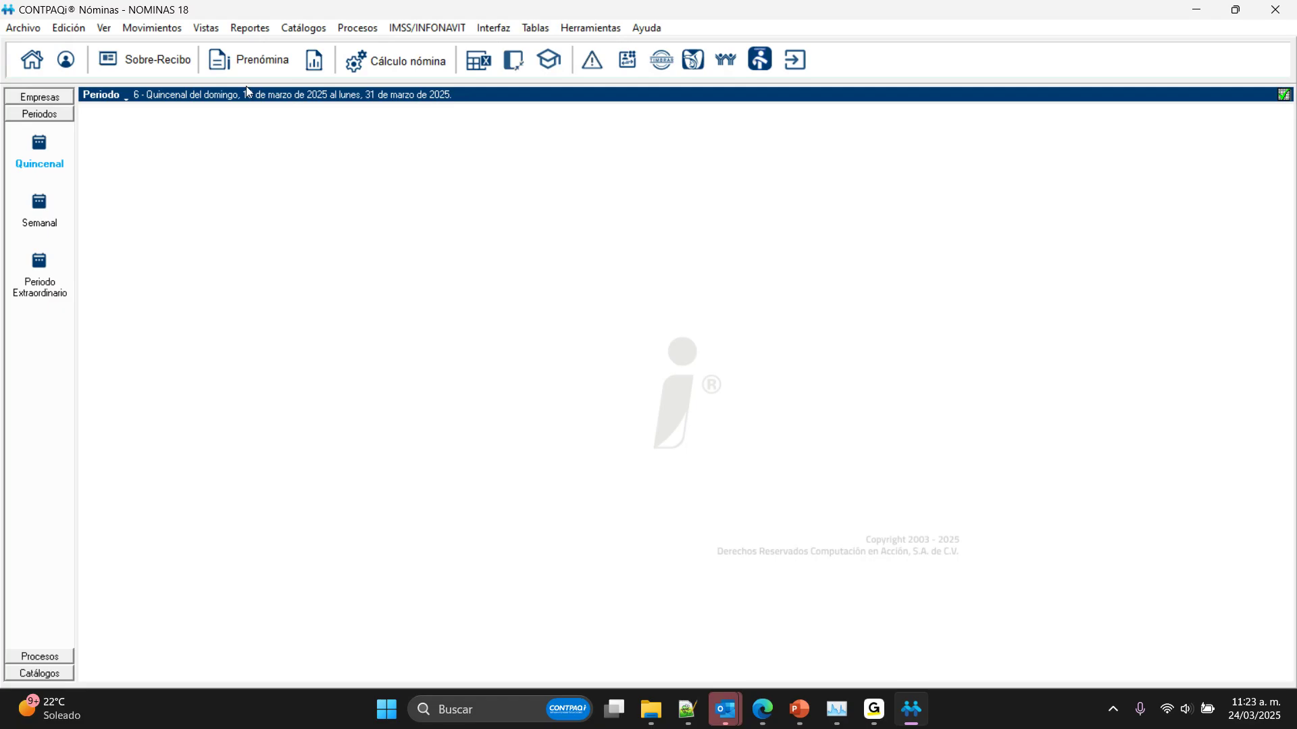
# Step: Open Importación de recibos desde el CFDI and review the available period types for the CFDIs
pyautogui.click(358, 27)
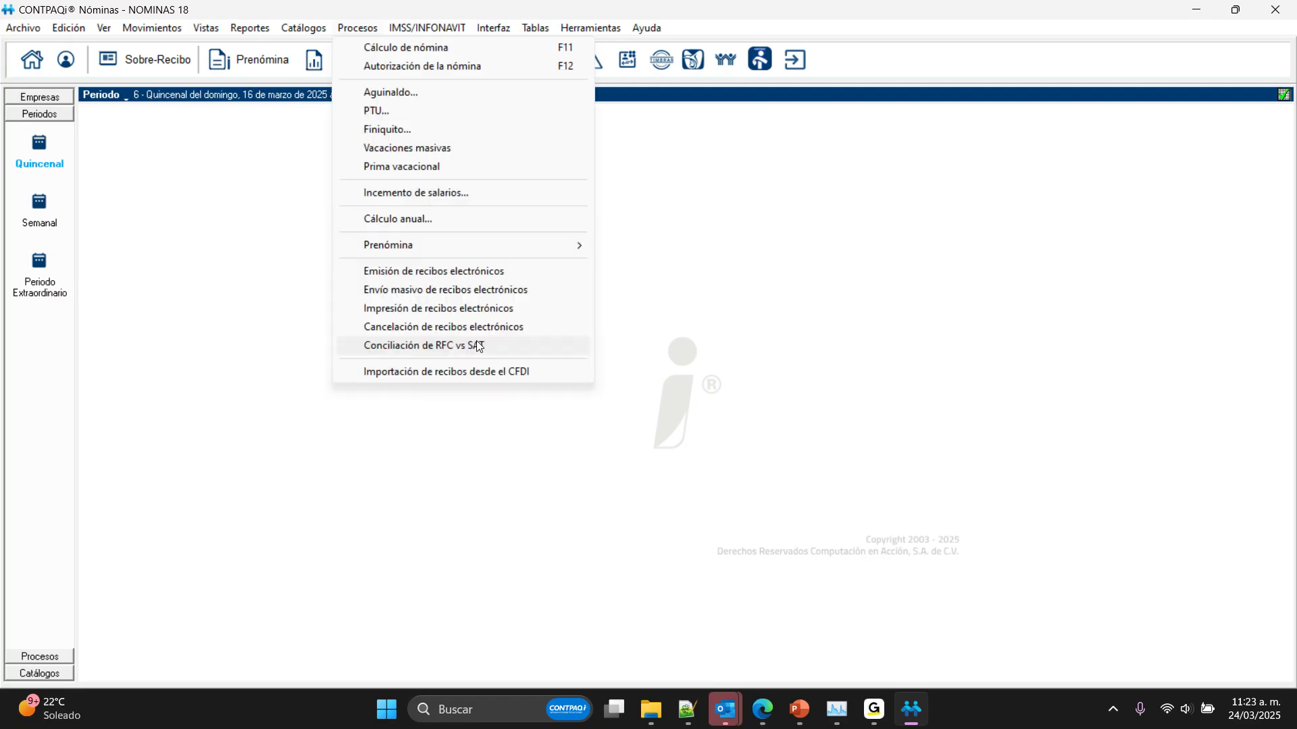
pyautogui.click(462, 376)
pyautogui.click(643, 332)
pyautogui.click(599, 436)
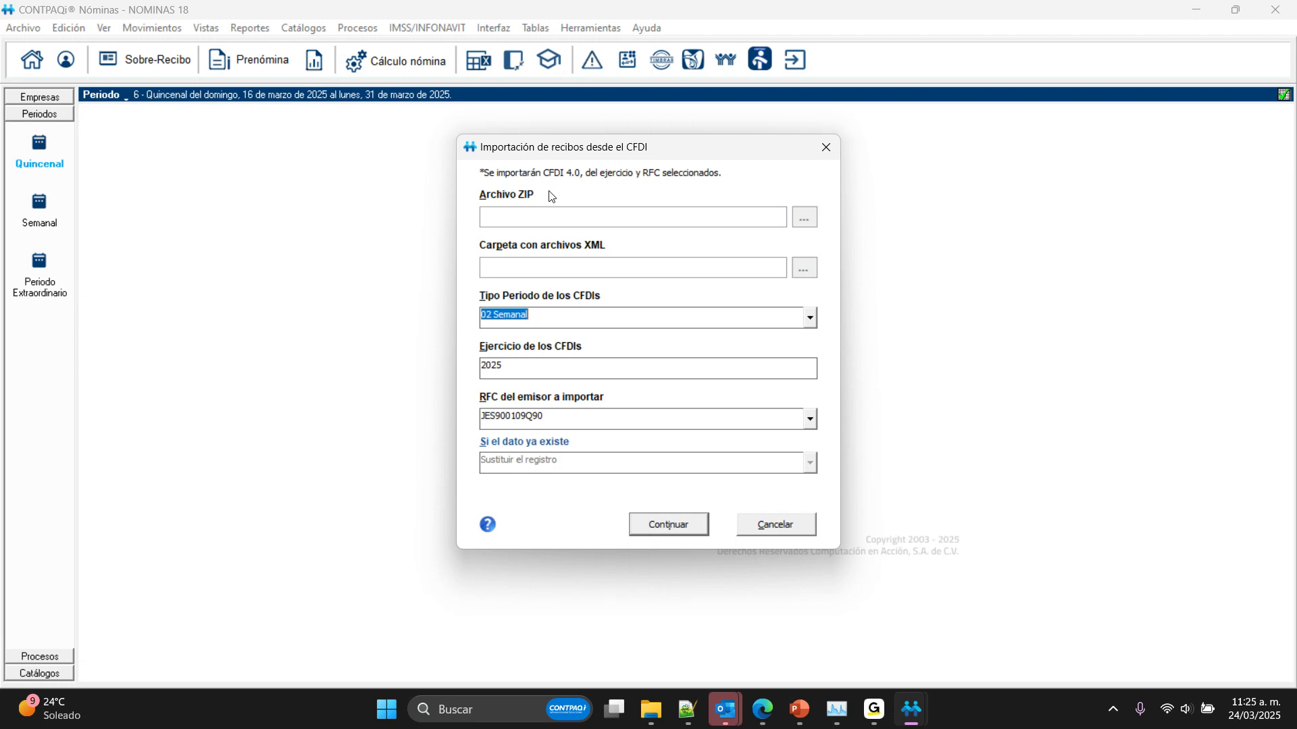
pyautogui.click(810, 318)
pyautogui.click(500, 345)
pyautogui.scroll(1, 810, 315)
# Step: Check the GoTo Webinar window and cancel the CFDI receipt import in CONTPAQi Nóminas
pyautogui.click(874, 709)
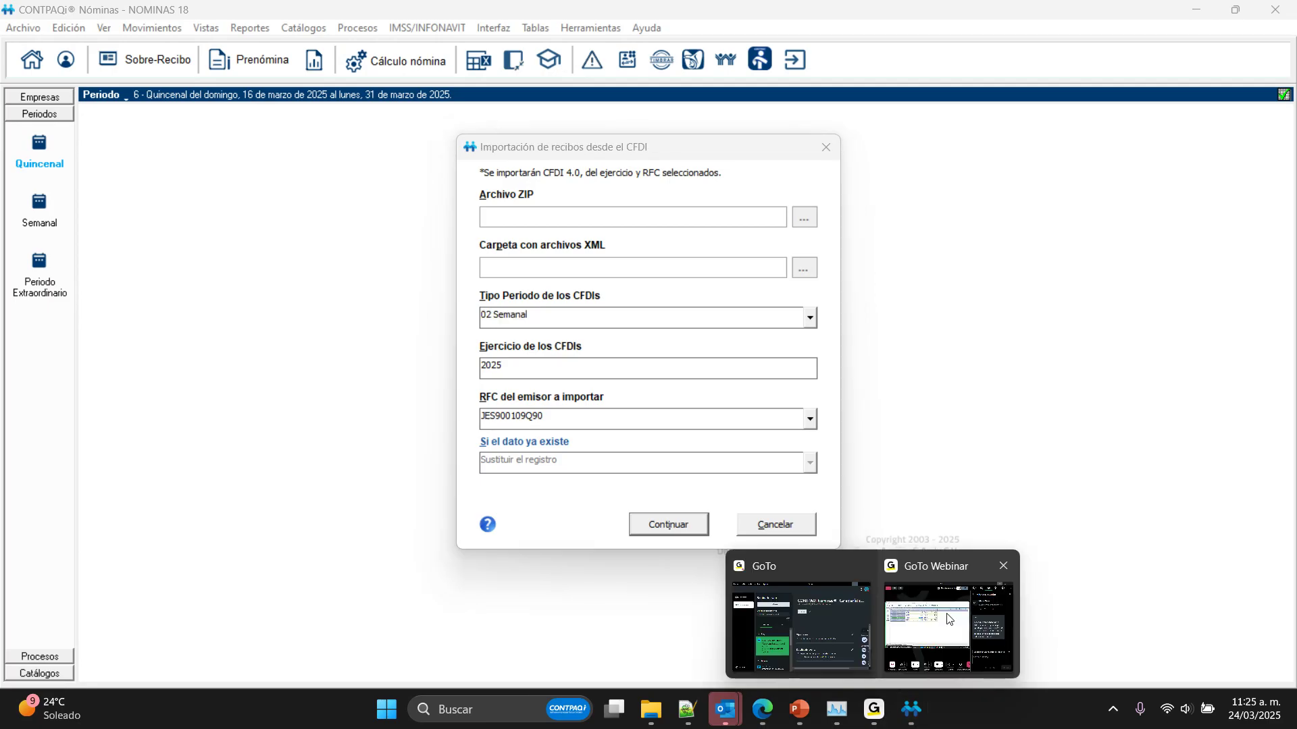
pyautogui.click(950, 618)
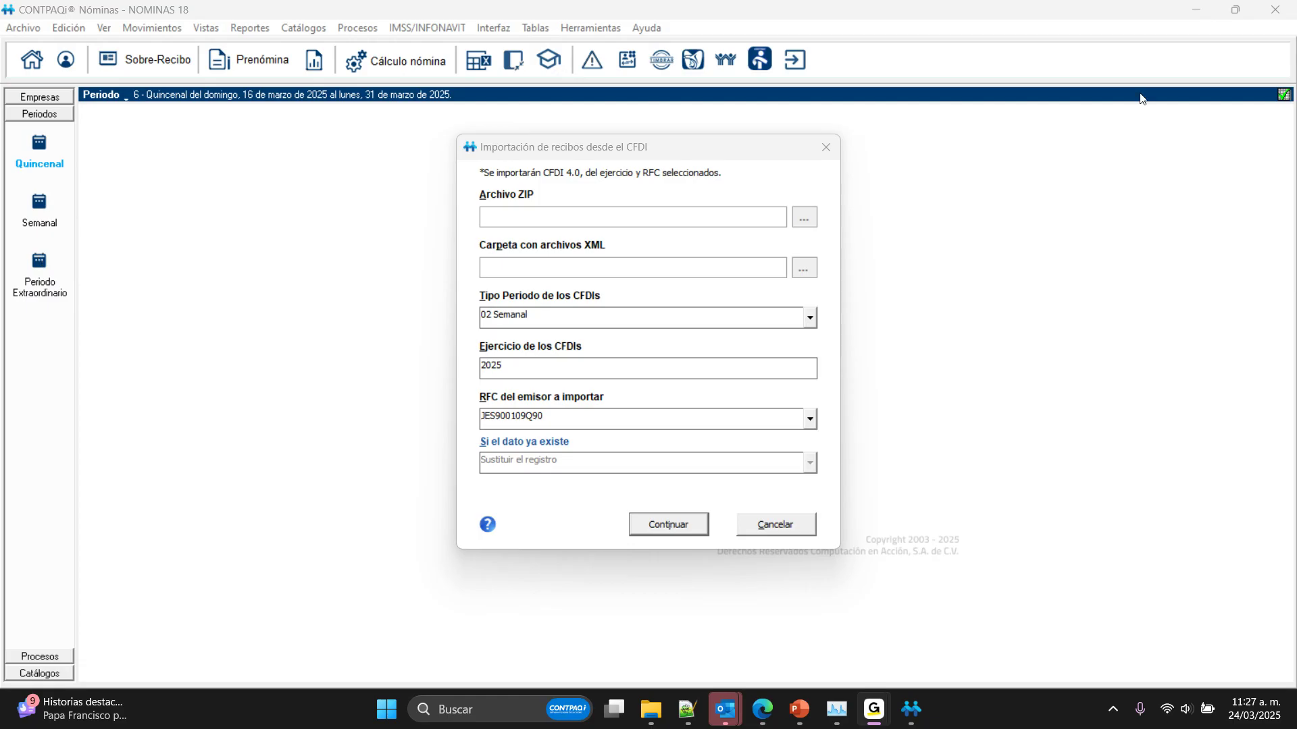
pyautogui.click(793, 231)
pyautogui.click(777, 532)
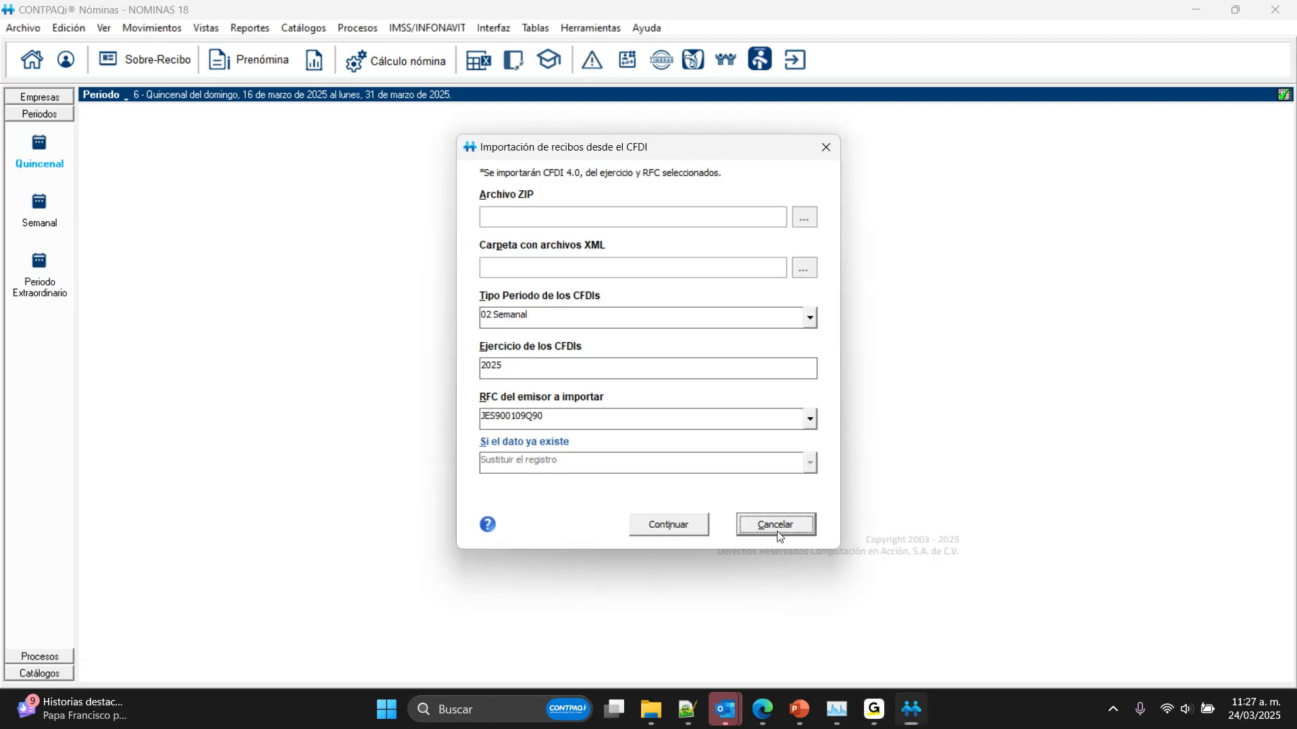
pyautogui.press('Return')
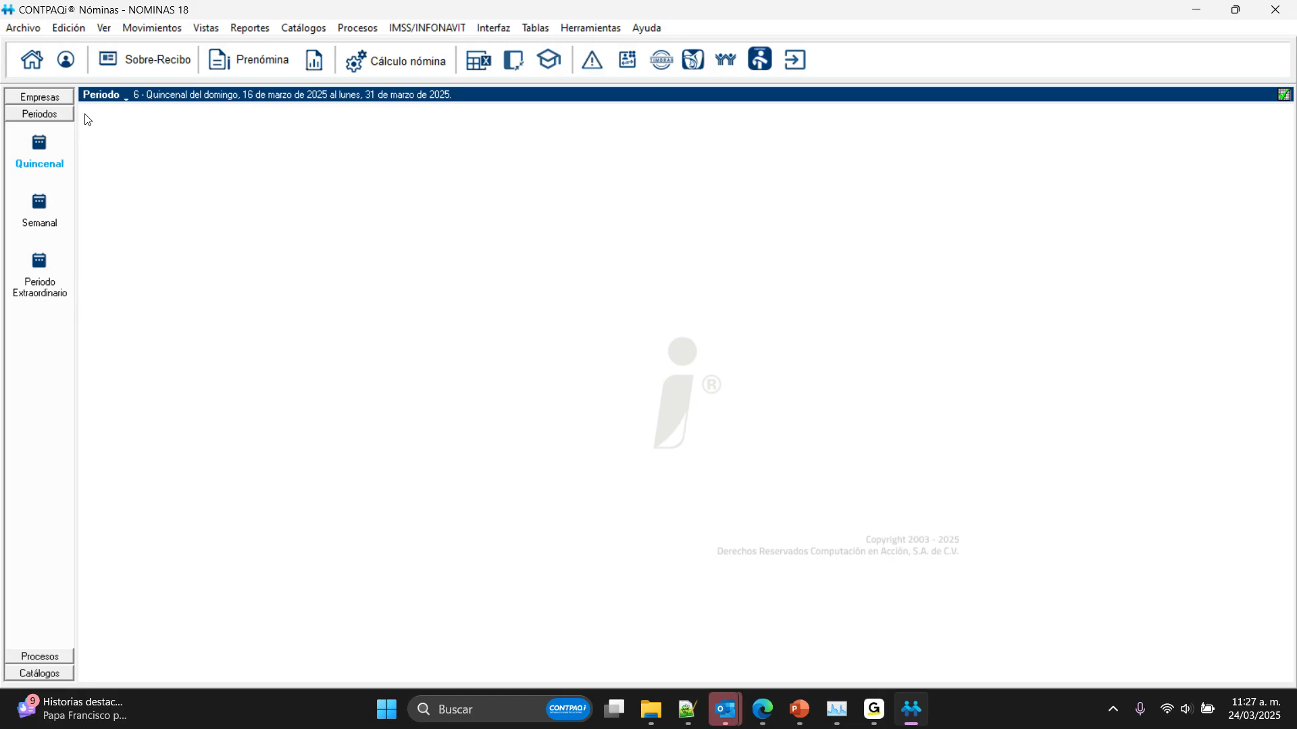
# Step: Review the 2025 periods of the Periodo Extraordinario type and return to the Quincenal period type
pyautogui.click(45, 258)
pyautogui.click(743, 394)
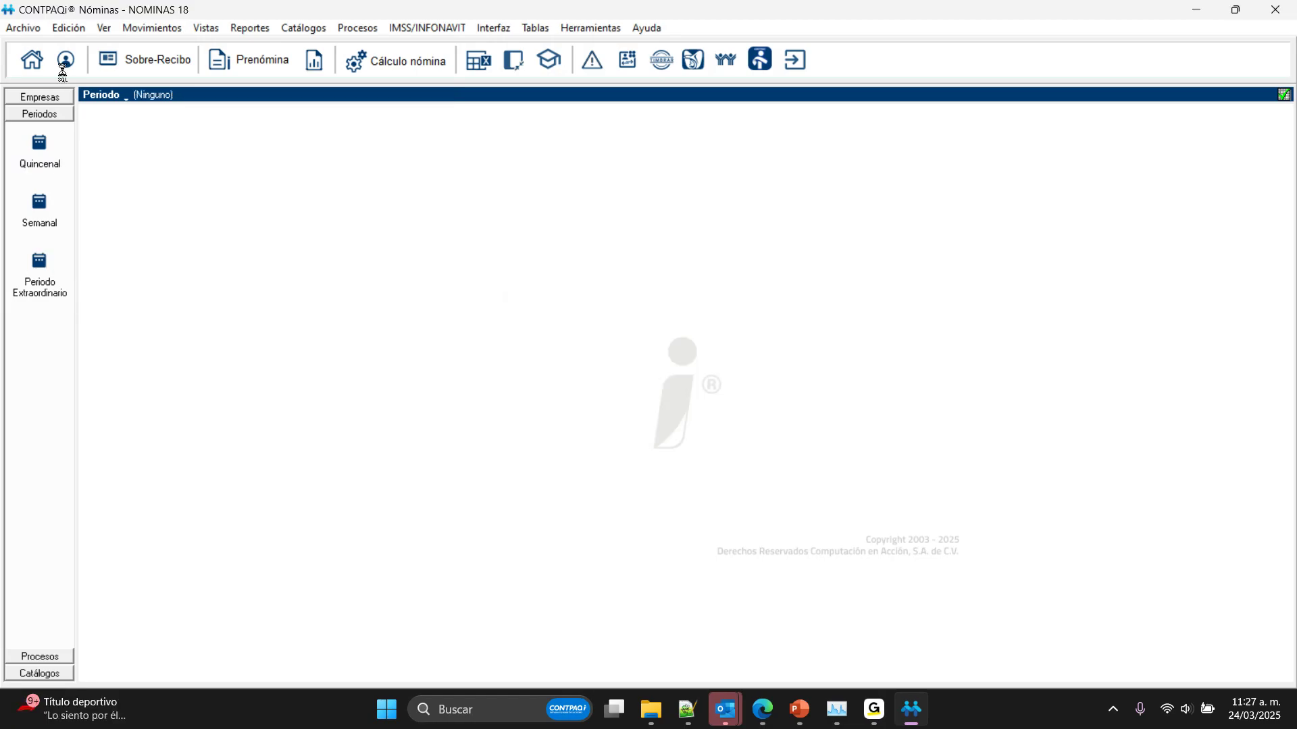
pyautogui.click(118, 98)
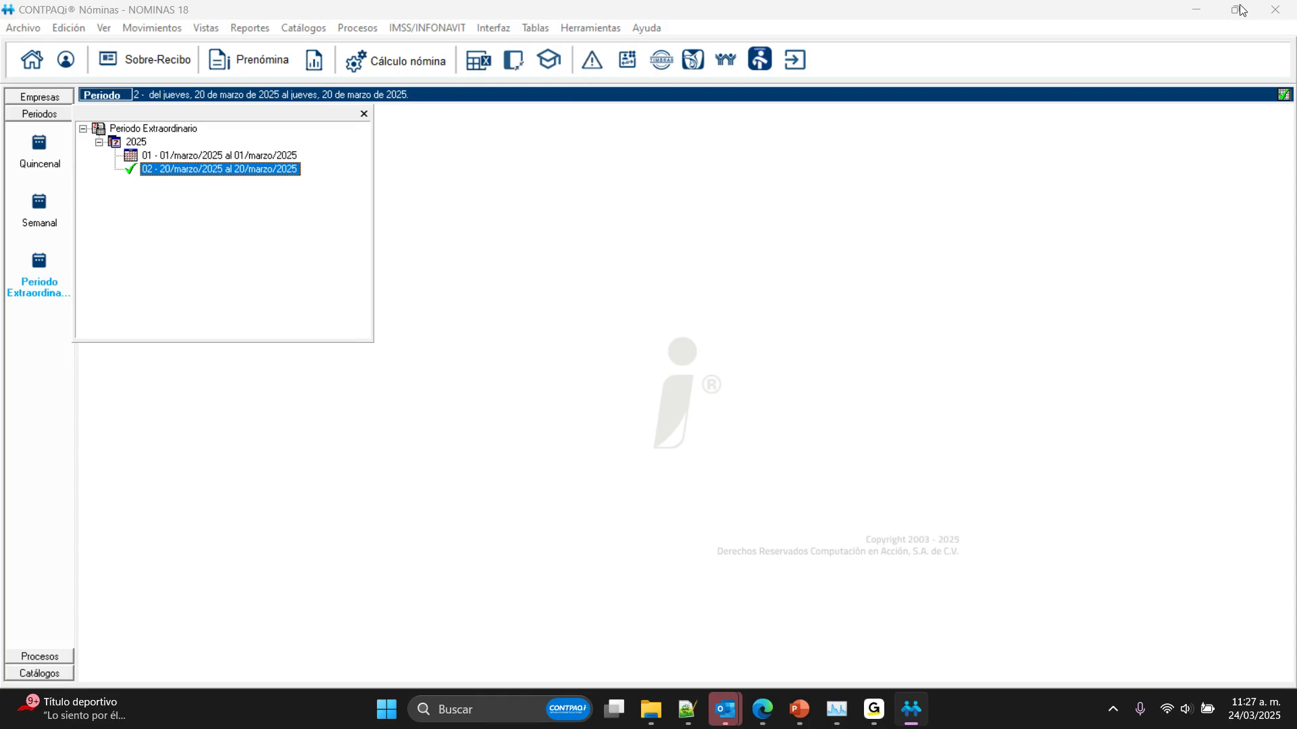
pyautogui.click(703, 185)
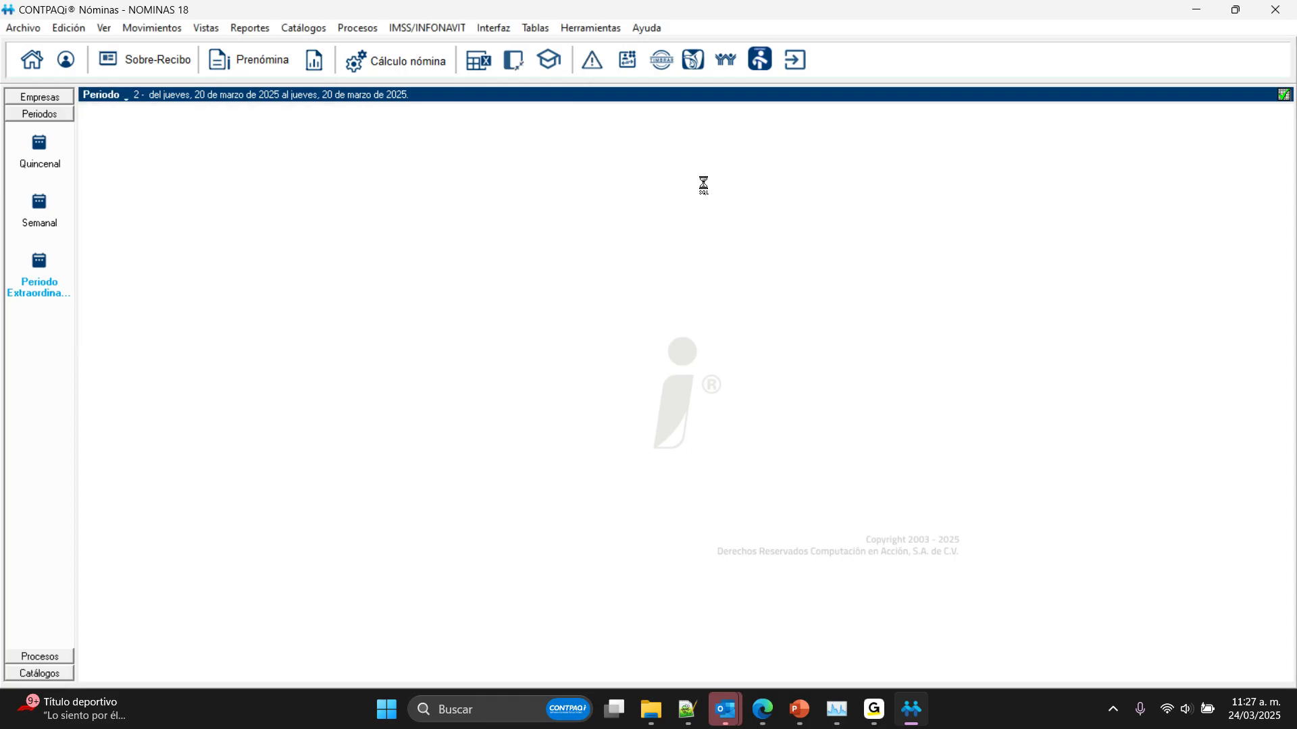
pyautogui.click(25, 166)
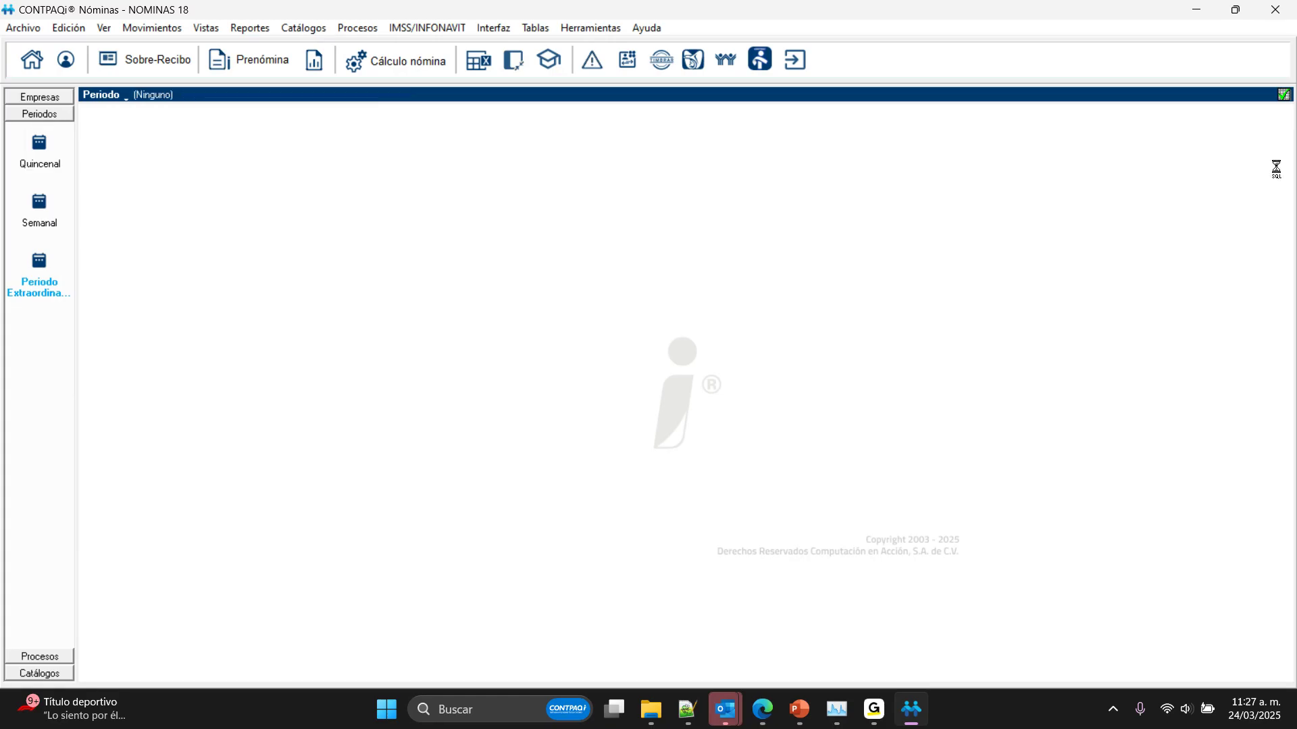
# Step: Minimize CONTPAQi Nóminas to show the Otras características slide and switch to the GoTo Webinar window
pyautogui.click(1191, 10)
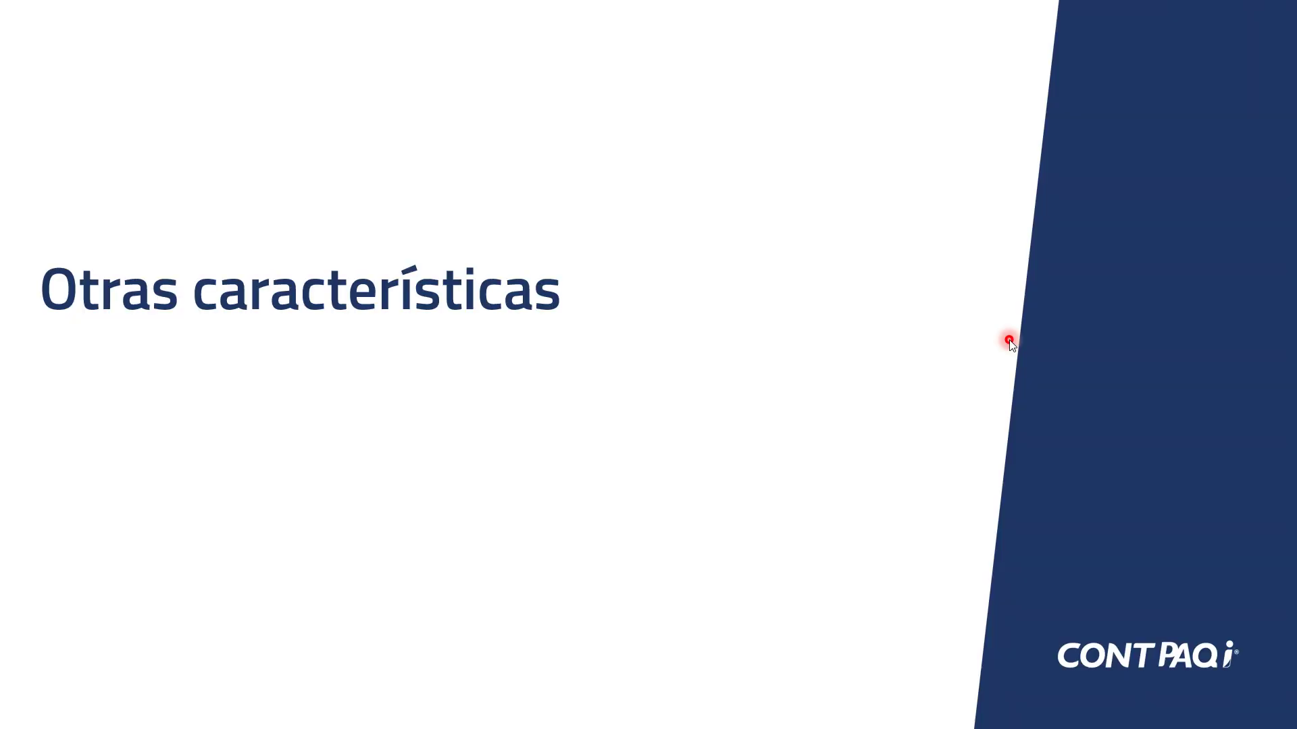
pyautogui.press('super')
pyautogui.moveTo(875, 714)
pyautogui.click(945, 625)
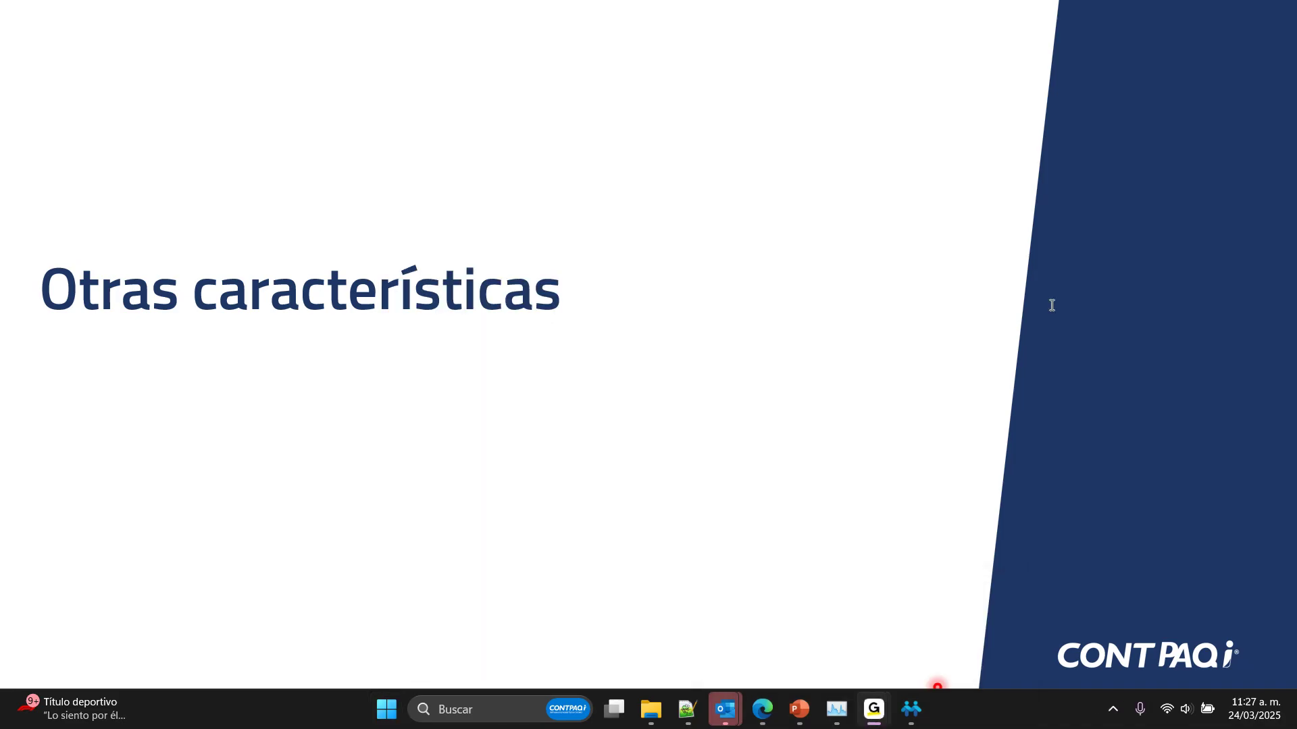